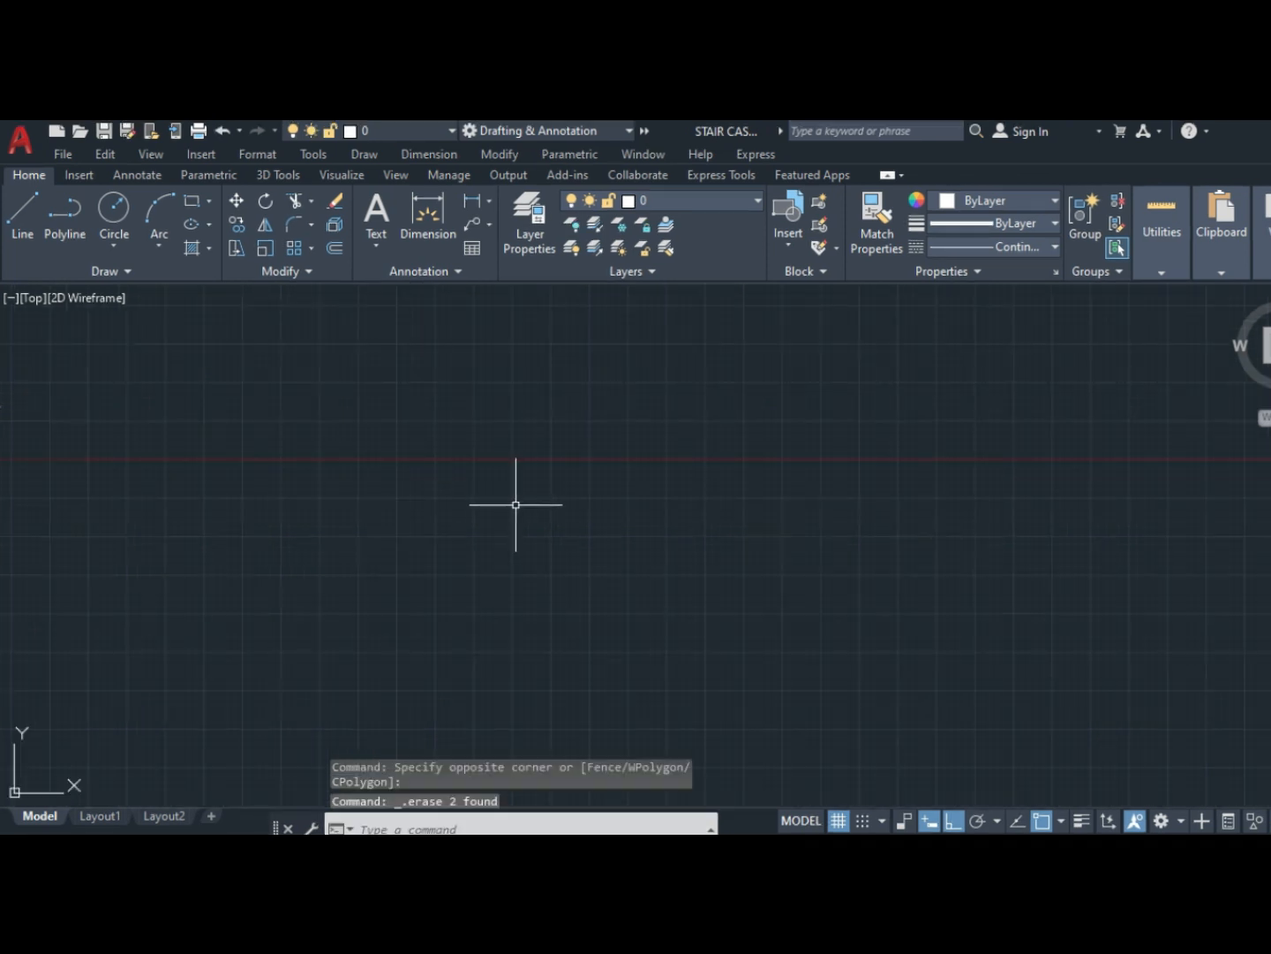
- Draw a closed rectangular staircase outline with lines, 12' wide and 7'6" high
key("Return")
left_click(262, 359)
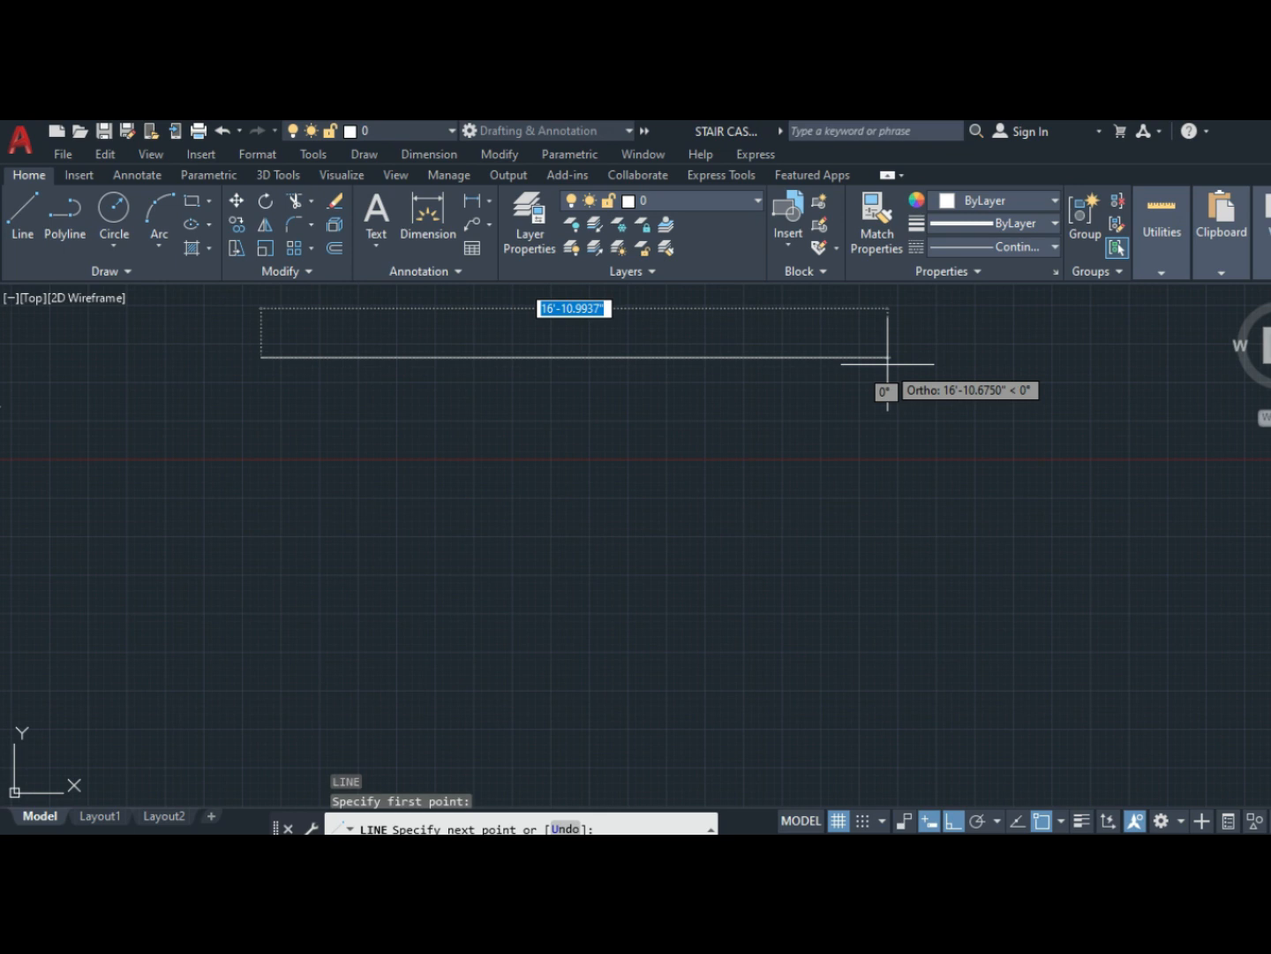
type("1")
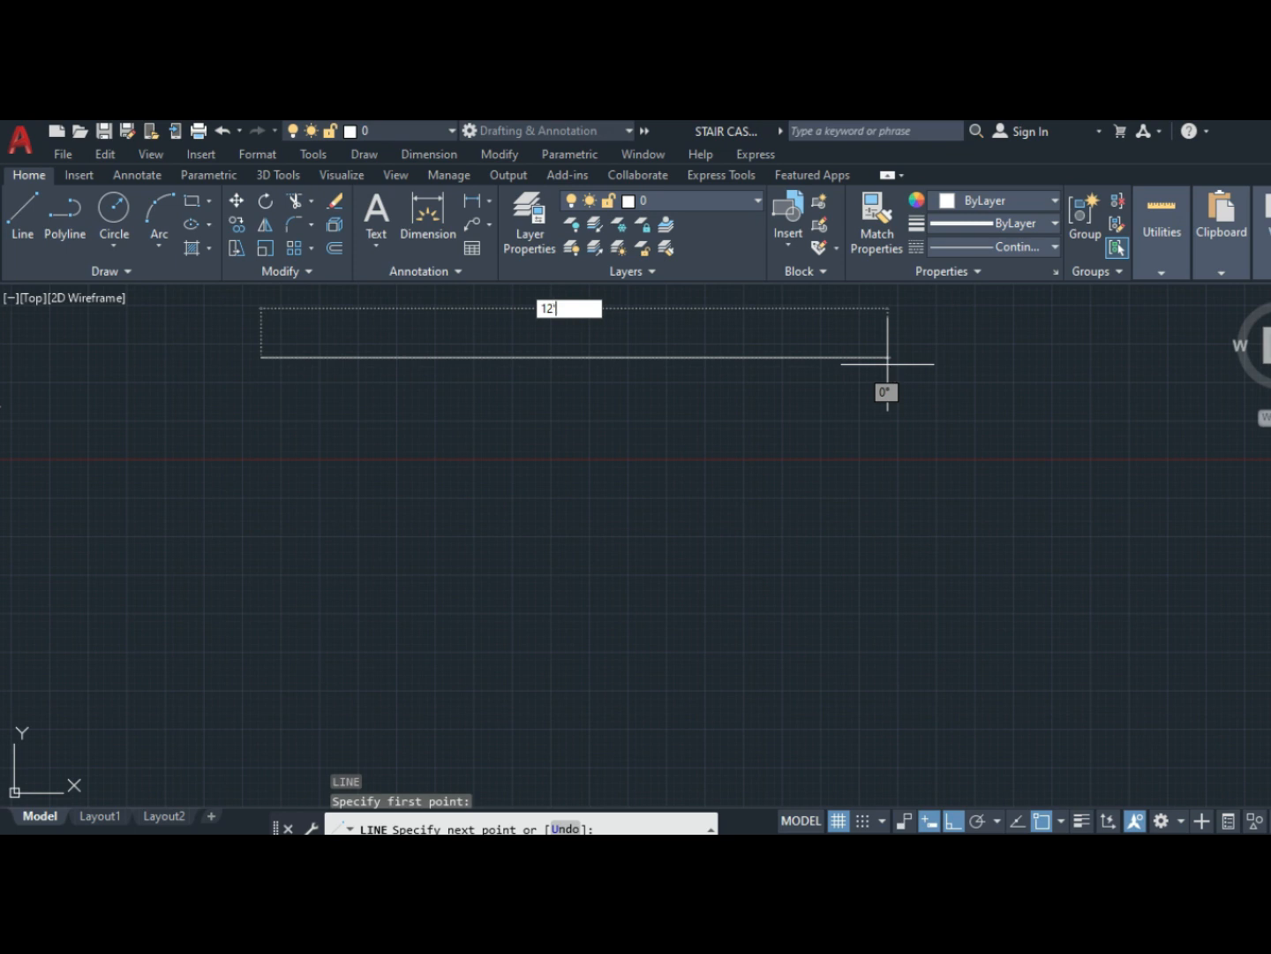
type("2'")
key("Return")
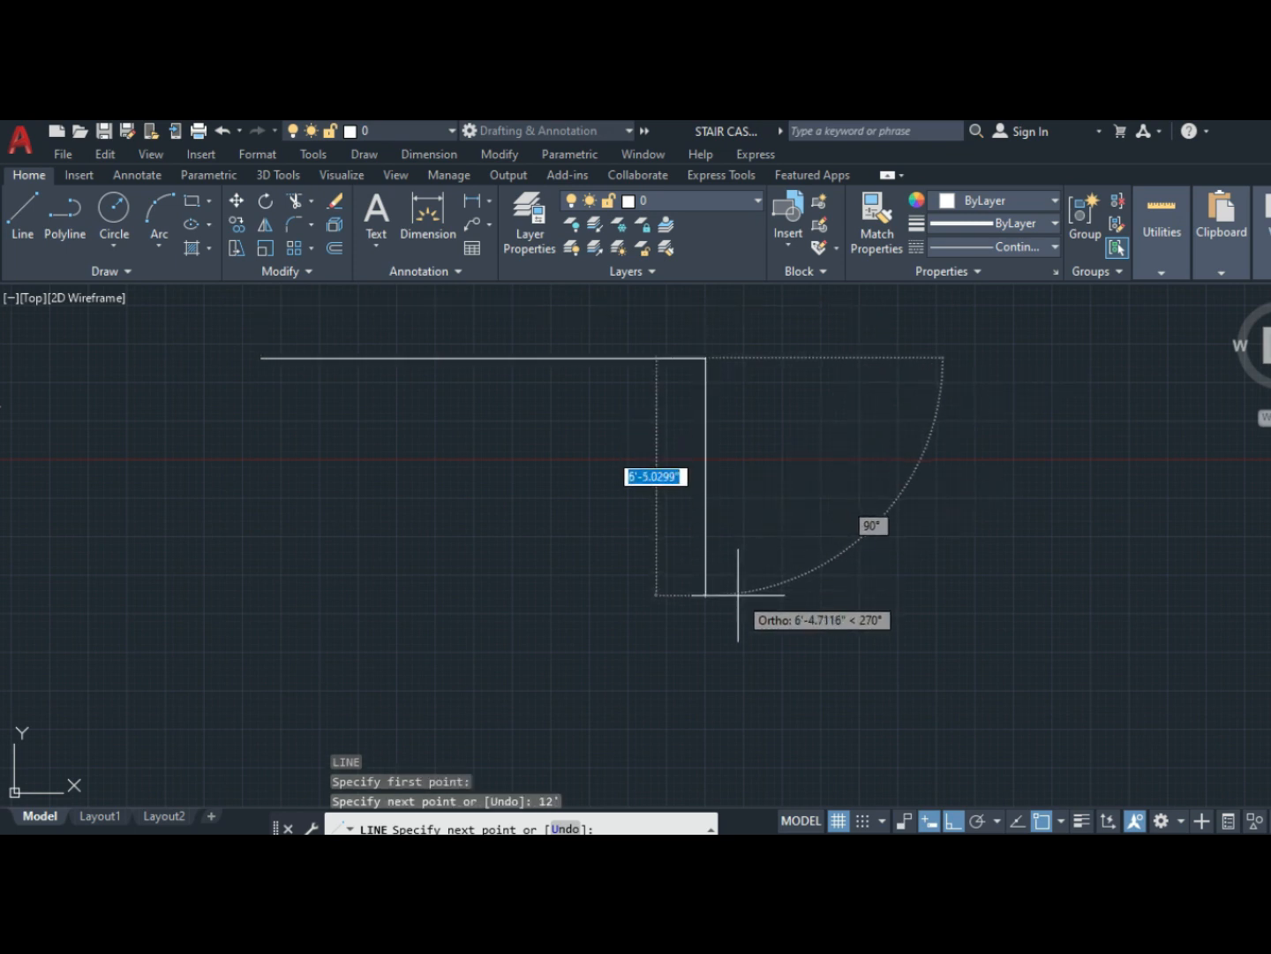
type("7'6")
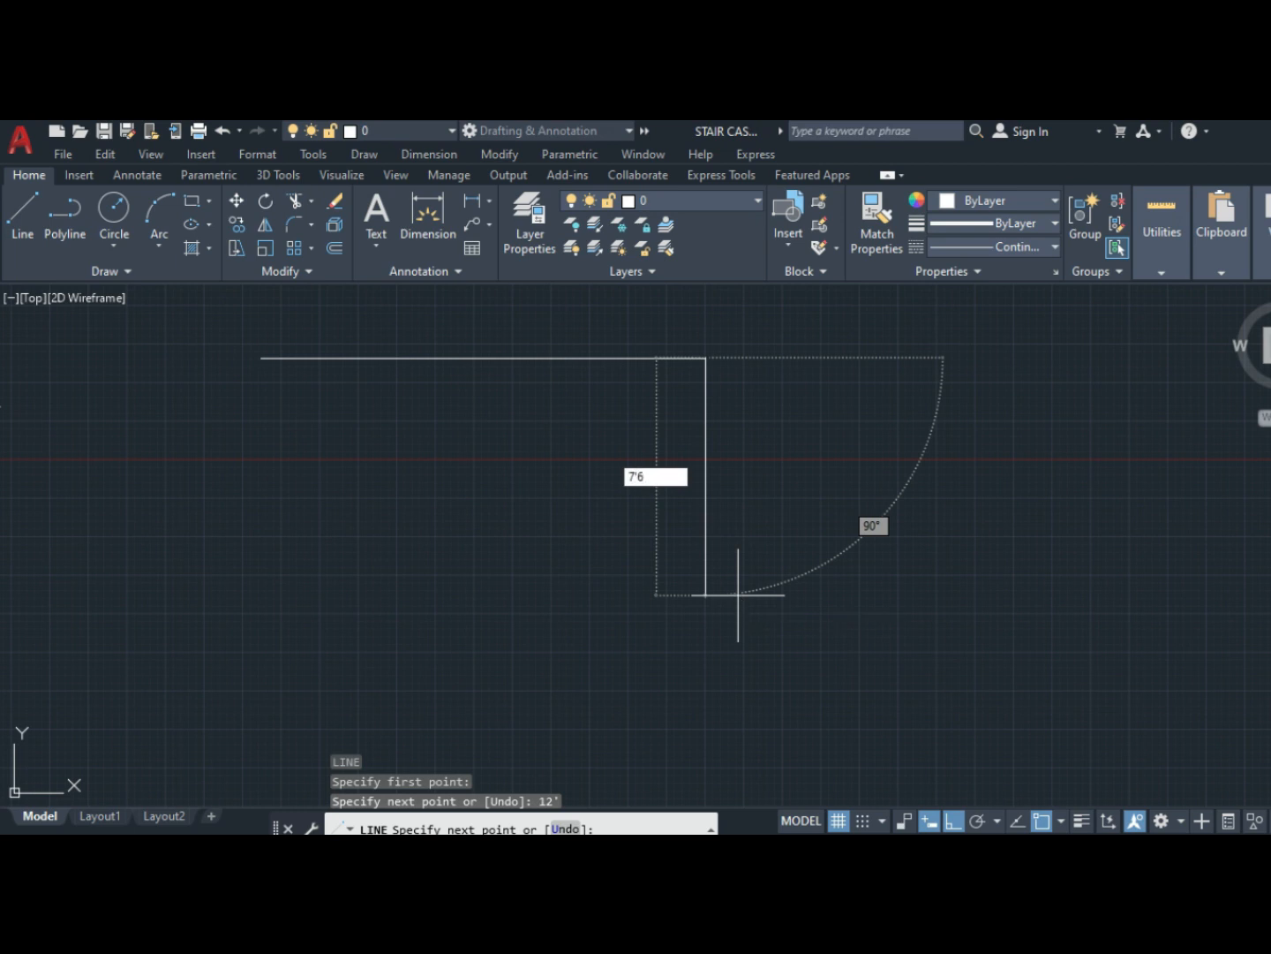
key("Return")
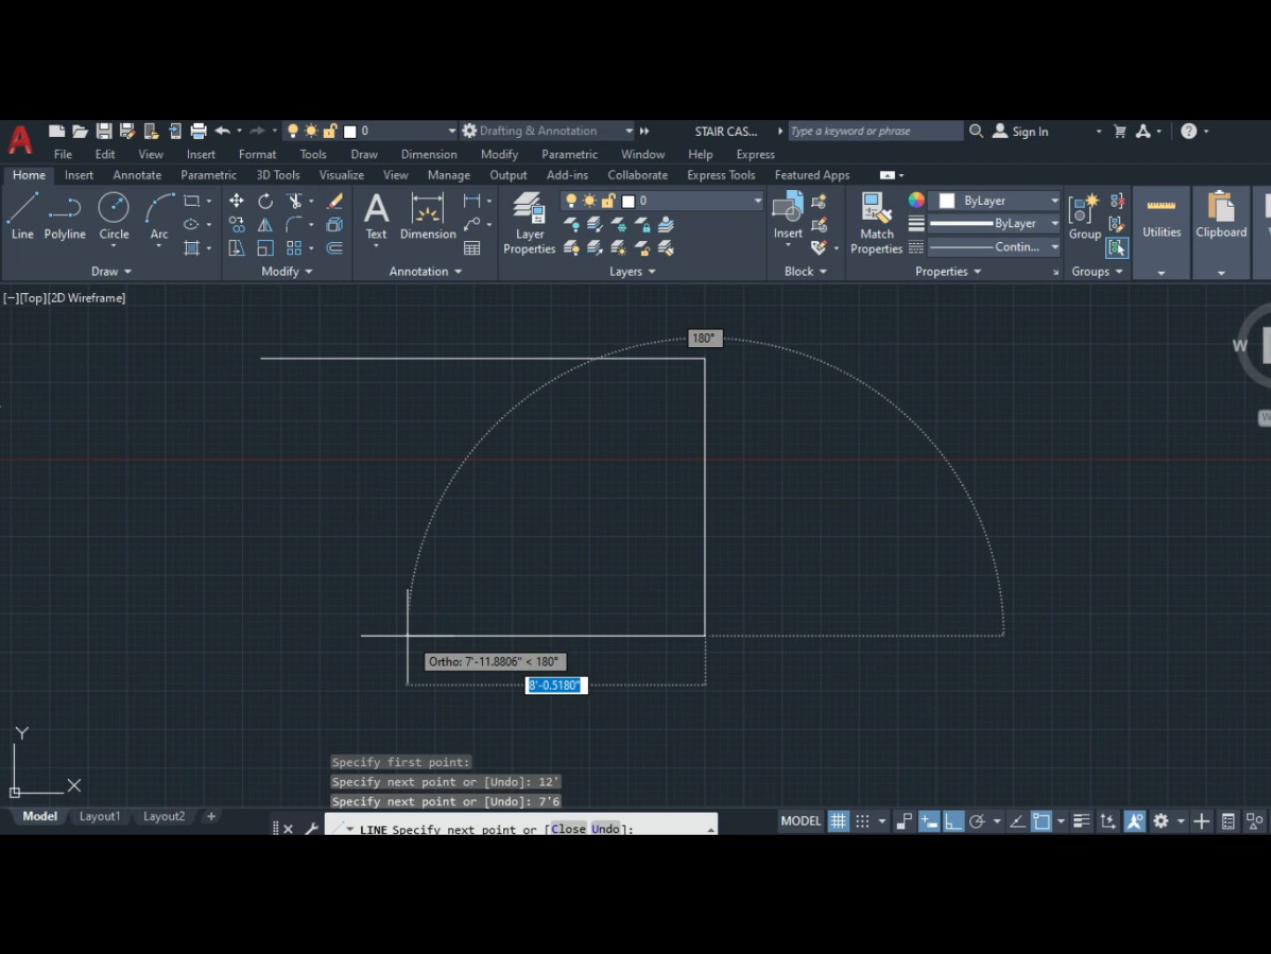
type("12")
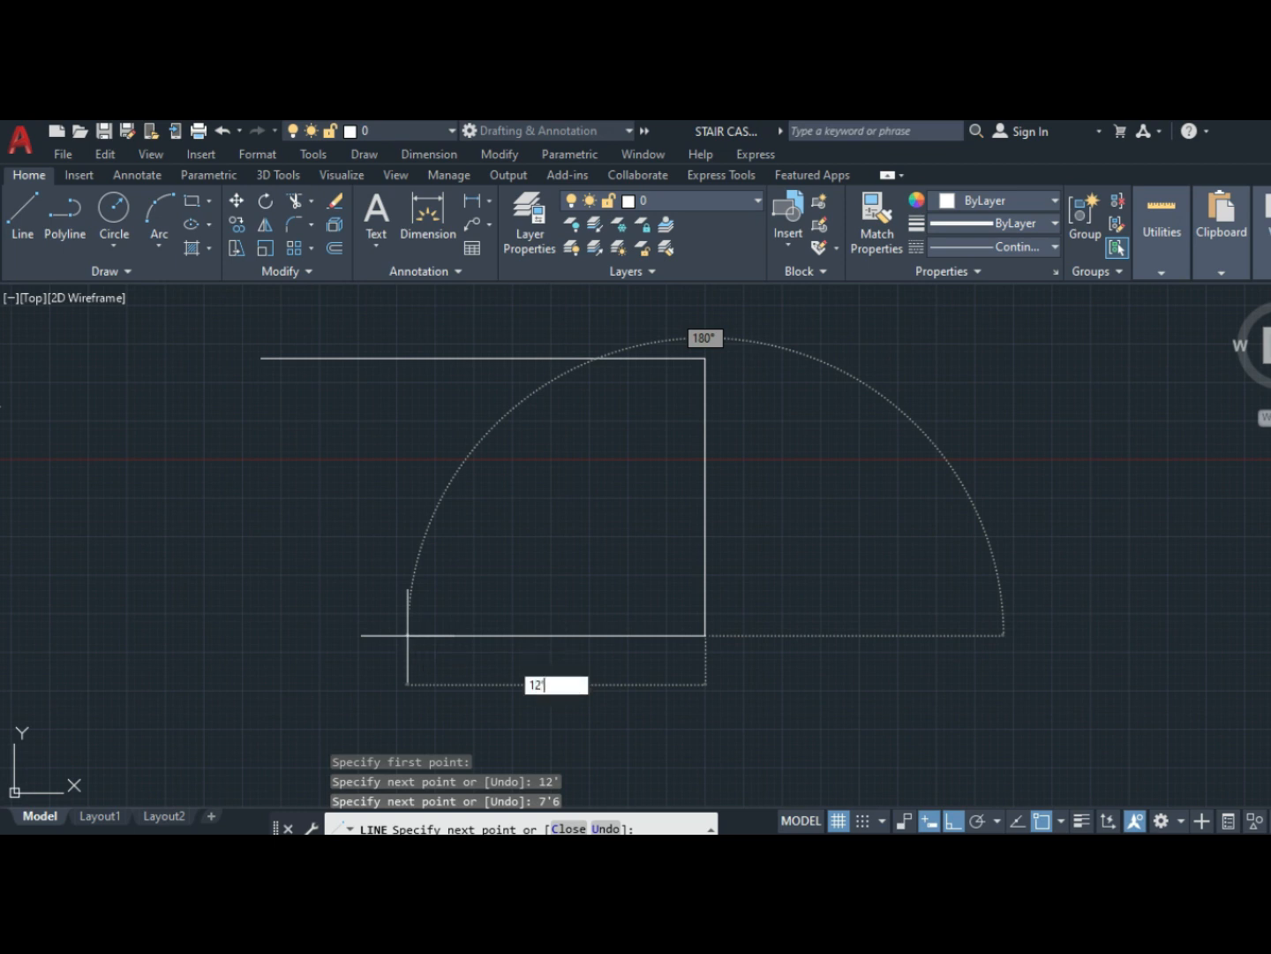
key("Return")
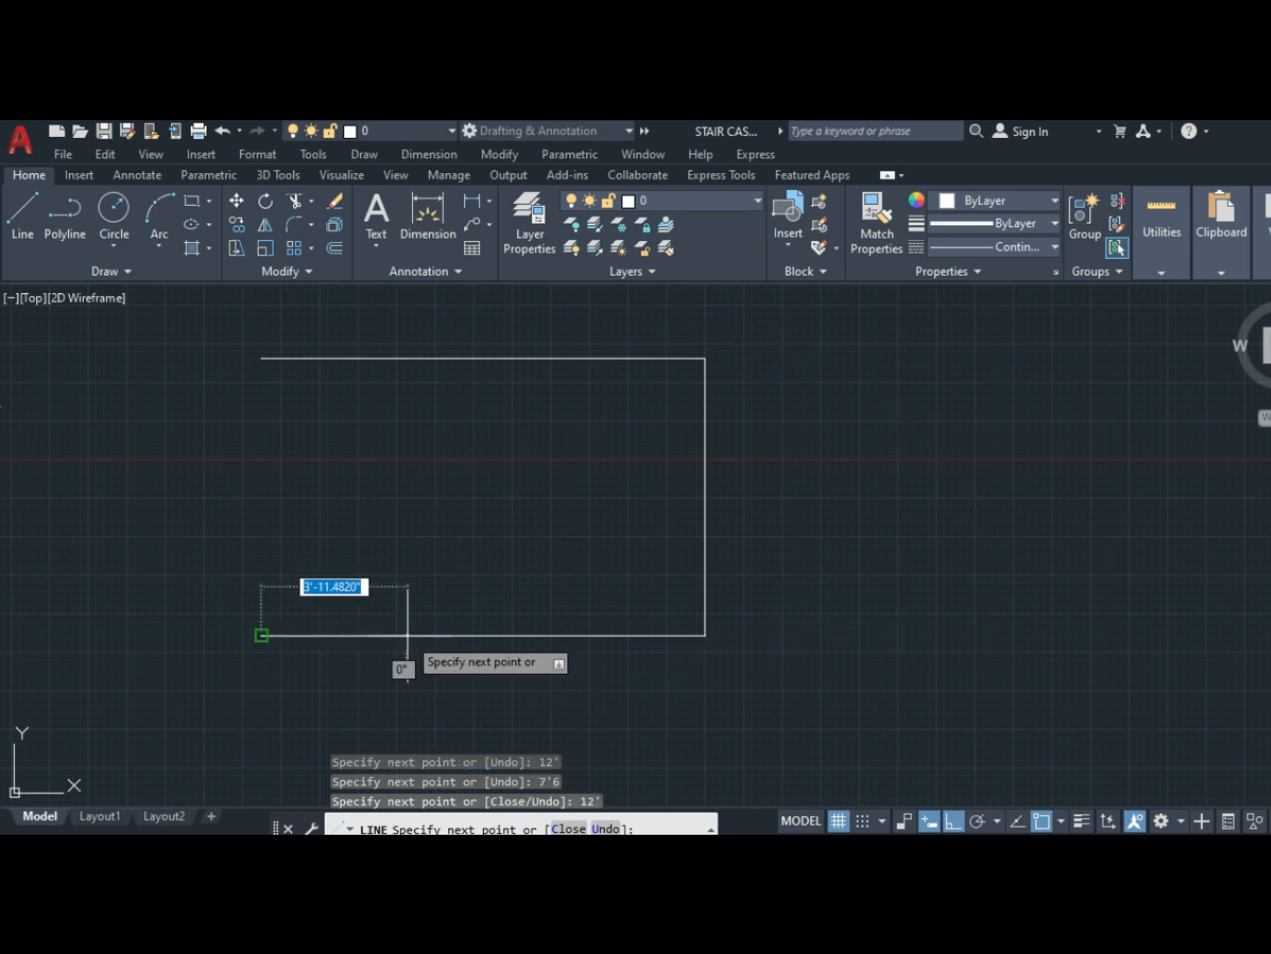
left_click(262, 358)
key("Return")
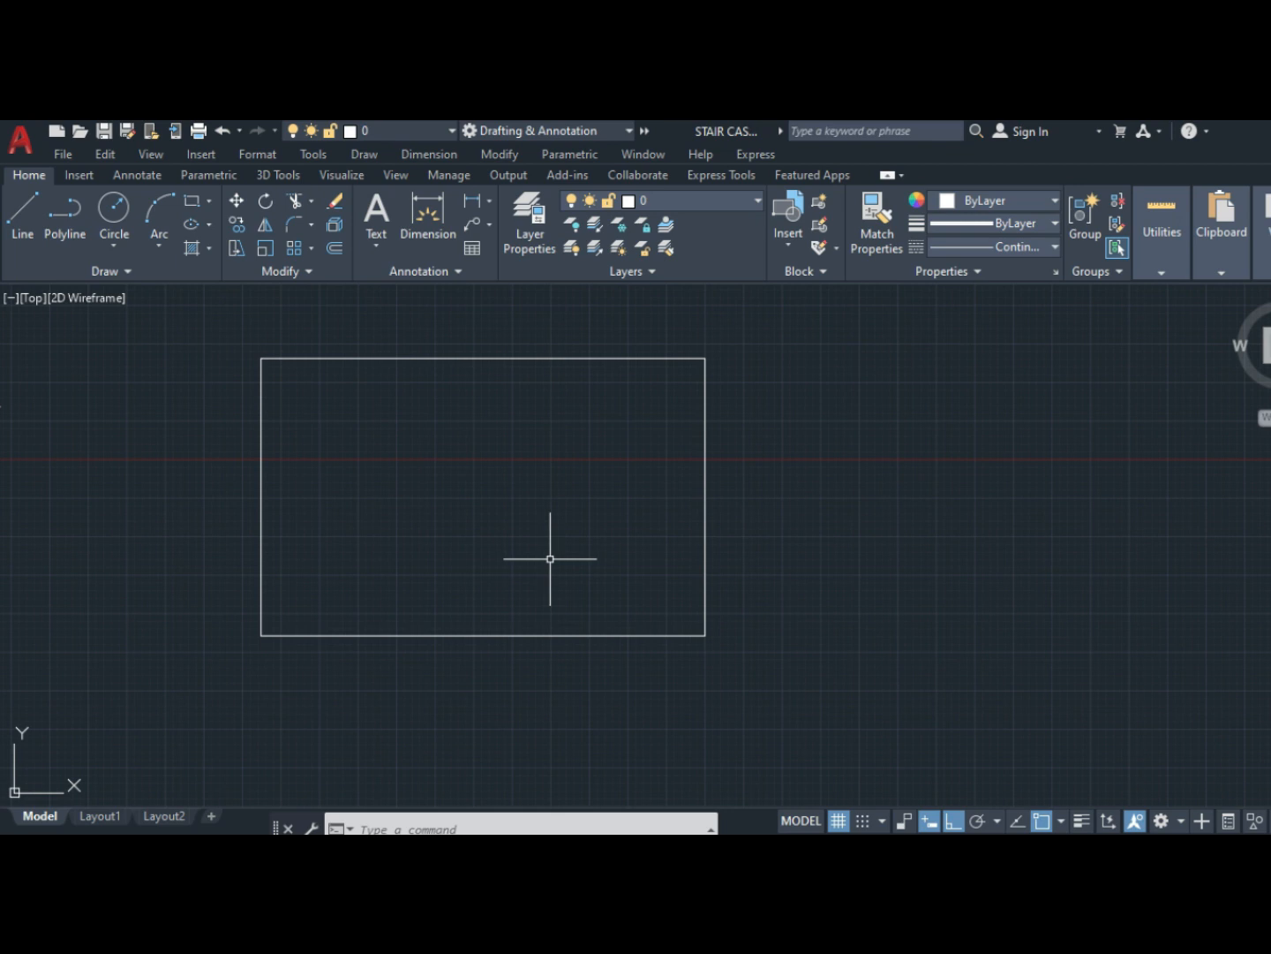
- Offset the outline's top and bottom edges inward by 3'6" to form the two stair flights
type("o")
key("Return")
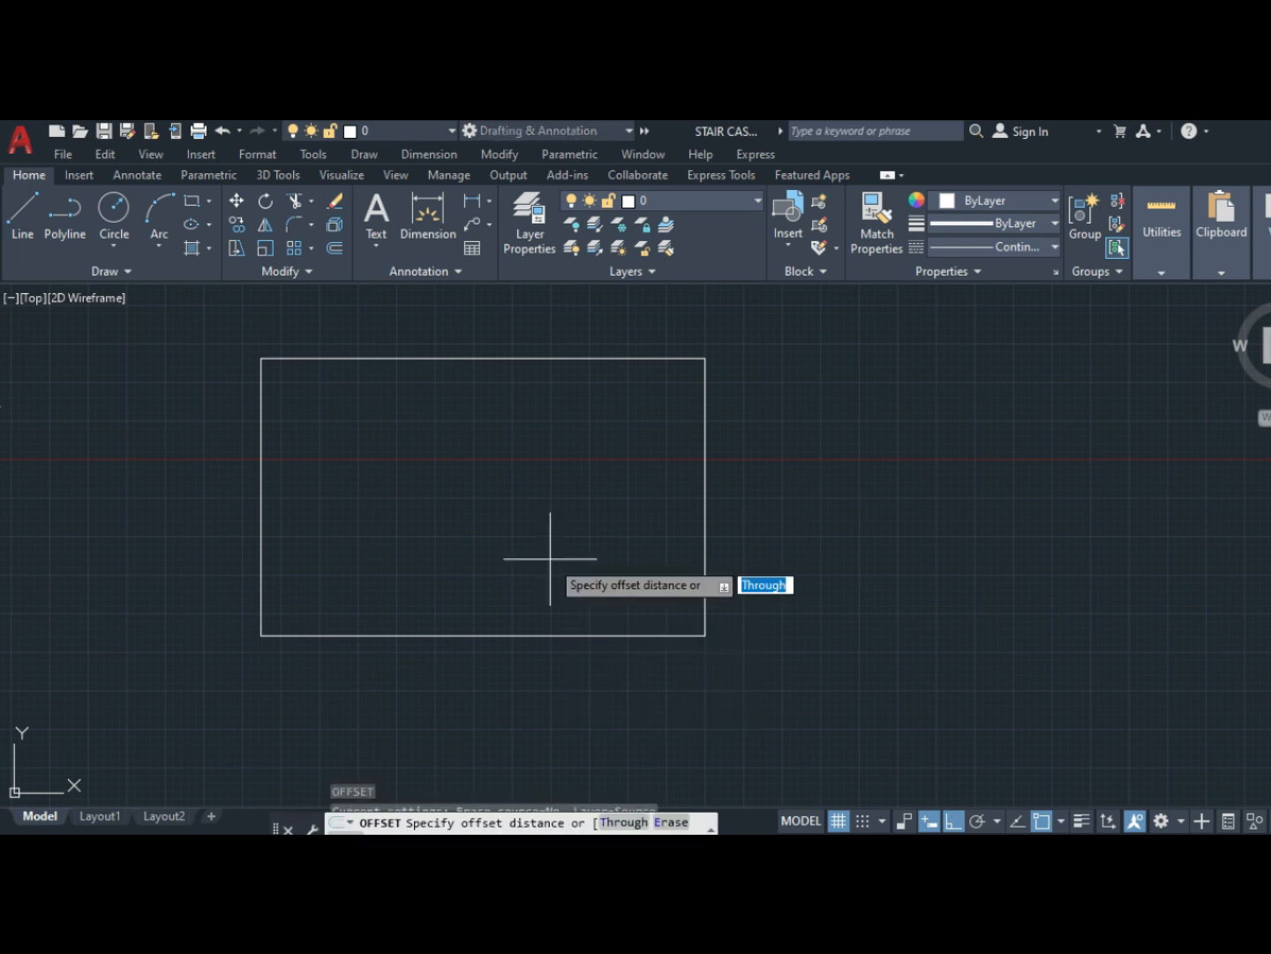
type("3'6")
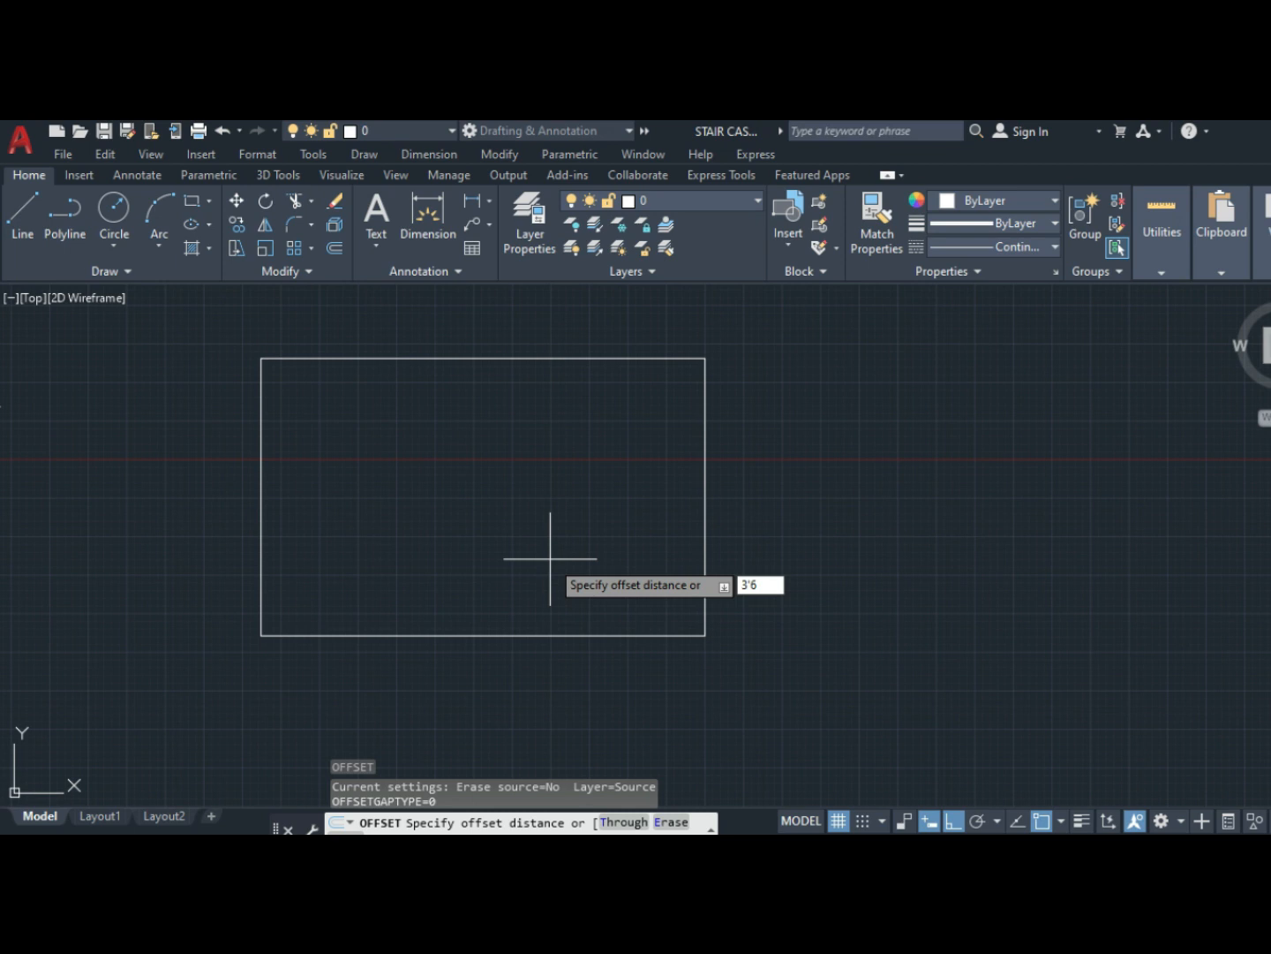
key("Return")
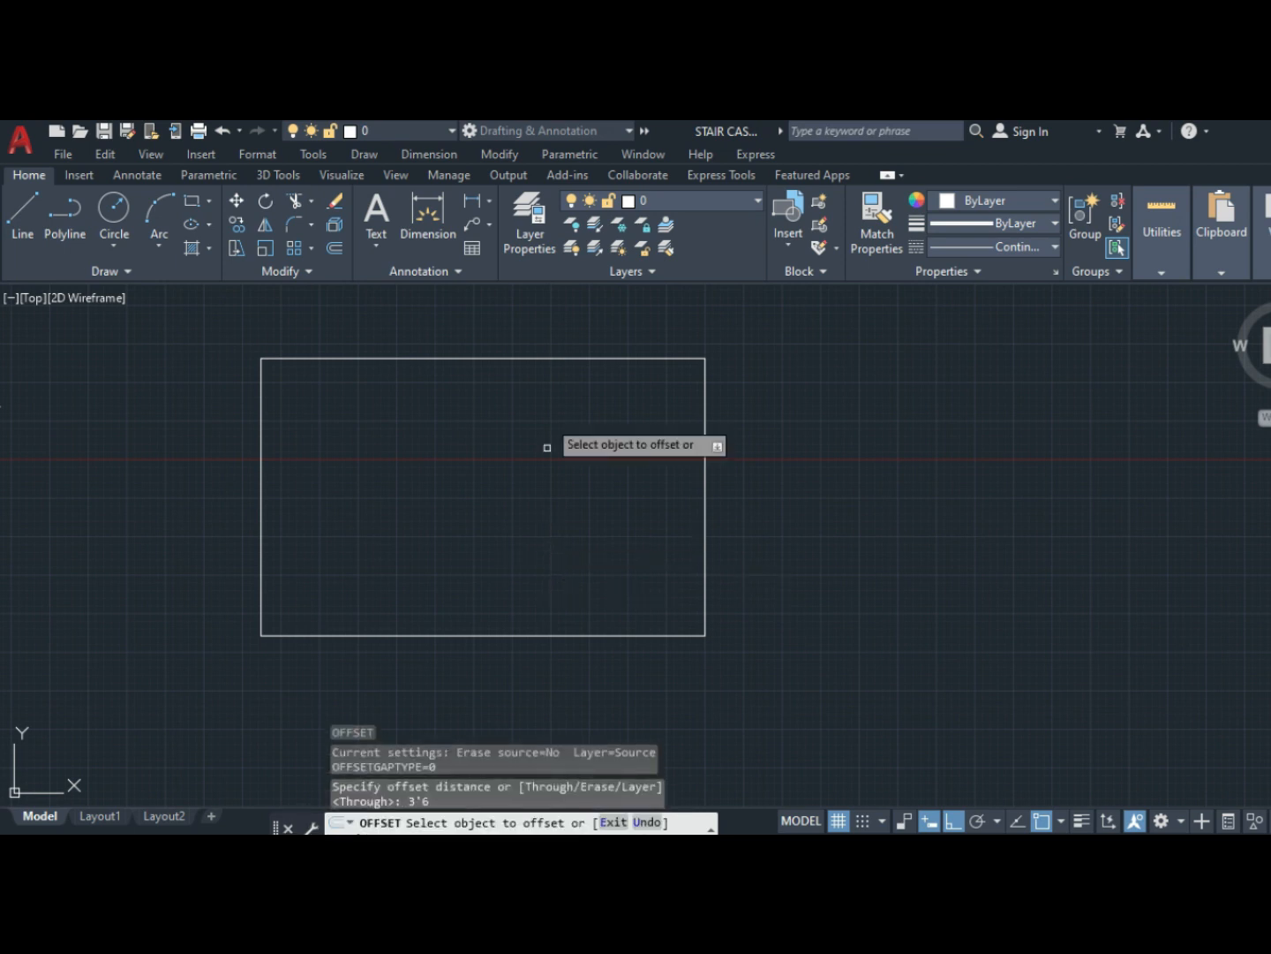
left_click(573, 359)
left_click(579, 440)
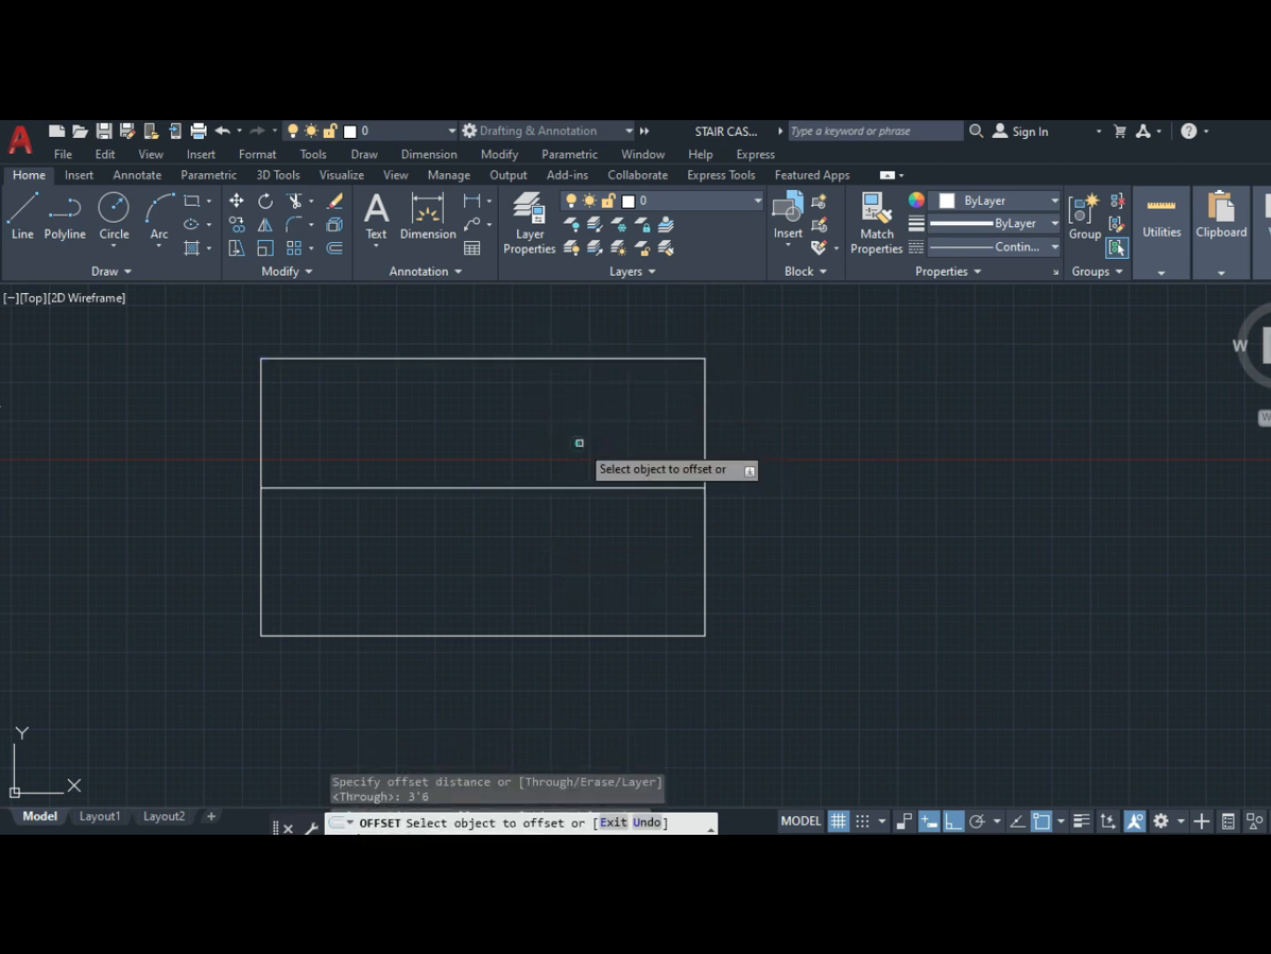
left_click(611, 634)
left_click(614, 519)
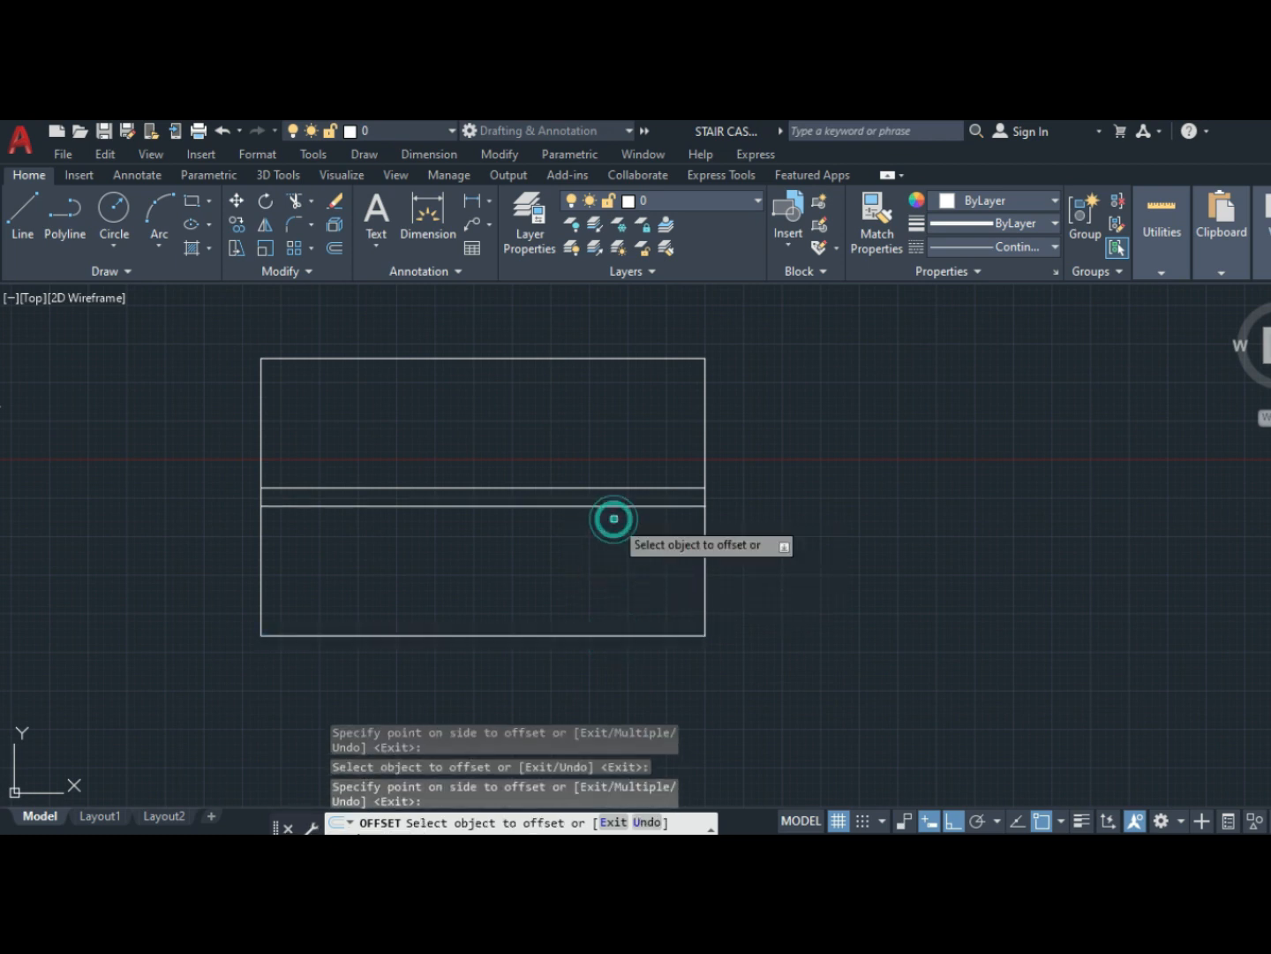
key("Return")
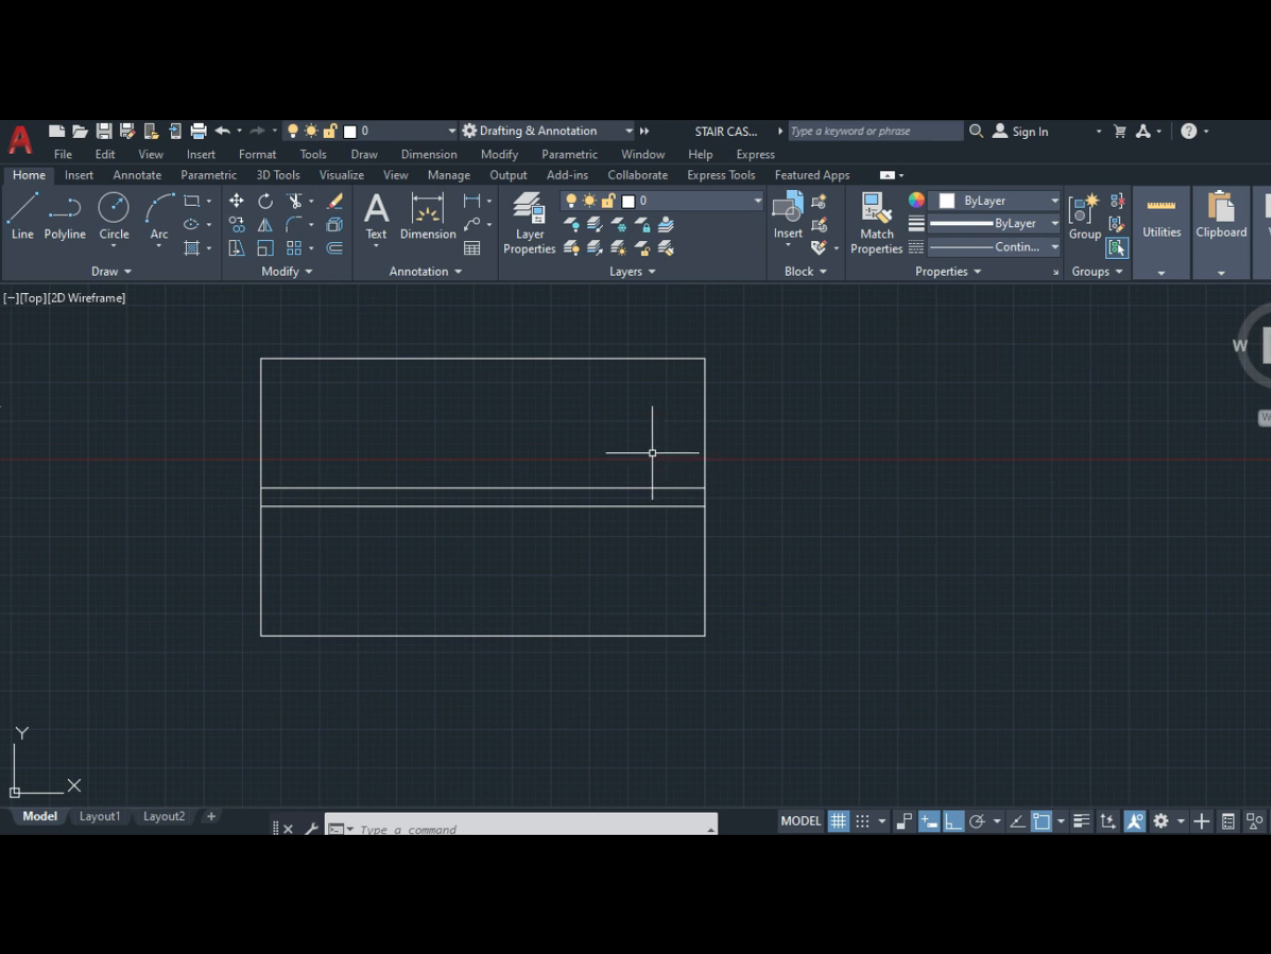
- Offset the outline's right edge 4' inward to mark the landing
type("o")
key("Return")
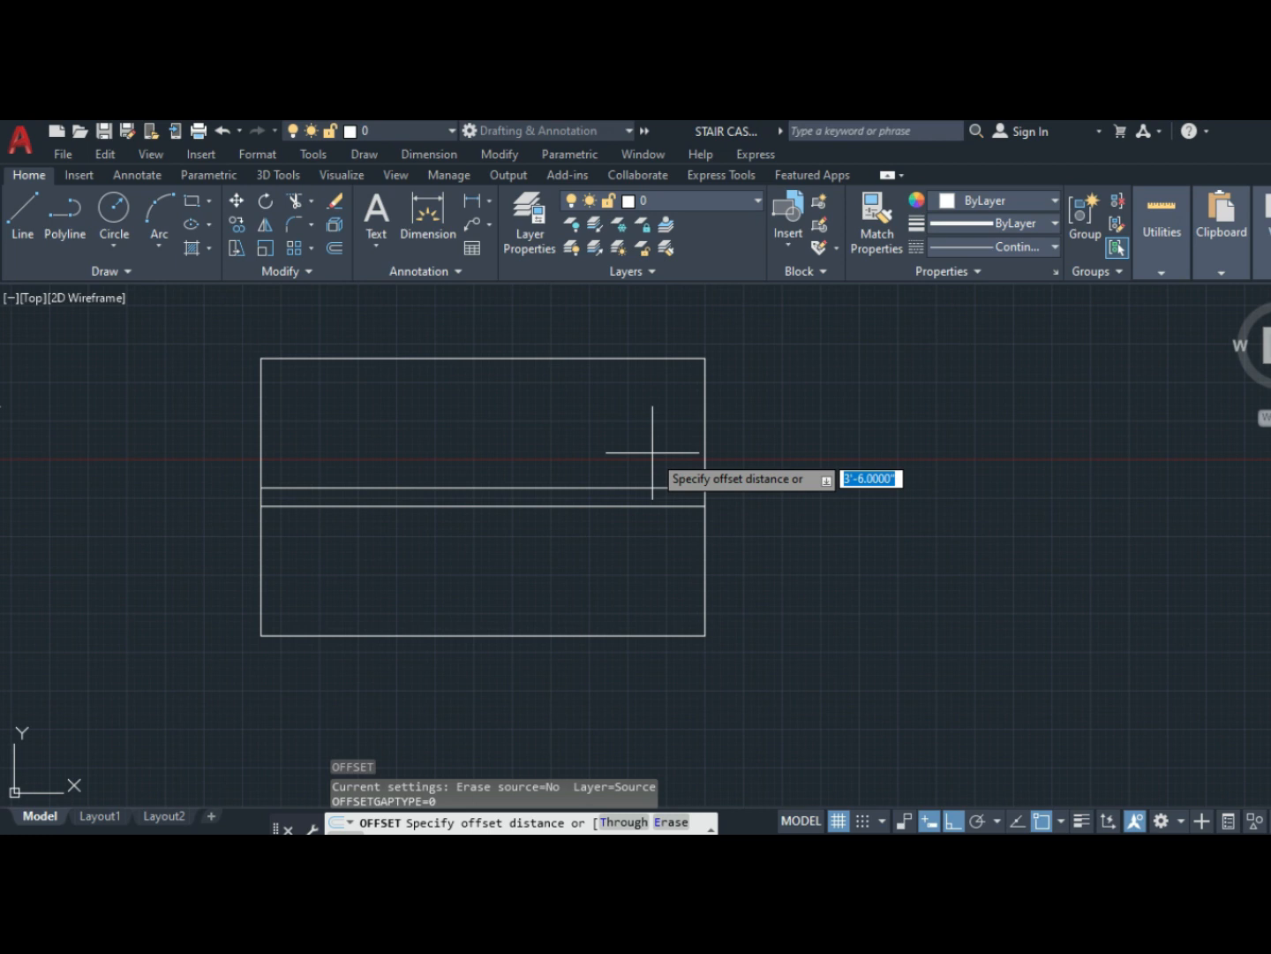
type("4'")
key("Return")
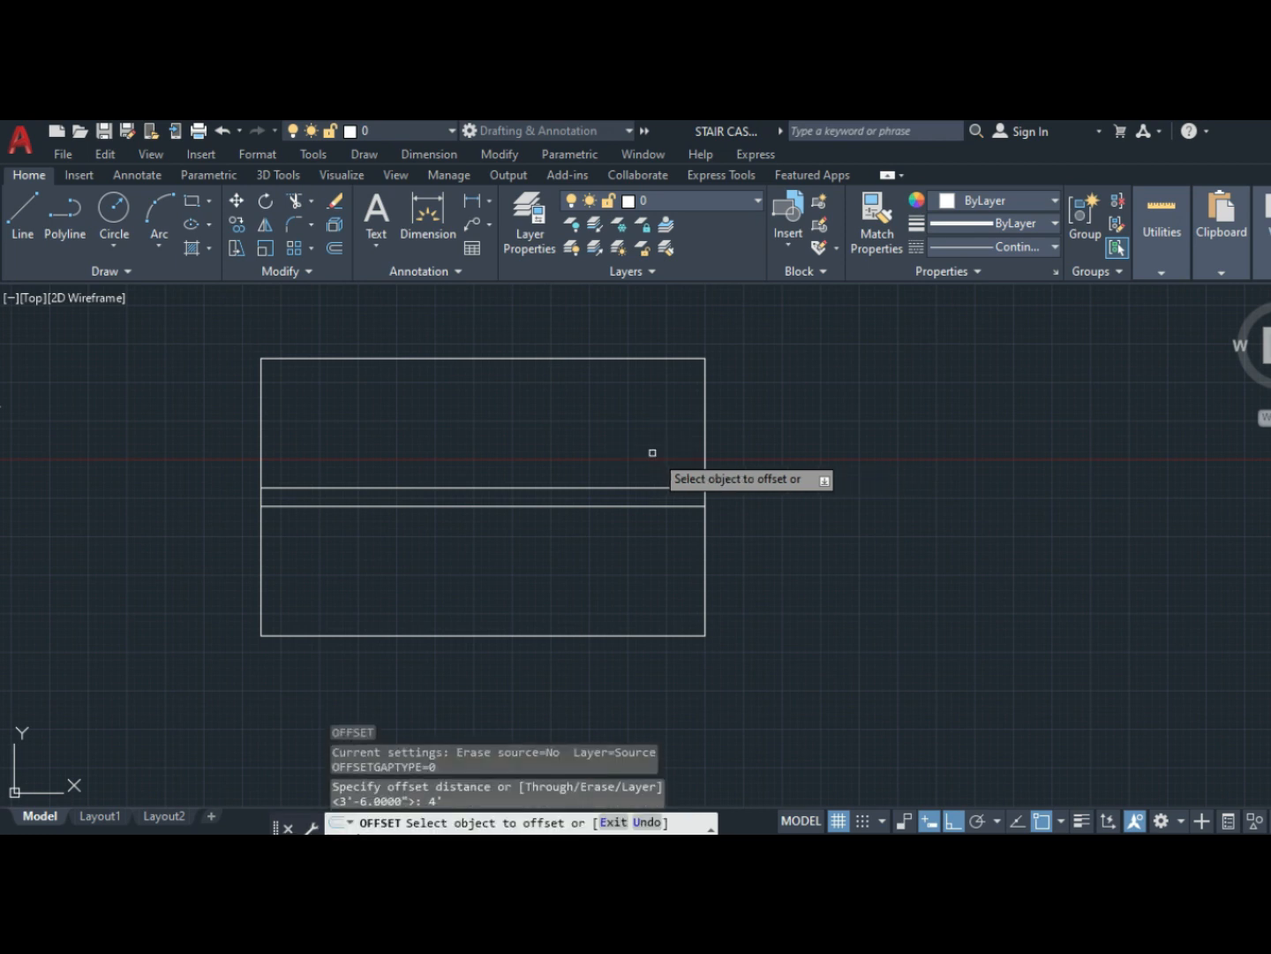
left_click(705, 442)
left_click(557, 460)
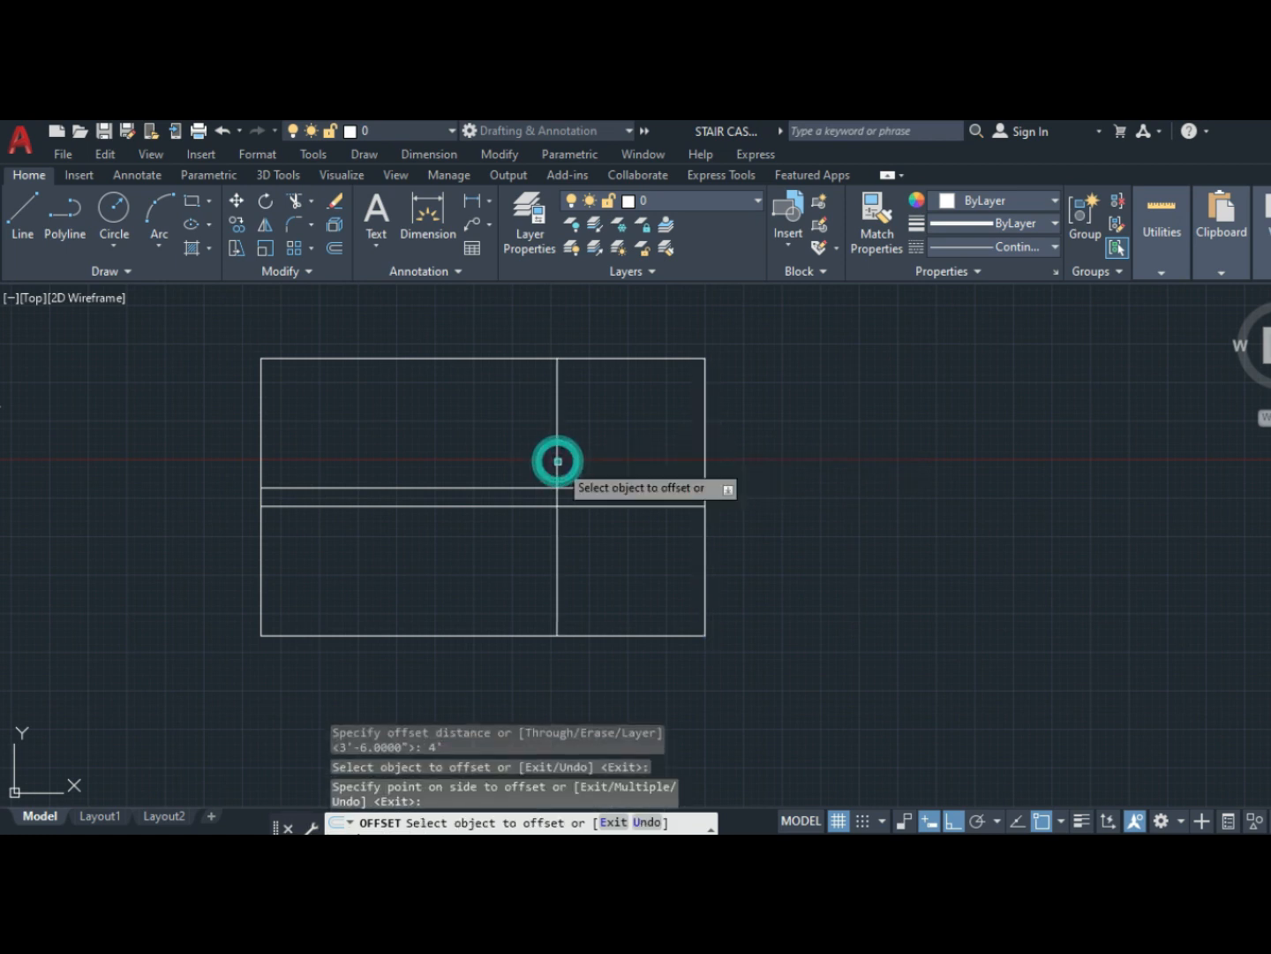
key("Return")
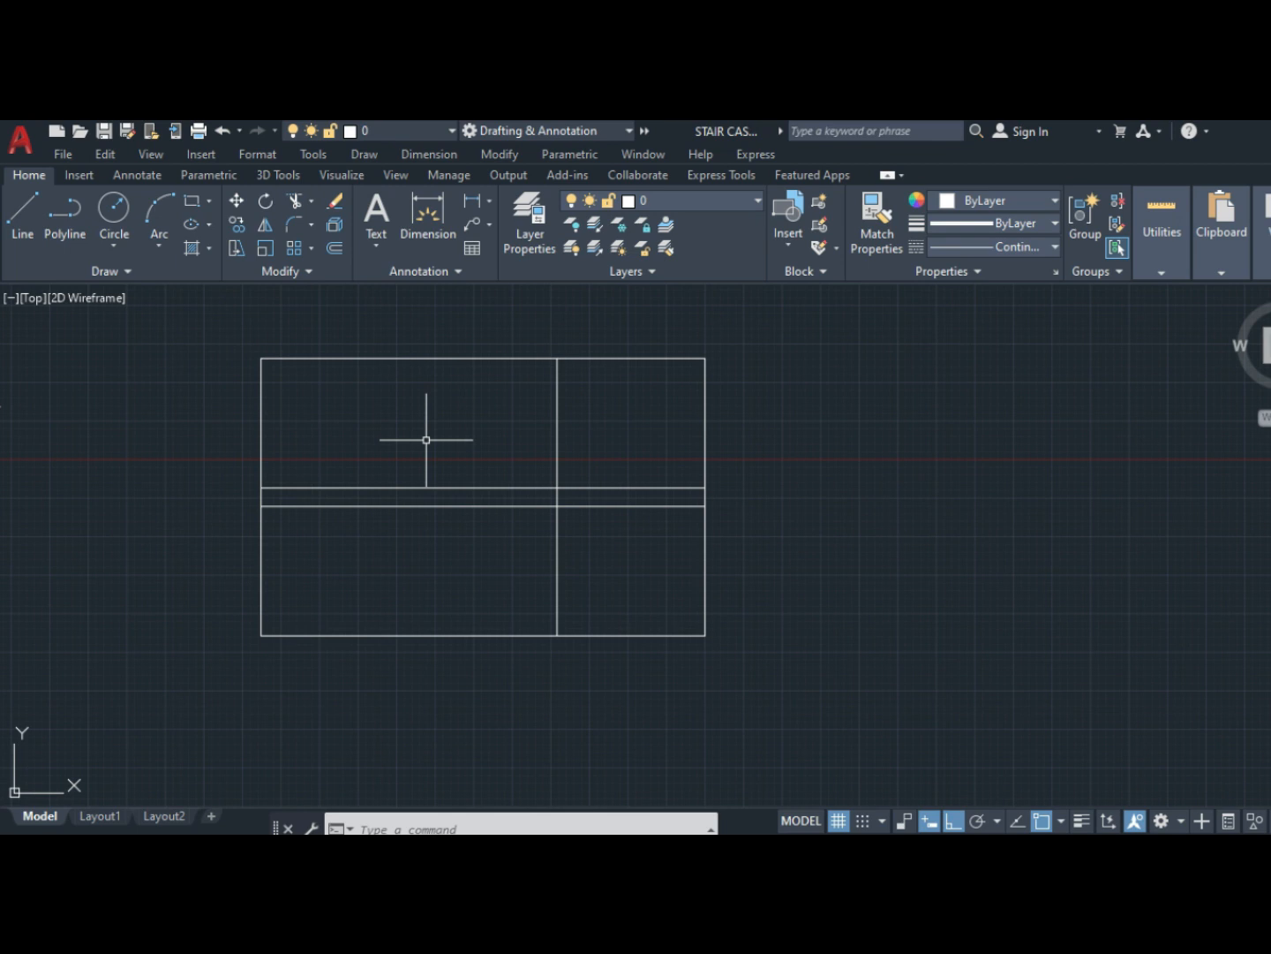
- Offset the landing line repeatedly to the left at 1' spacing, creating seven tread lines up to the outline's left edge
type("o")
key("Return")
type("1")
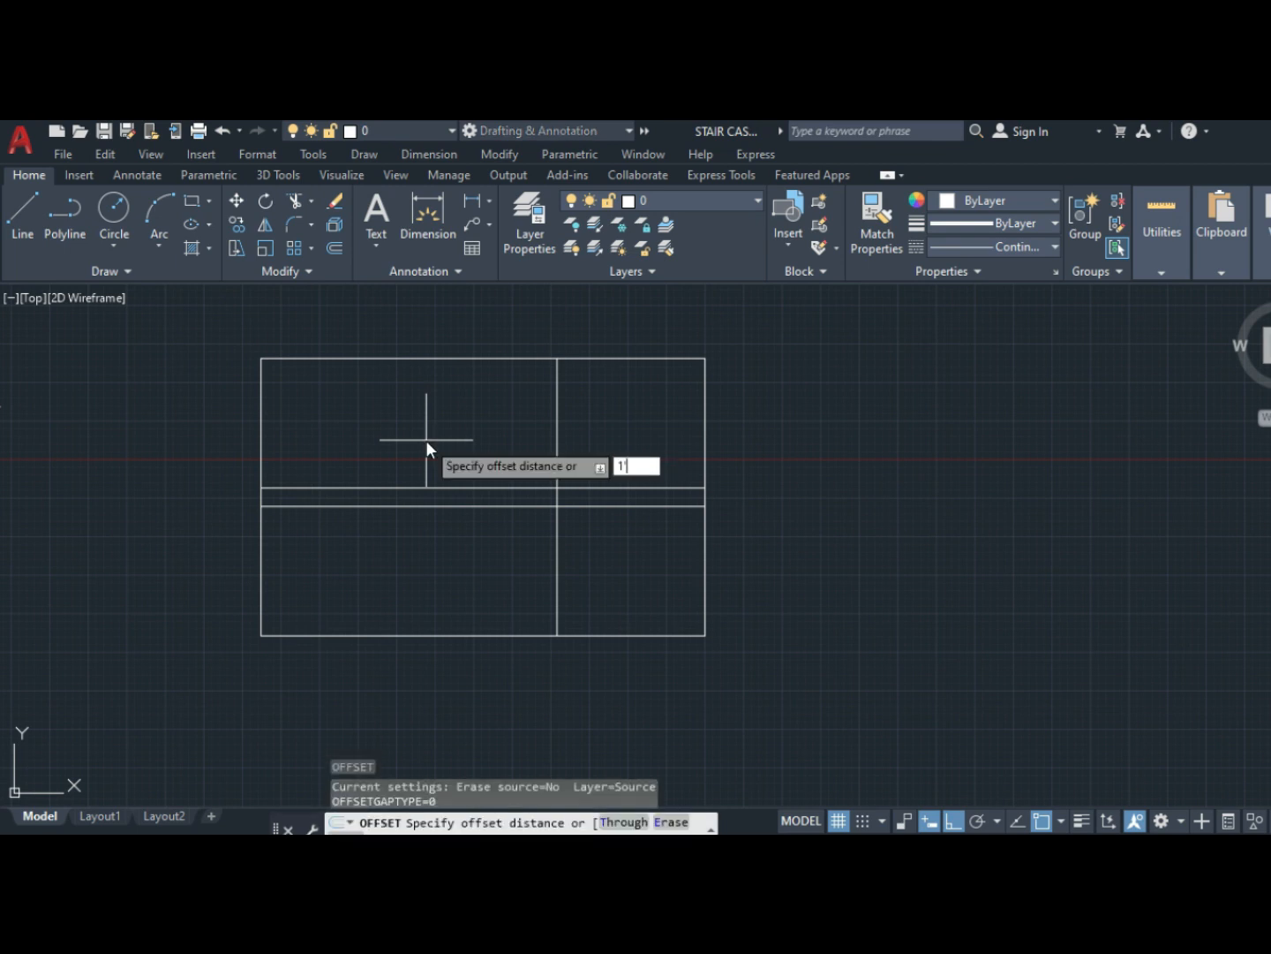
key("Return")
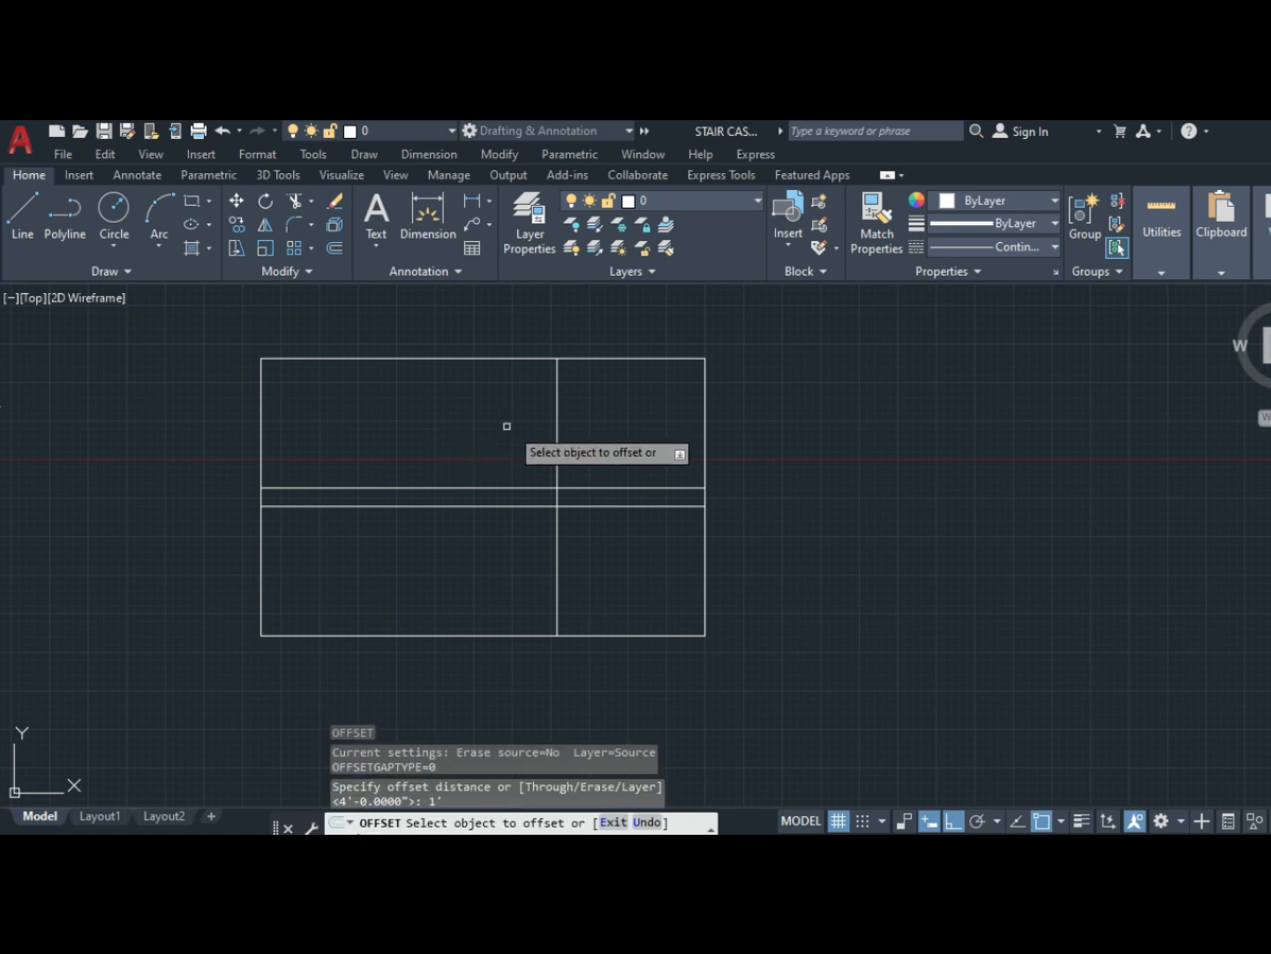
left_click(557, 421)
left_click(483, 420)
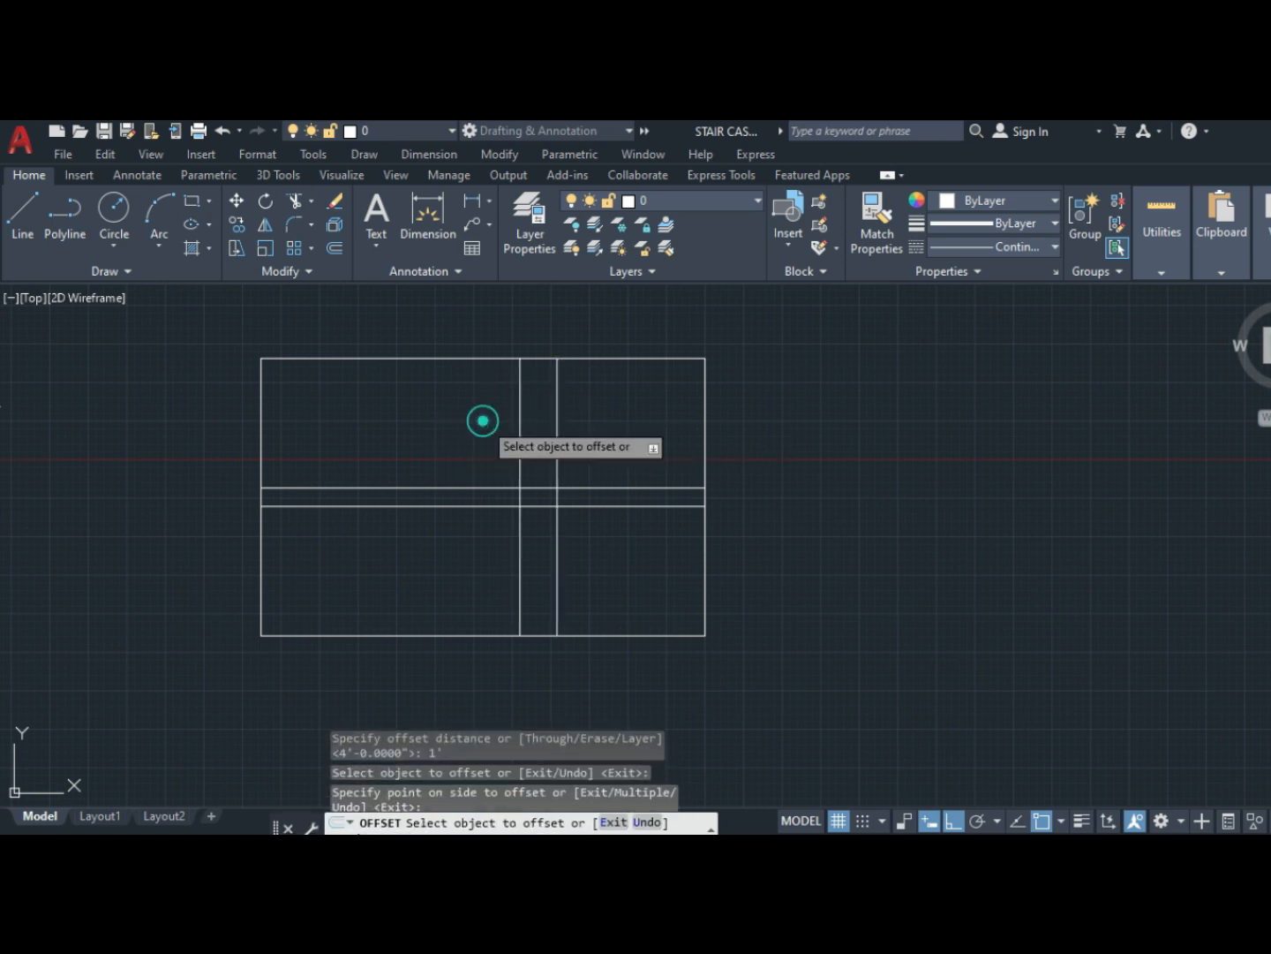
left_click(520, 430)
left_click(472, 435)
left_click(483, 432)
left_click(424, 423)
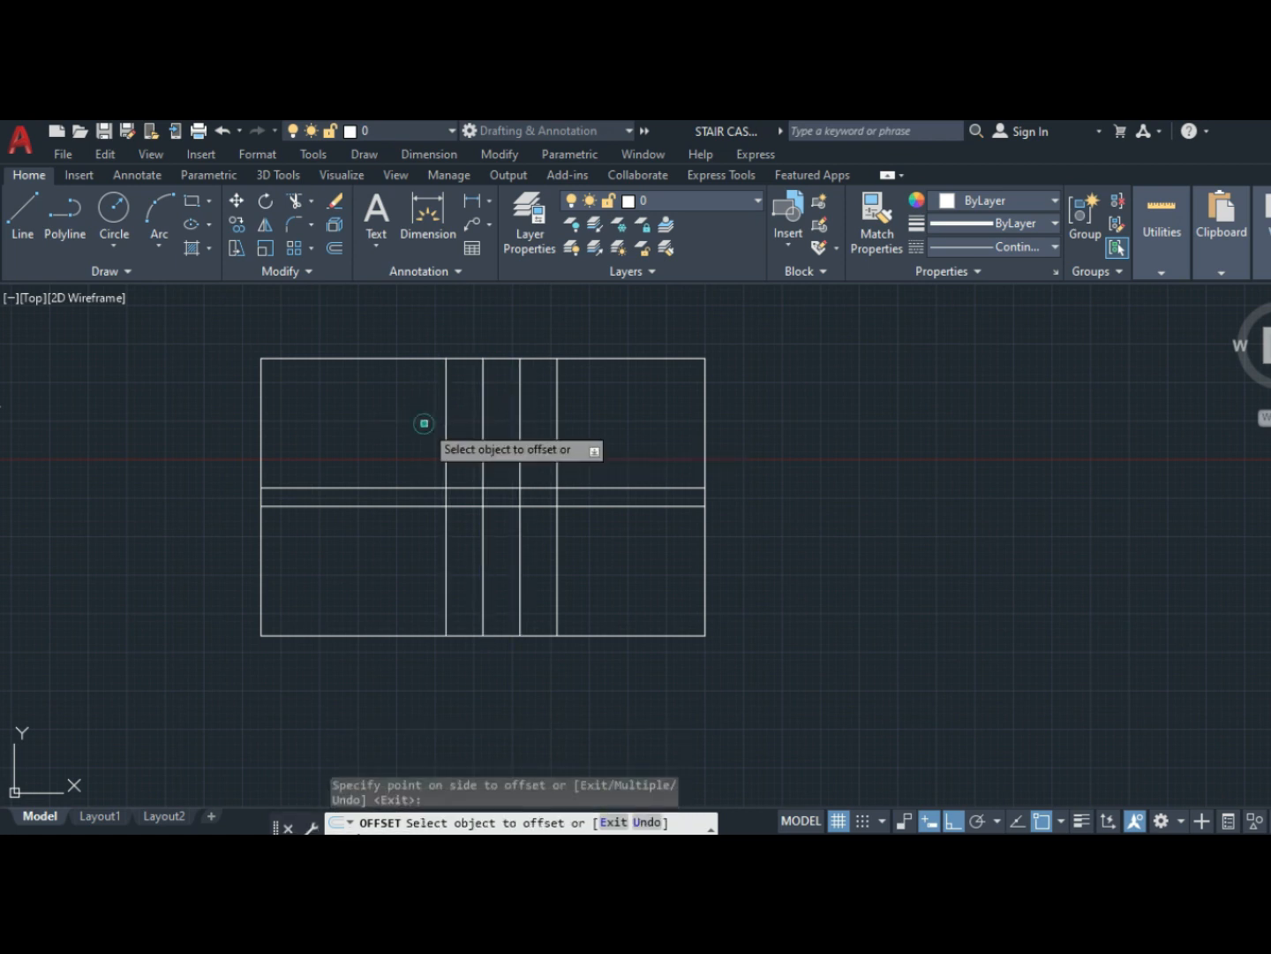
left_click(446, 432)
left_click(398, 417)
left_click(409, 415)
left_click(337, 420)
left_click(374, 415)
left_click(320, 414)
left_click(336, 414)
left_click(285, 414)
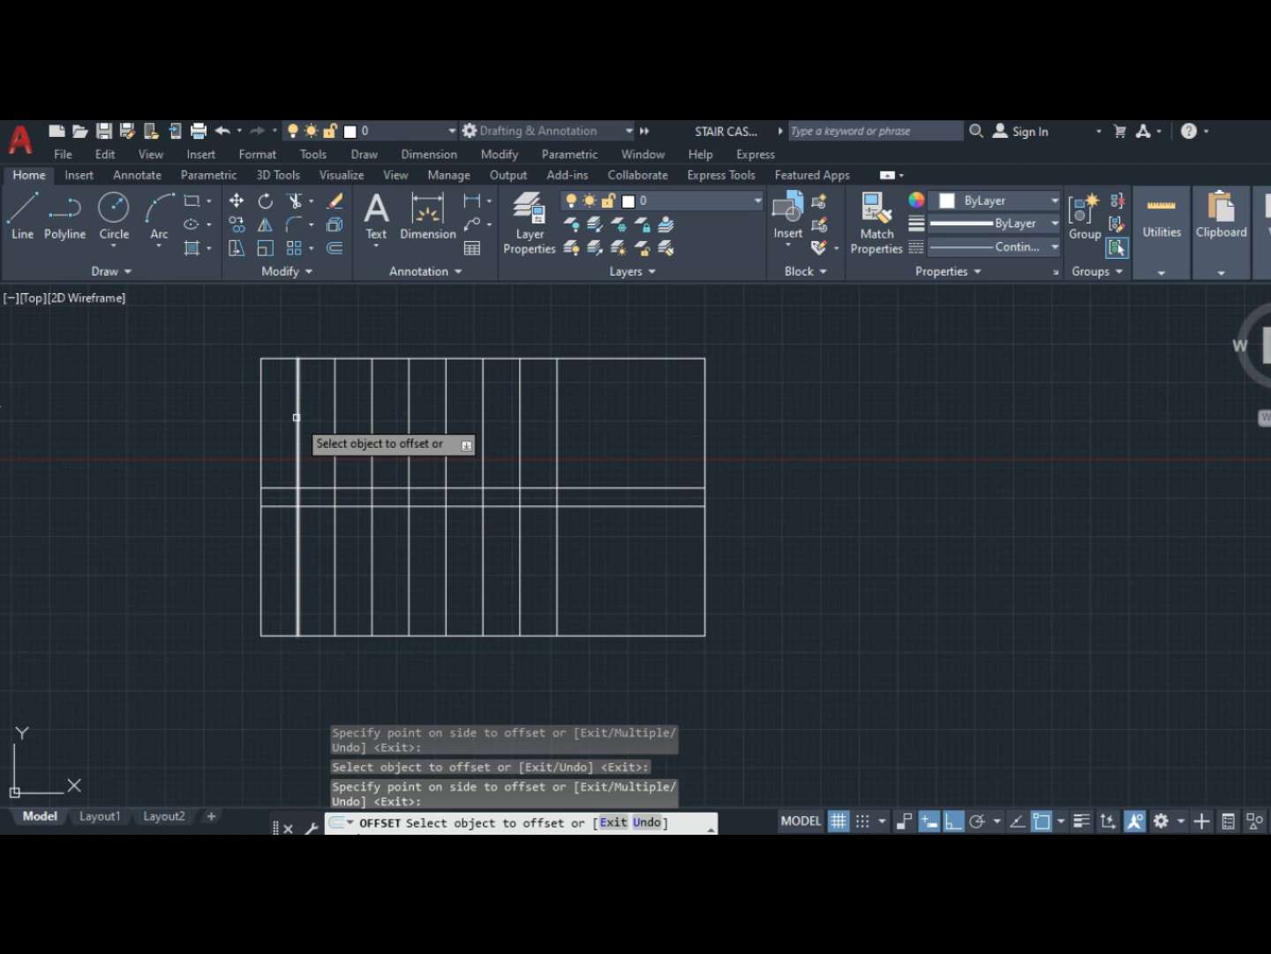
key("Return")
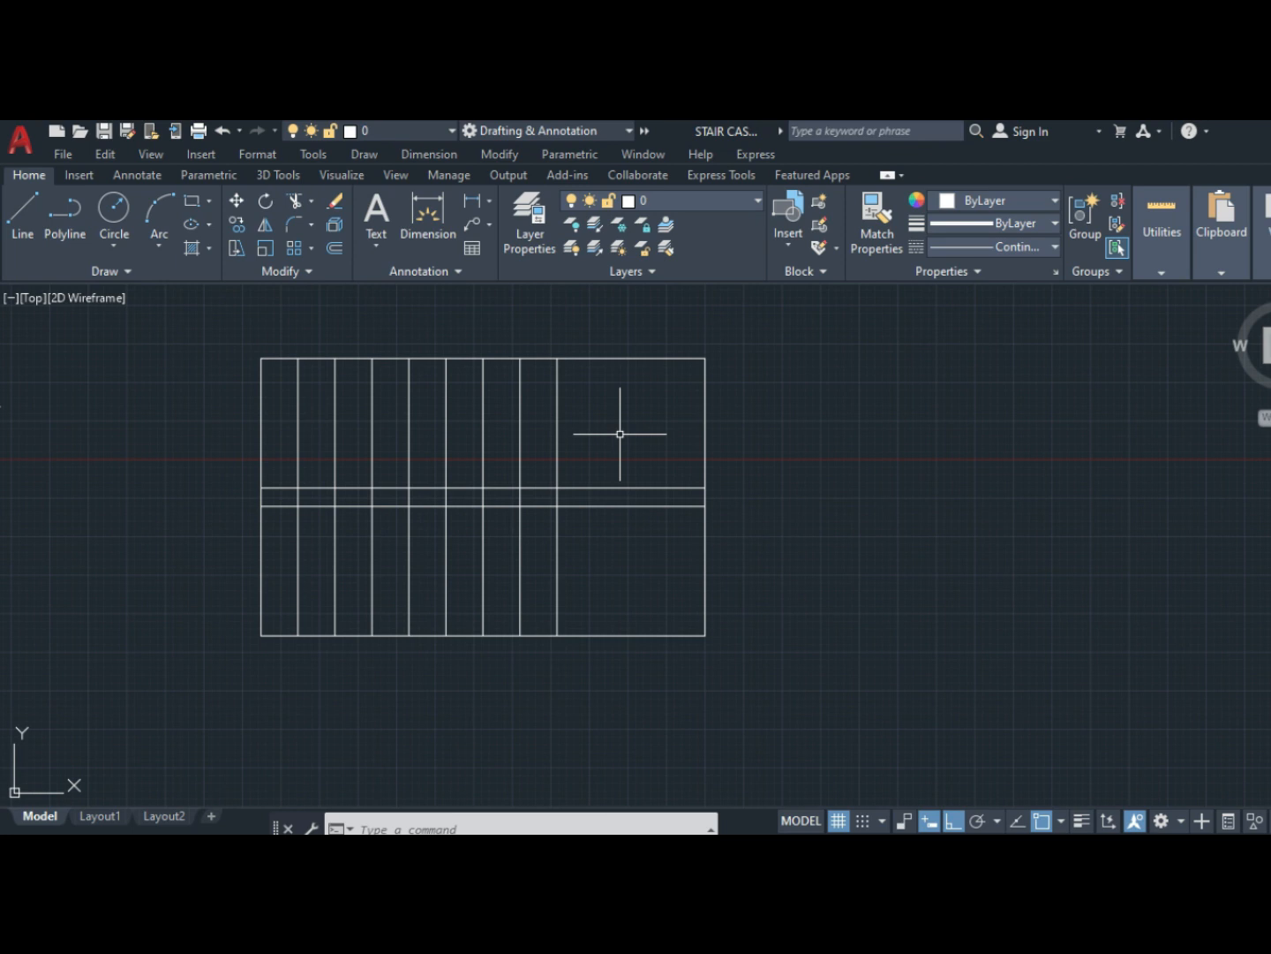
- Trim the two middle horizontal lines out of the landing and the tread lines out of the gap between the flights
type("tr")
key("Return")
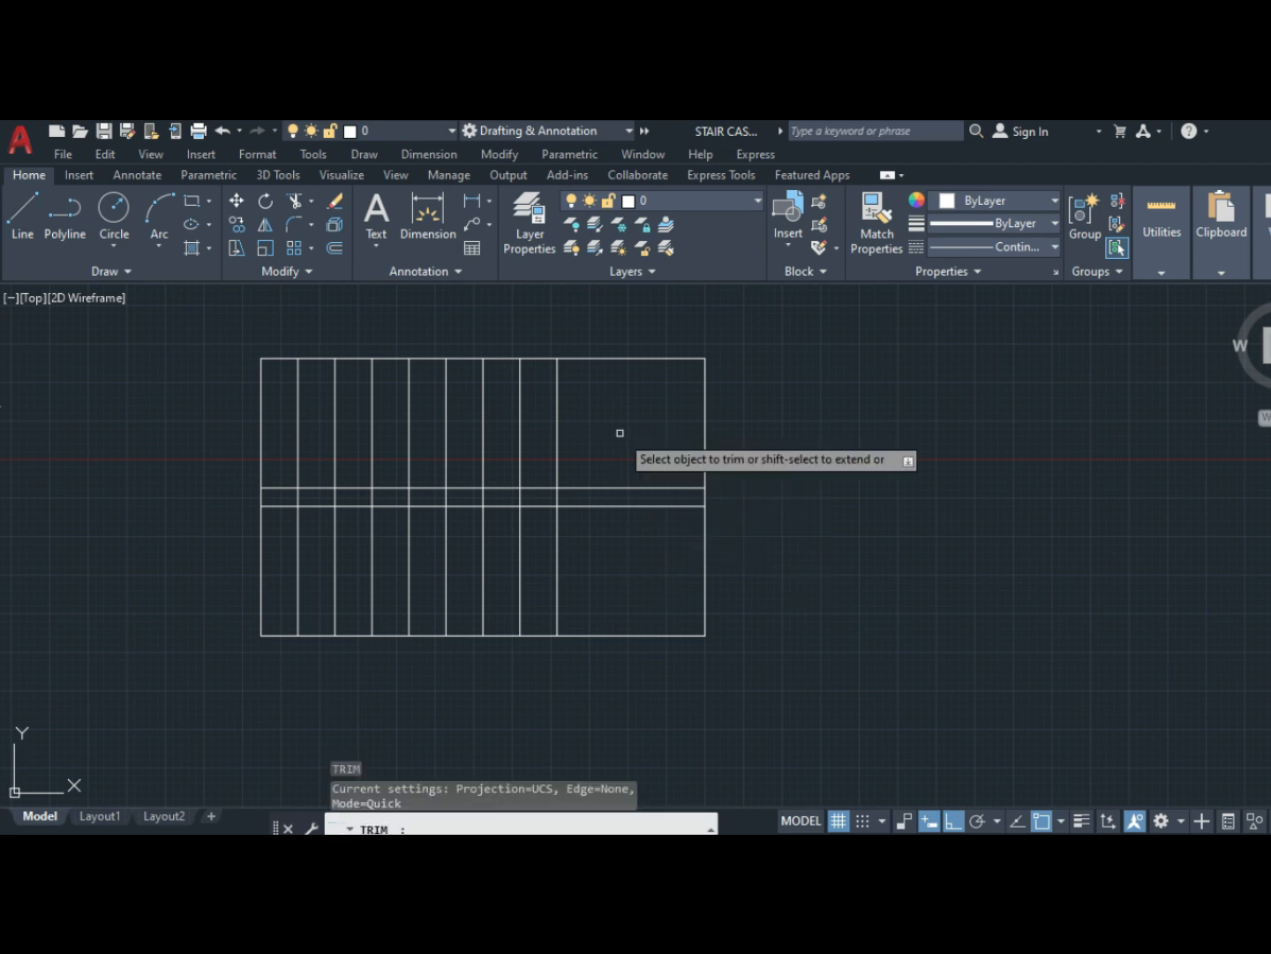
left_click_drag(620, 432, 622, 583)
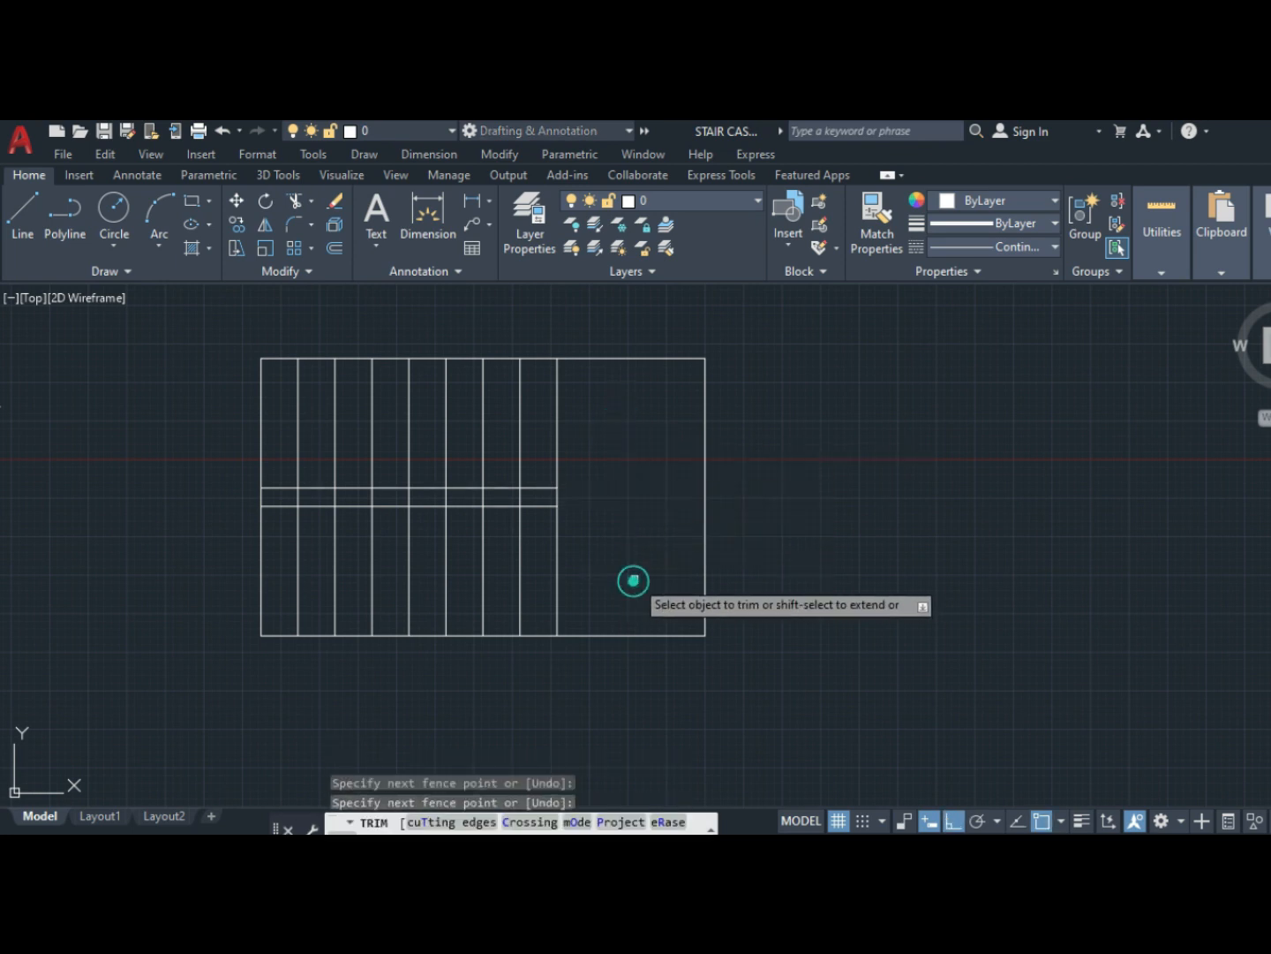
mouse_move(540, 496)
left_mouse_down()
mouse_move(269, 503)
mouse_move(278, 497)
left_mouse_up()
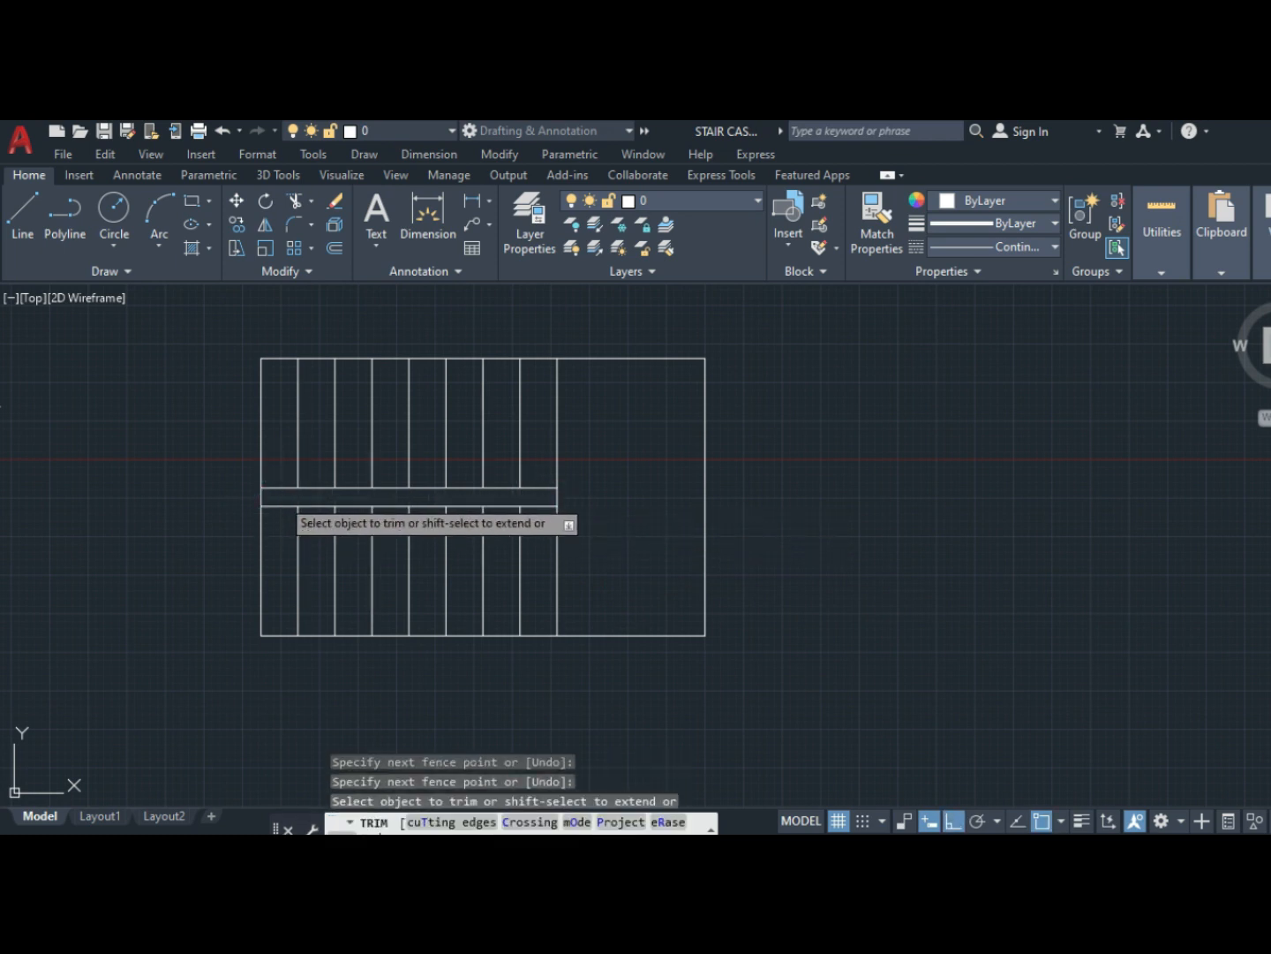
key("Return")
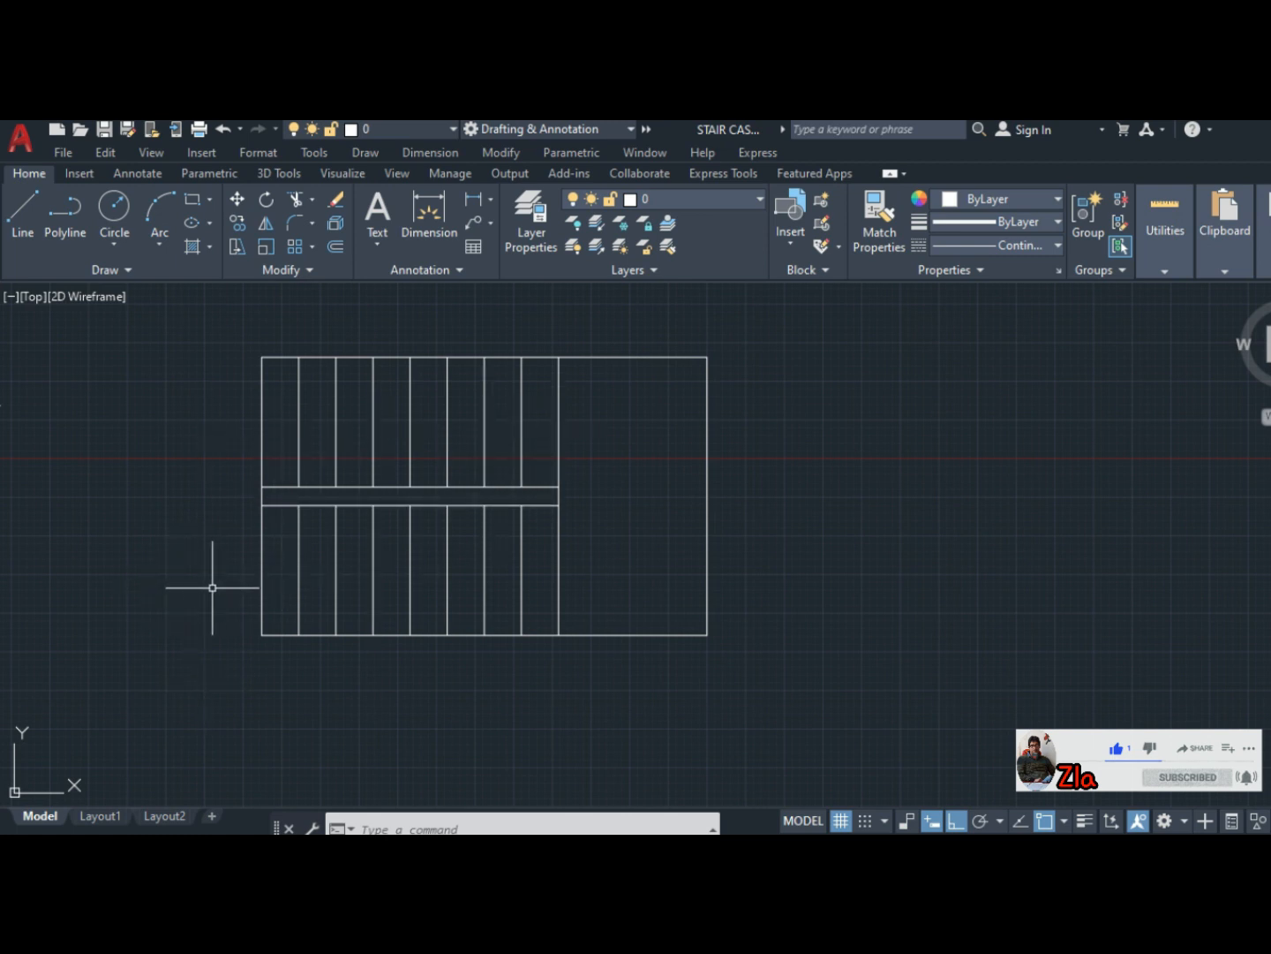
- Draw a right-pointing arrow about 1'-10" long beside the lower flight, turning Ortho off for its triangular head
type("l")
key("Return")
left_click(181, 579)
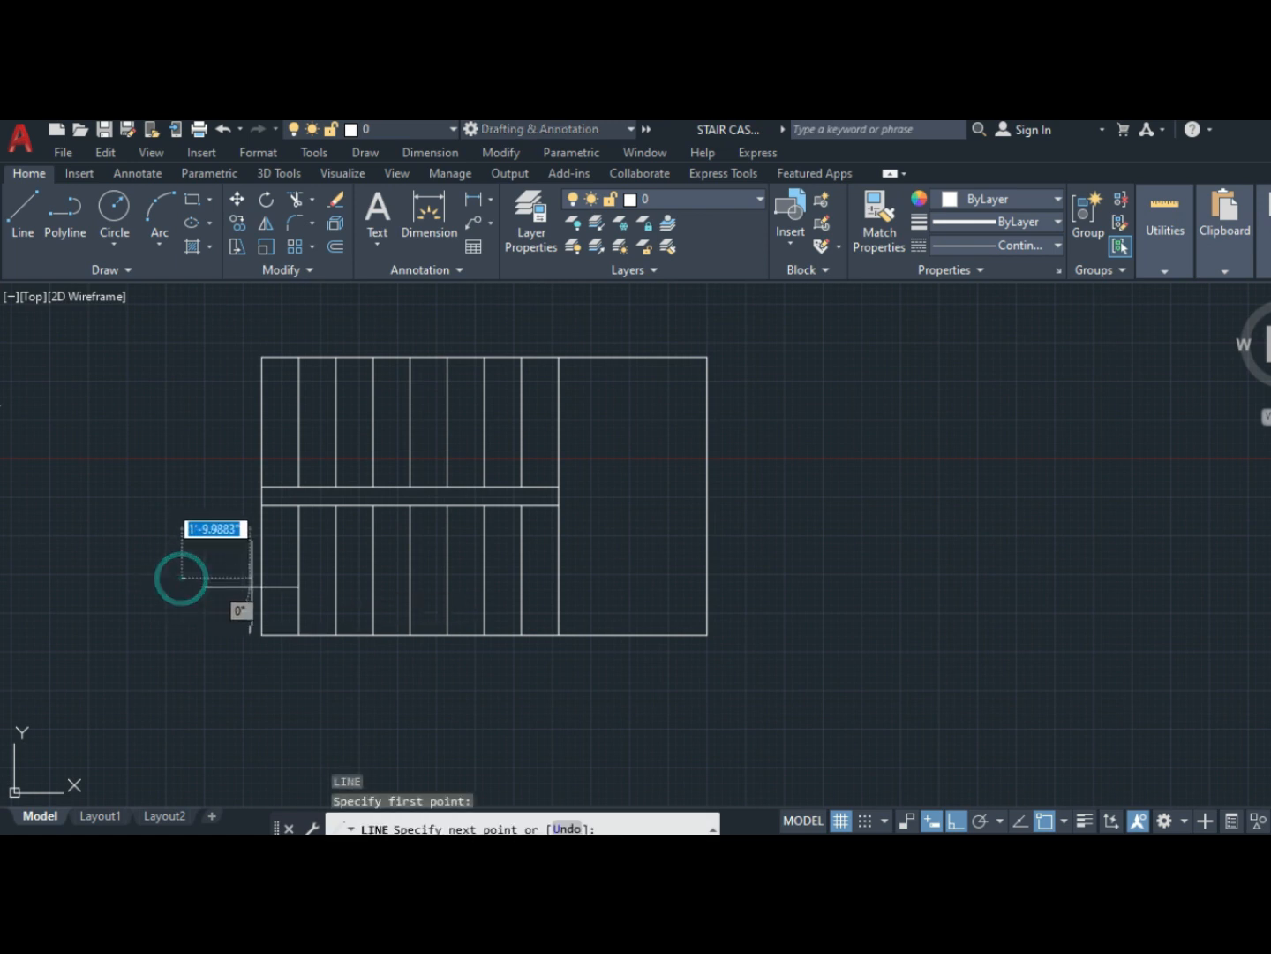
left_click(252, 576)
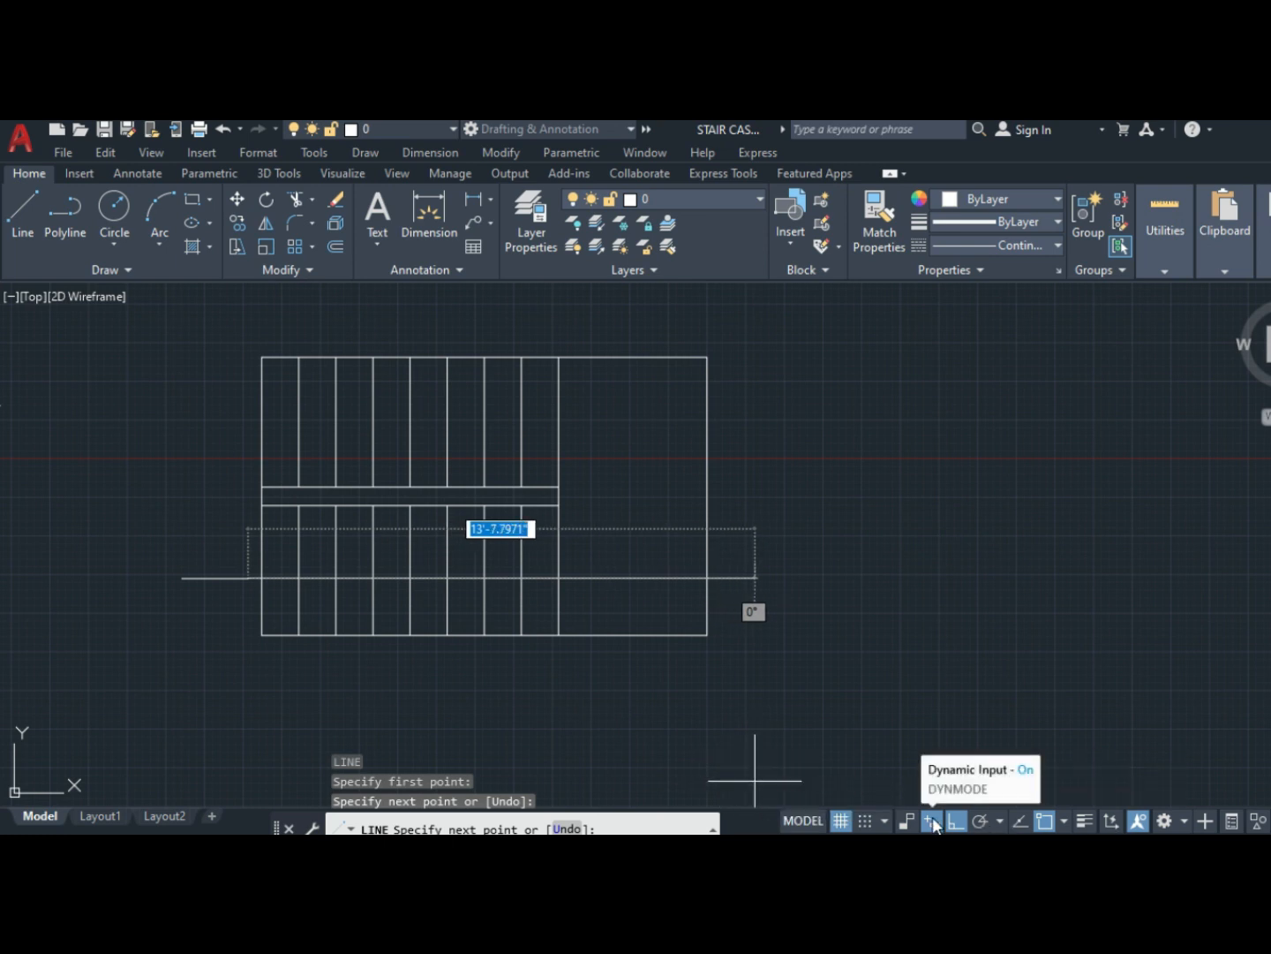
left_click(958, 819)
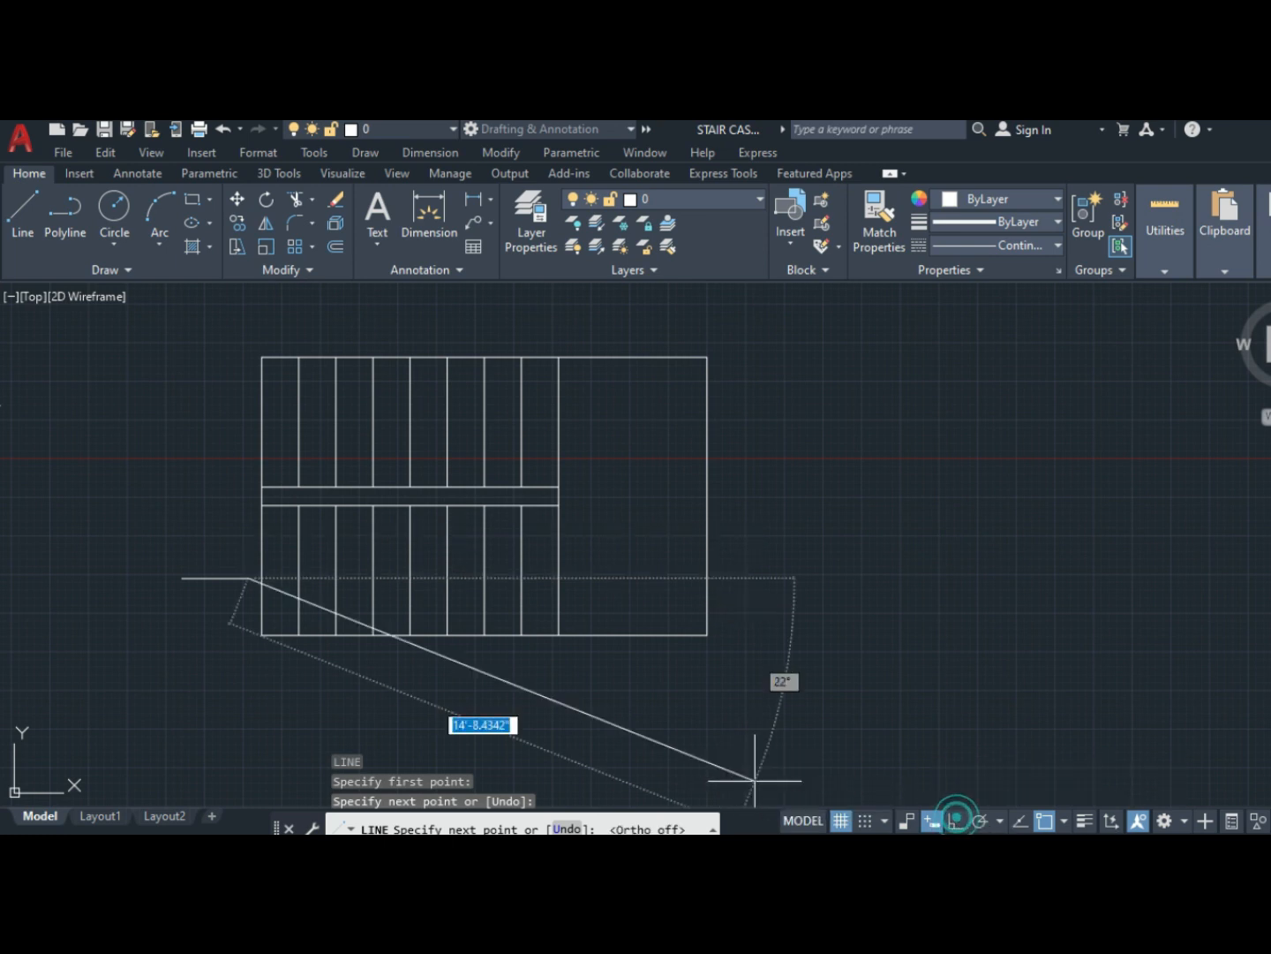
left_click(236, 584)
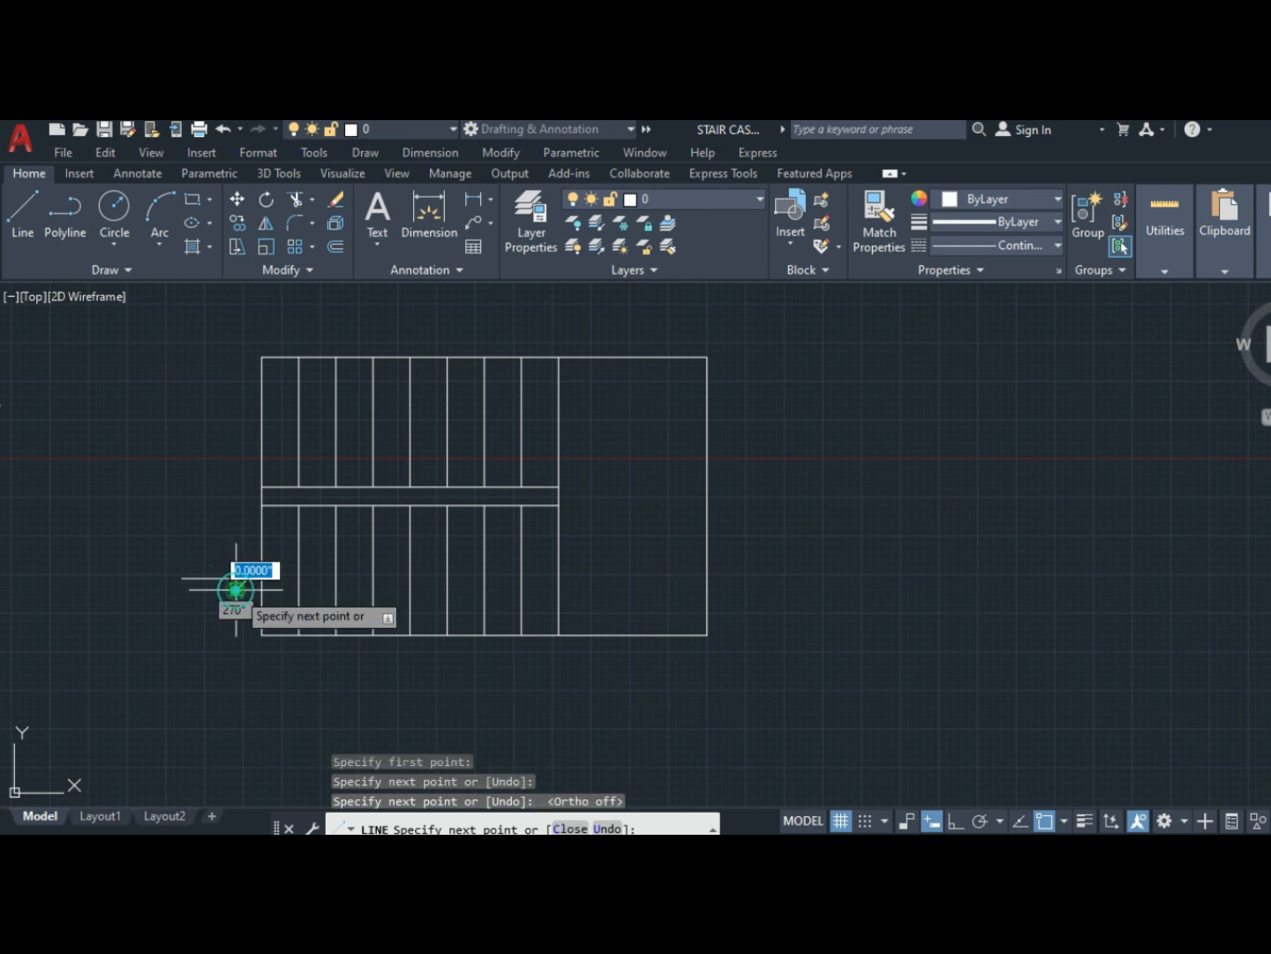
left_click(236, 562)
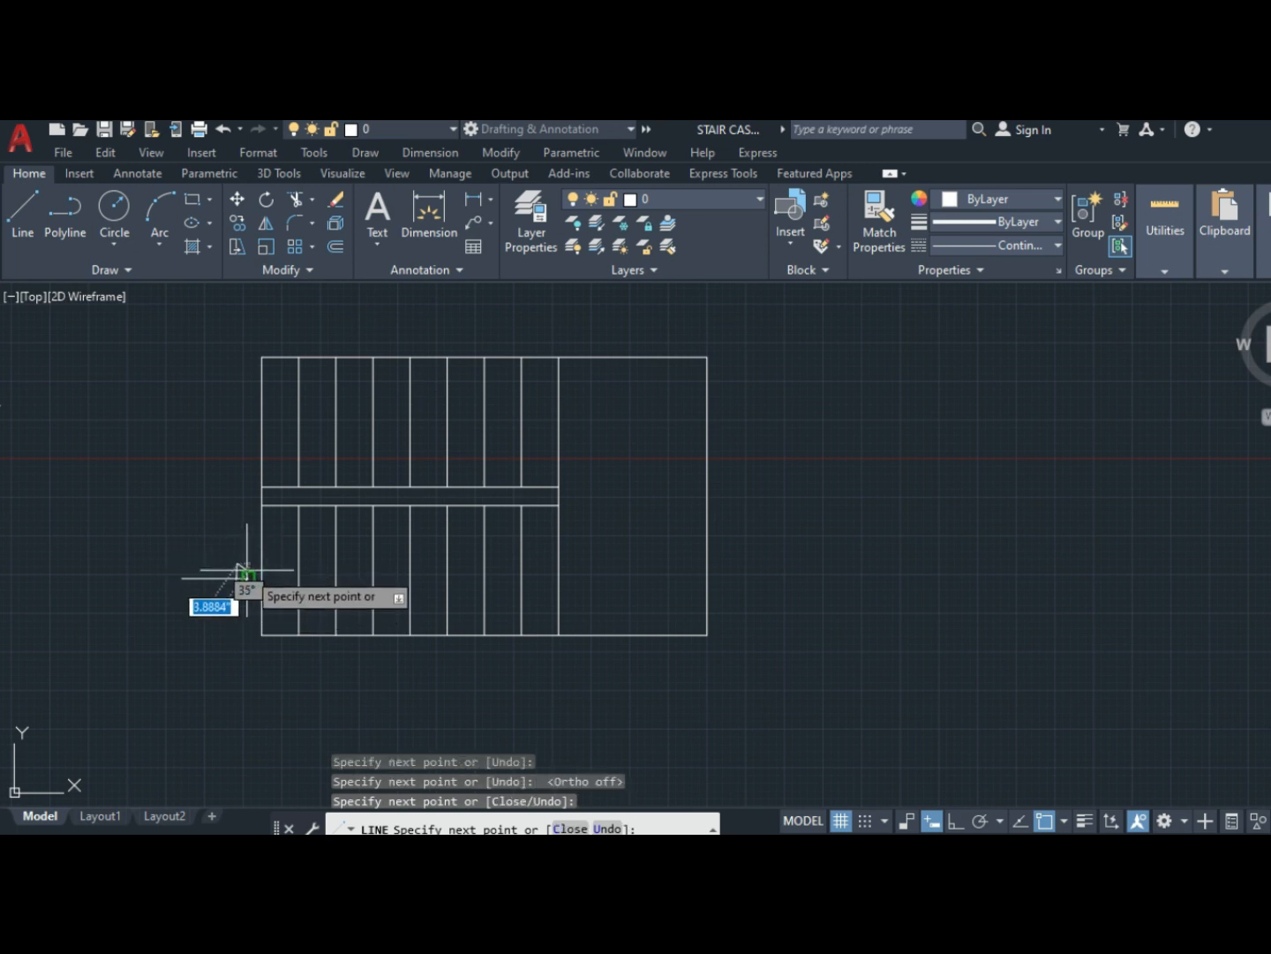
key("Return")
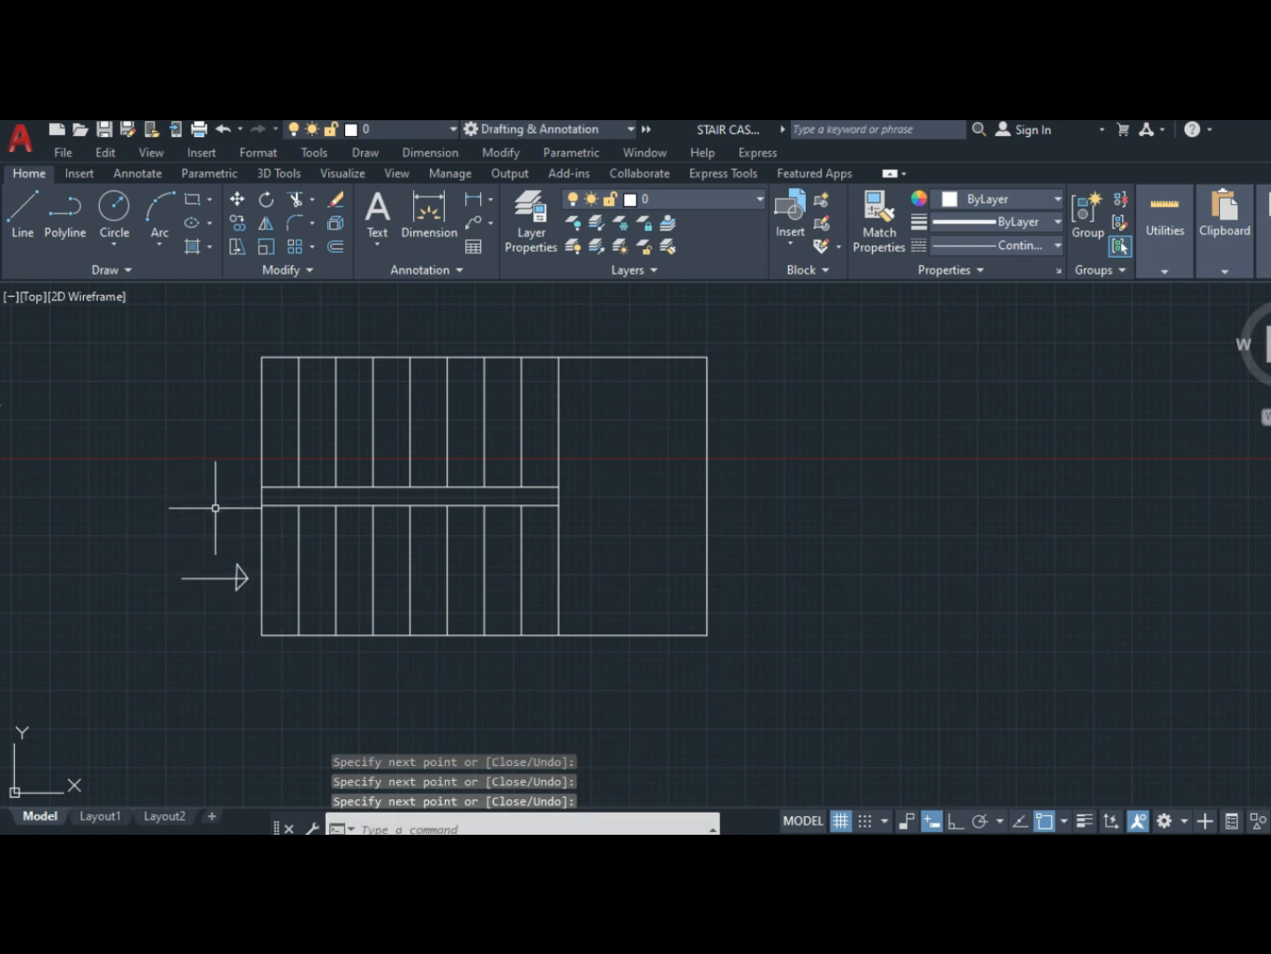
- Add the multiline text "UP" just above the direction arrow beside the lower flight
type("T")
key("Return")
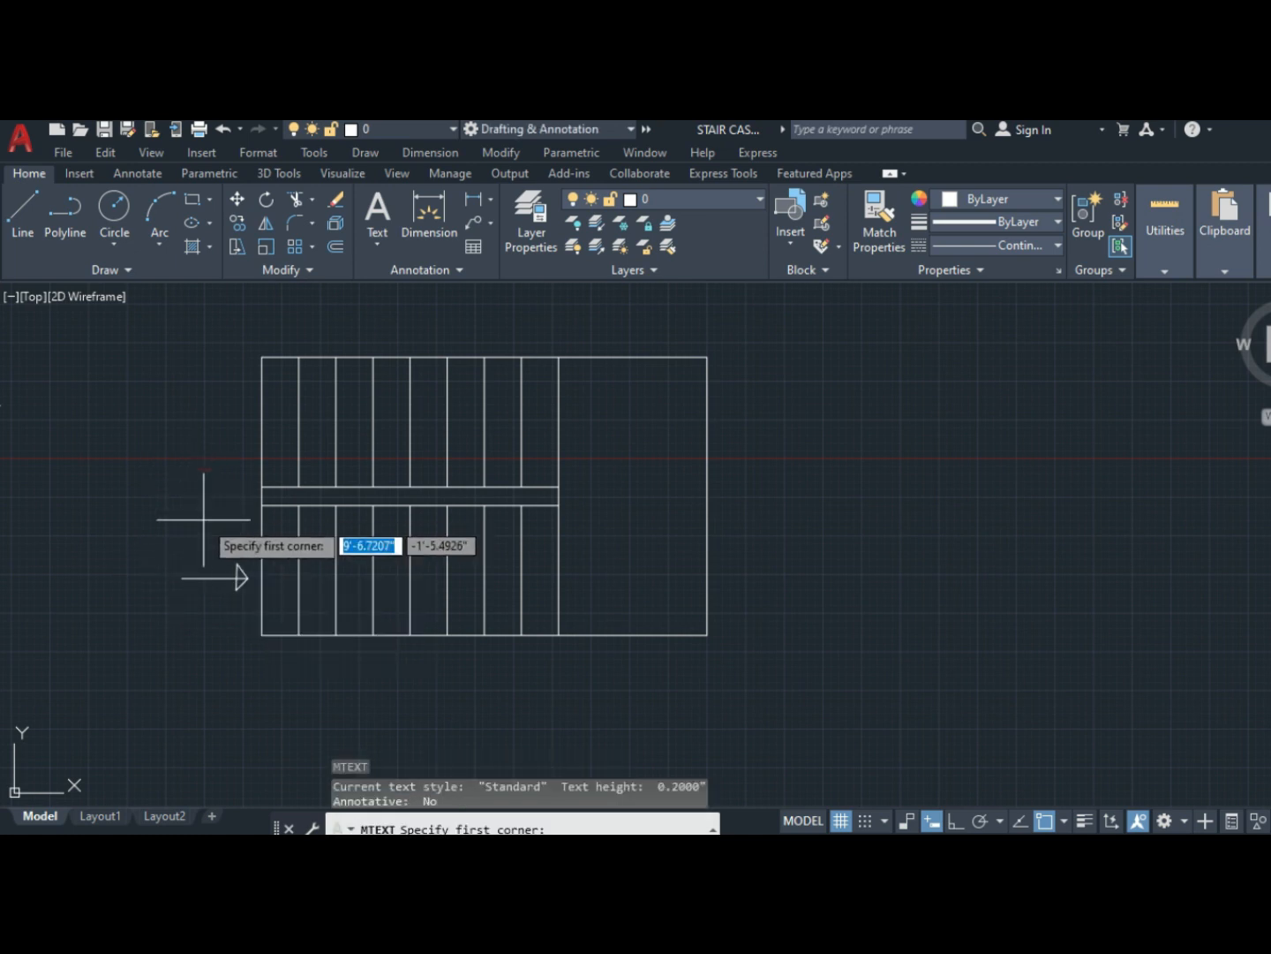
left_click(177, 553)
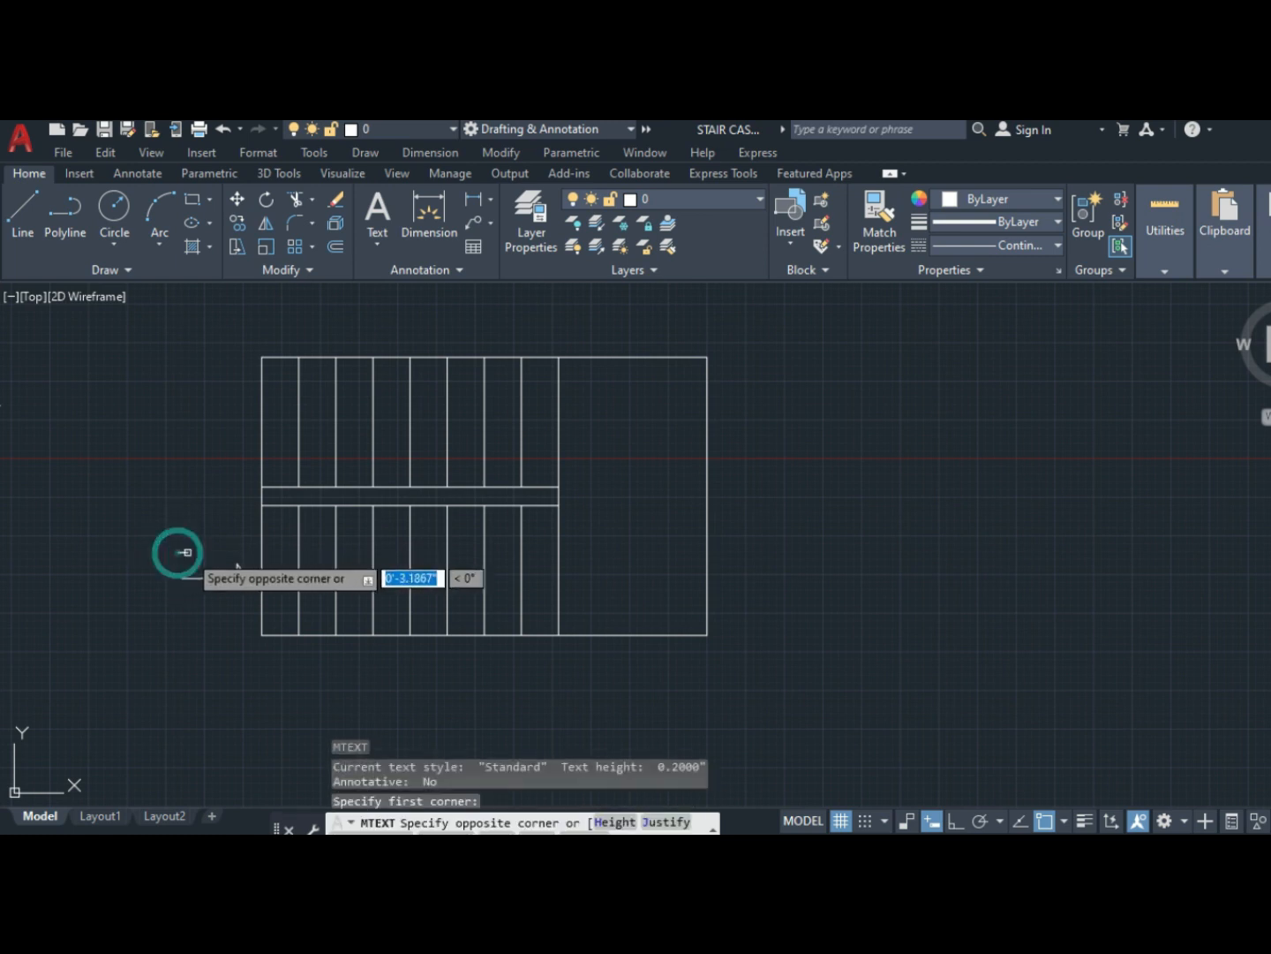
left_click(240, 575)
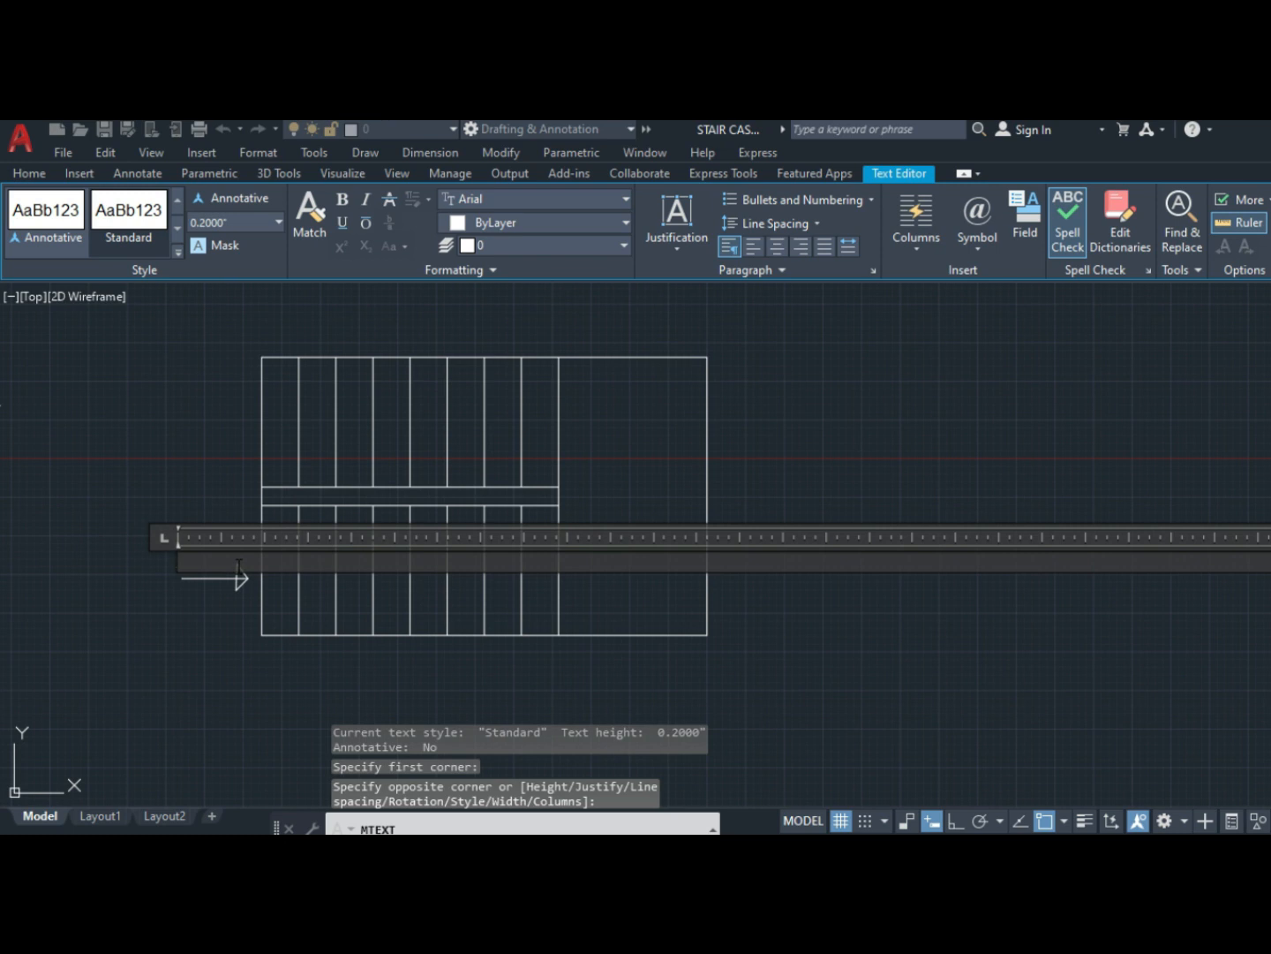
type("UP")
key("Return")
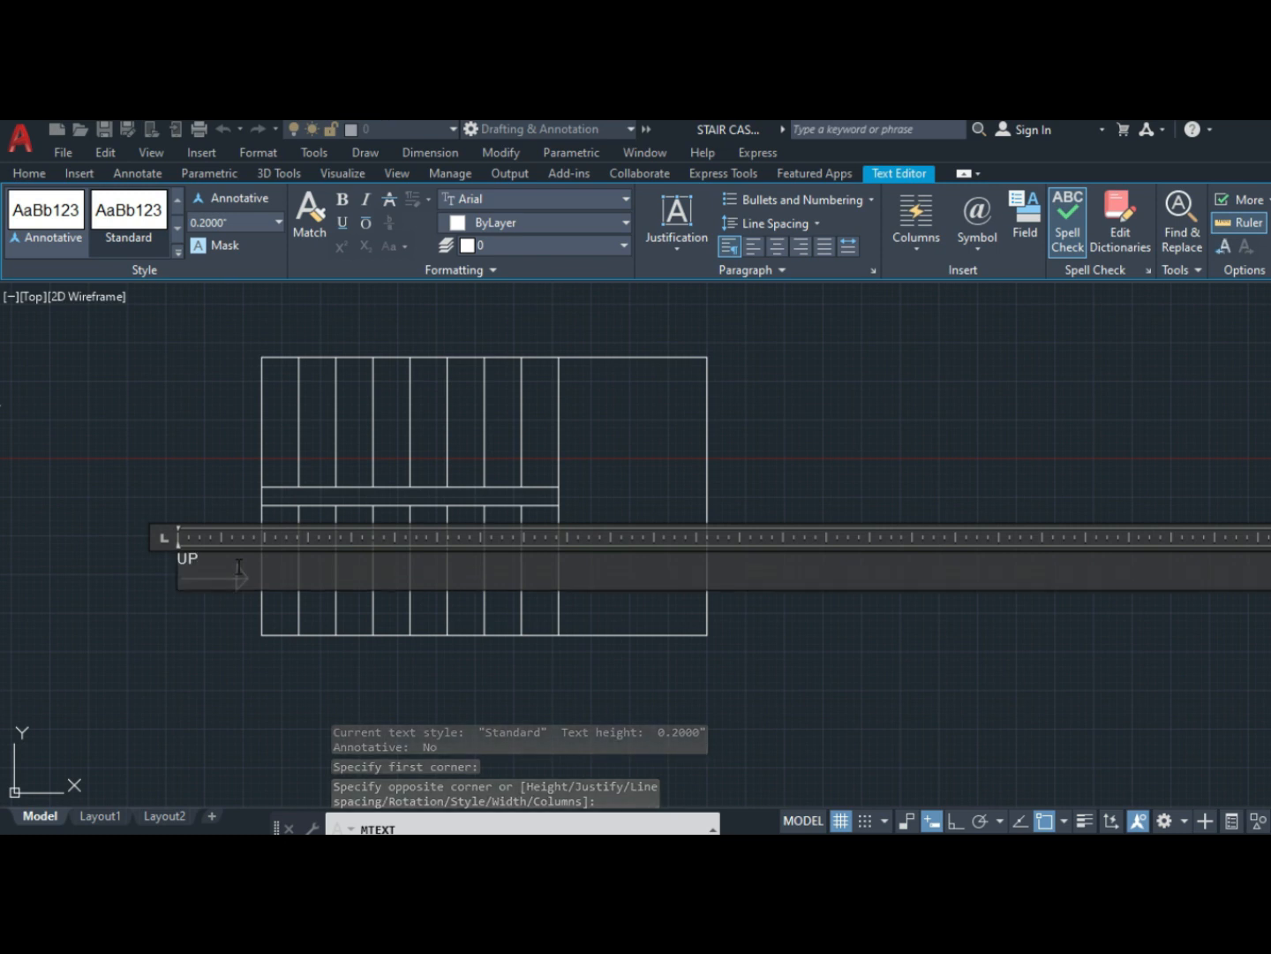
left_click(164, 576)
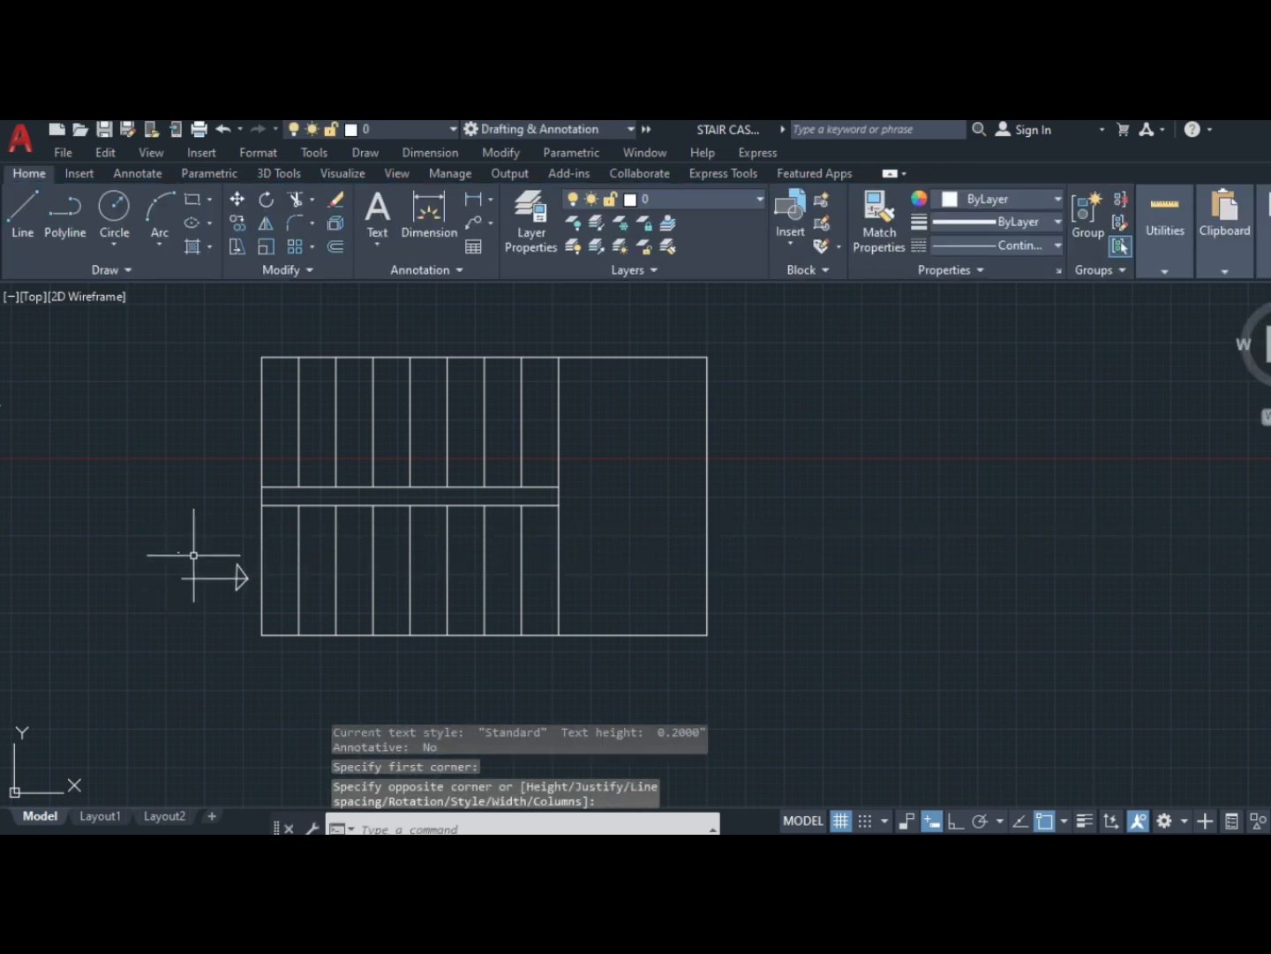
scroll(191, 548, "up", 4)
left_click(155, 555)
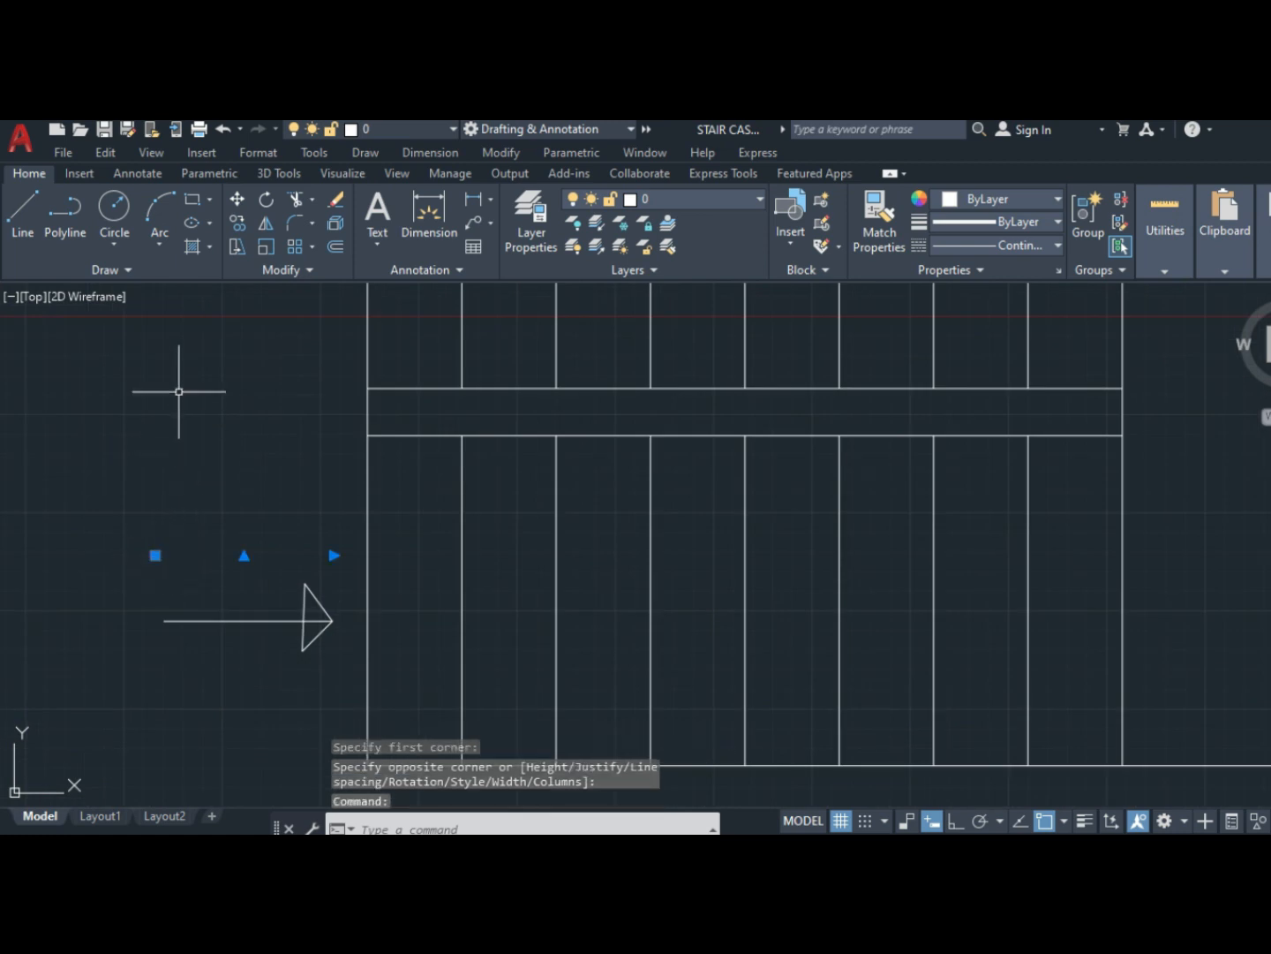
left_click(265, 248)
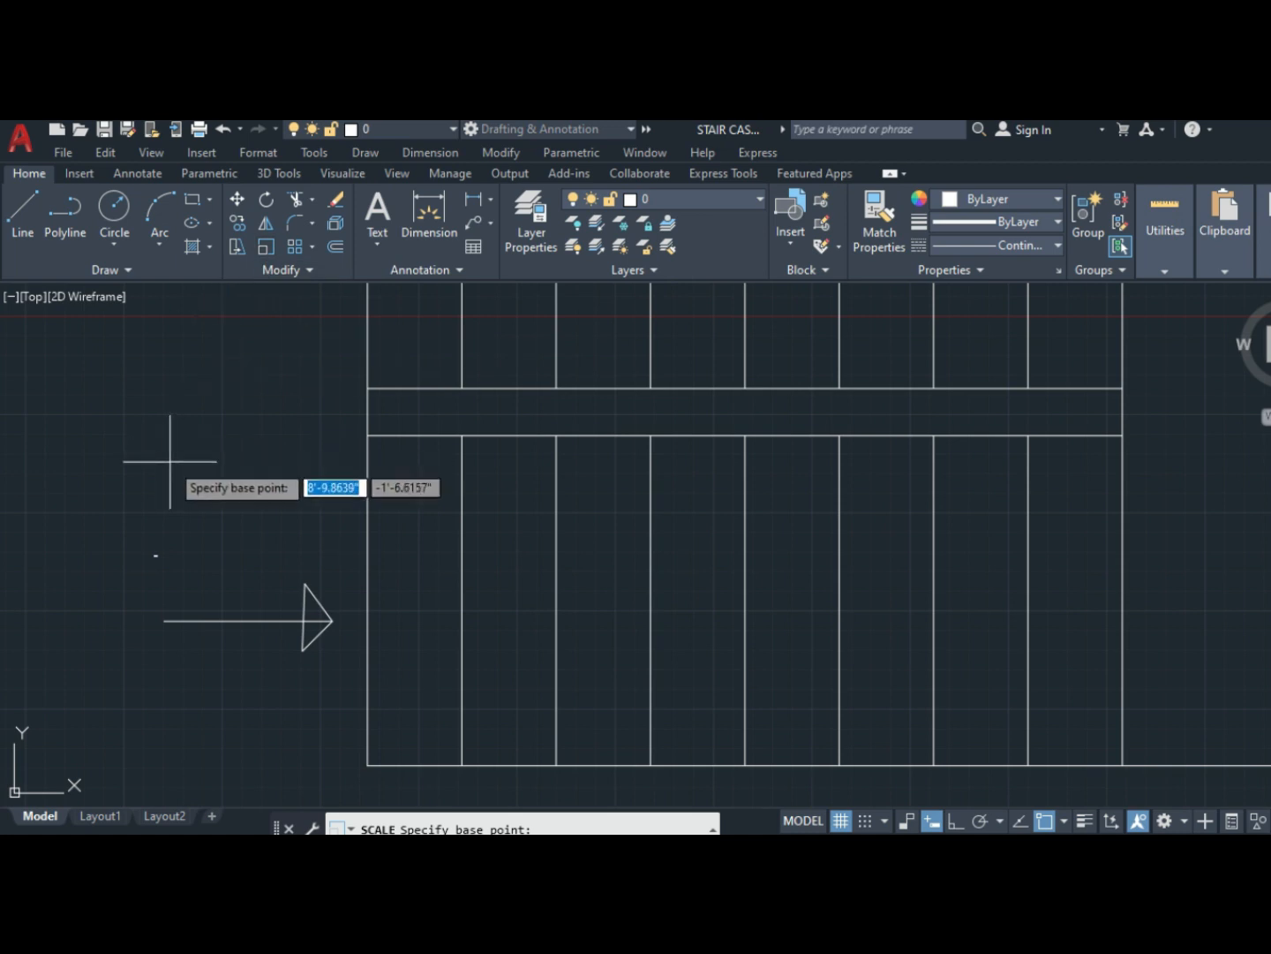
key("Escape")
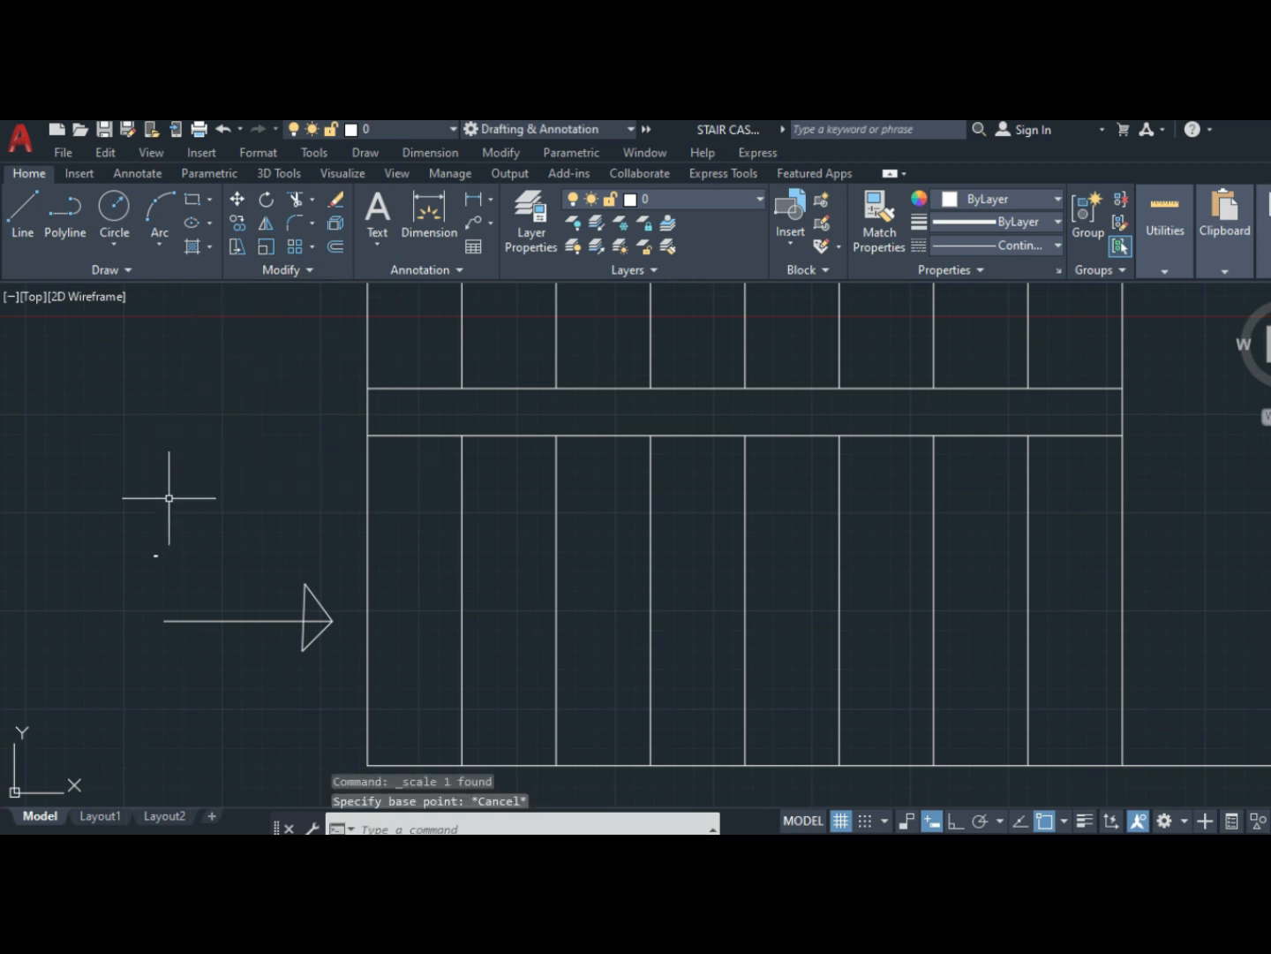
- Scale up the tiny UP text freehand from its insertion point to a readable size next to the arrow
left_click(158, 553)
type("s")
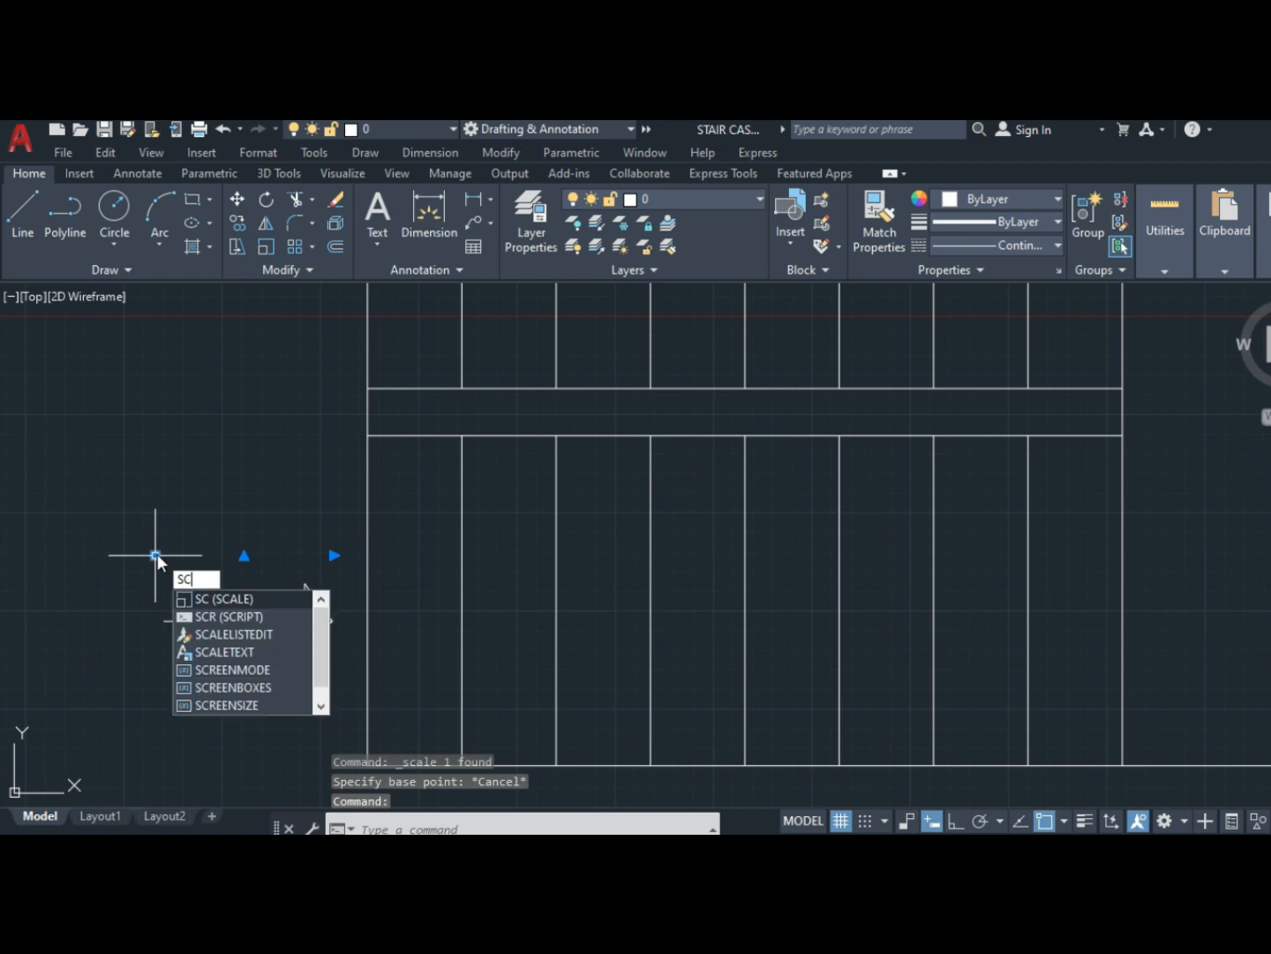
type("c")
key("Return")
left_click(157, 555)
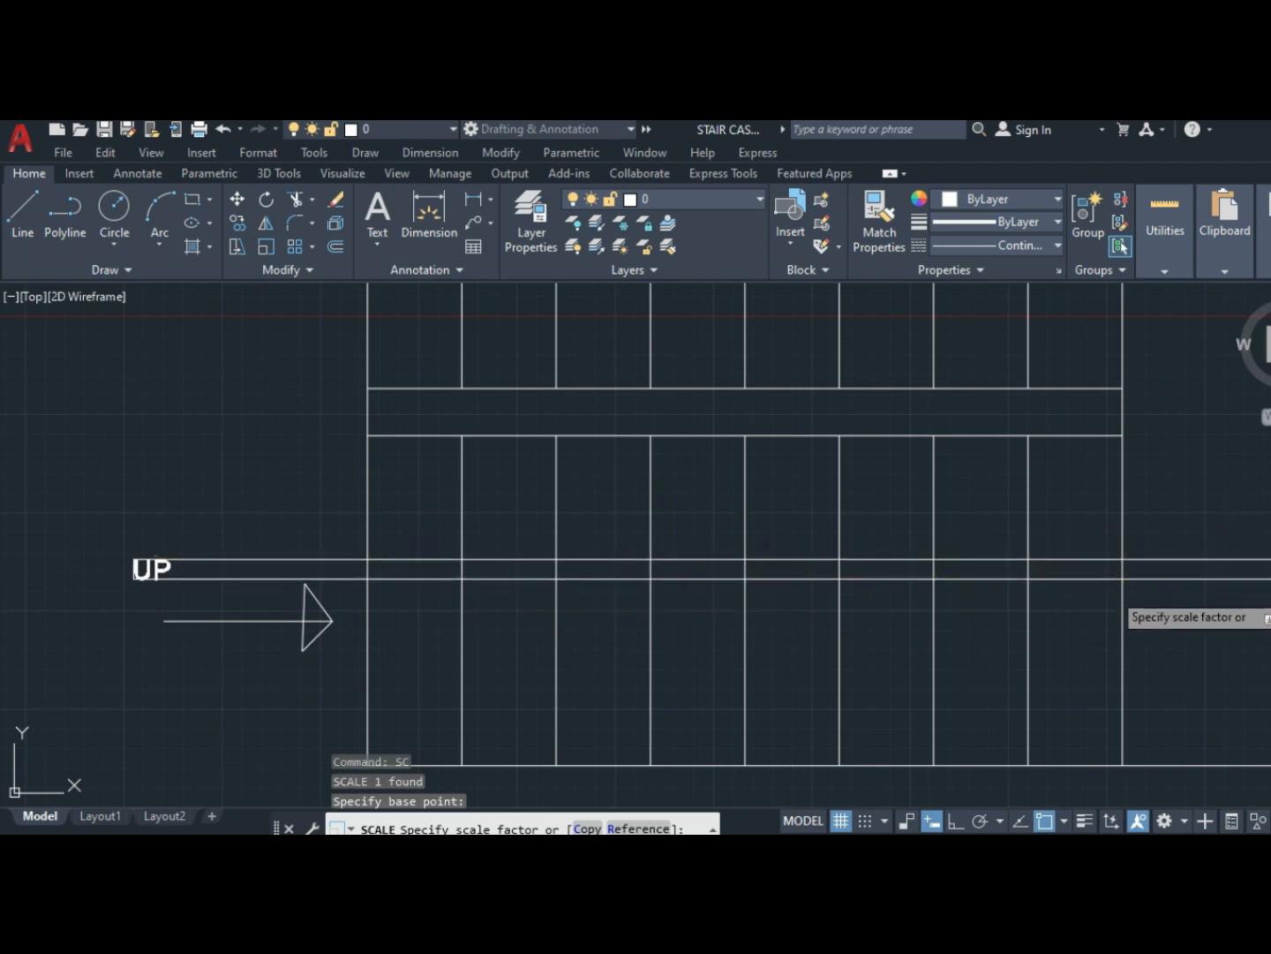
left_click(1205, 575)
- Move the UP text about 1'-1" to the right so it sits just above the middle of the arrow shaft
left_click(182, 530)
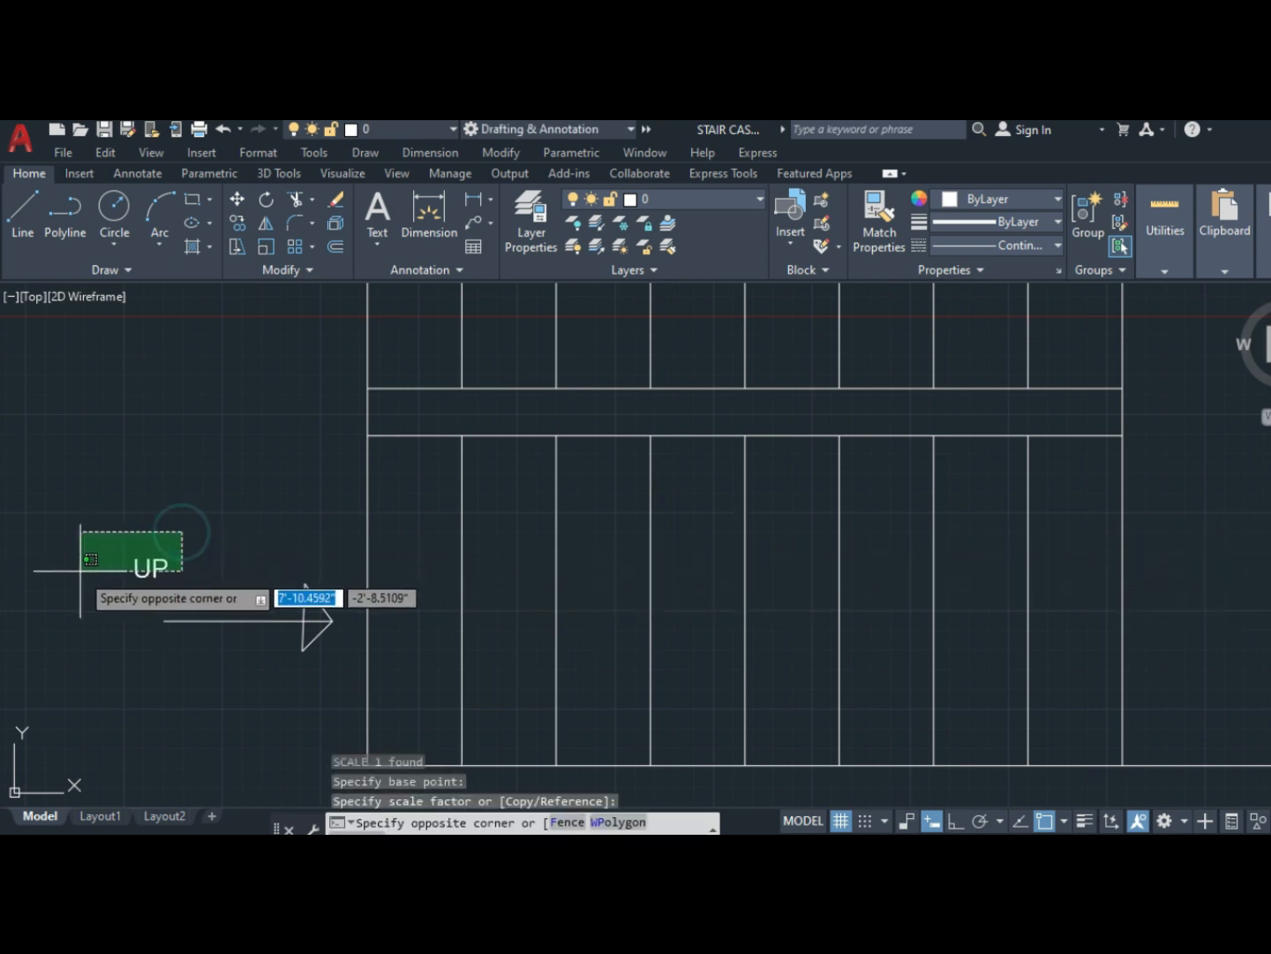
left_click(81, 596)
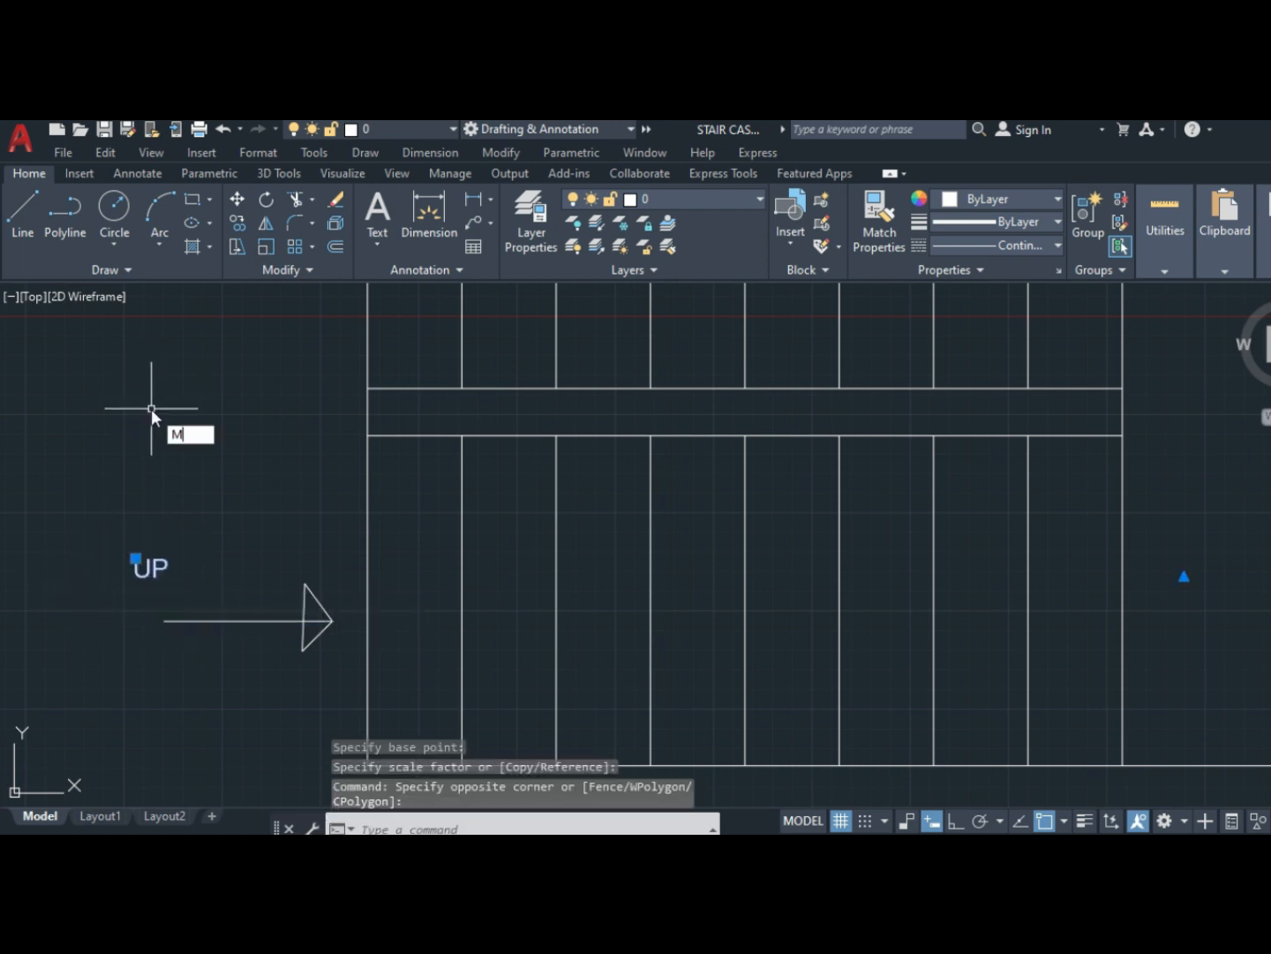
type("M")
key("Return")
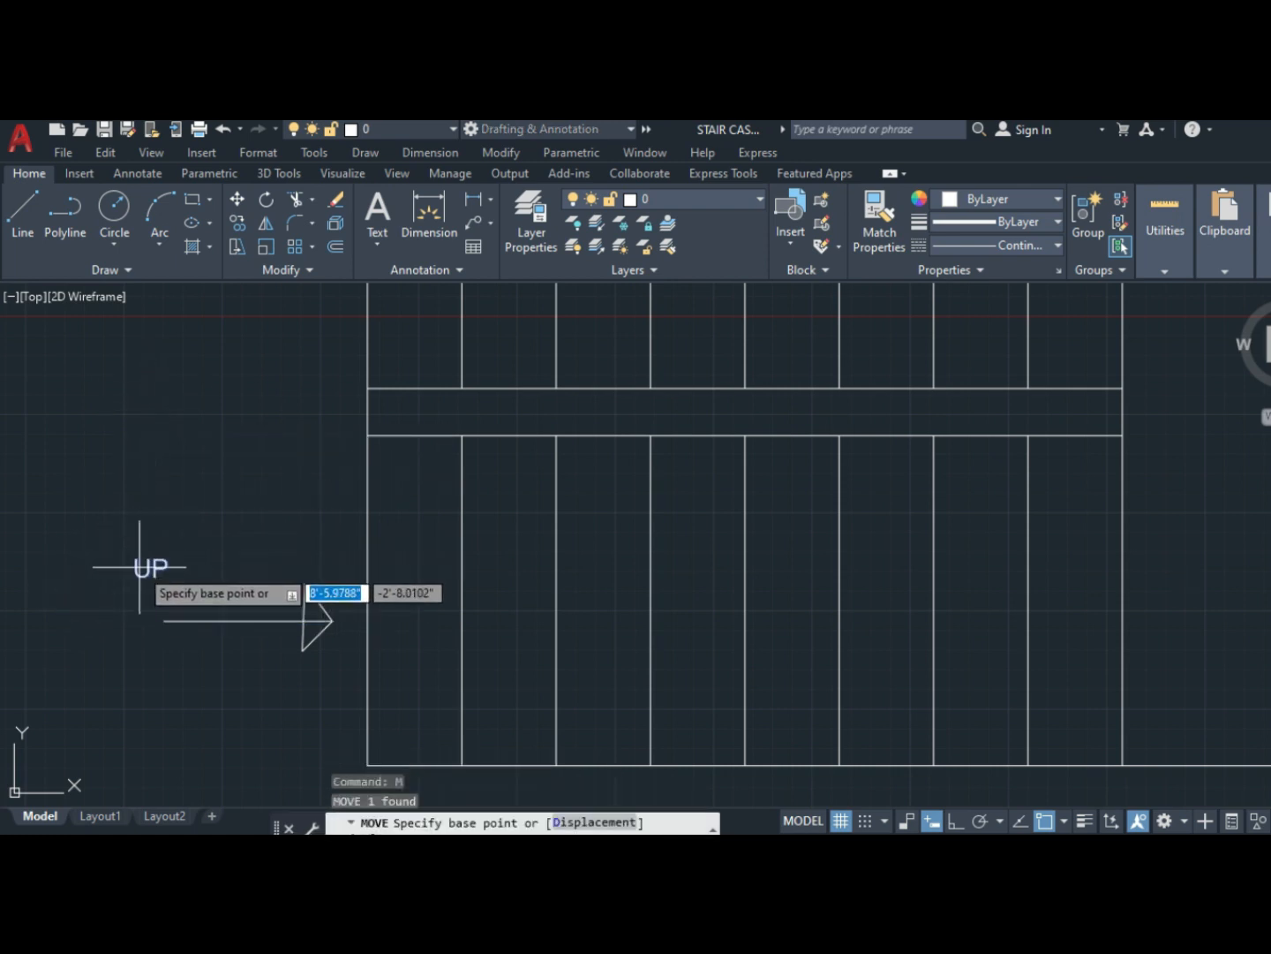
left_click(139, 570)
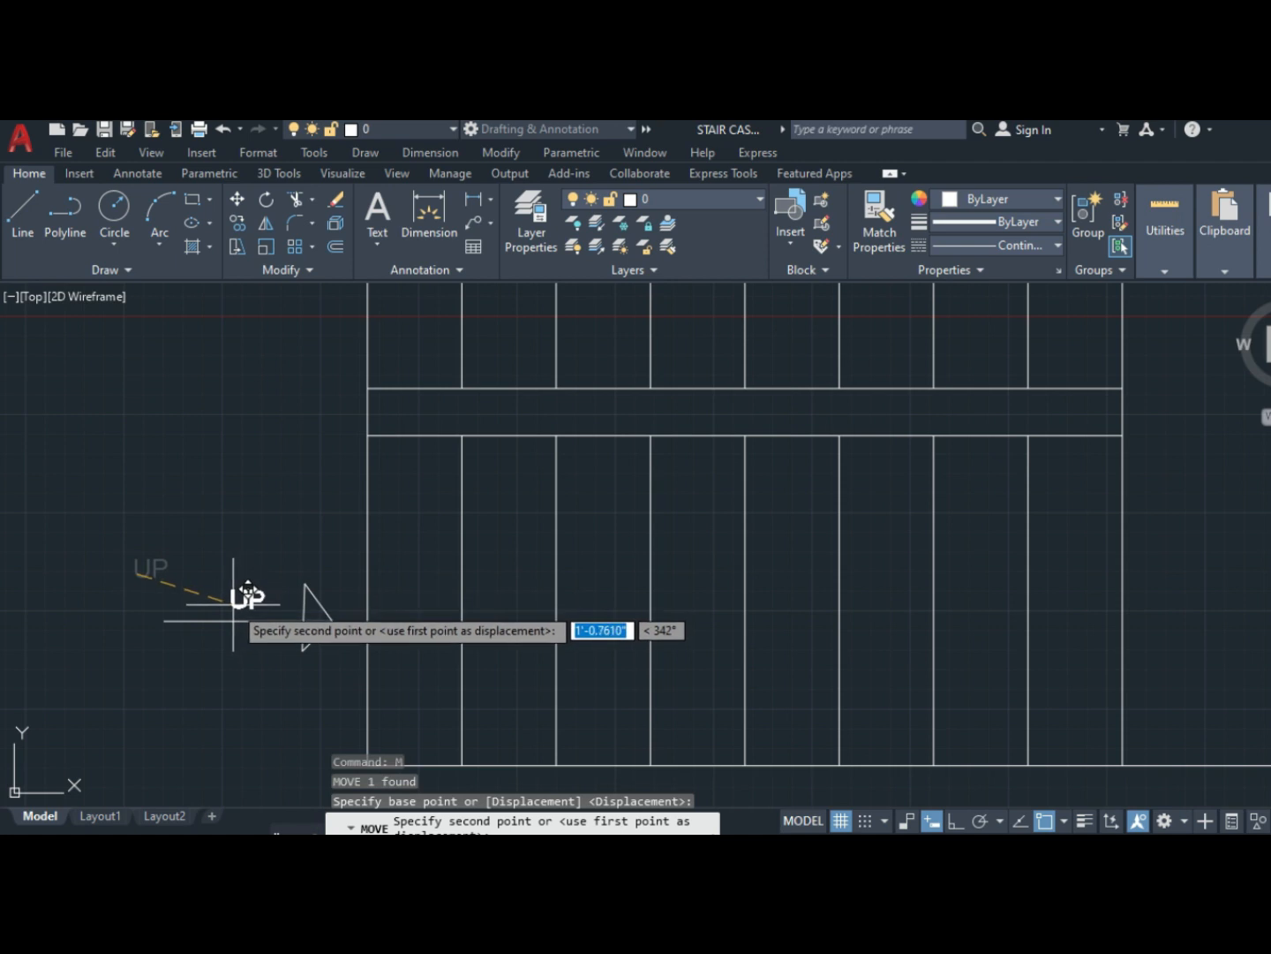
left_click(234, 604)
key("Return")
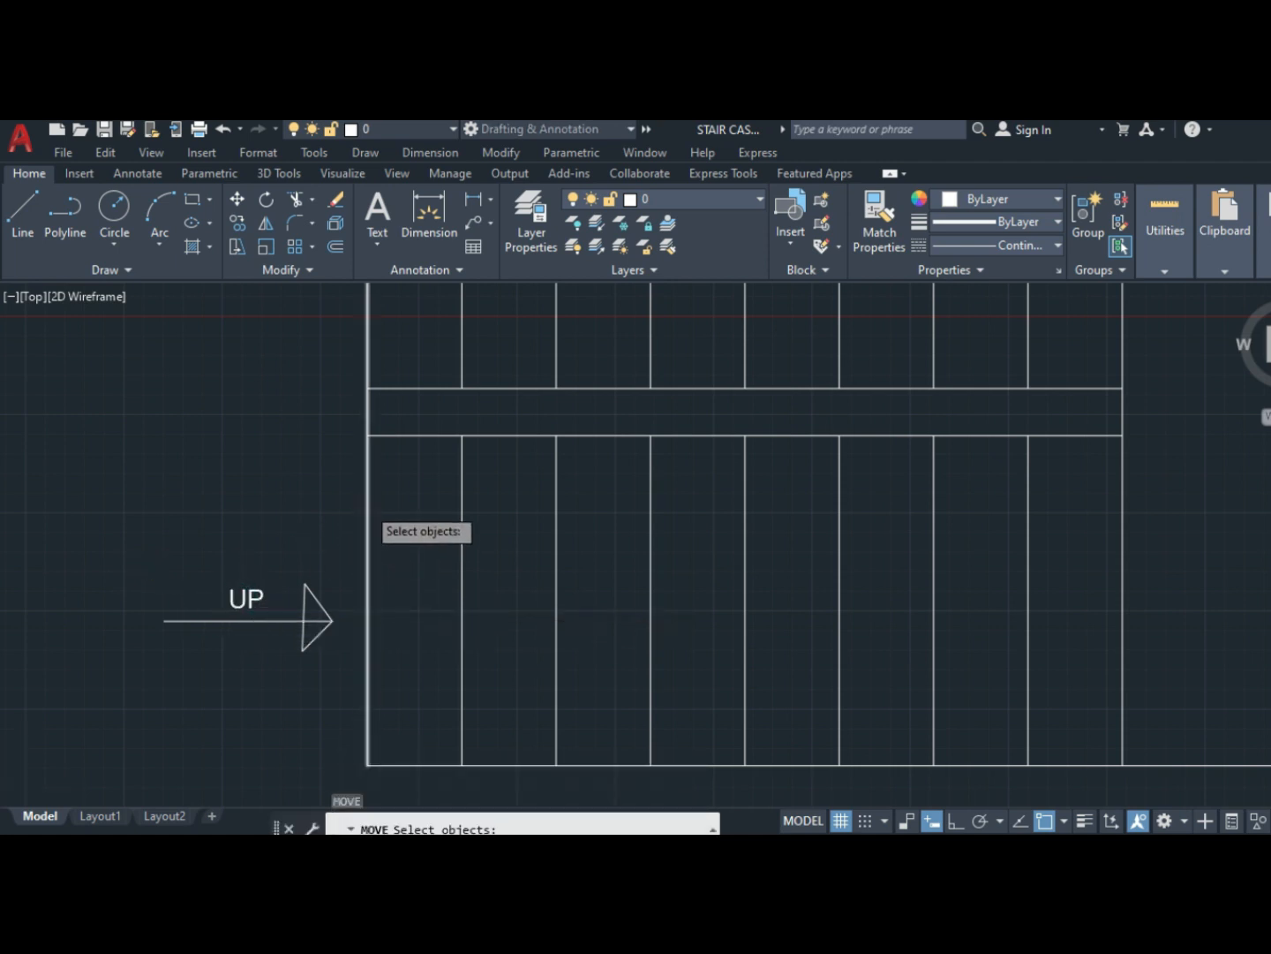
- Fill both halves of the triangular arrowhead with a solid red hatch
scroll(368, 508, "down", 2)
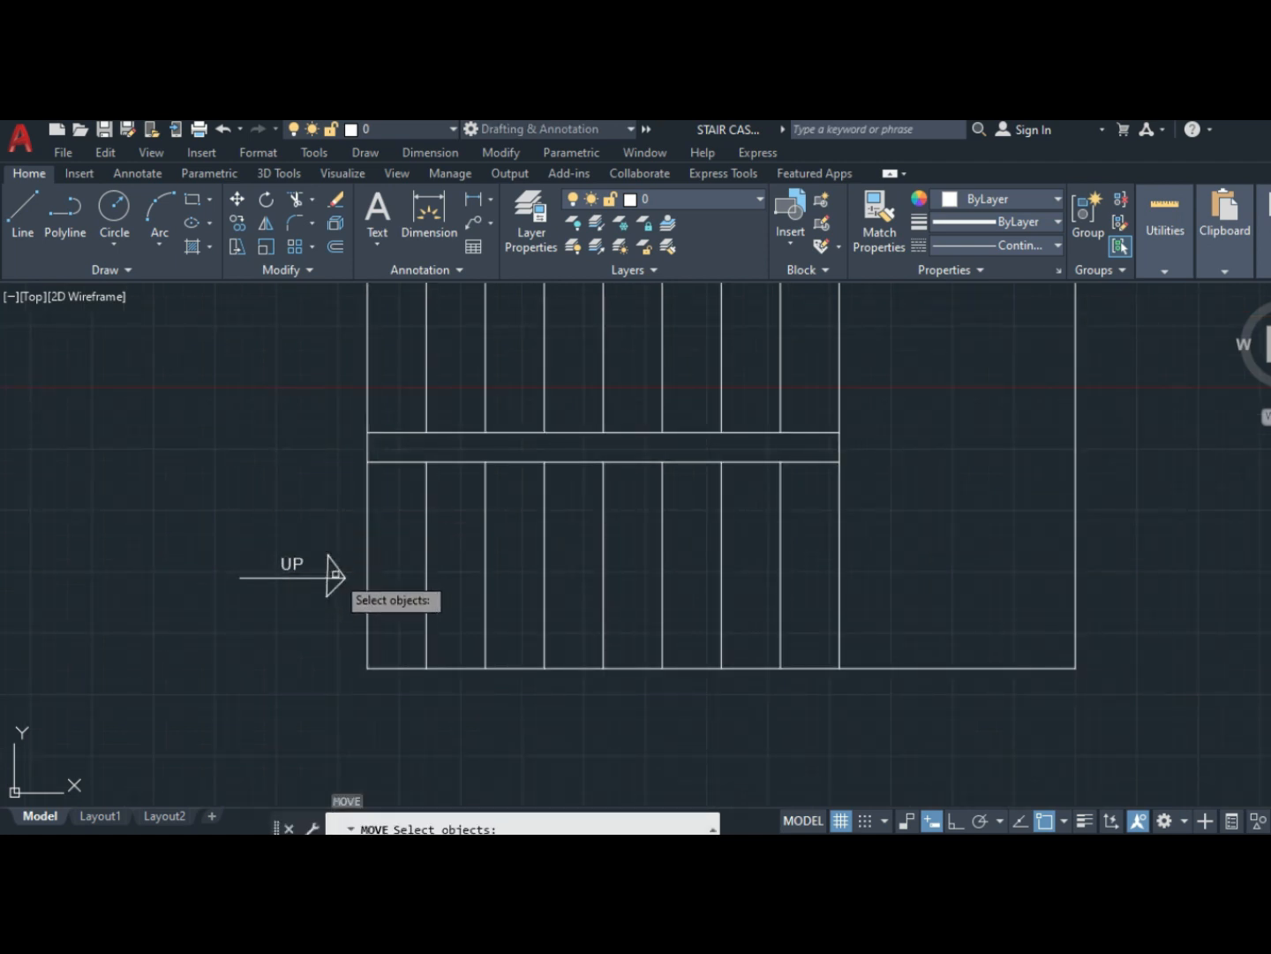
key("Return")
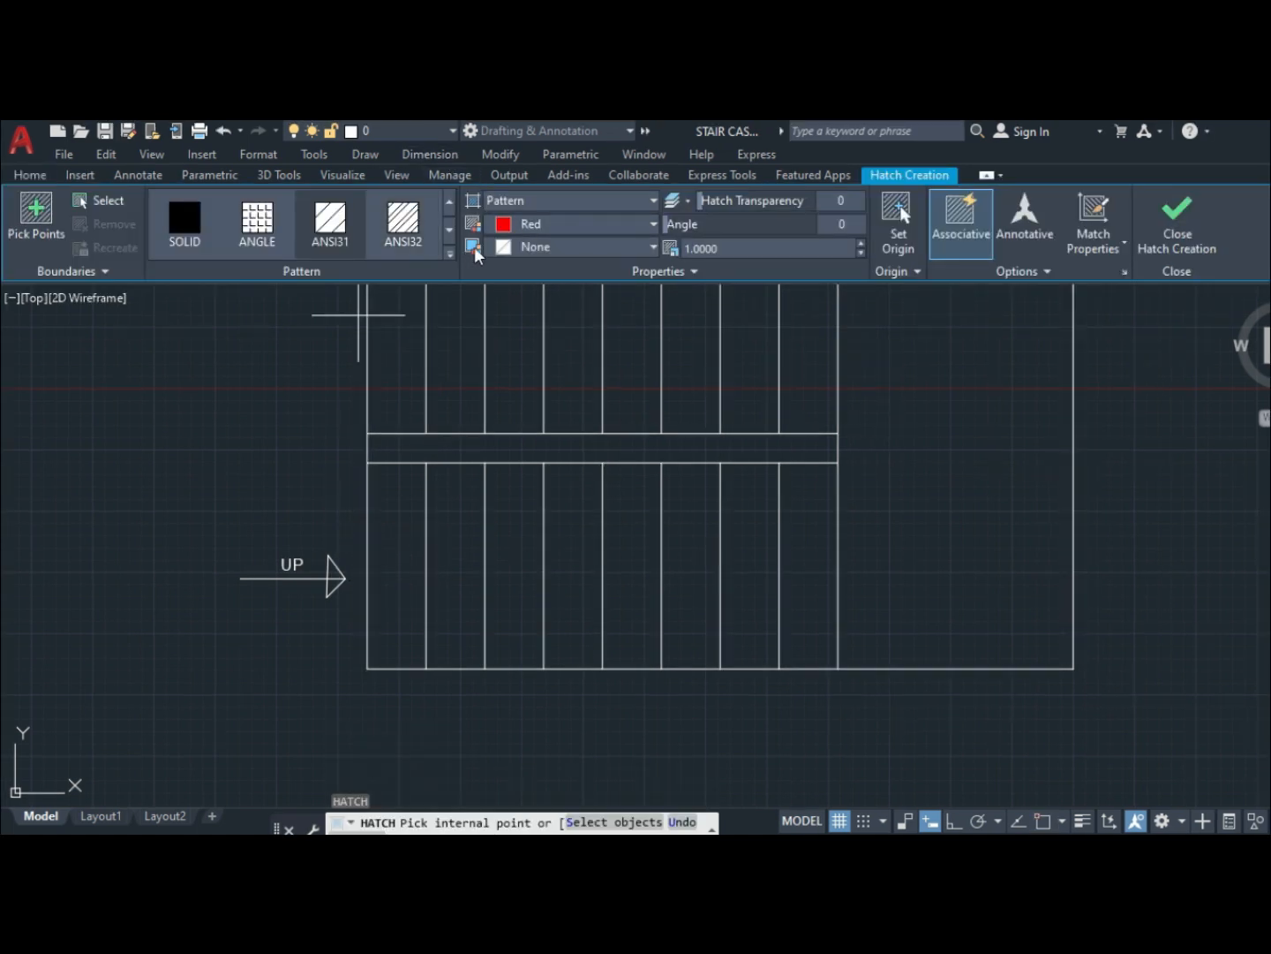
left_click(184, 220)
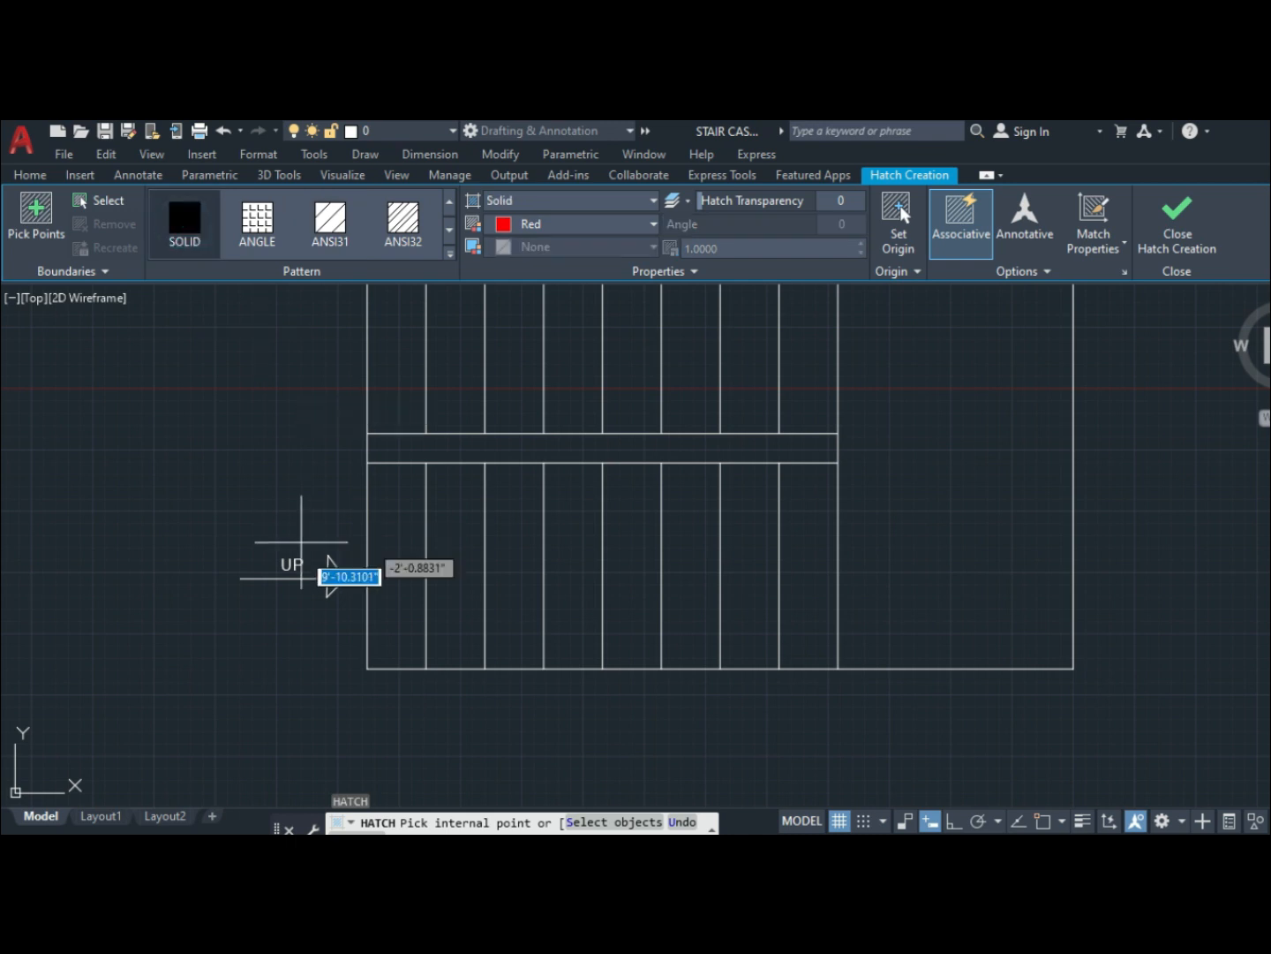
left_click(333, 572)
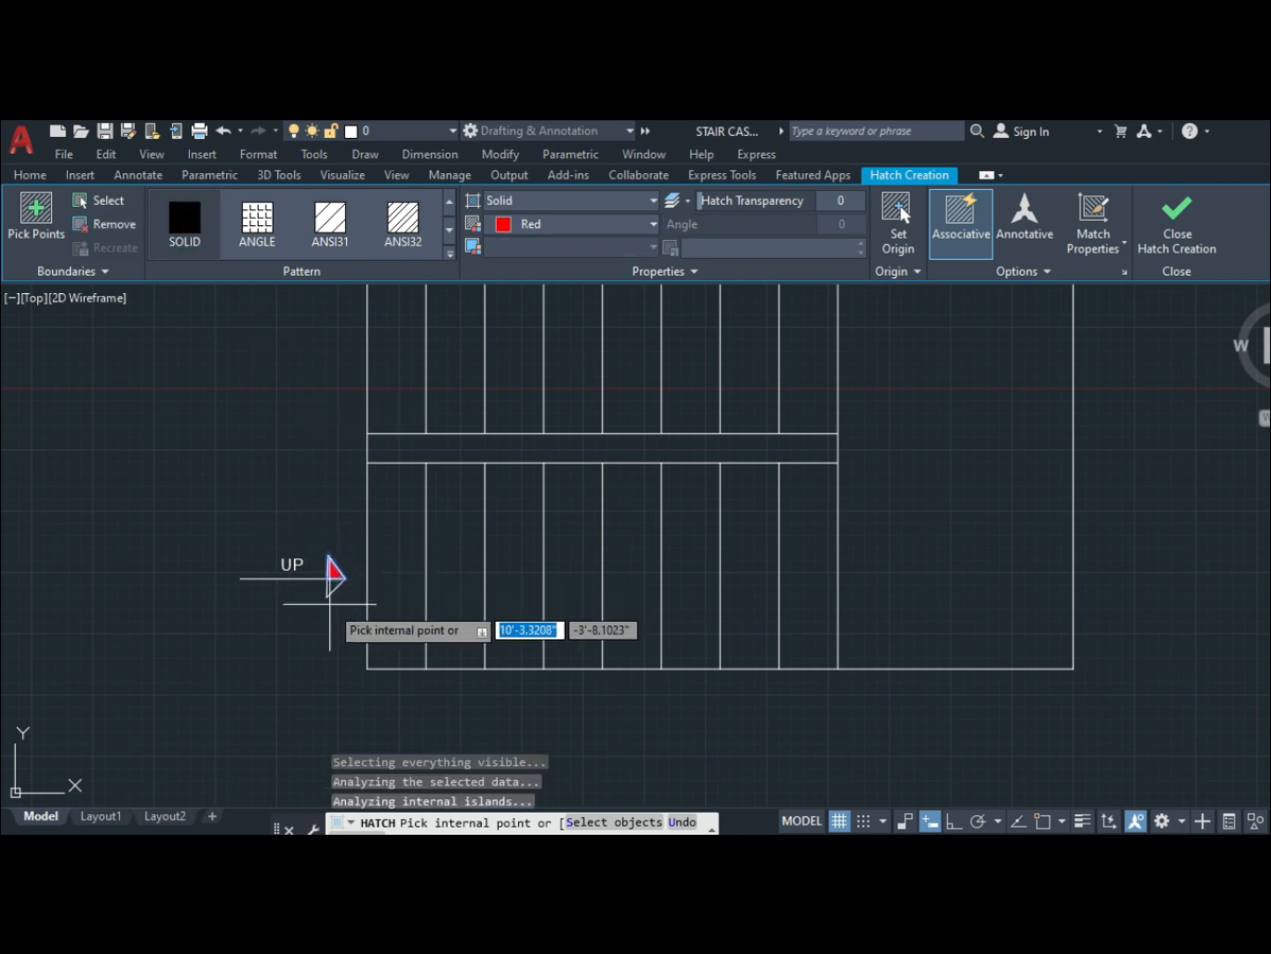
key("Return")
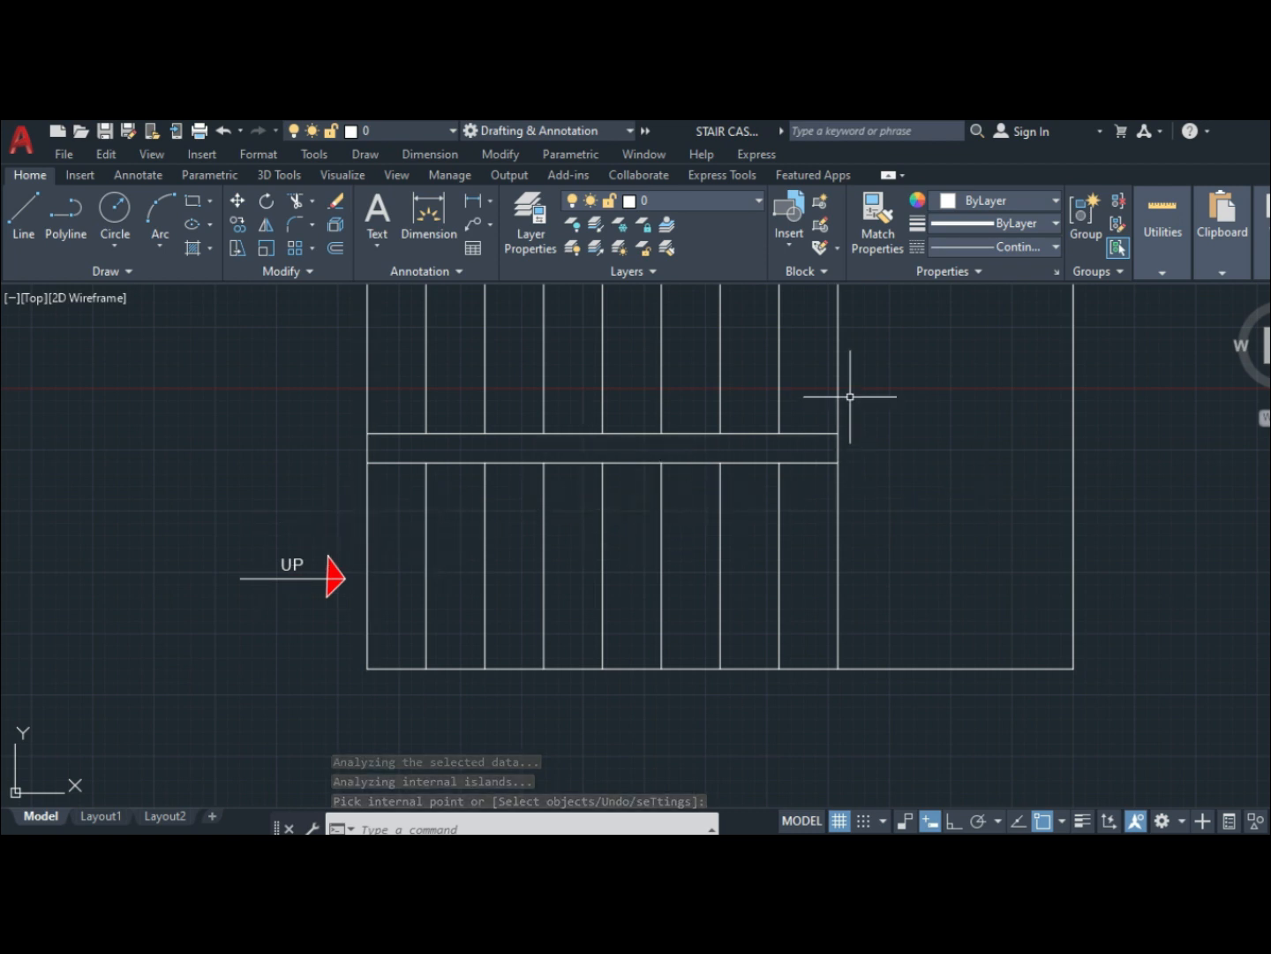
- Copy the arrow with its UP label from the shaft's left end into the upper part of the landing
left_click(352, 622)
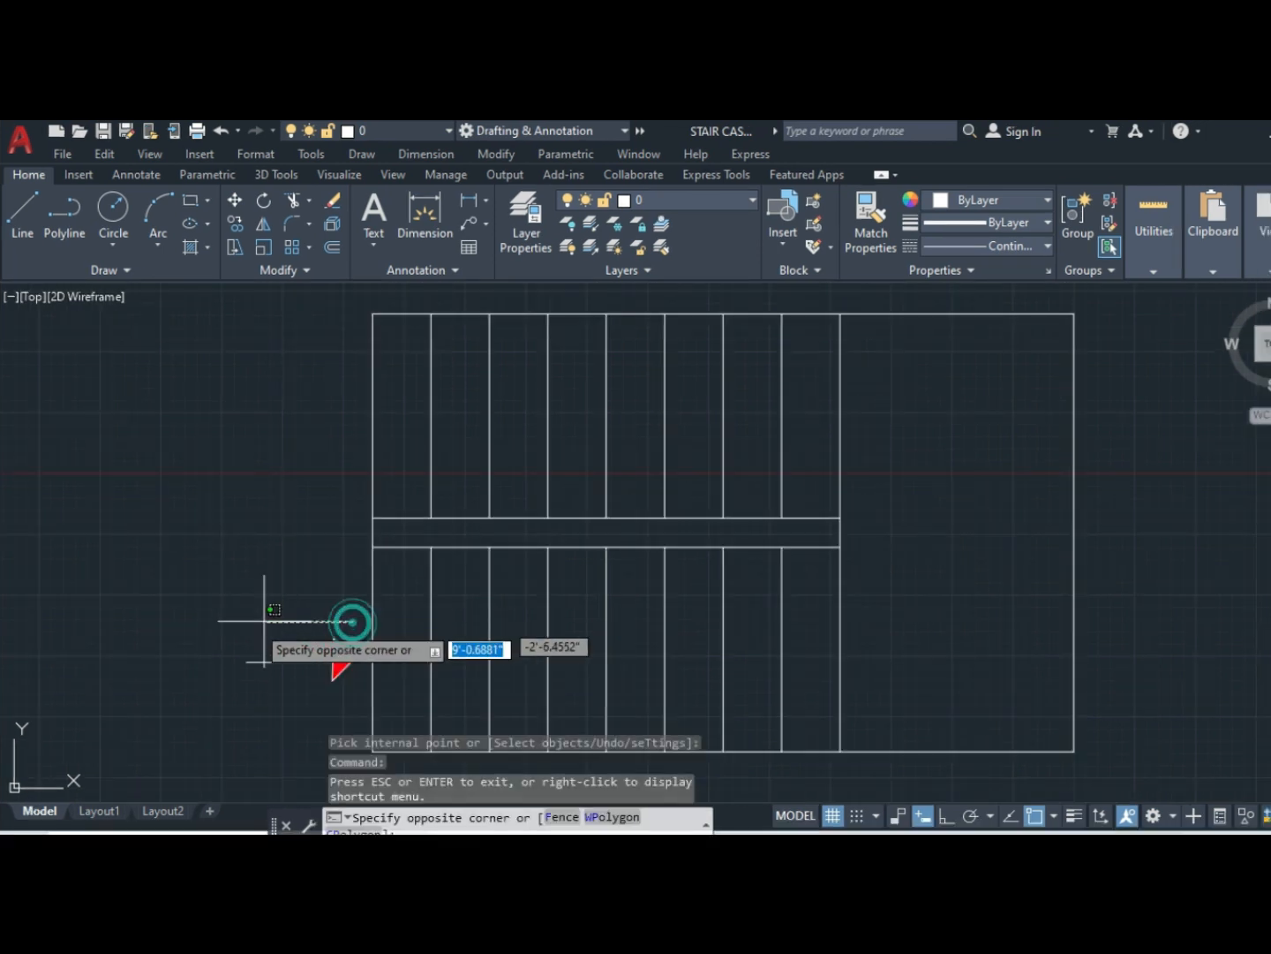
left_click(230, 707)
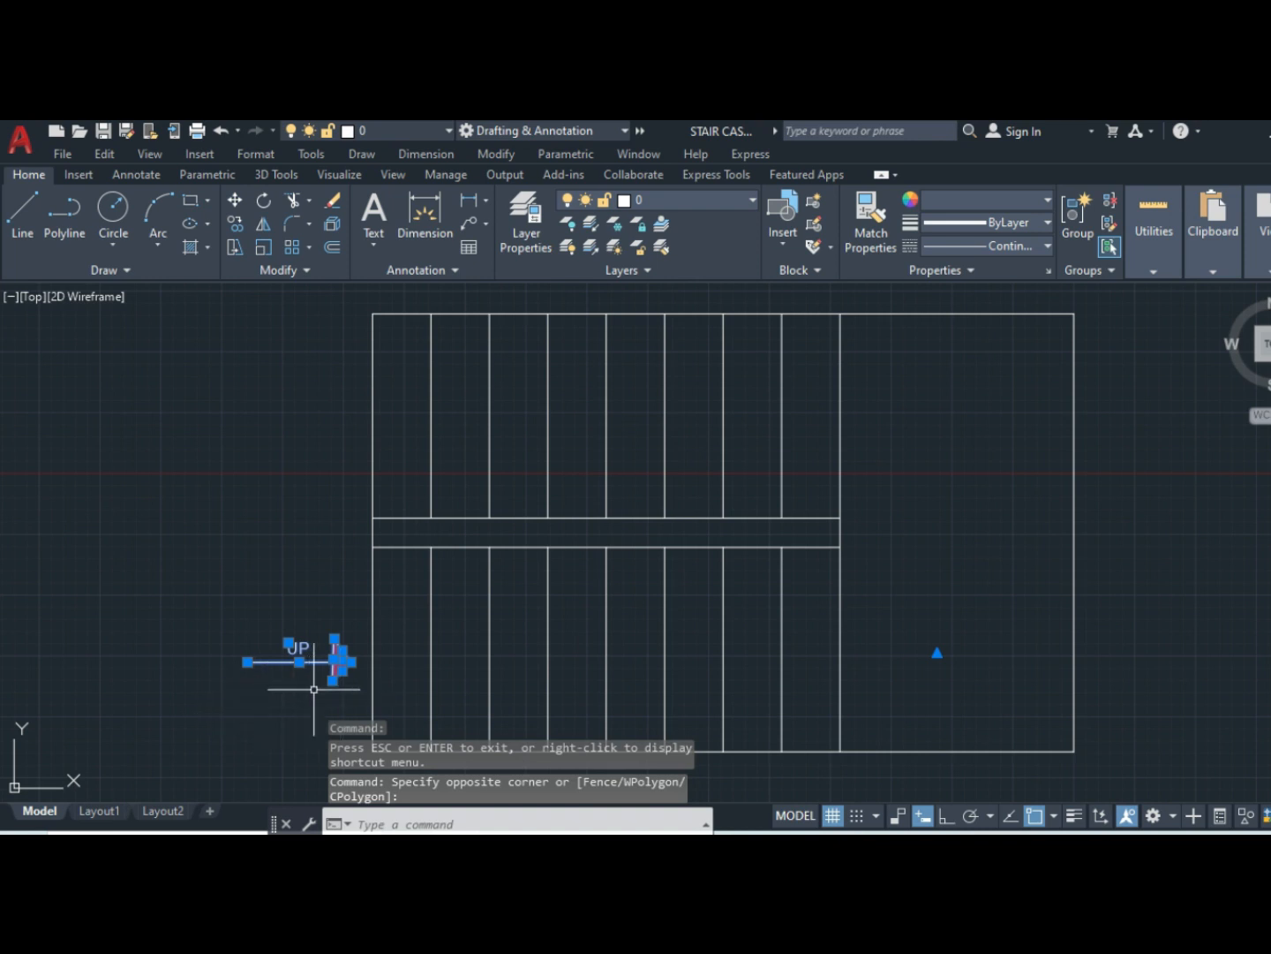
key("Return")
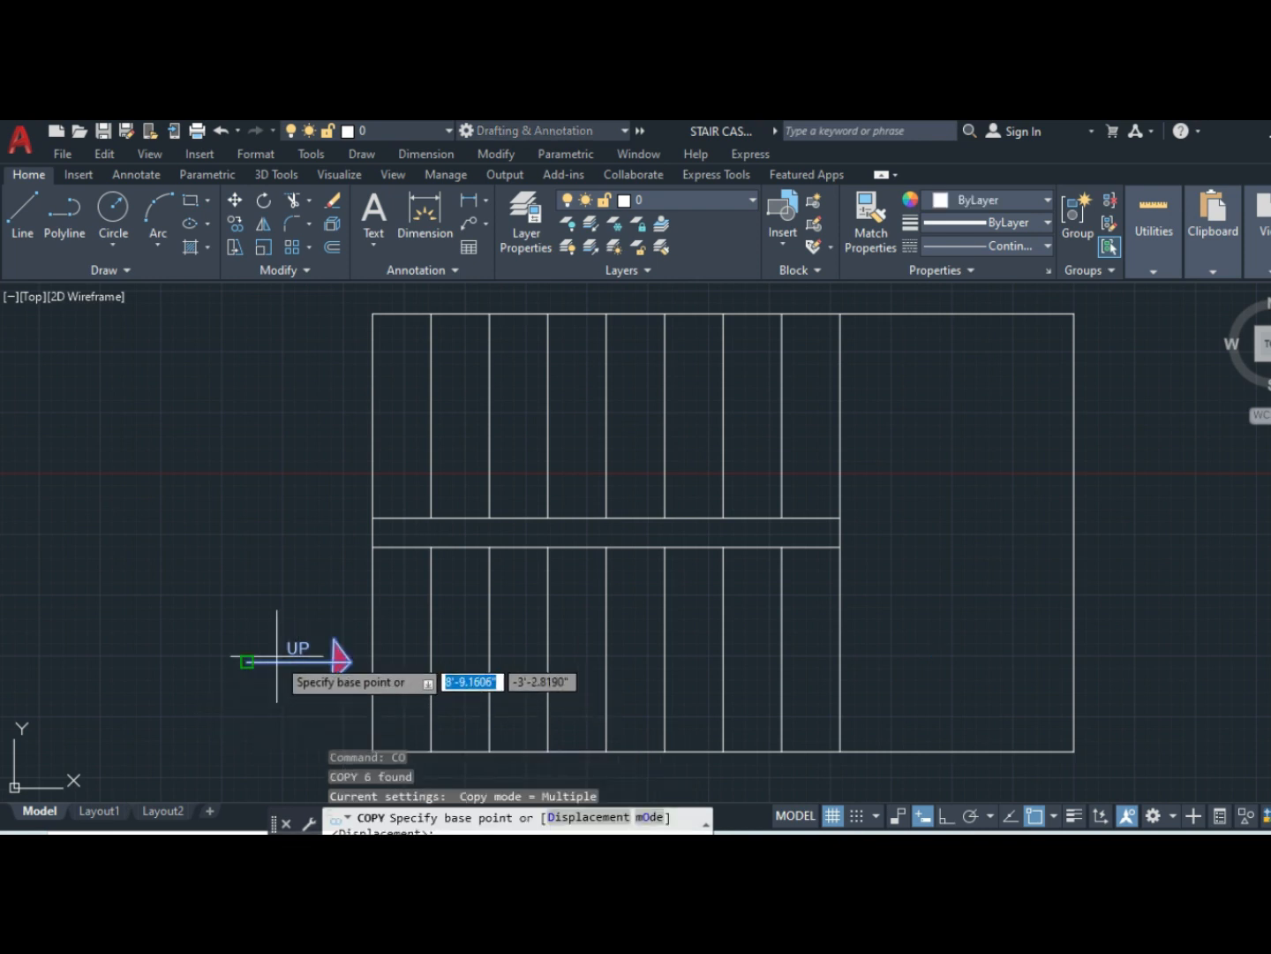
left_click(249, 661)
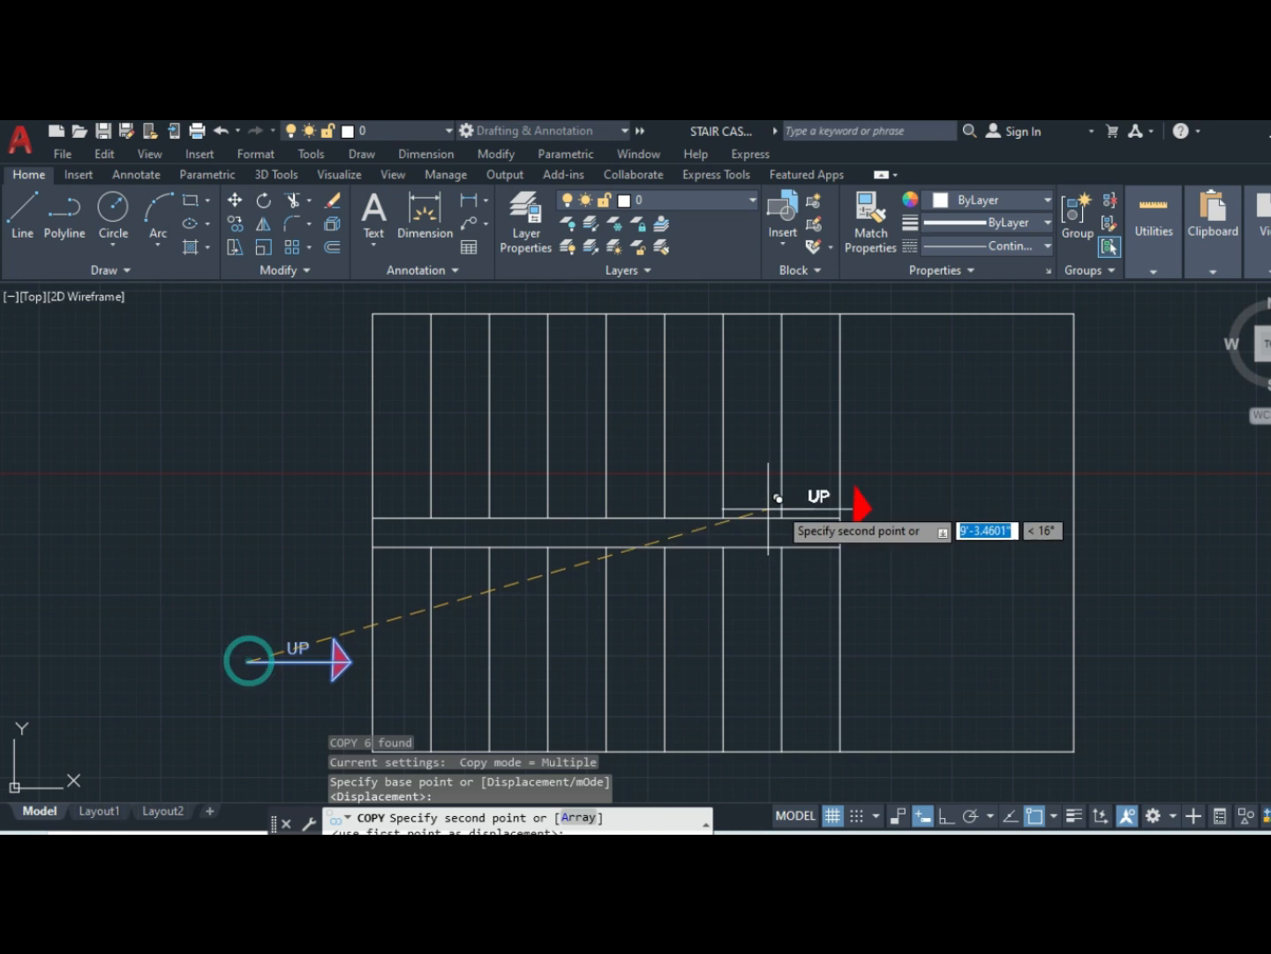
left_click(886, 419)
key("Return")
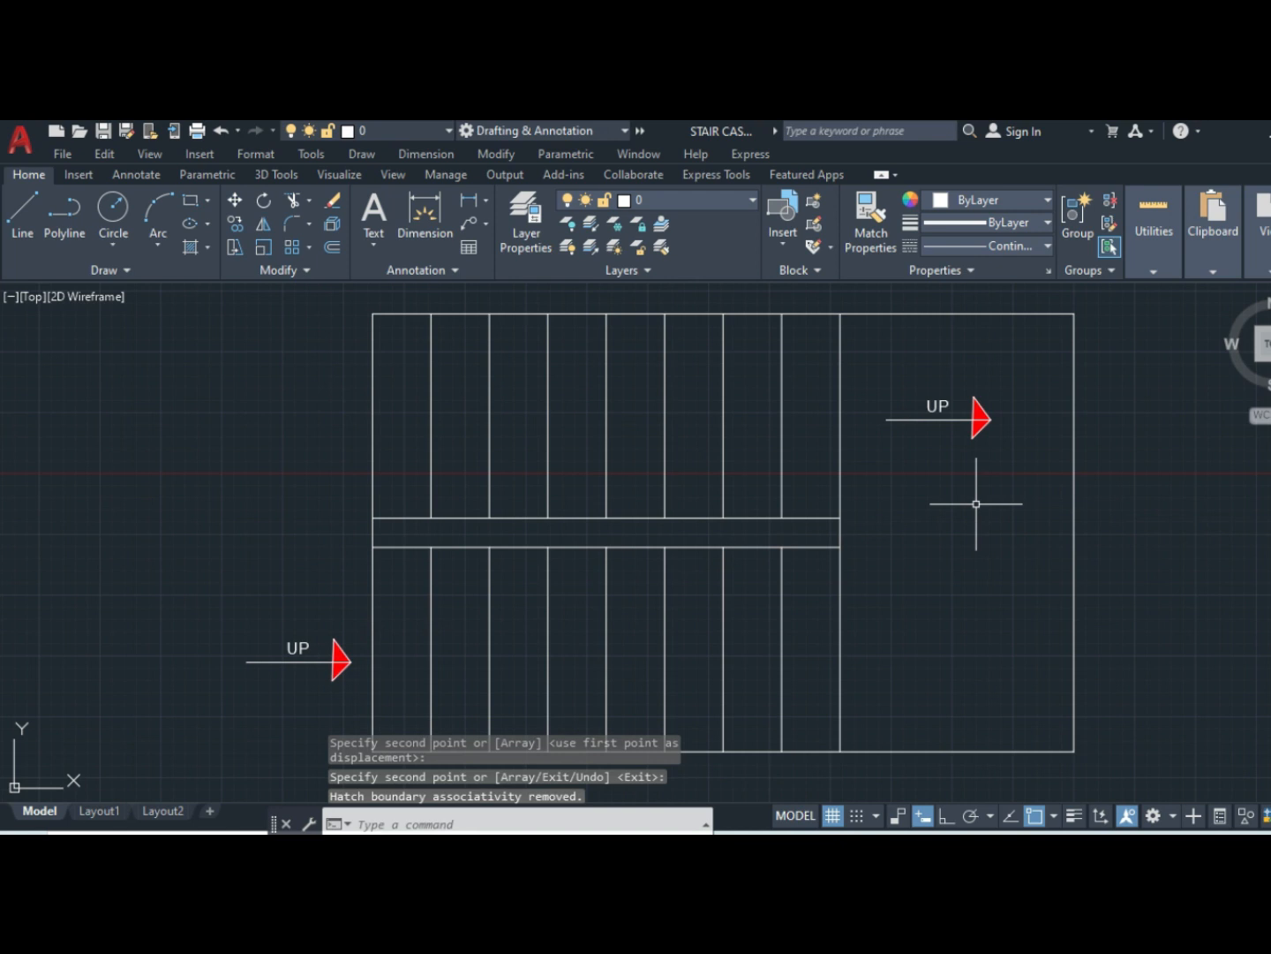
- Rotate the copied arrow and label 180° about the arrow tip so it points left
left_click(1006, 366)
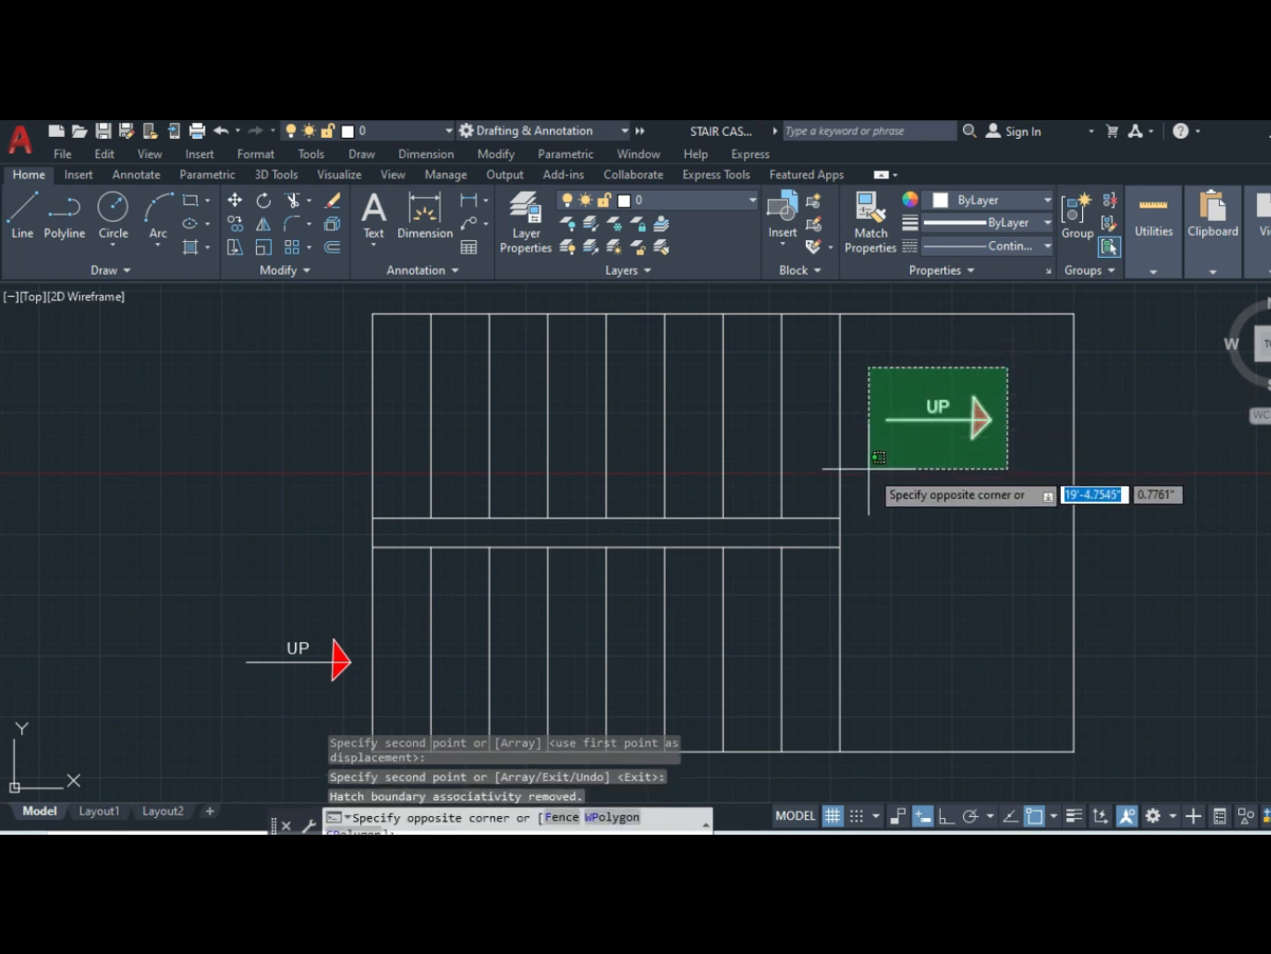
left_click(830, 472)
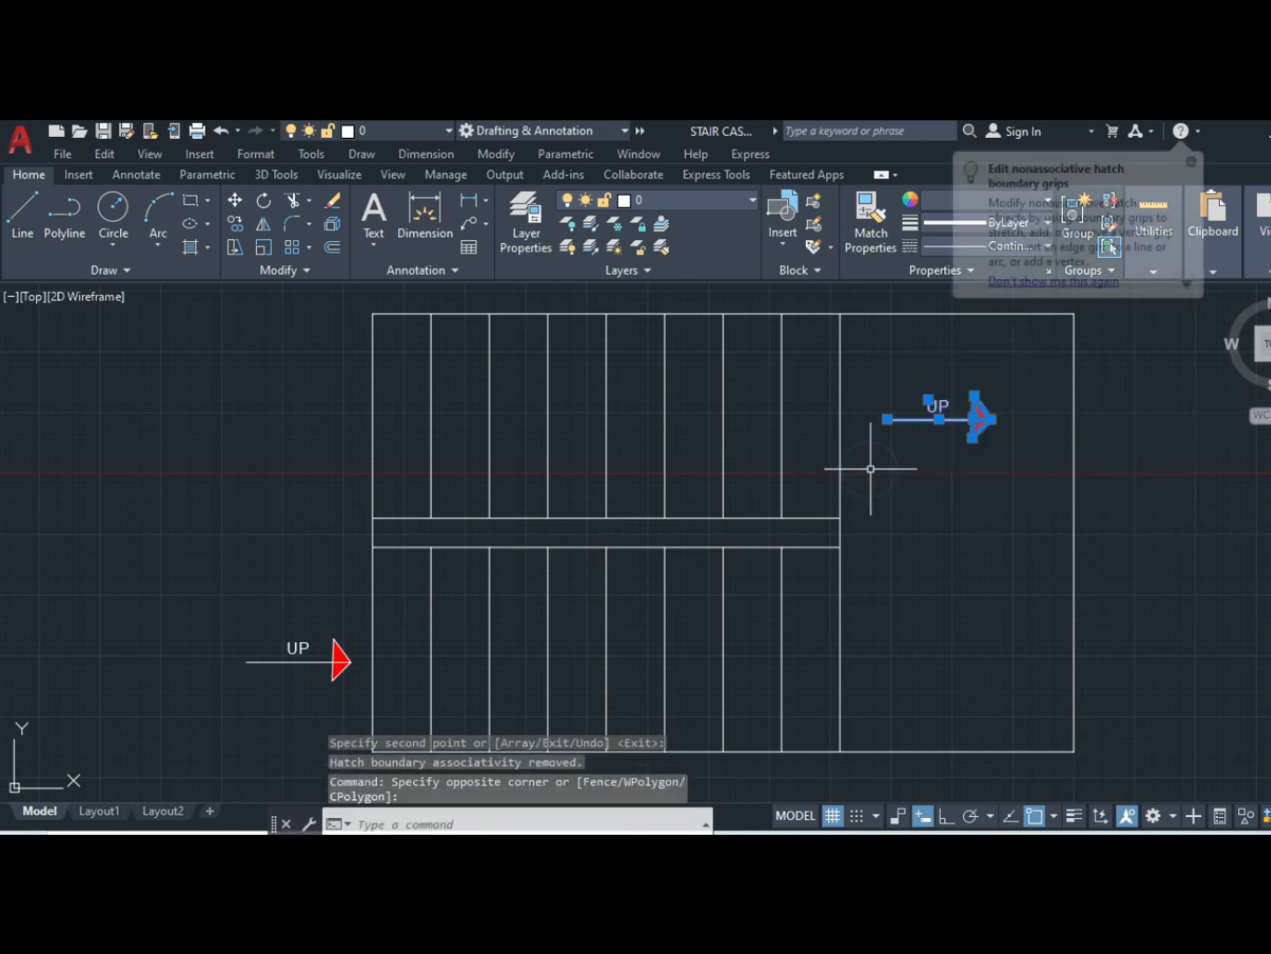
left_click(266, 203)
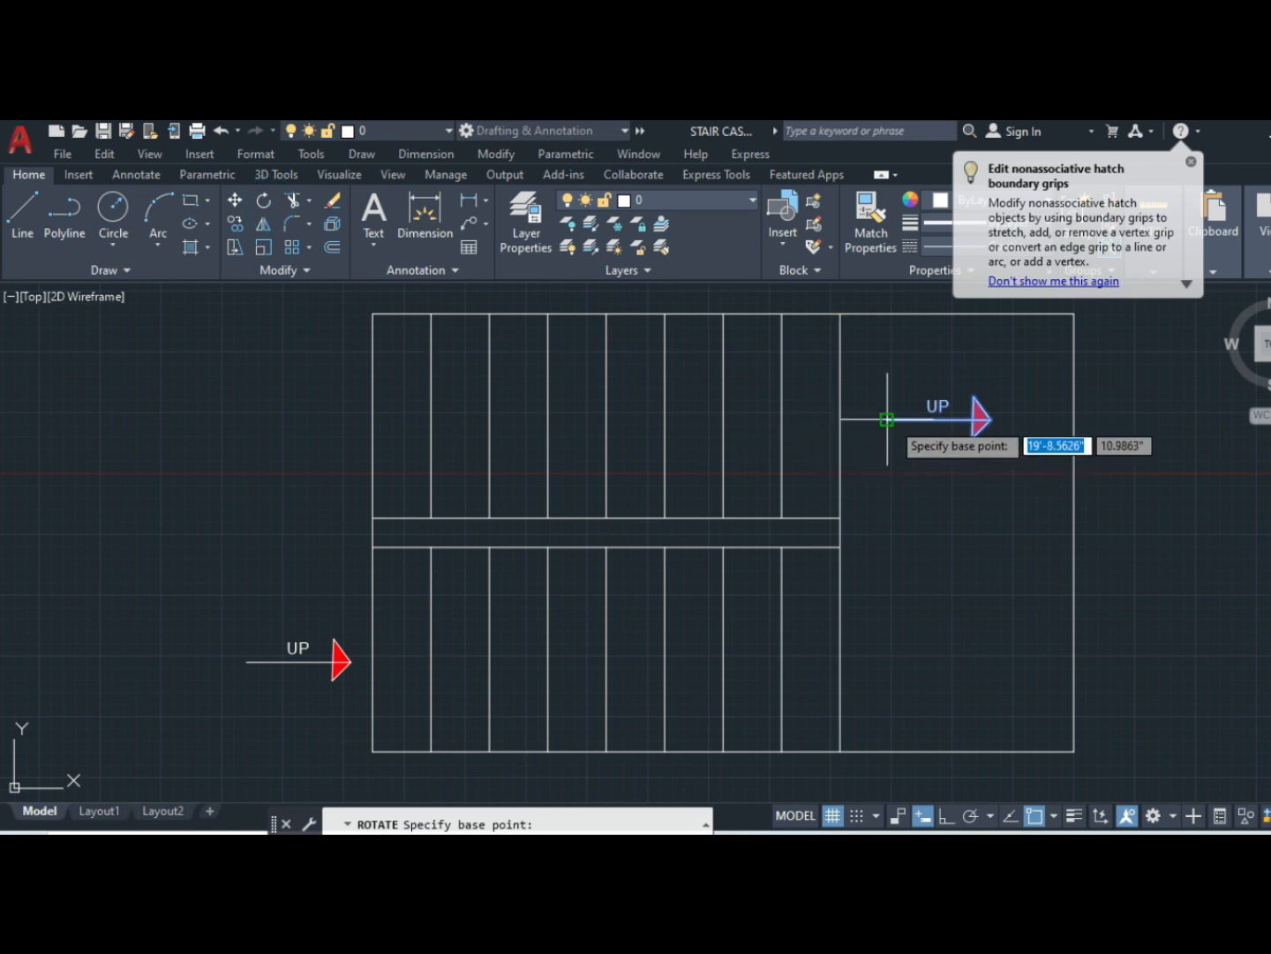
left_click(991, 419)
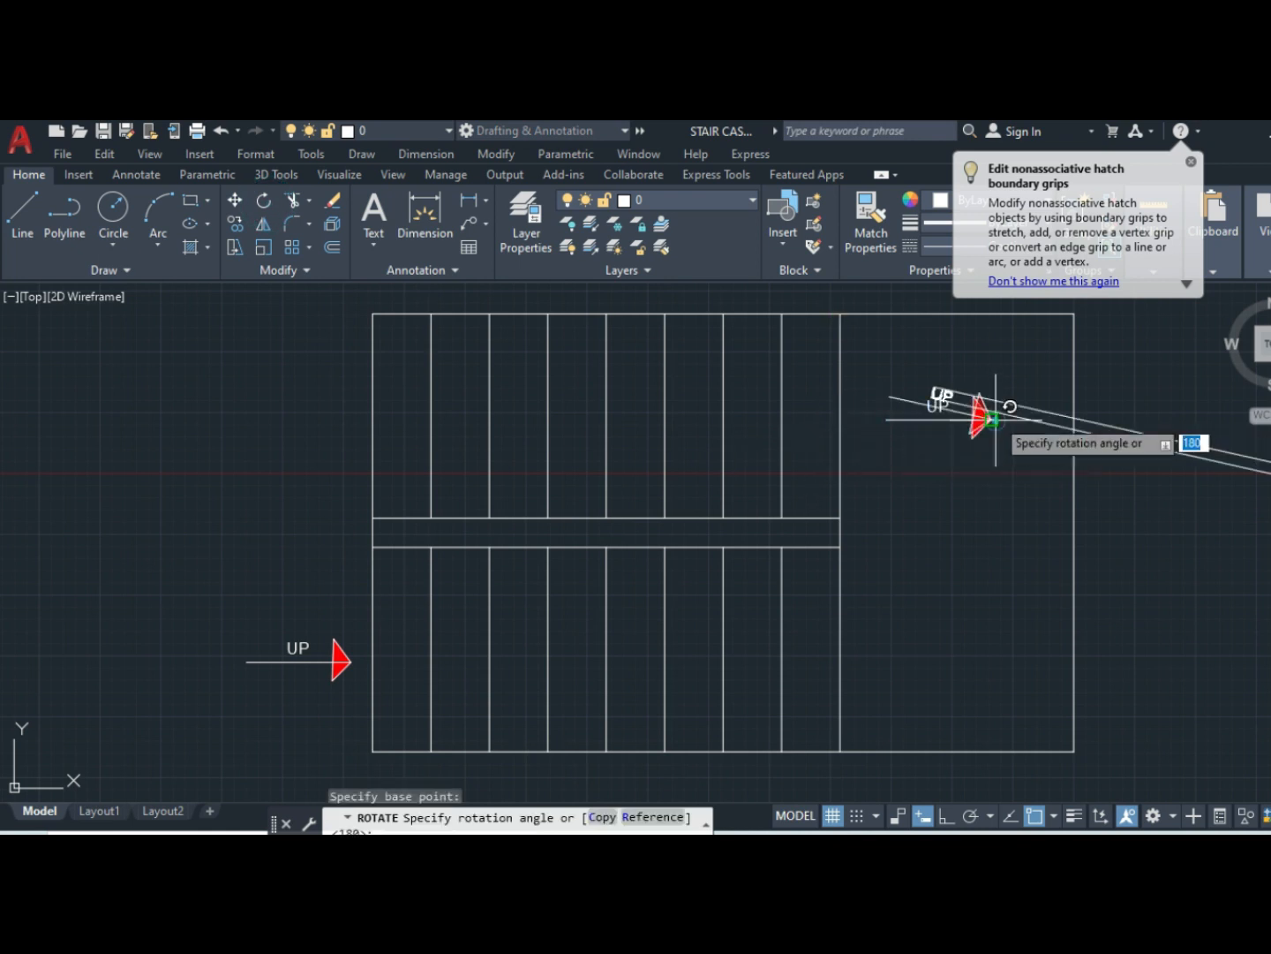
left_click(869, 418)
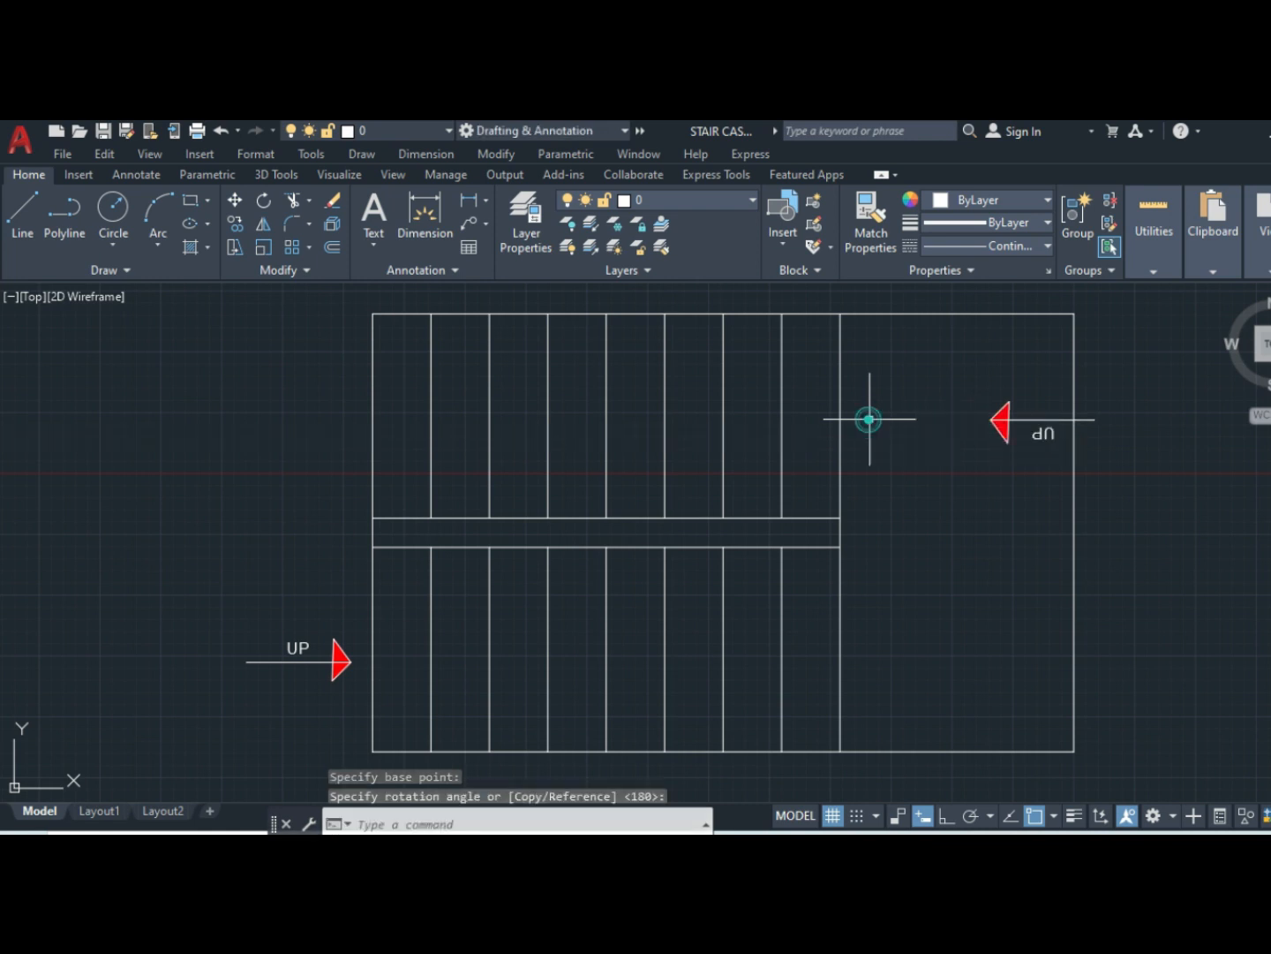
- Move the rotated arrow and label about 2'-2" left by its tip, placing it just inside the landing beside the upper flight
left_click(1109, 410)
left_click(906, 455)
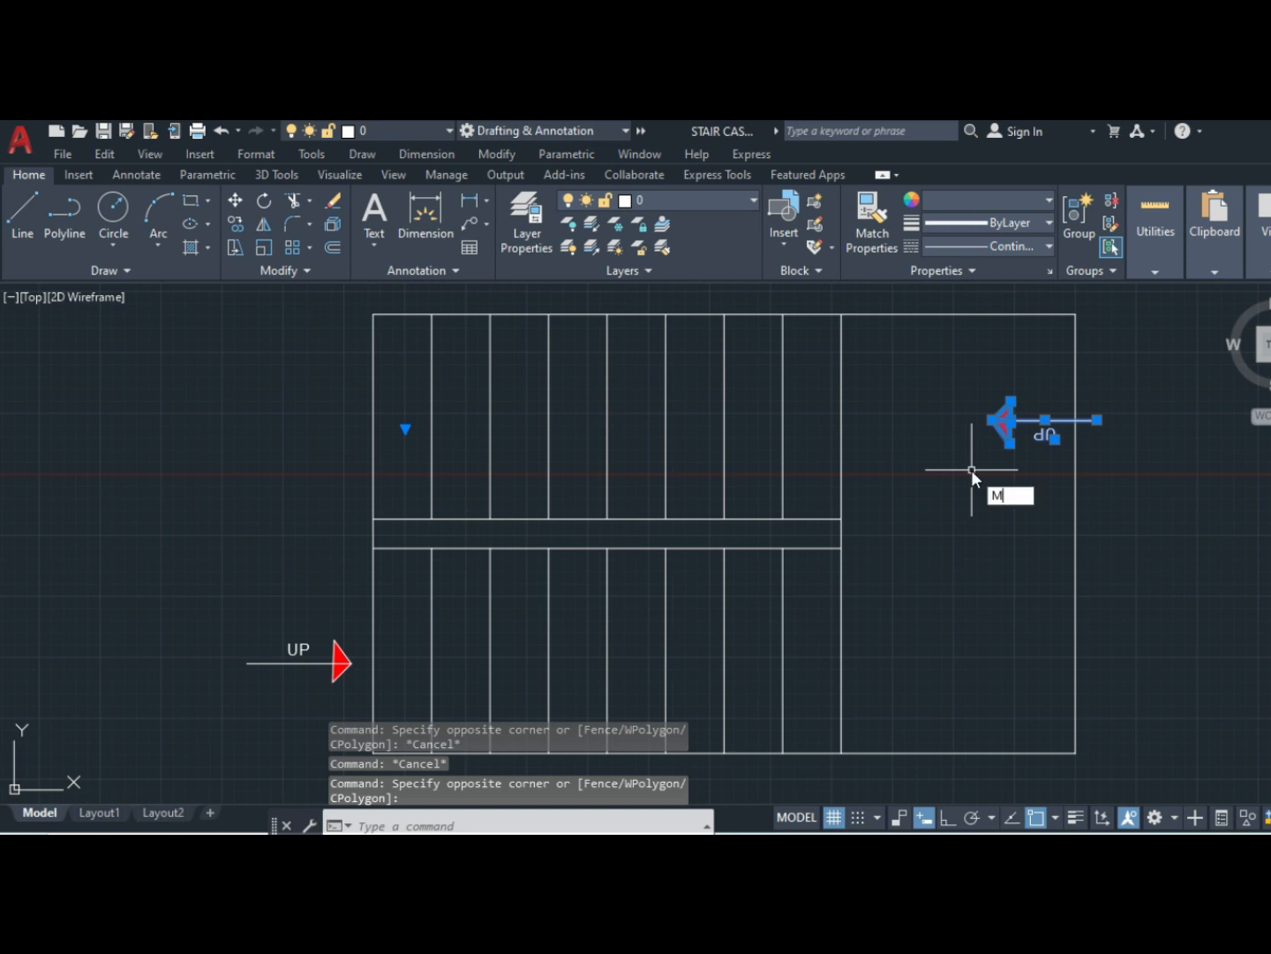
key("Return")
left_click(990, 420)
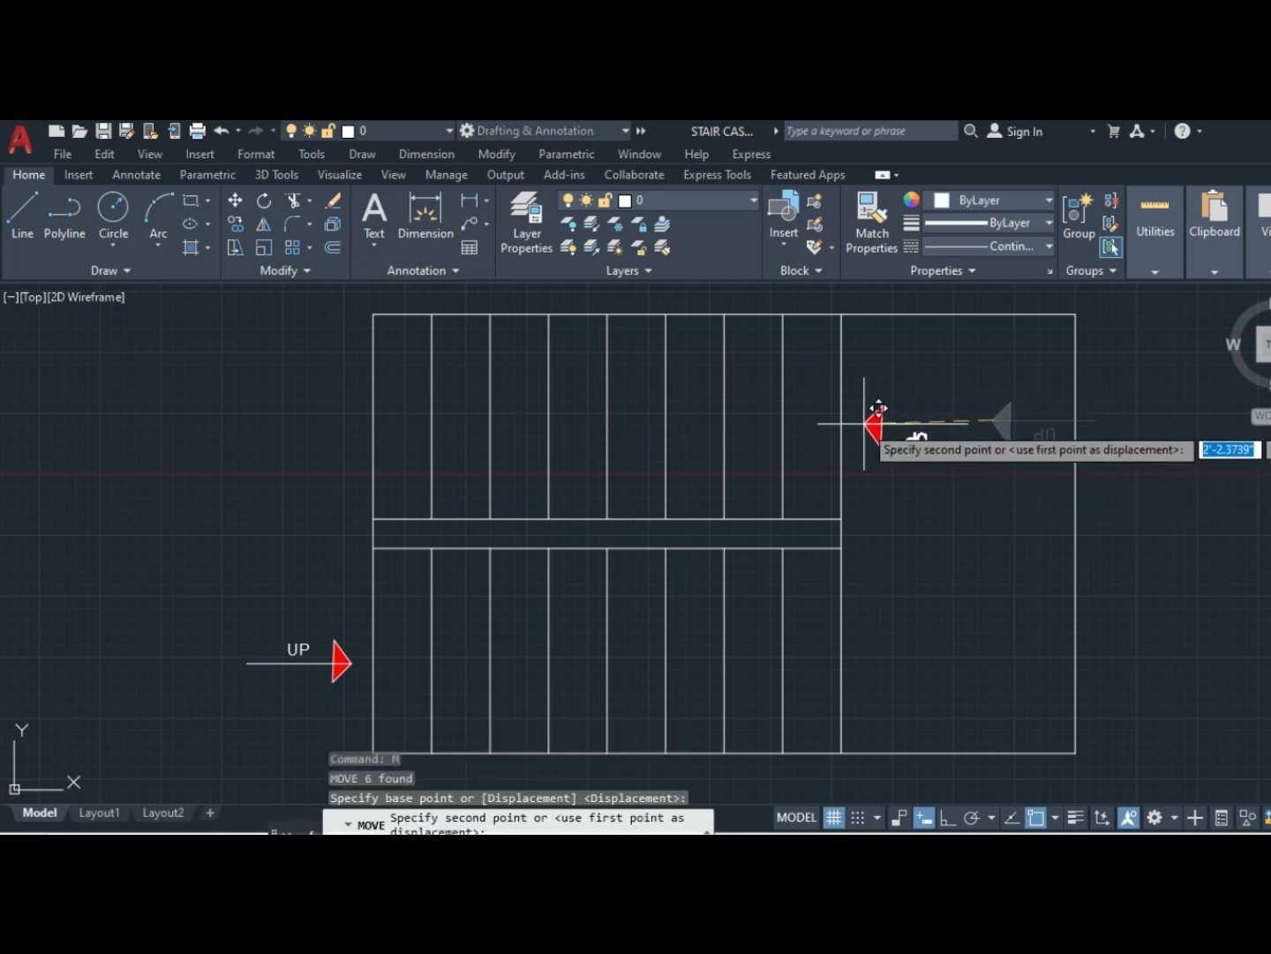
left_click(864, 423)
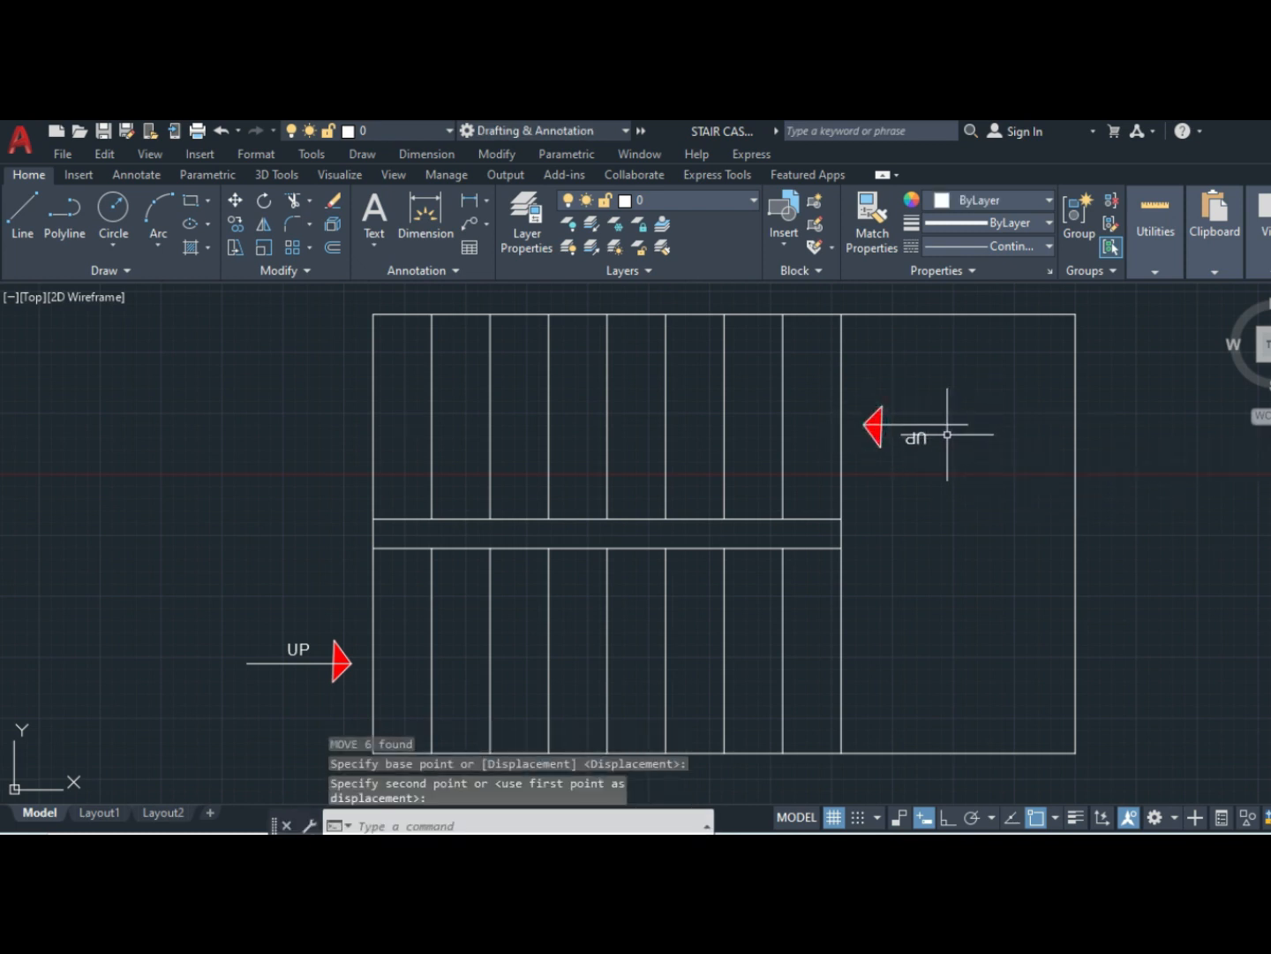
- Erase the upside-down UP text below the landing arrow
left_click(945, 433)
left_click(892, 440)
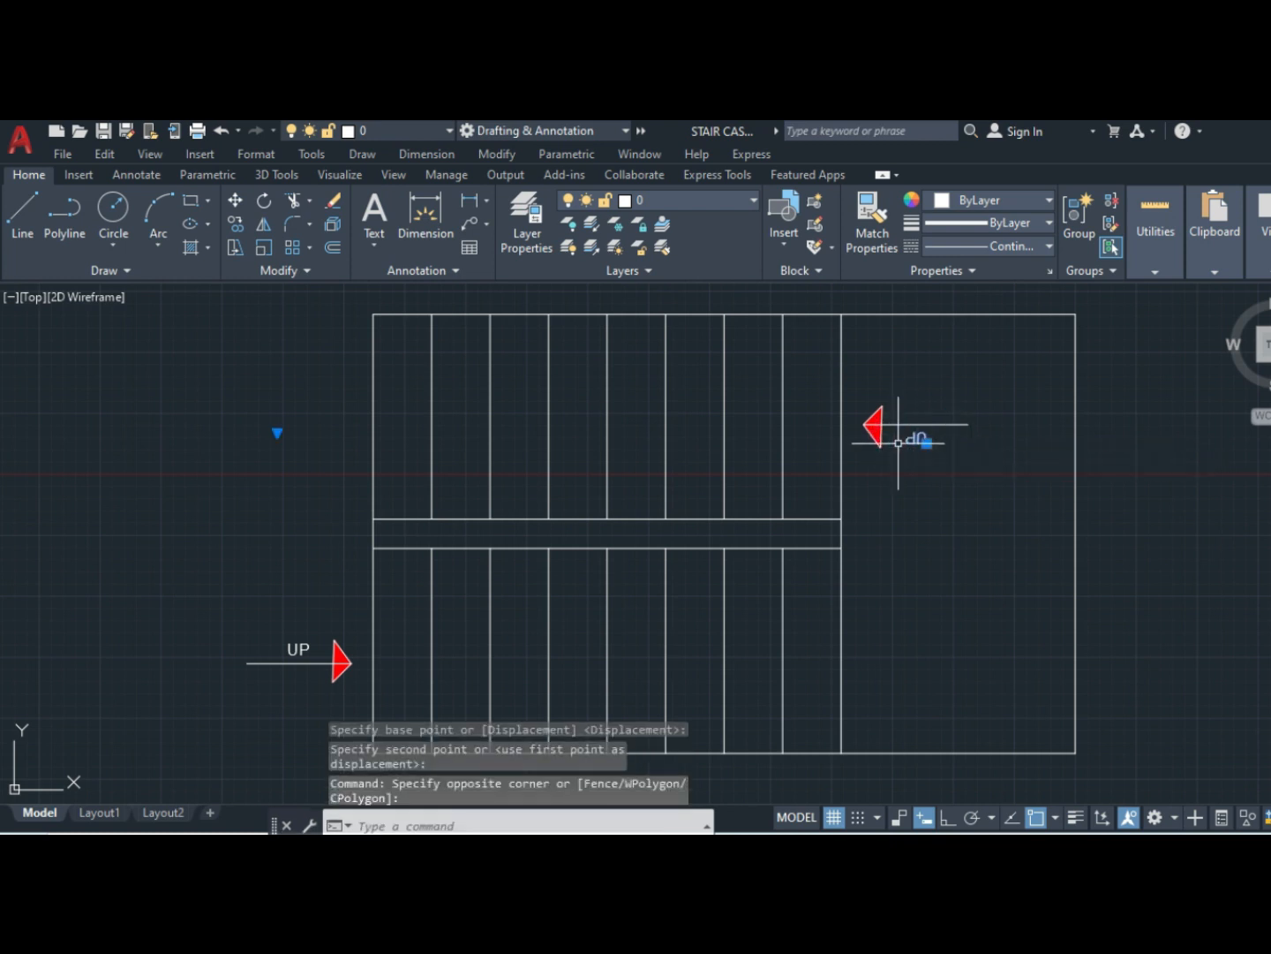
key("Delete")
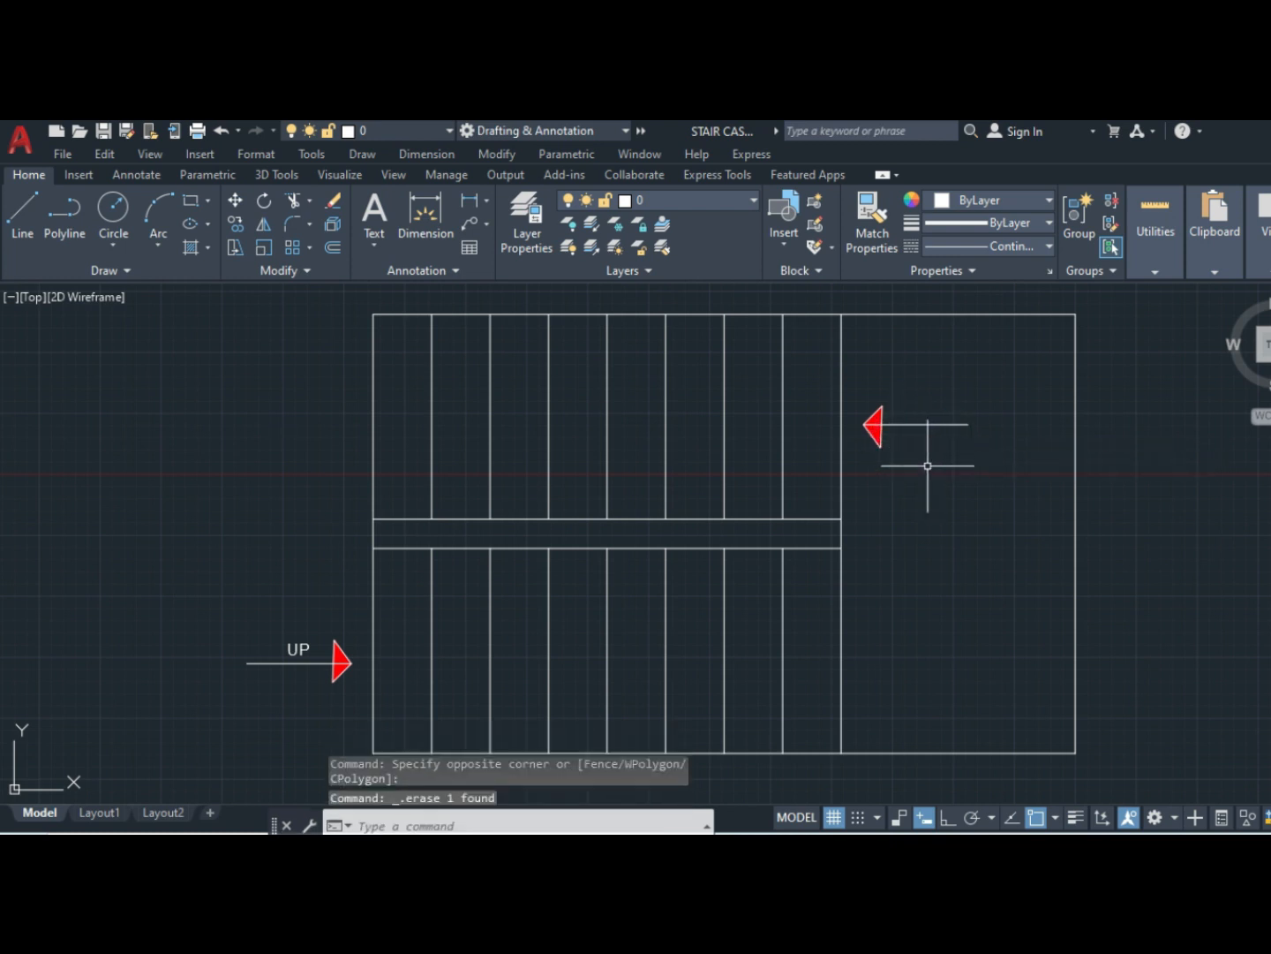
- Copy the UP label from the lower-flight arrow to just below the shaft of the landing arrow
left_click(322, 627)
left_click(276, 658)
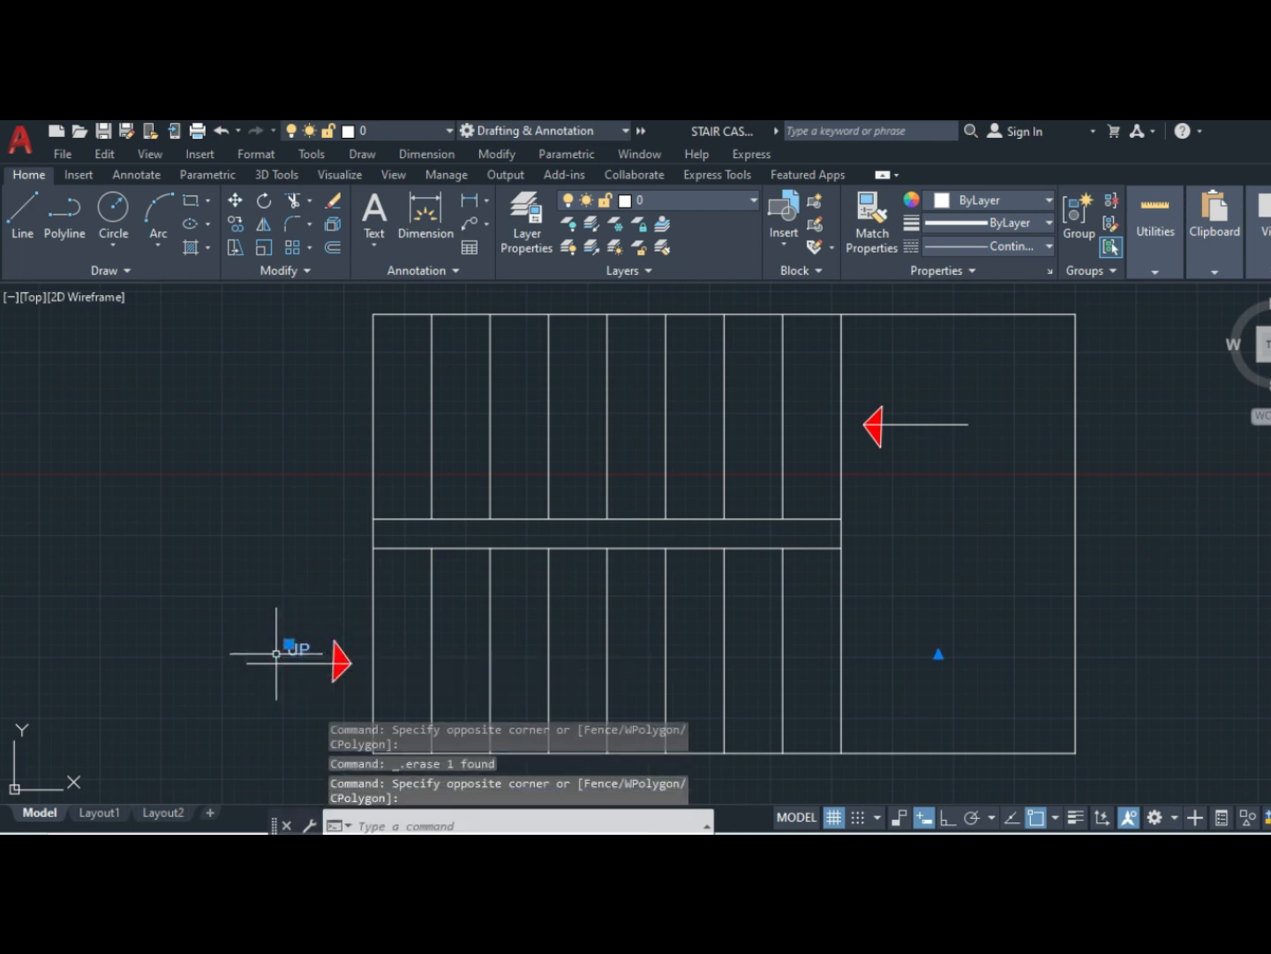
key("Return")
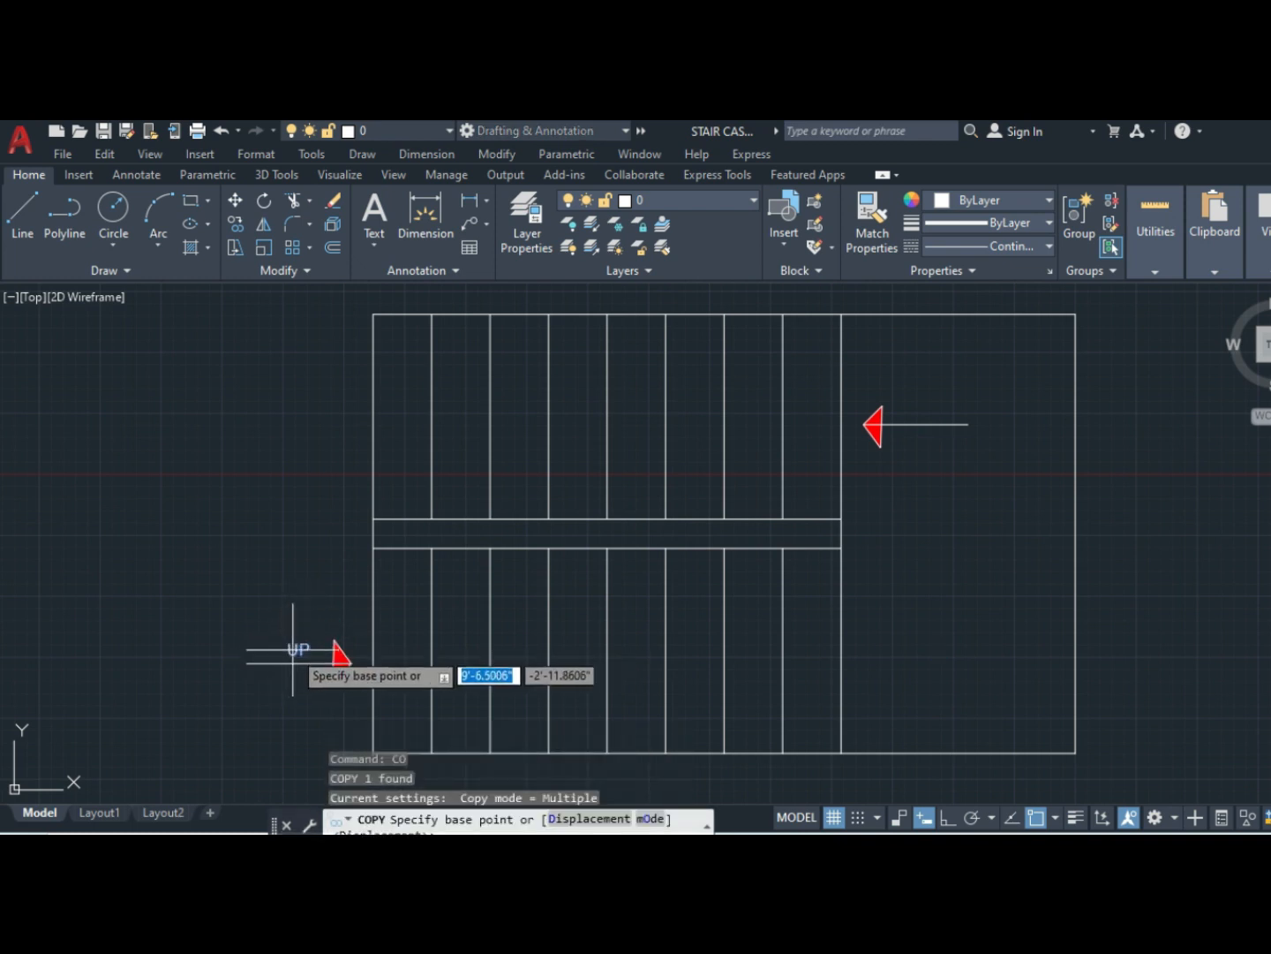
left_click(295, 649)
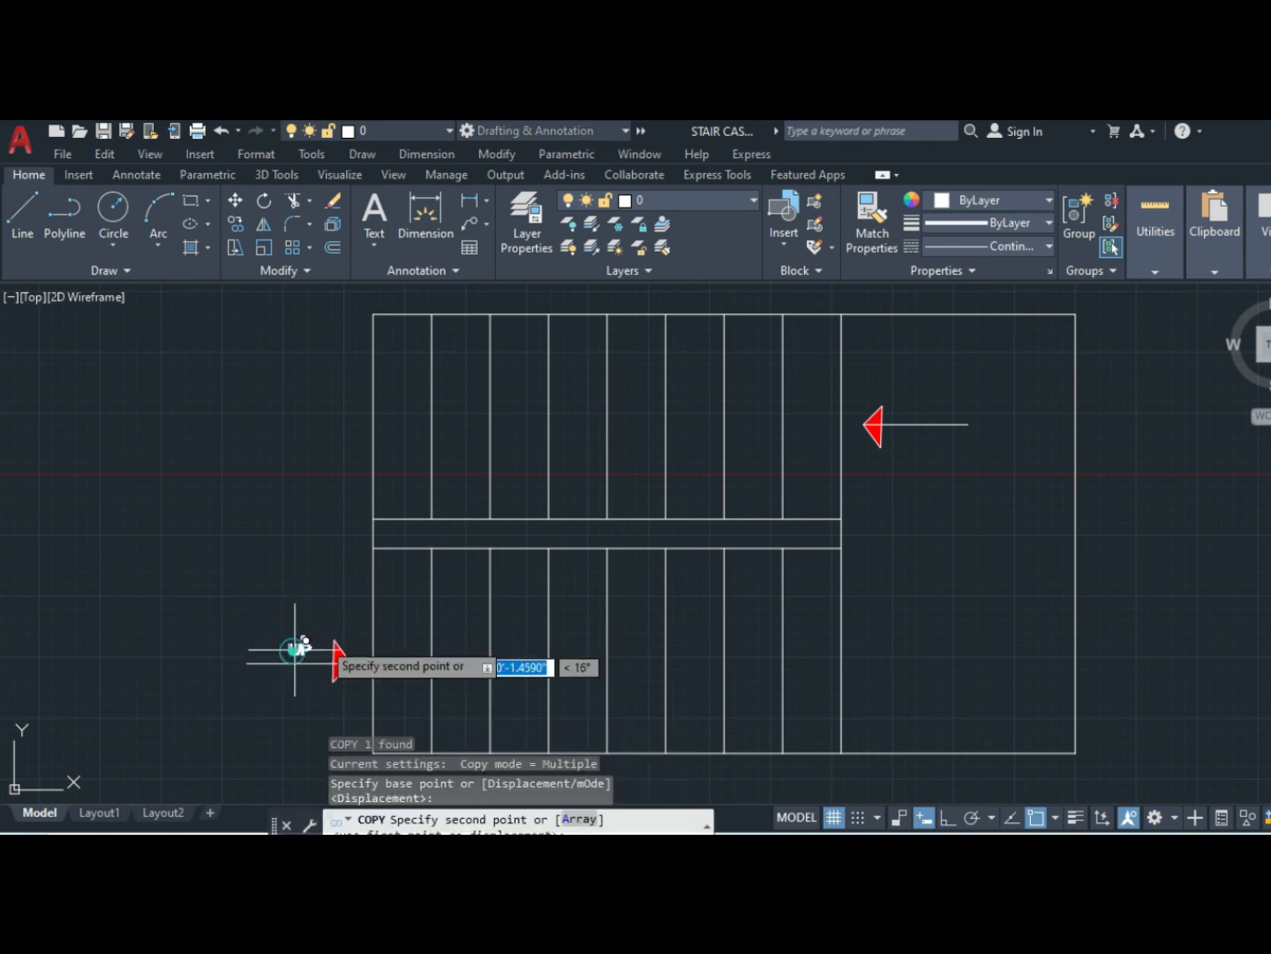
left_click(912, 434)
key("Return")
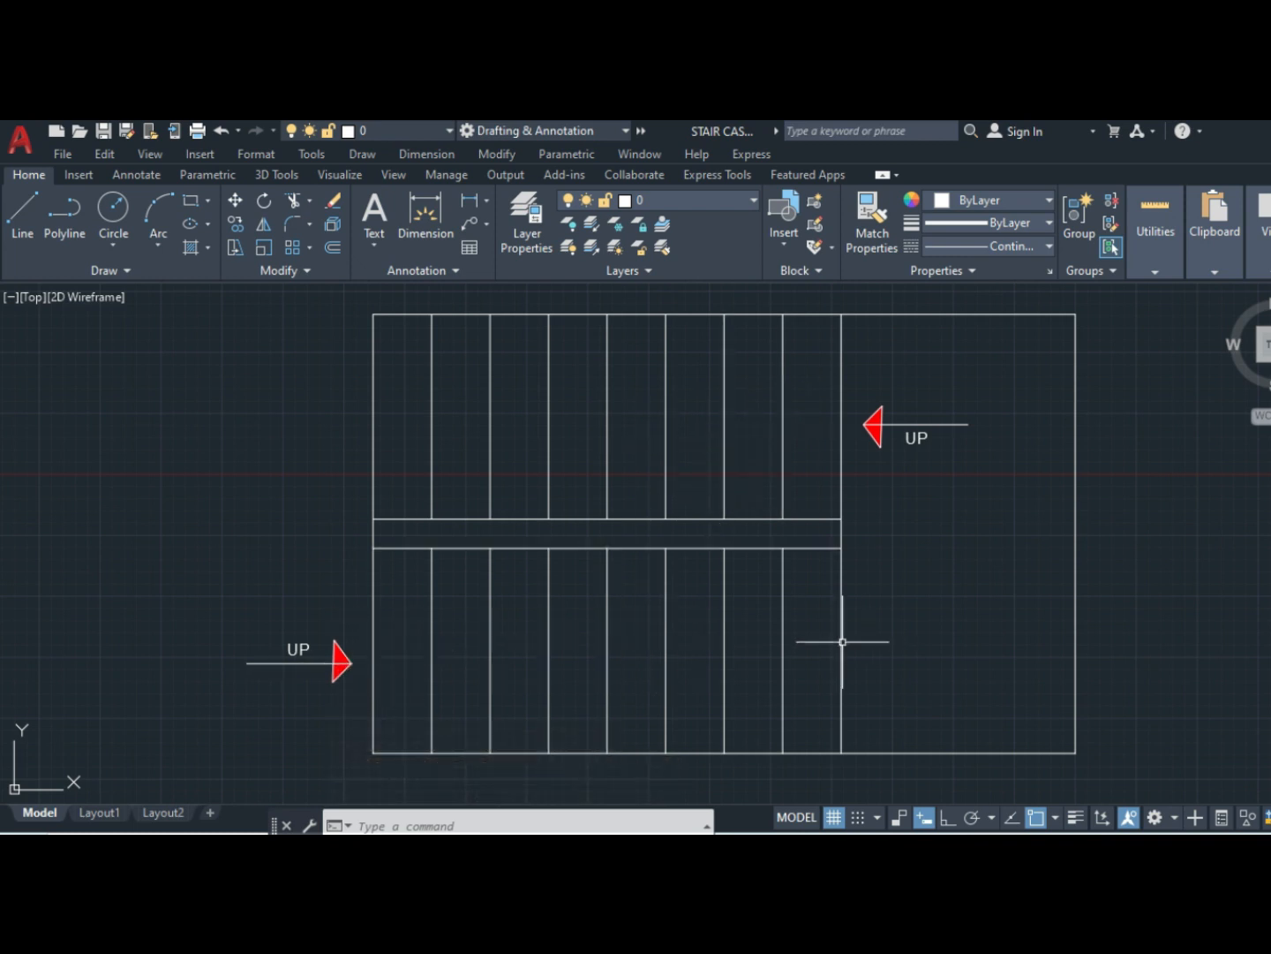
left_click(883, 342)
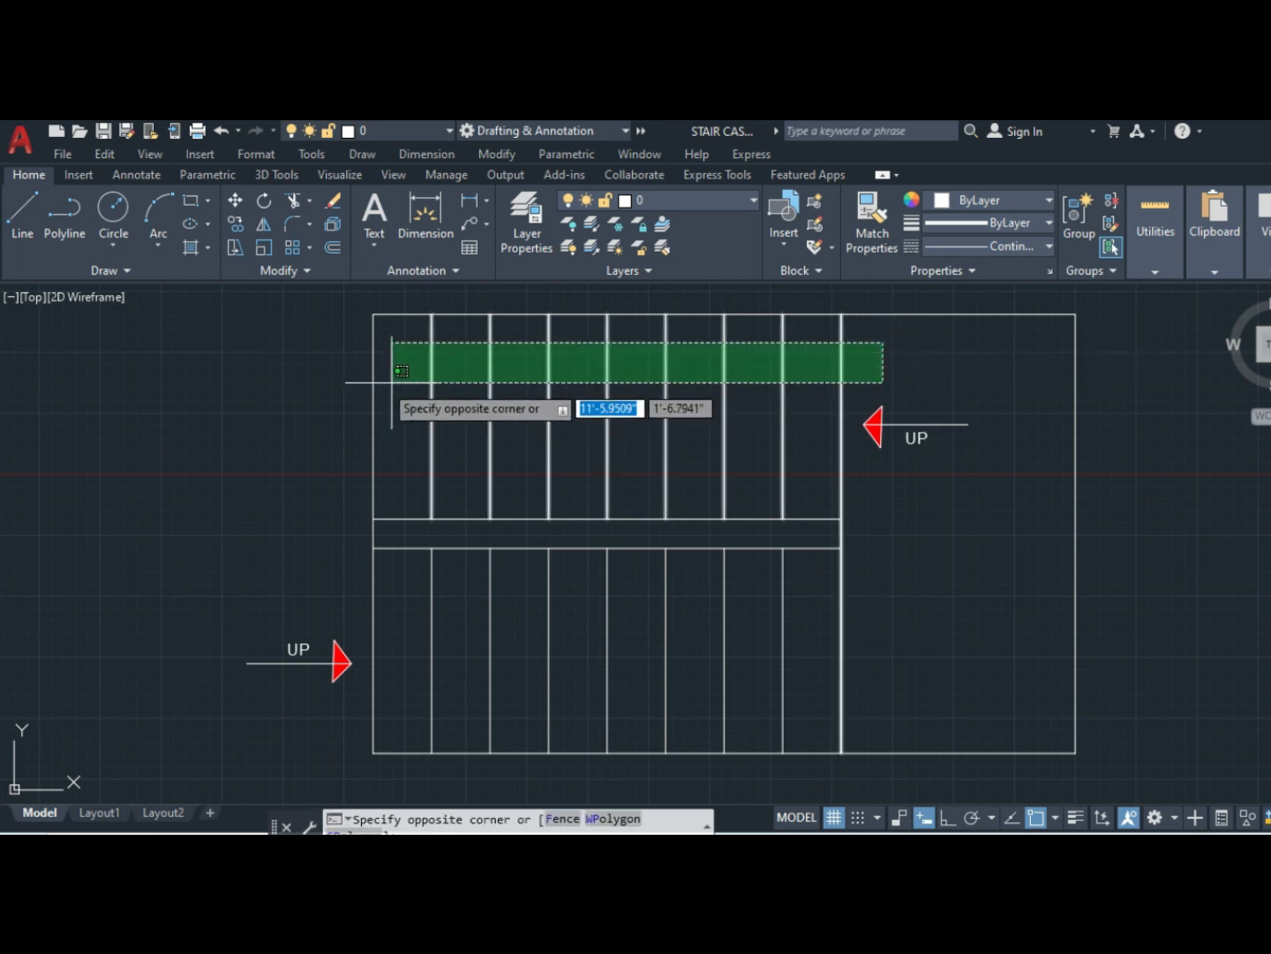
left_click(392, 473)
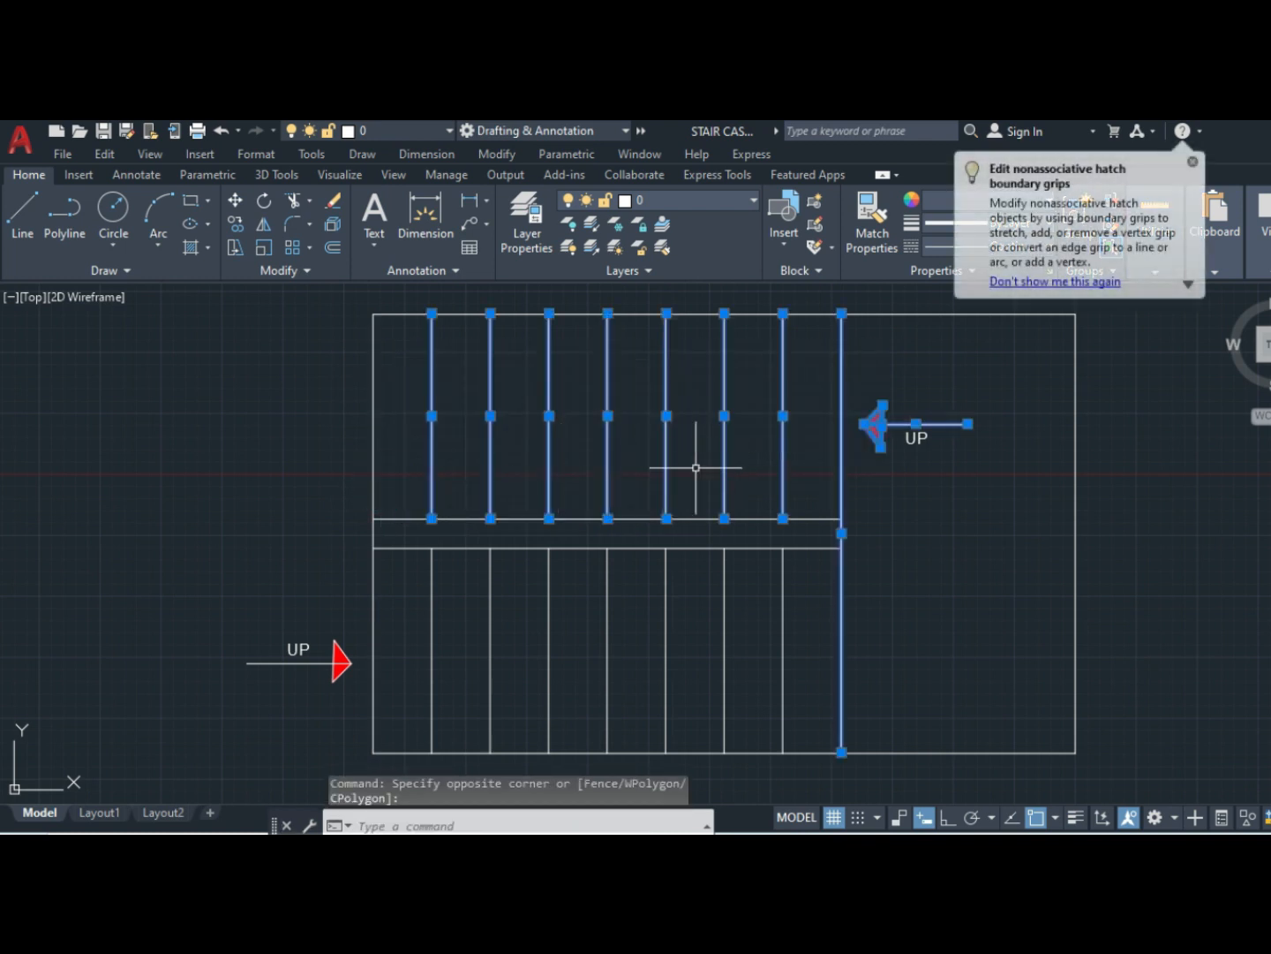
left_click(1193, 162)
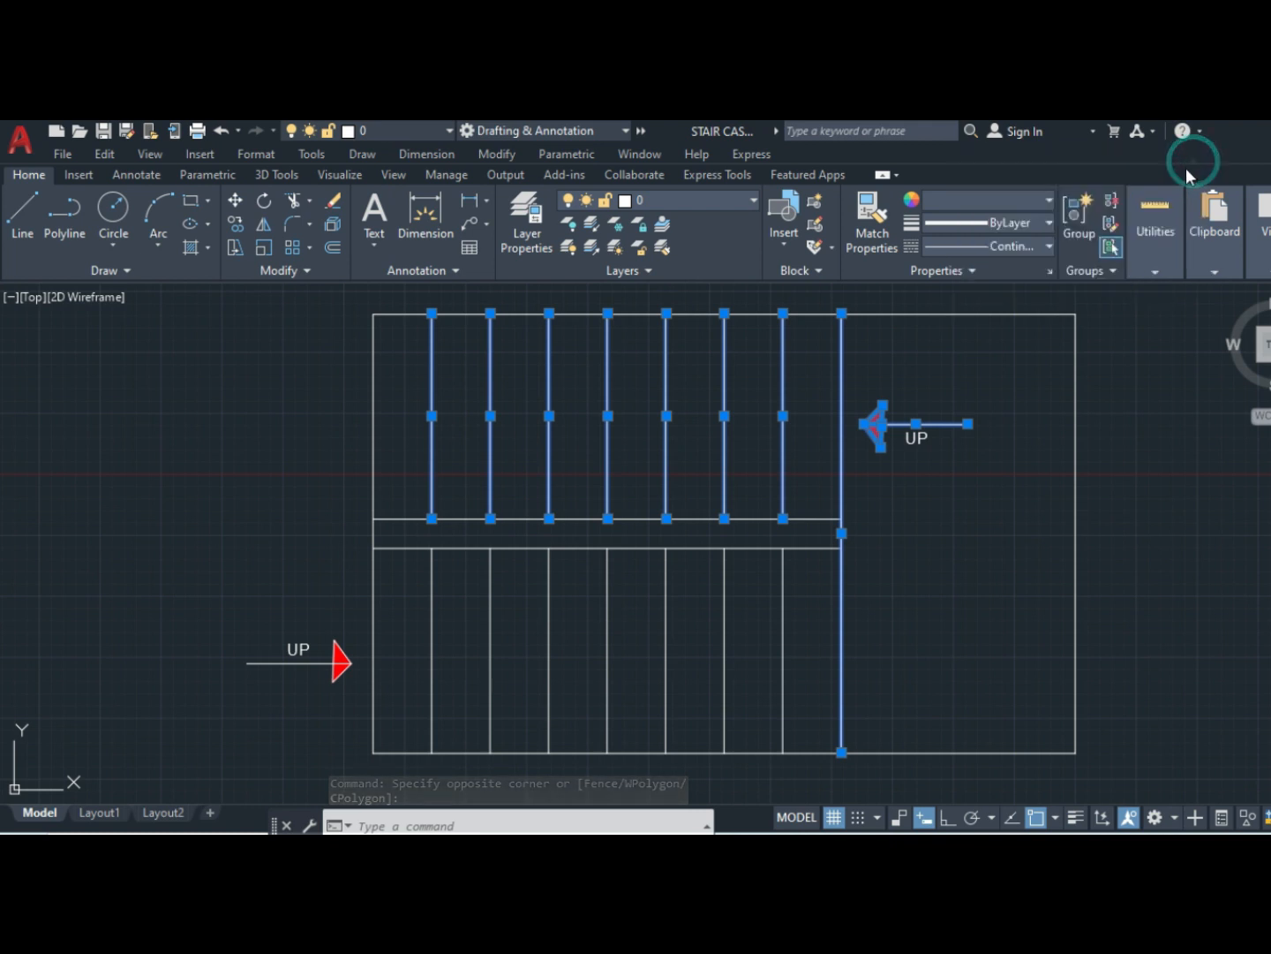
left_click(1051, 248)
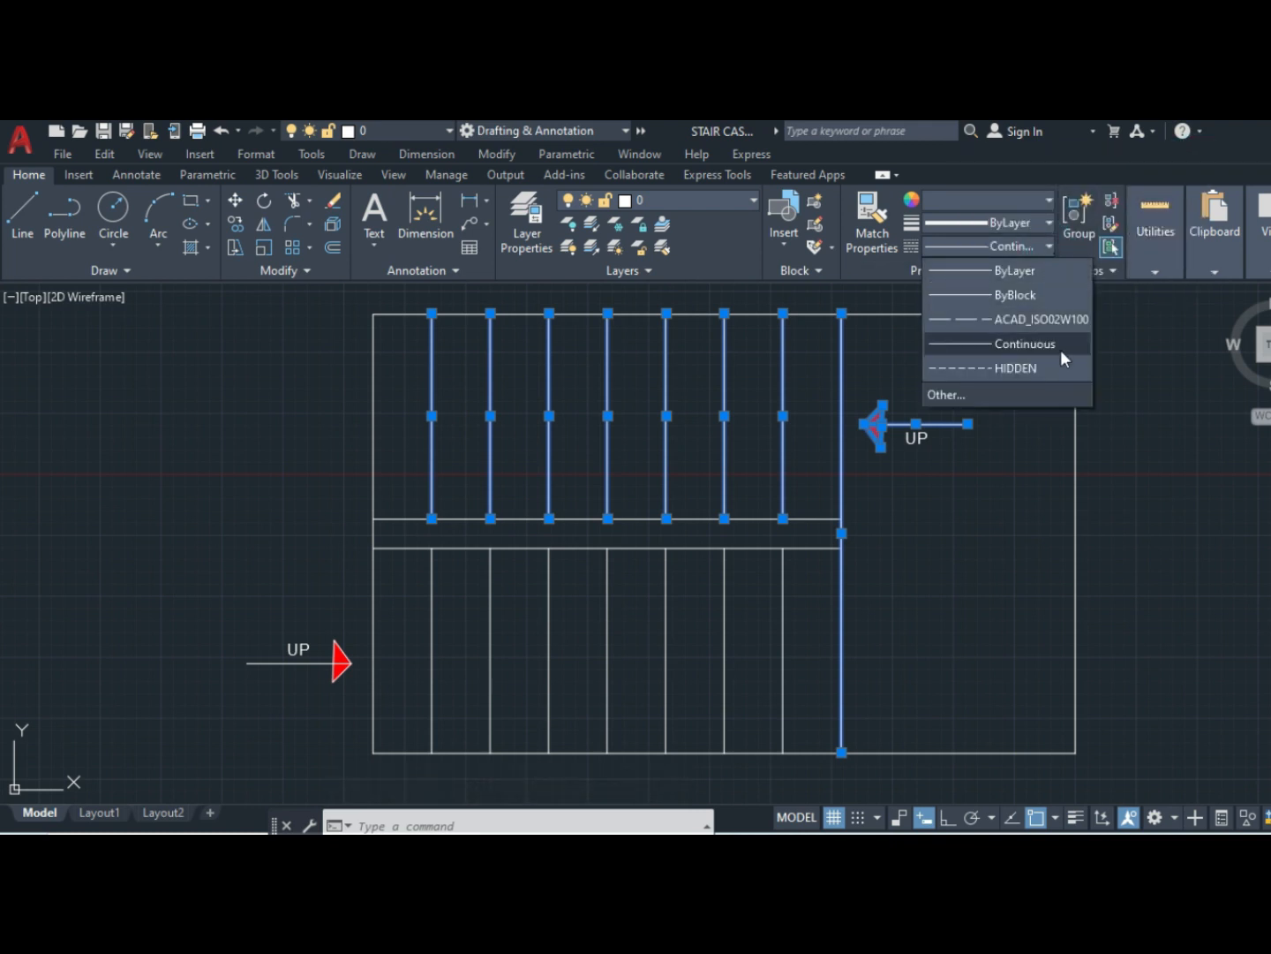
left_click(1022, 367)
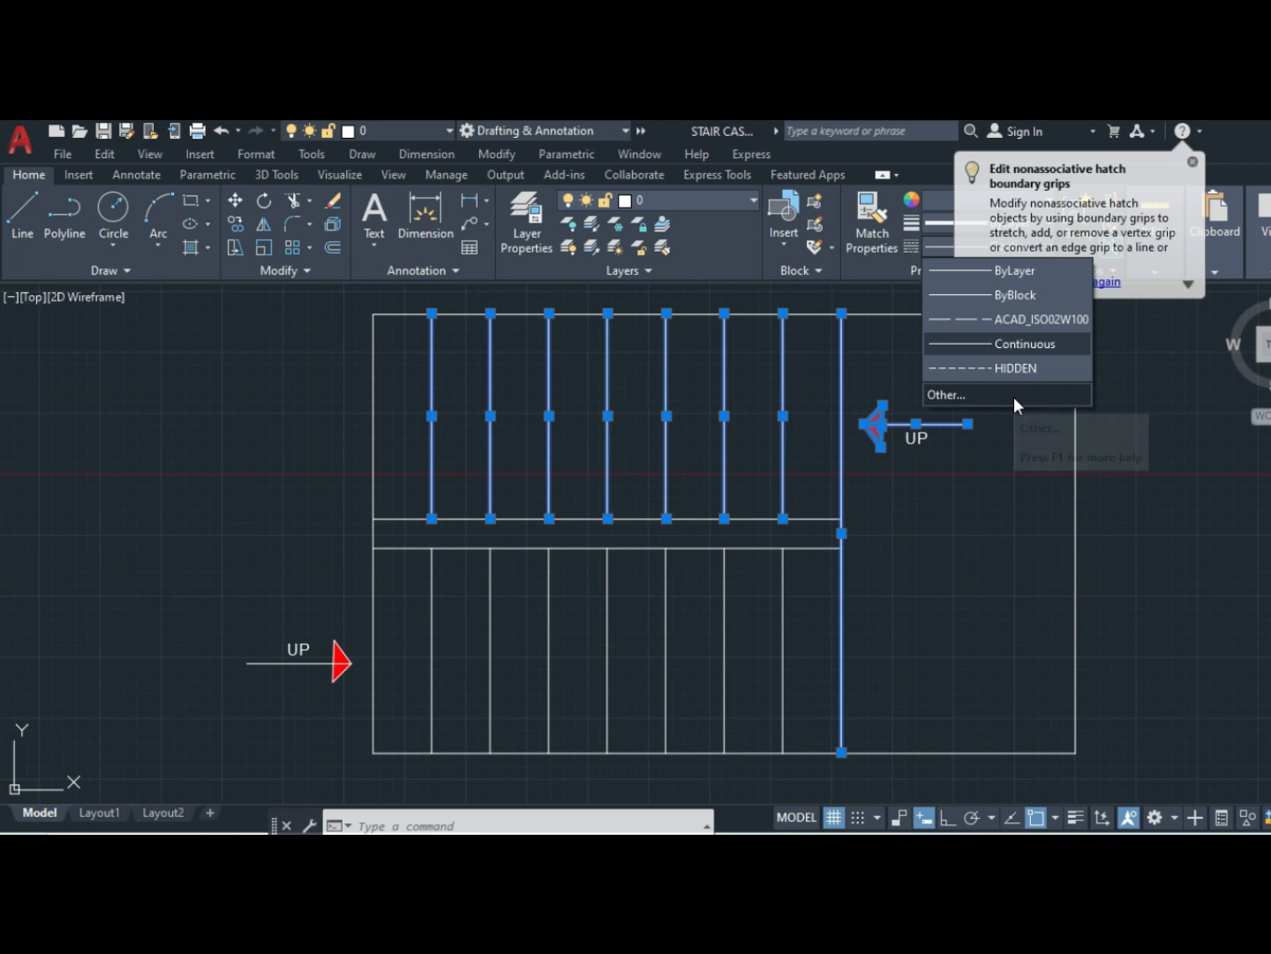
left_click(1013, 396)
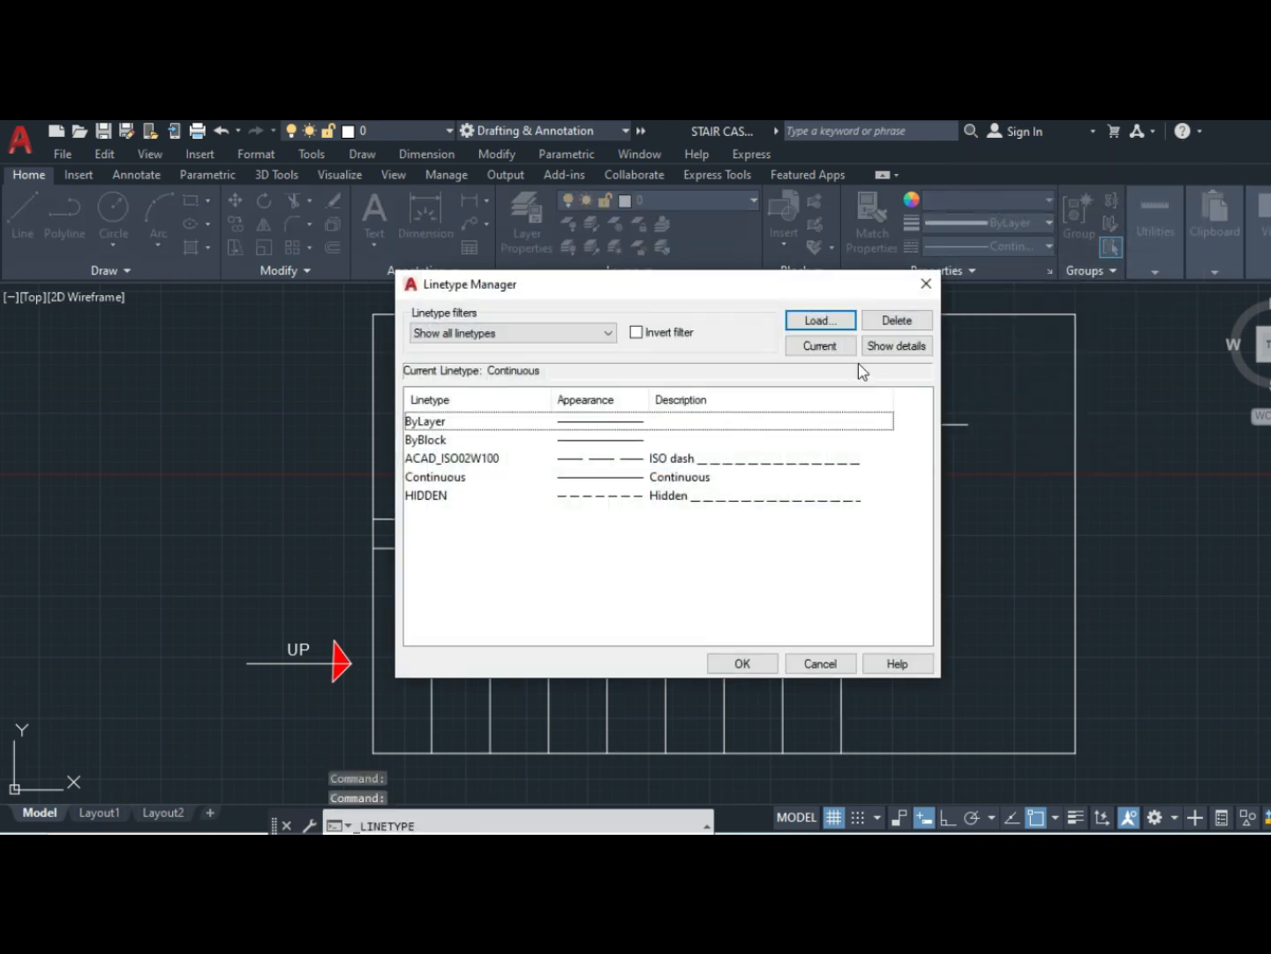
left_click(822, 323)
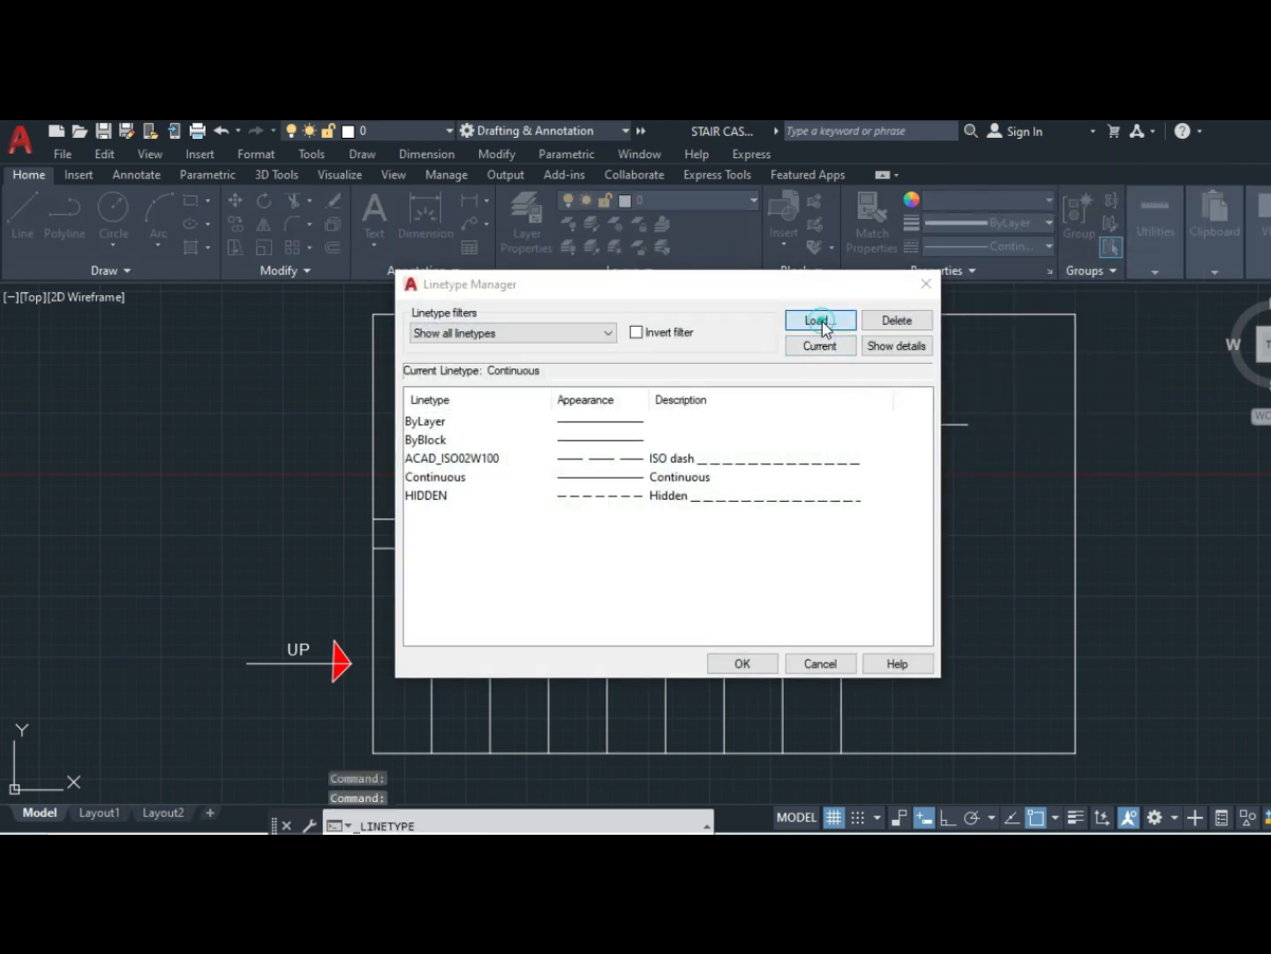
left_click_drag(861, 450, 856, 547)
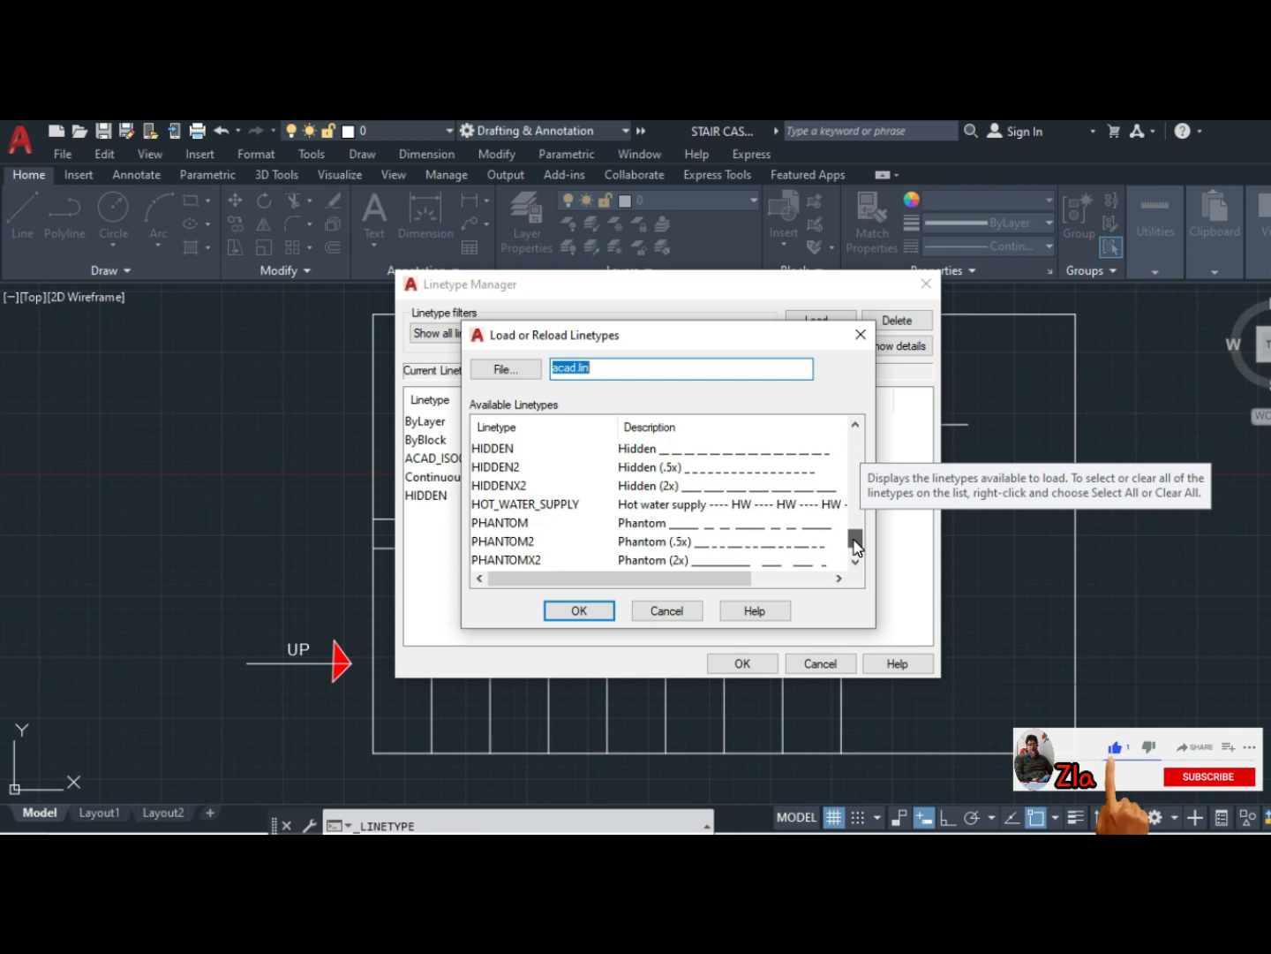
left_click(703, 450)
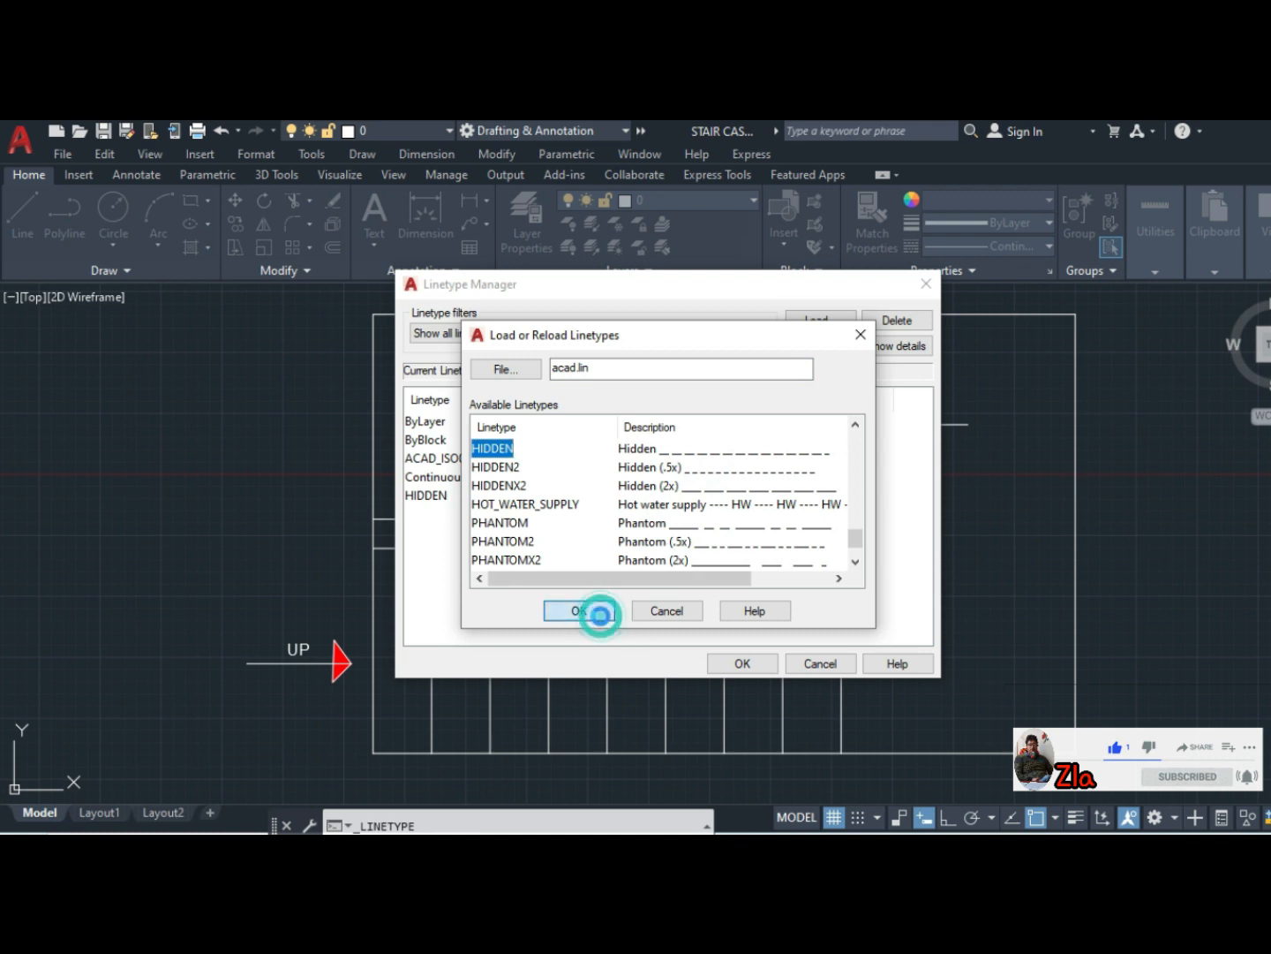
left_click(600, 615)
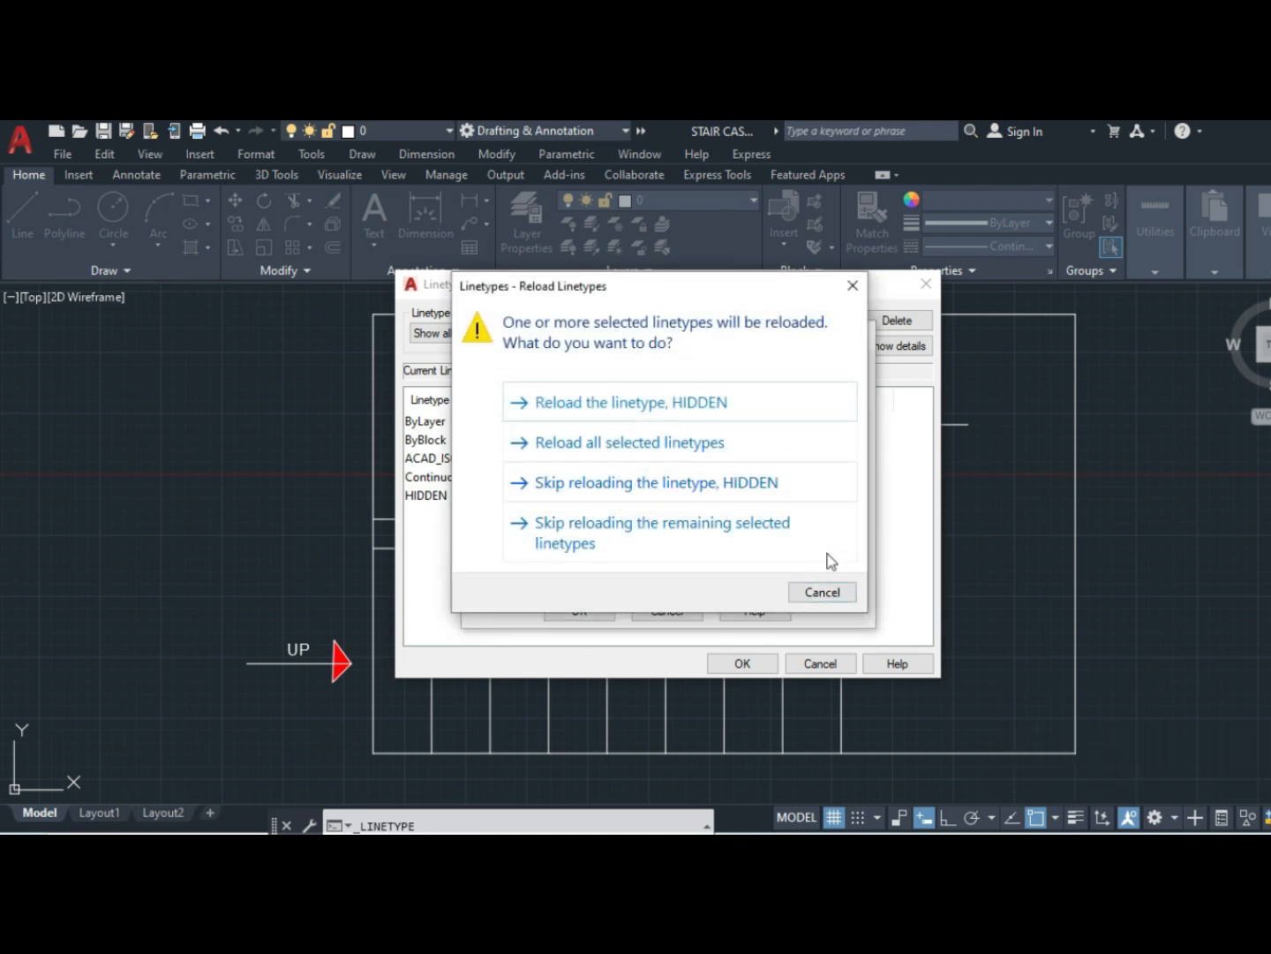
left_click(822, 592)
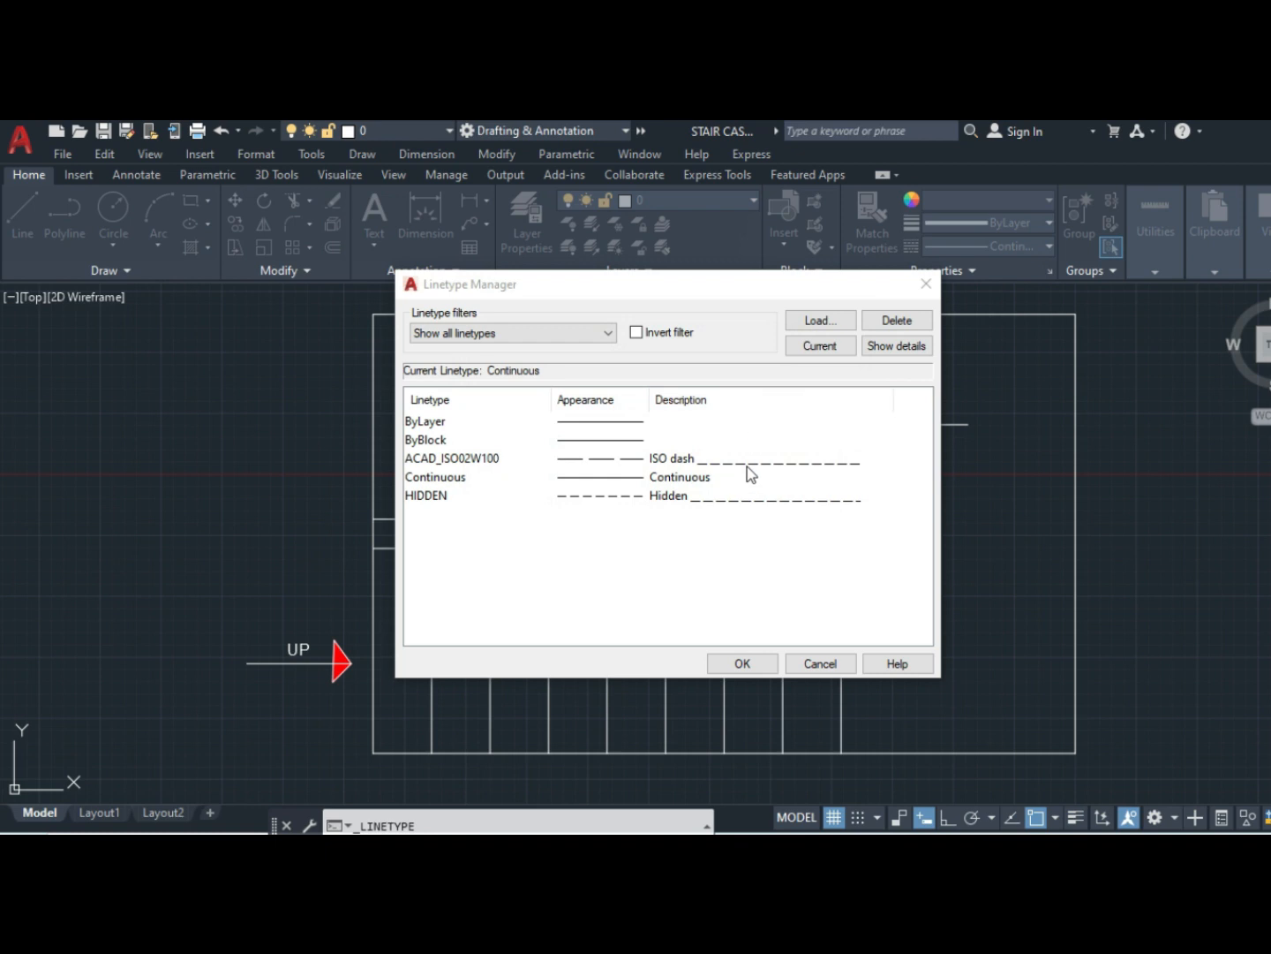
left_click(739, 664)
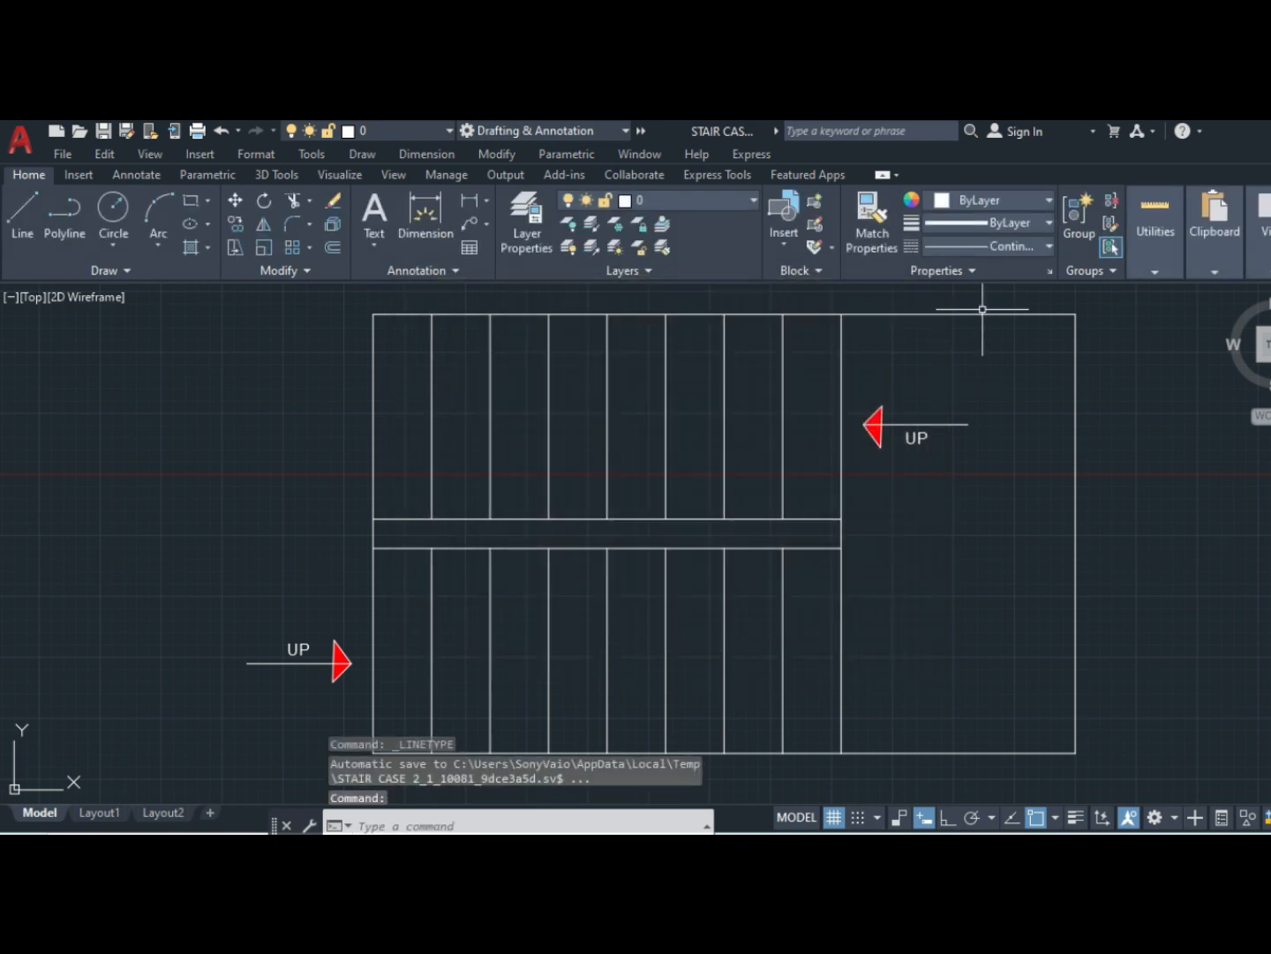
- Make HIDDEN the current linetype and apply it to the upper flight's tread lines and the landing's full-height edge line
left_click(1048, 249)
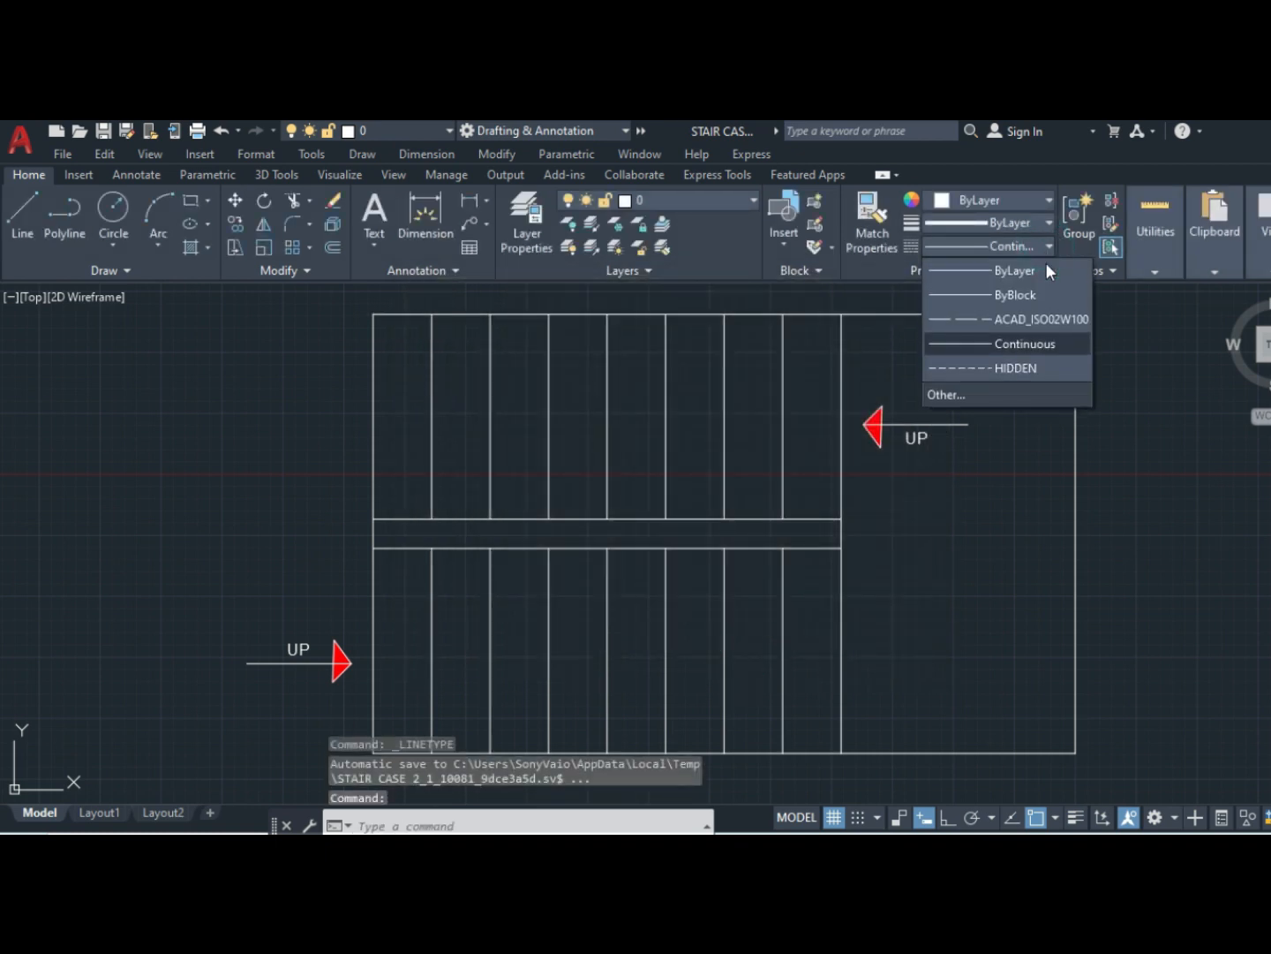
left_click(1026, 362)
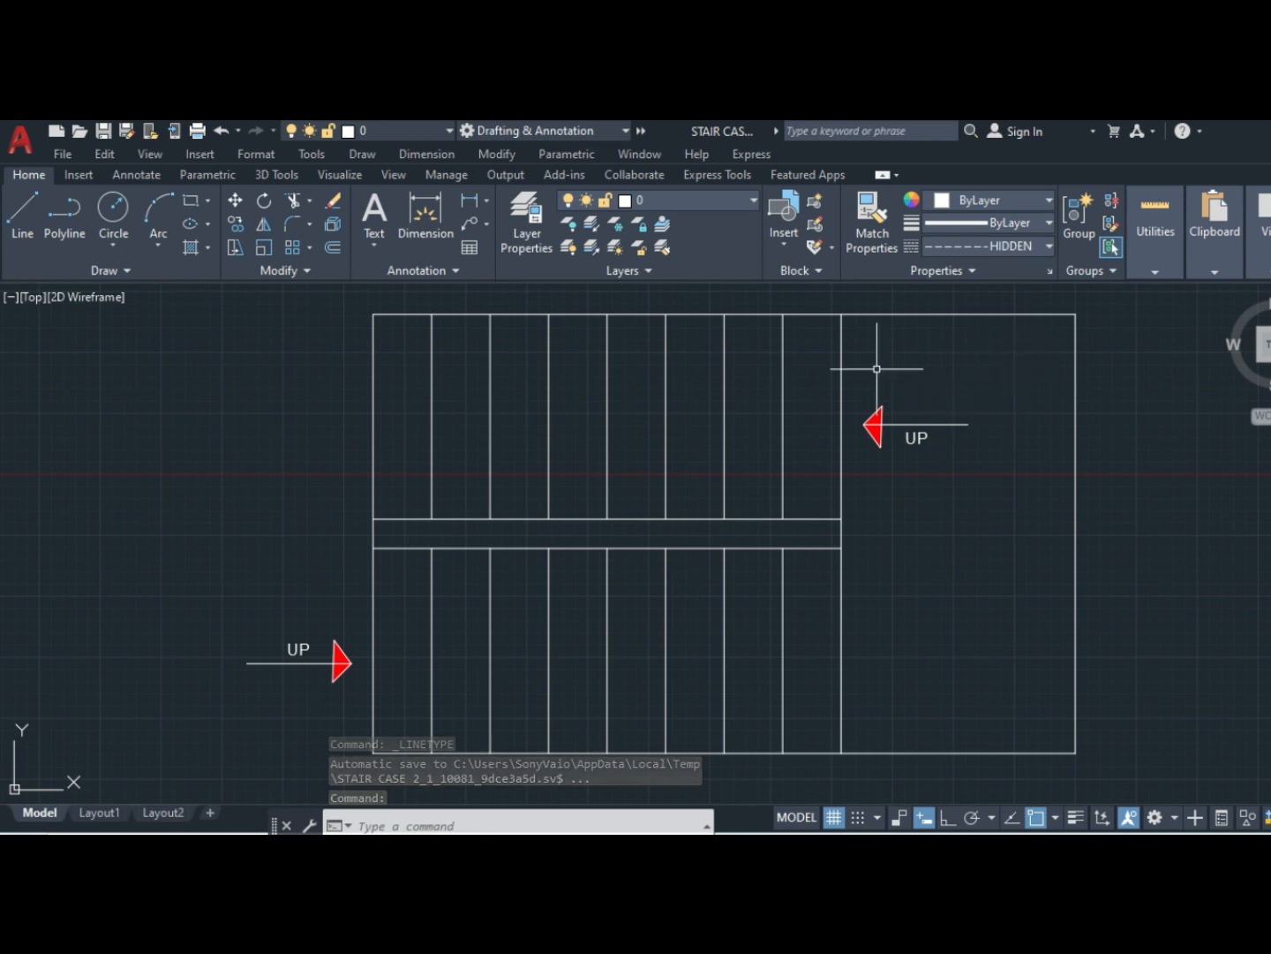
left_click(858, 347)
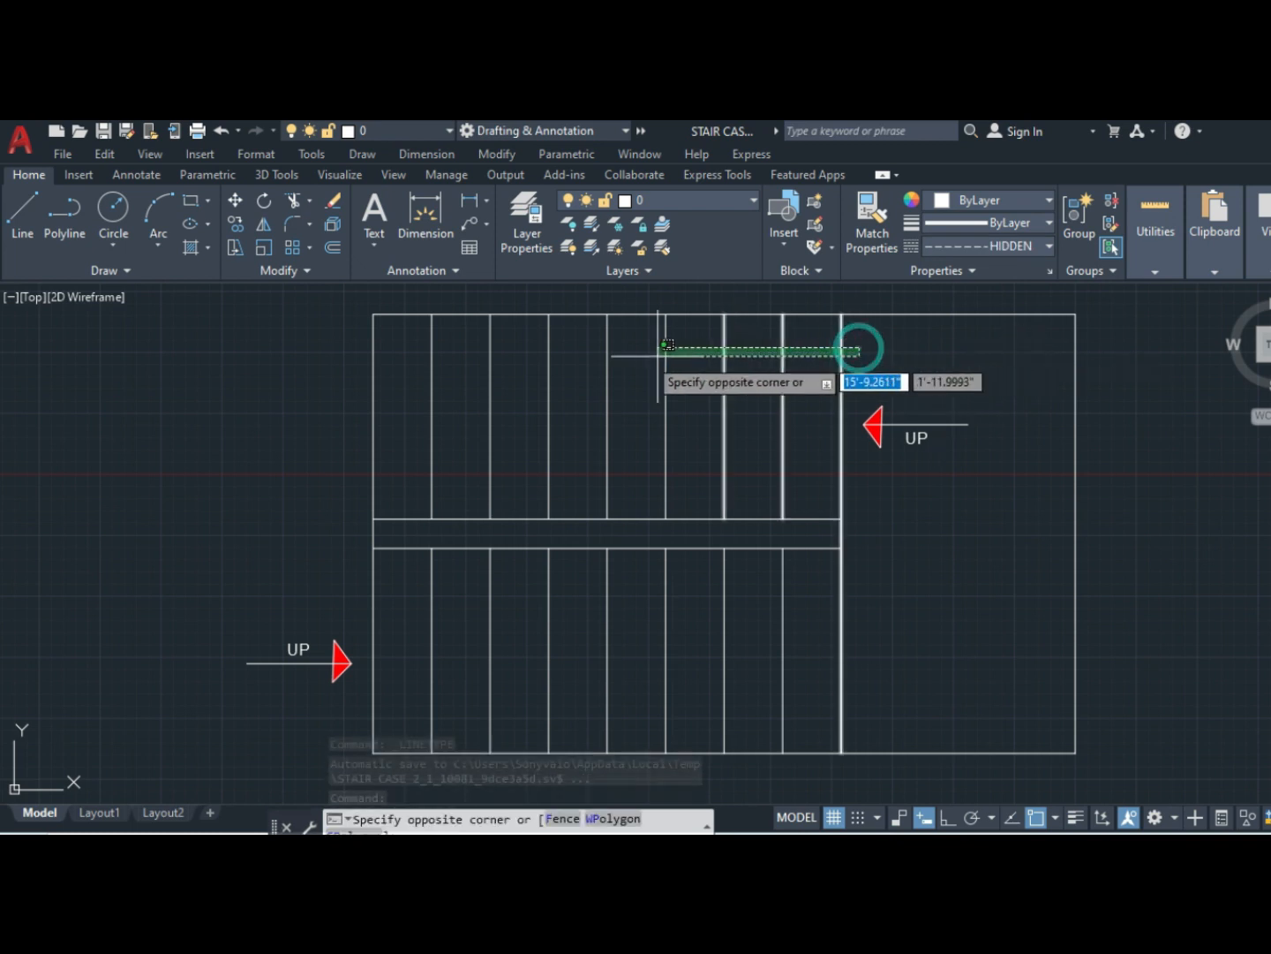
left_click(399, 414)
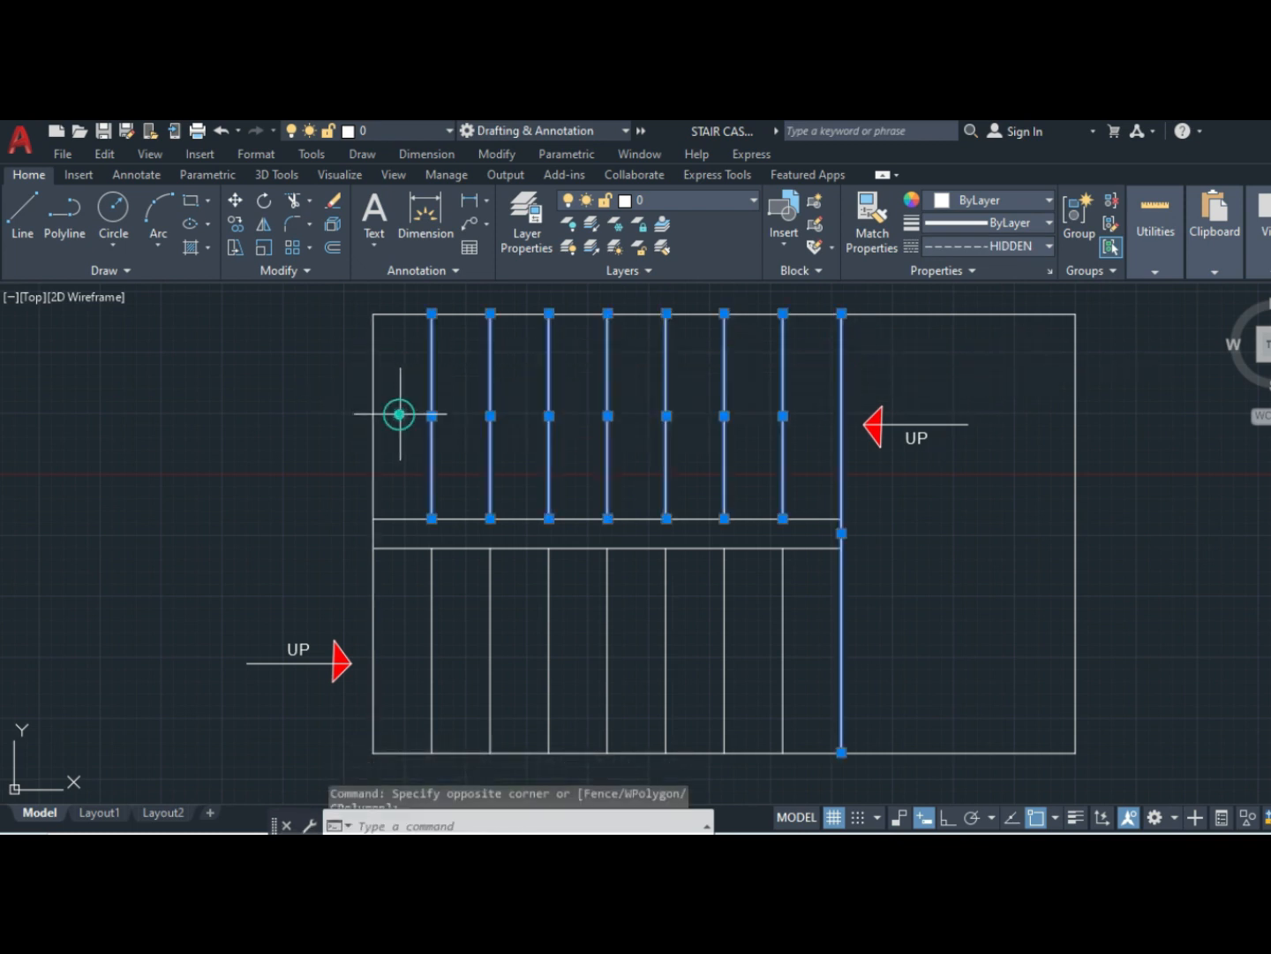
left_click(1049, 246)
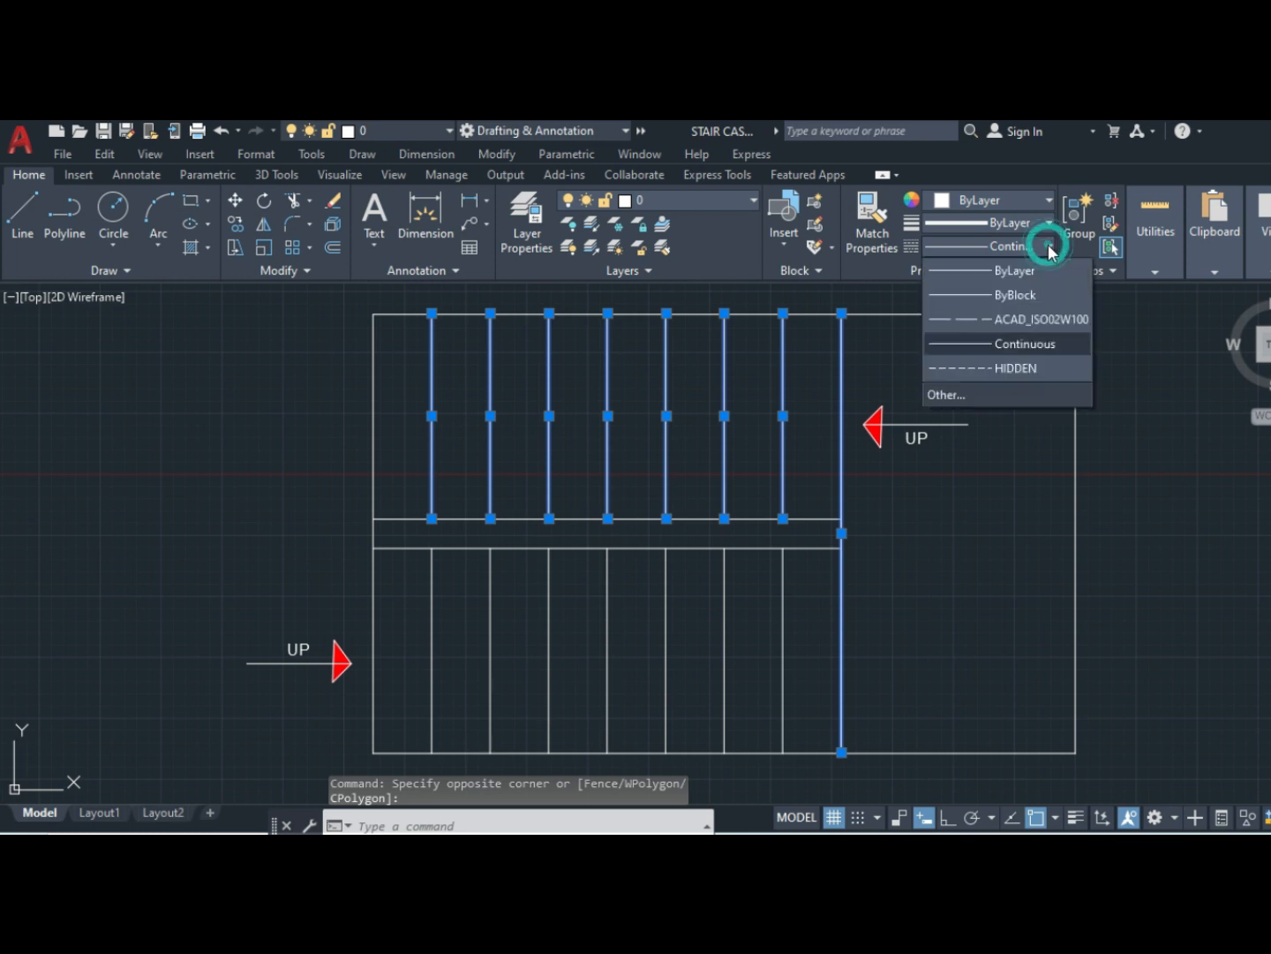
left_click(1017, 369)
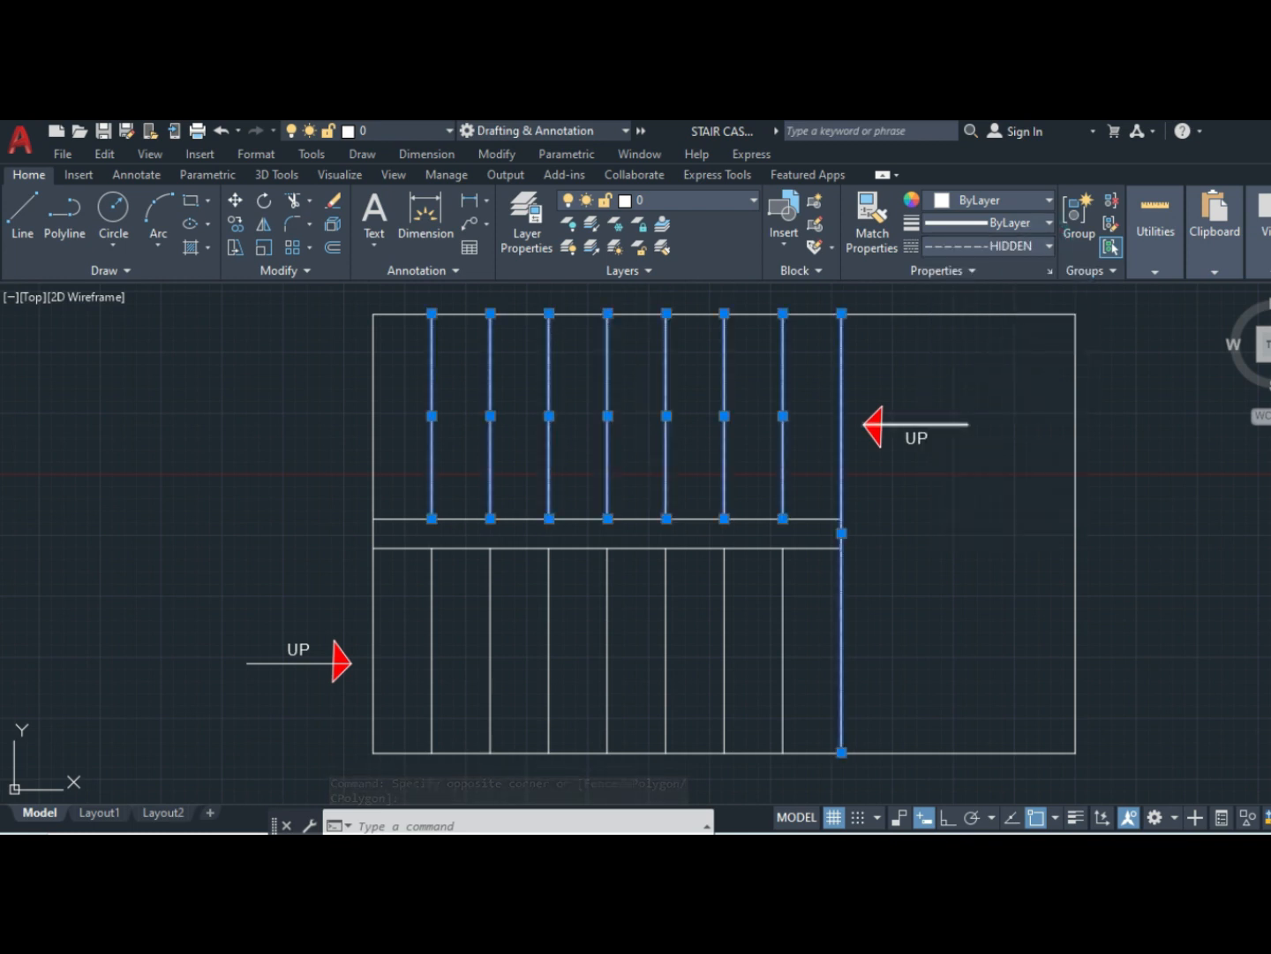
key("Return")
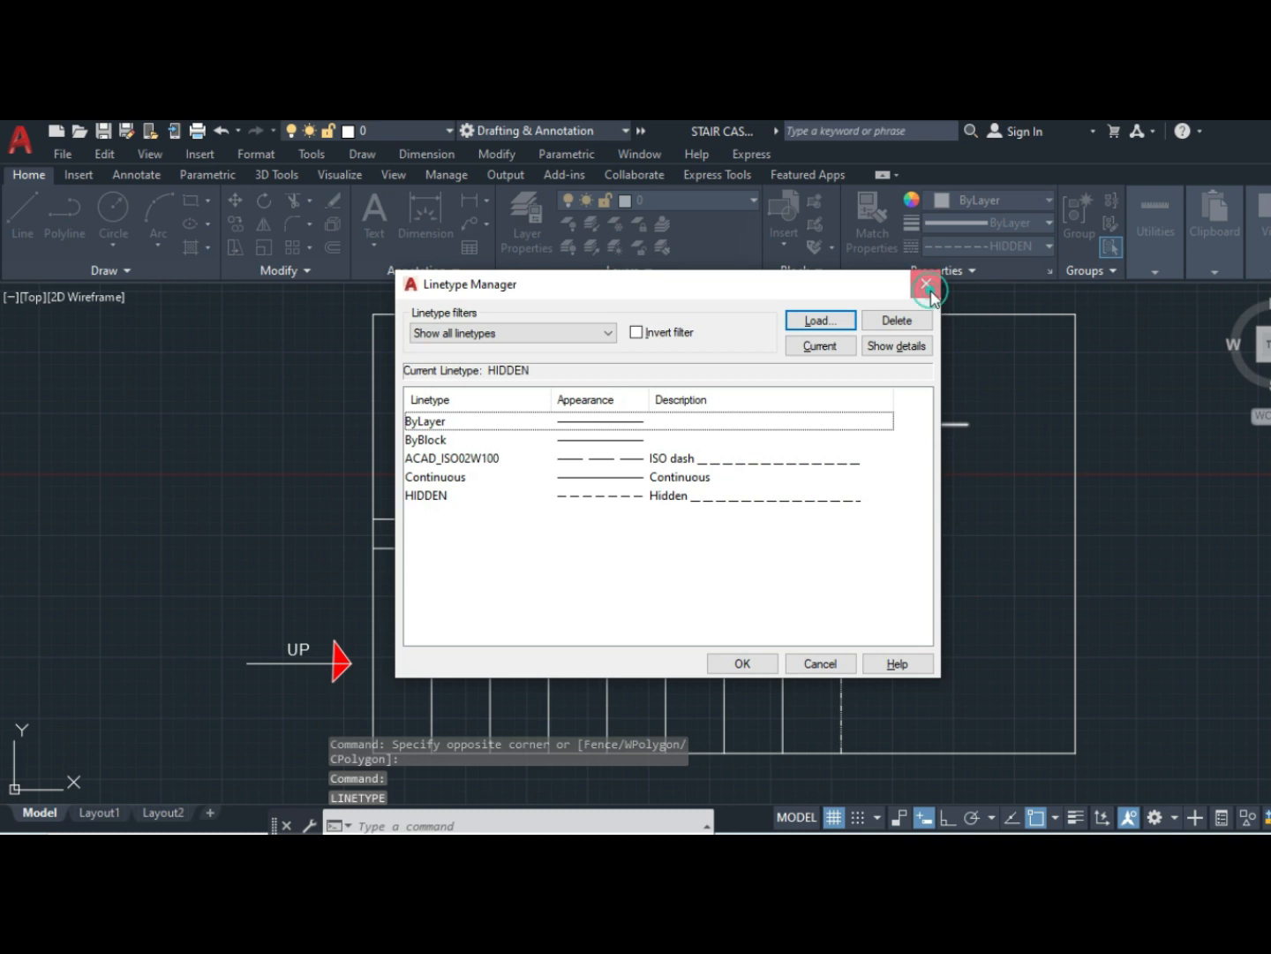
left_click(926, 284)
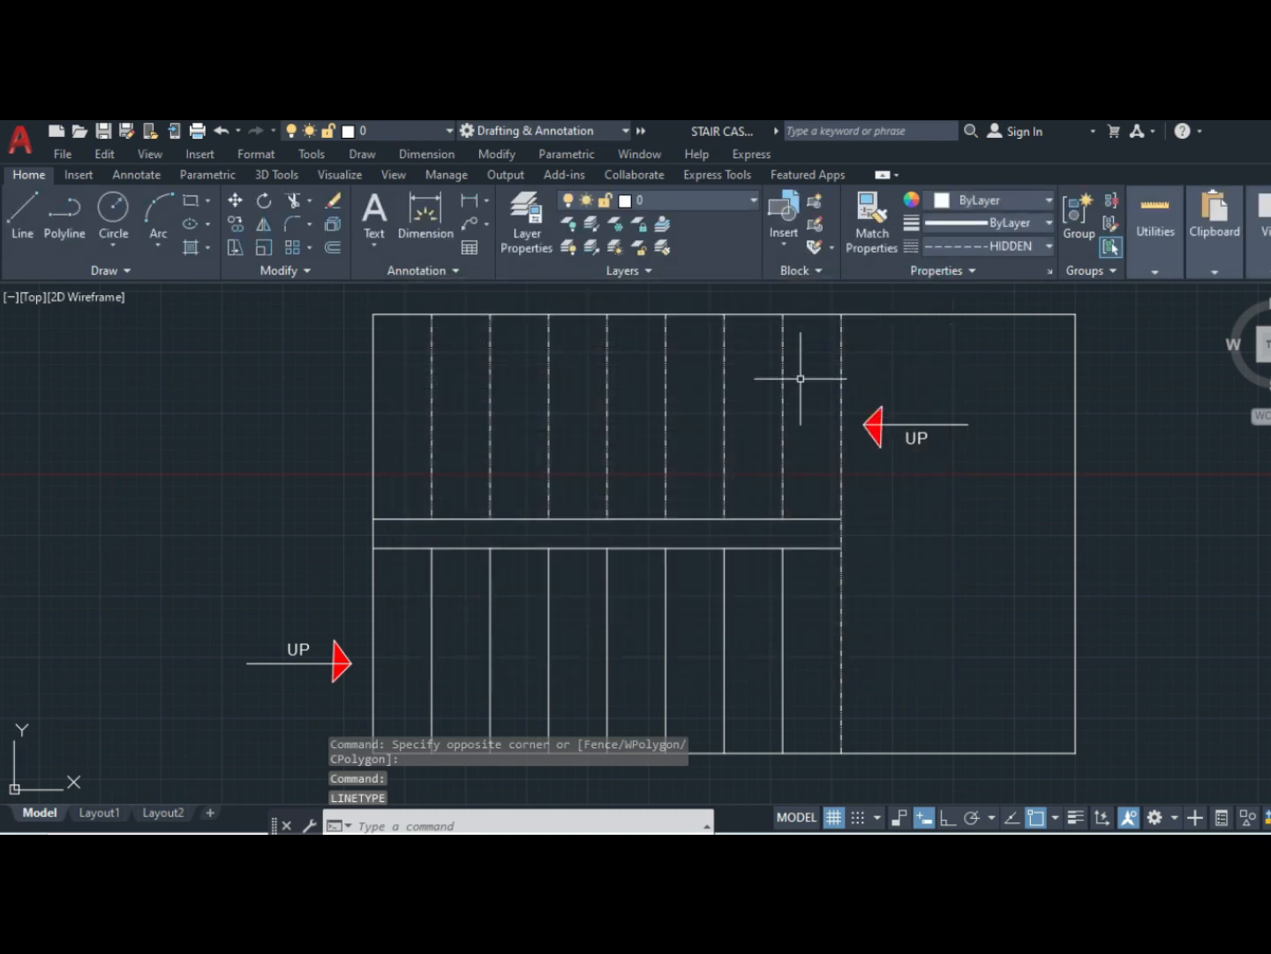
- Set the linetype scale of the upper-flight treads, the landing edge line and the landing arrow to 4
left_click(871, 377)
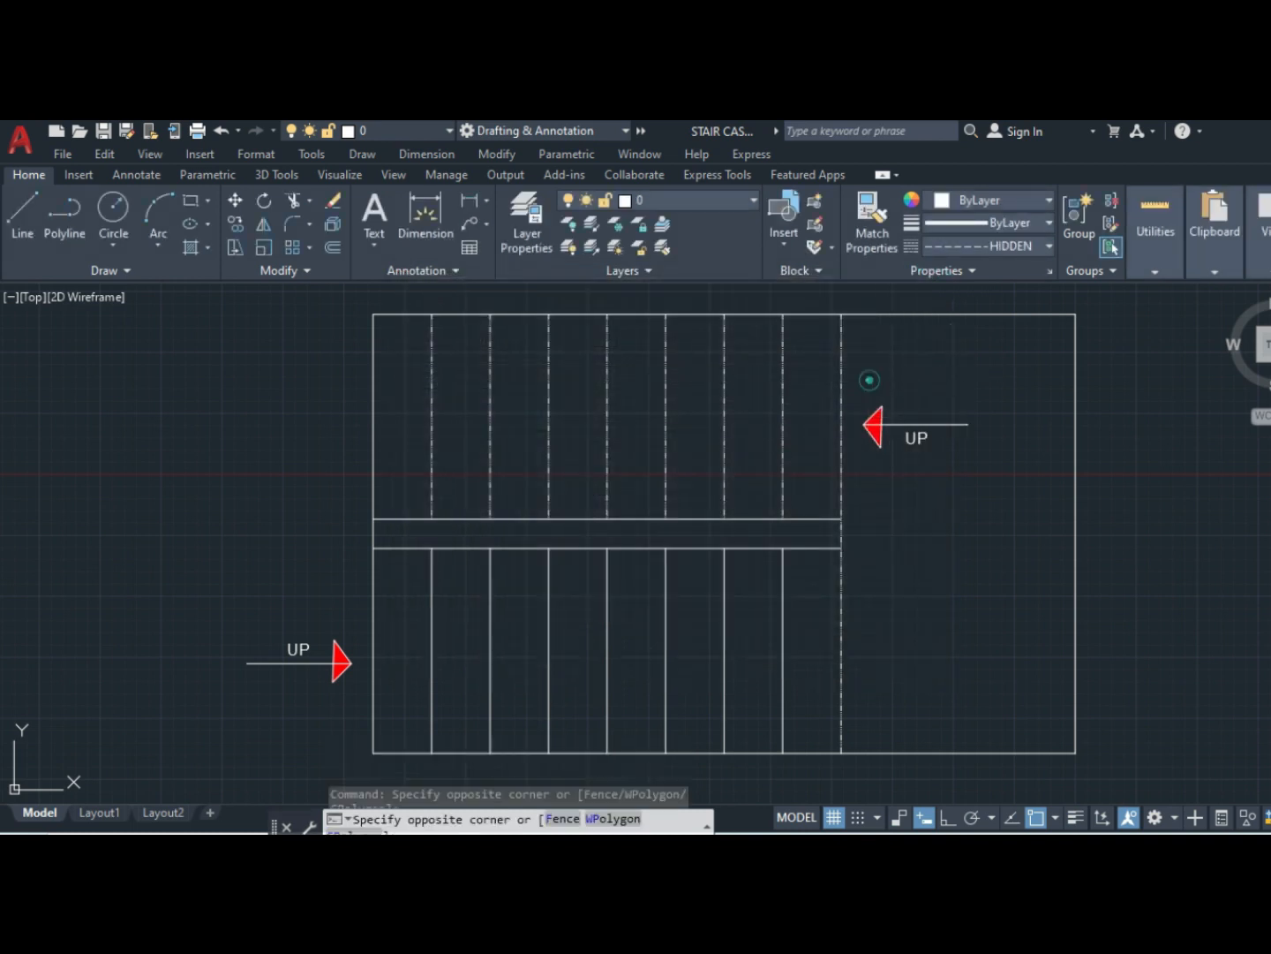
left_click(389, 444)
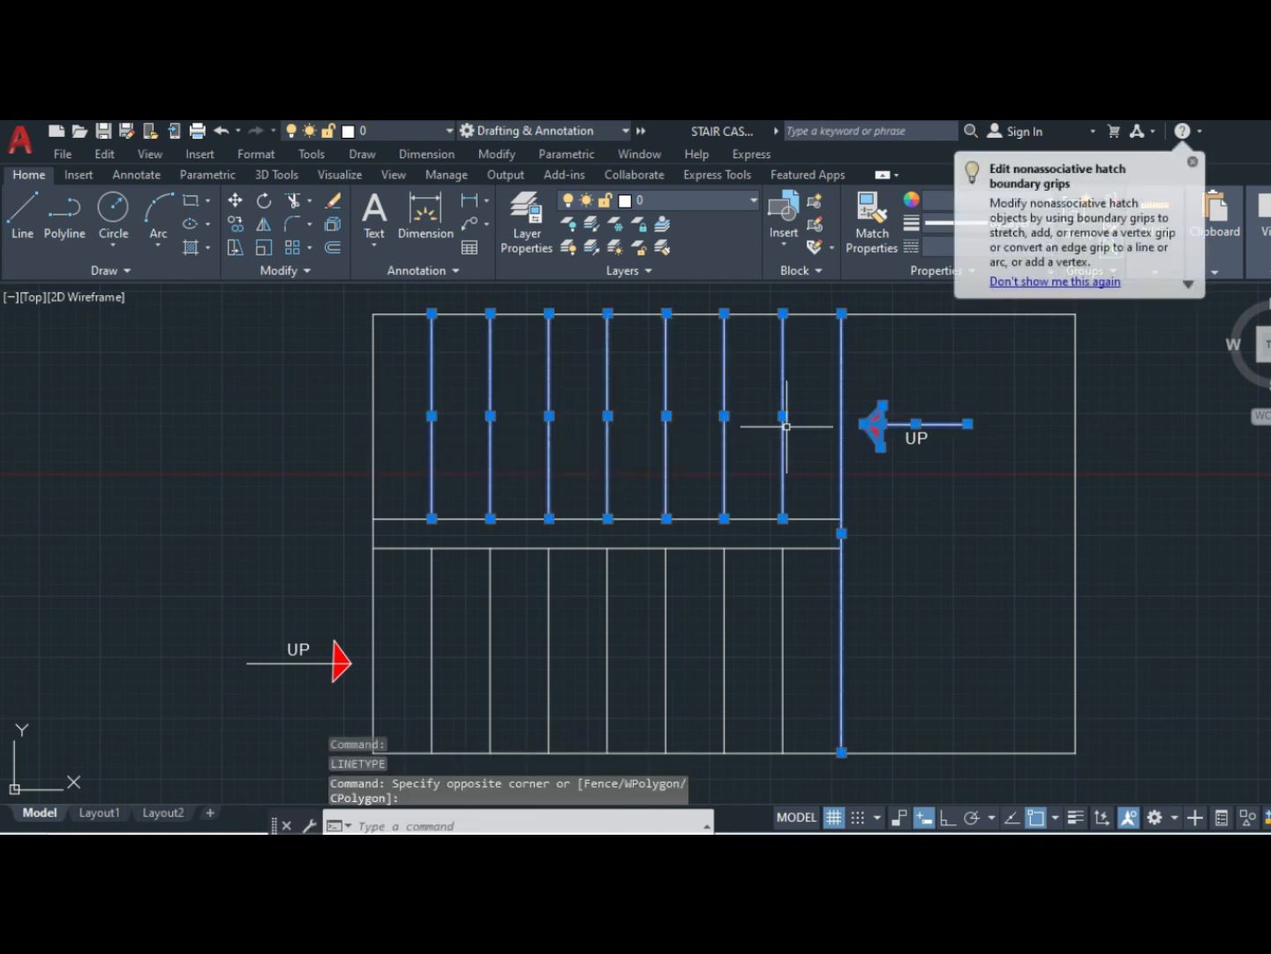
right_click(668, 418)
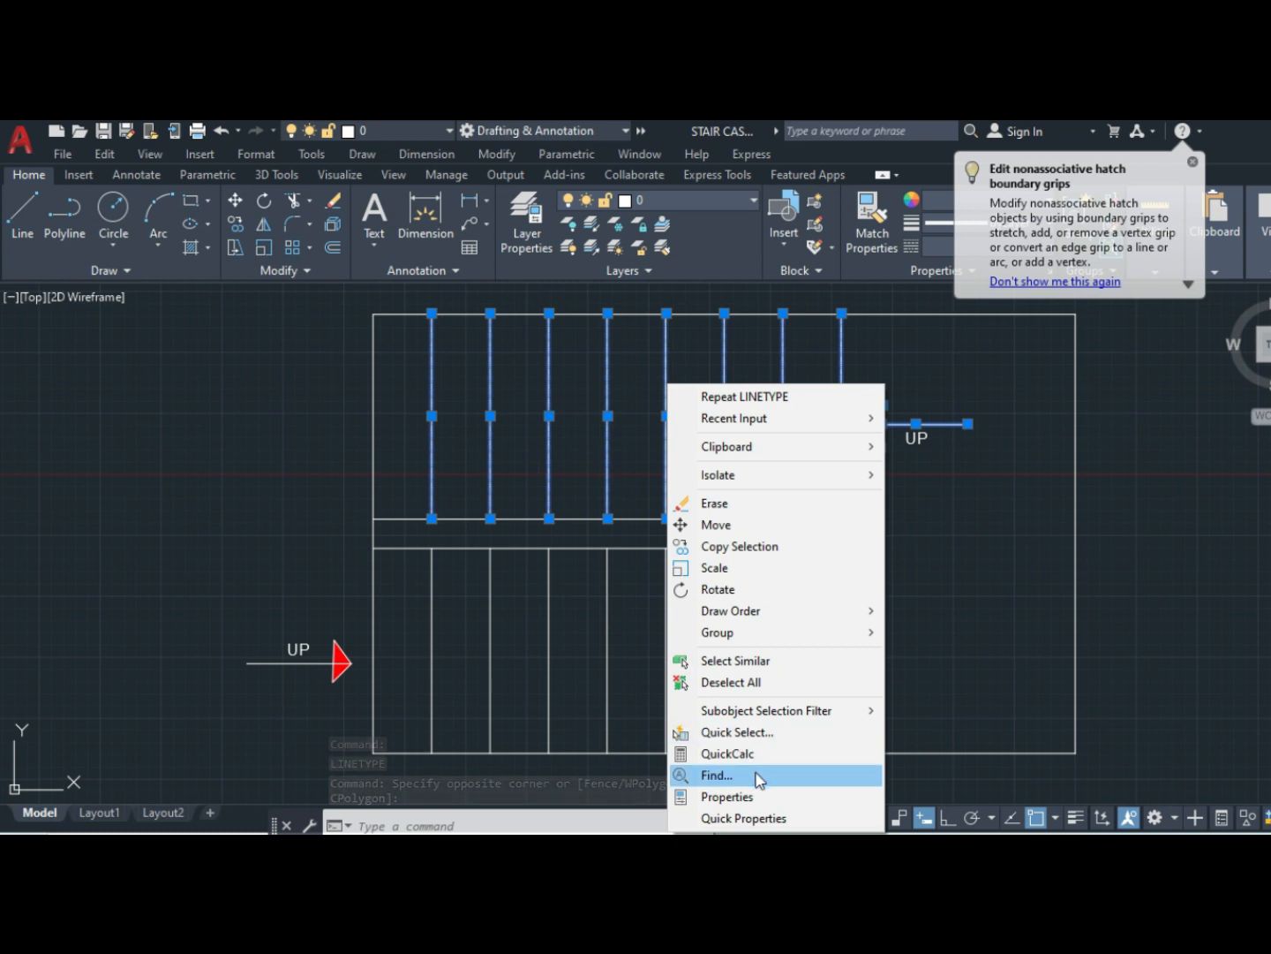
left_click(751, 797)
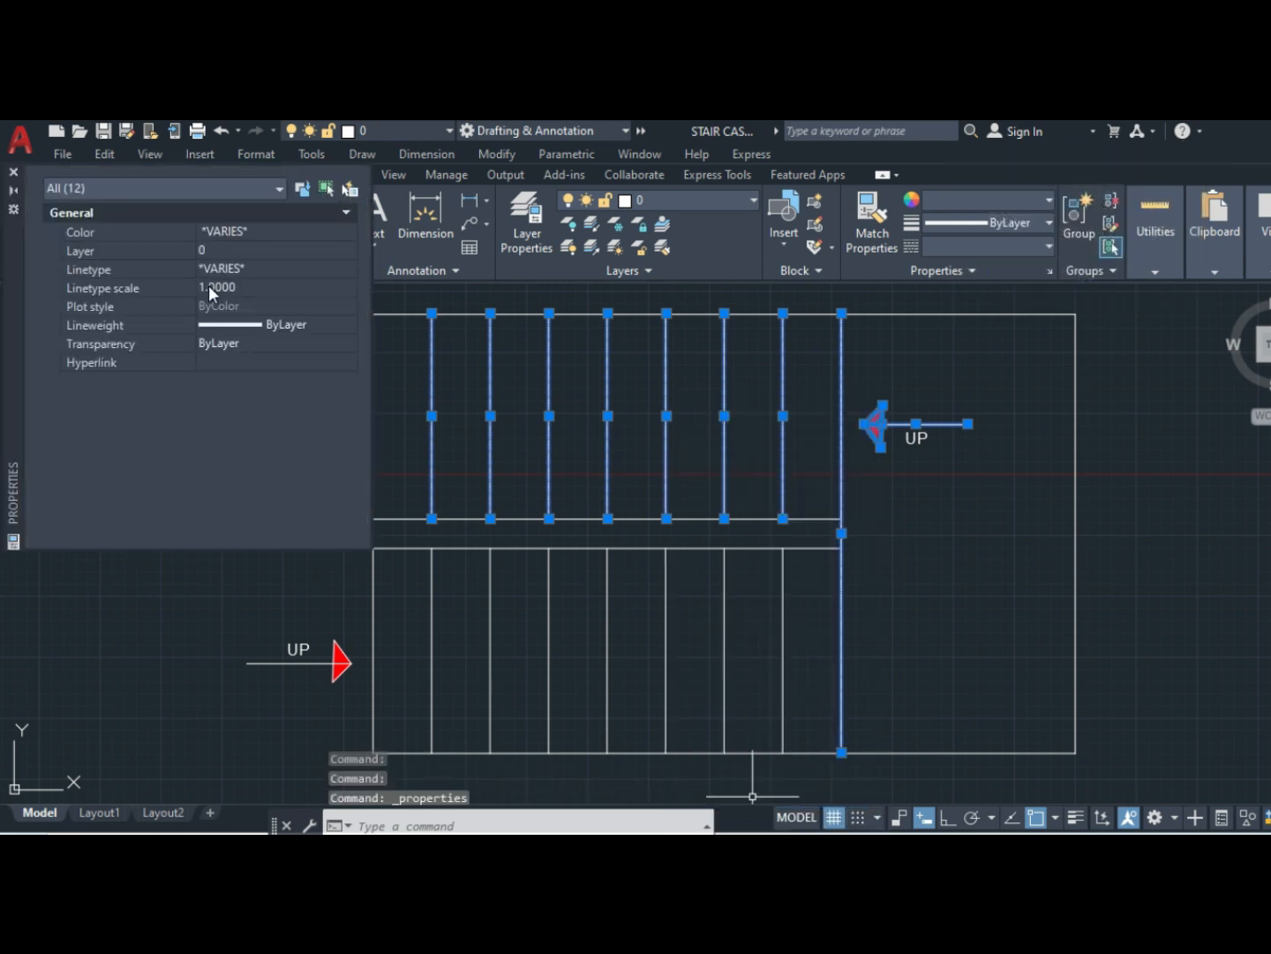
left_click(208, 284)
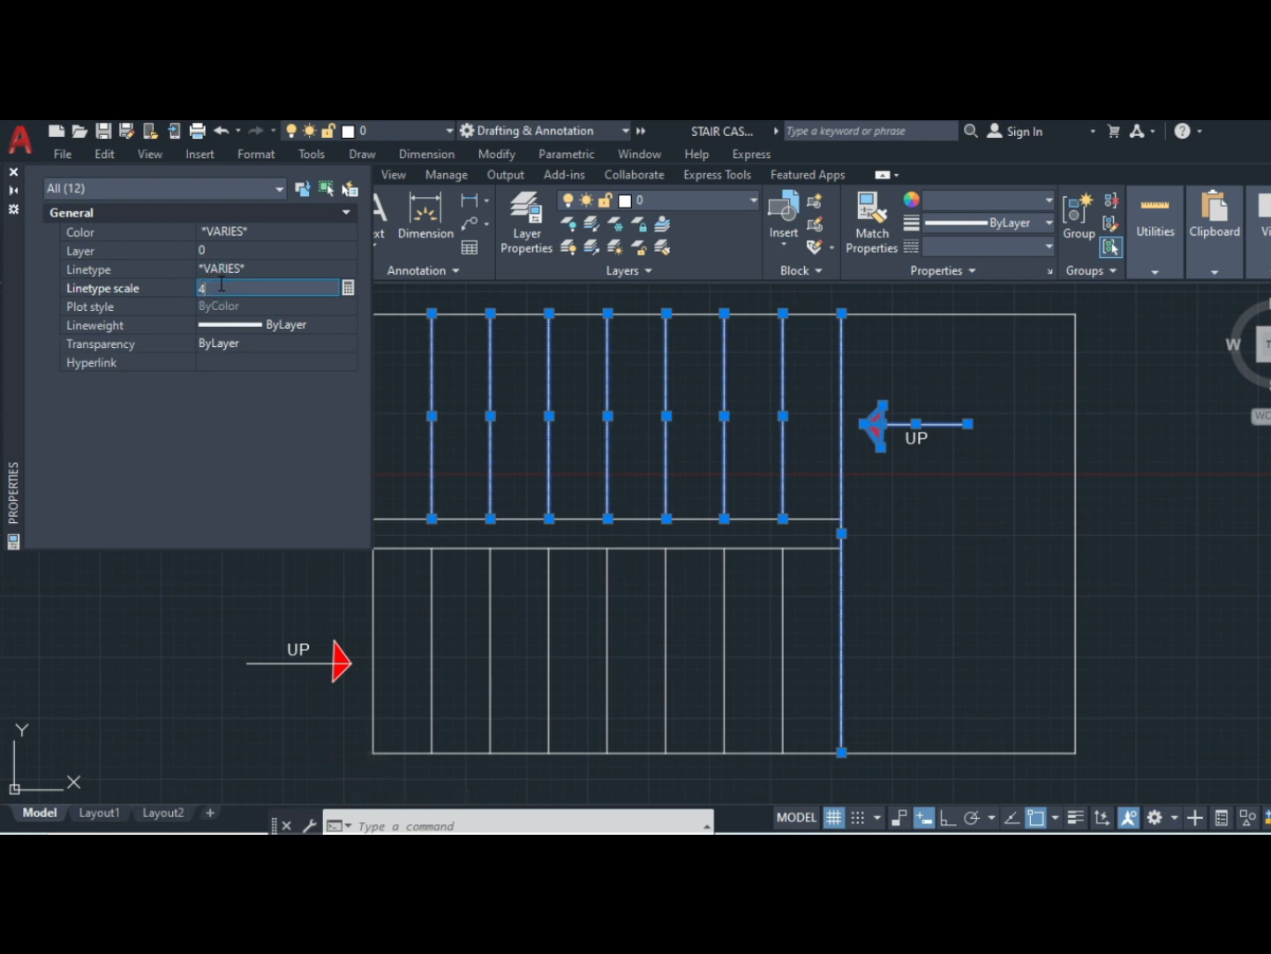
type("4")
key("Return")
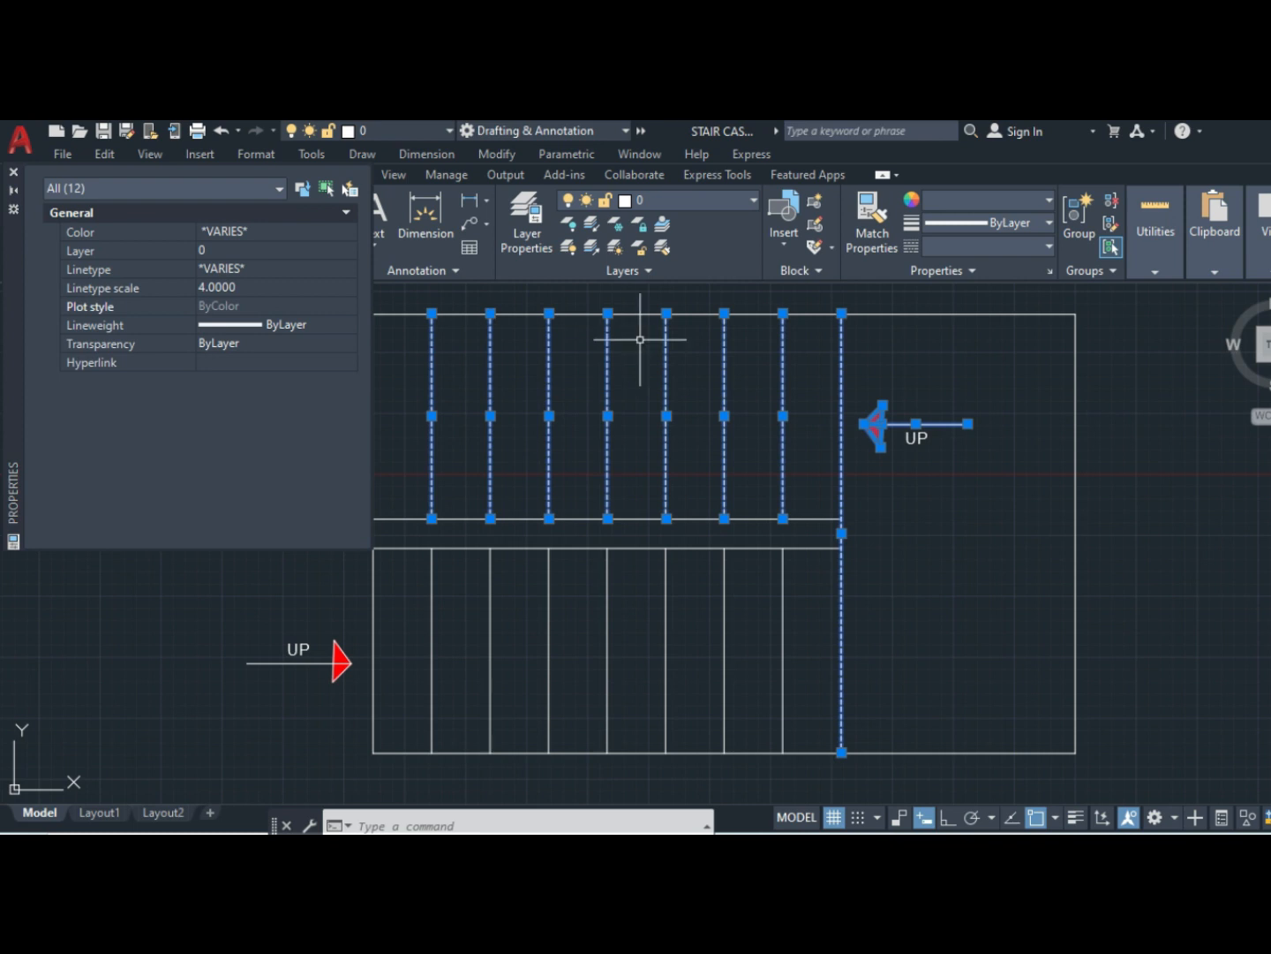
left_click(14, 174)
left_click(879, 490)
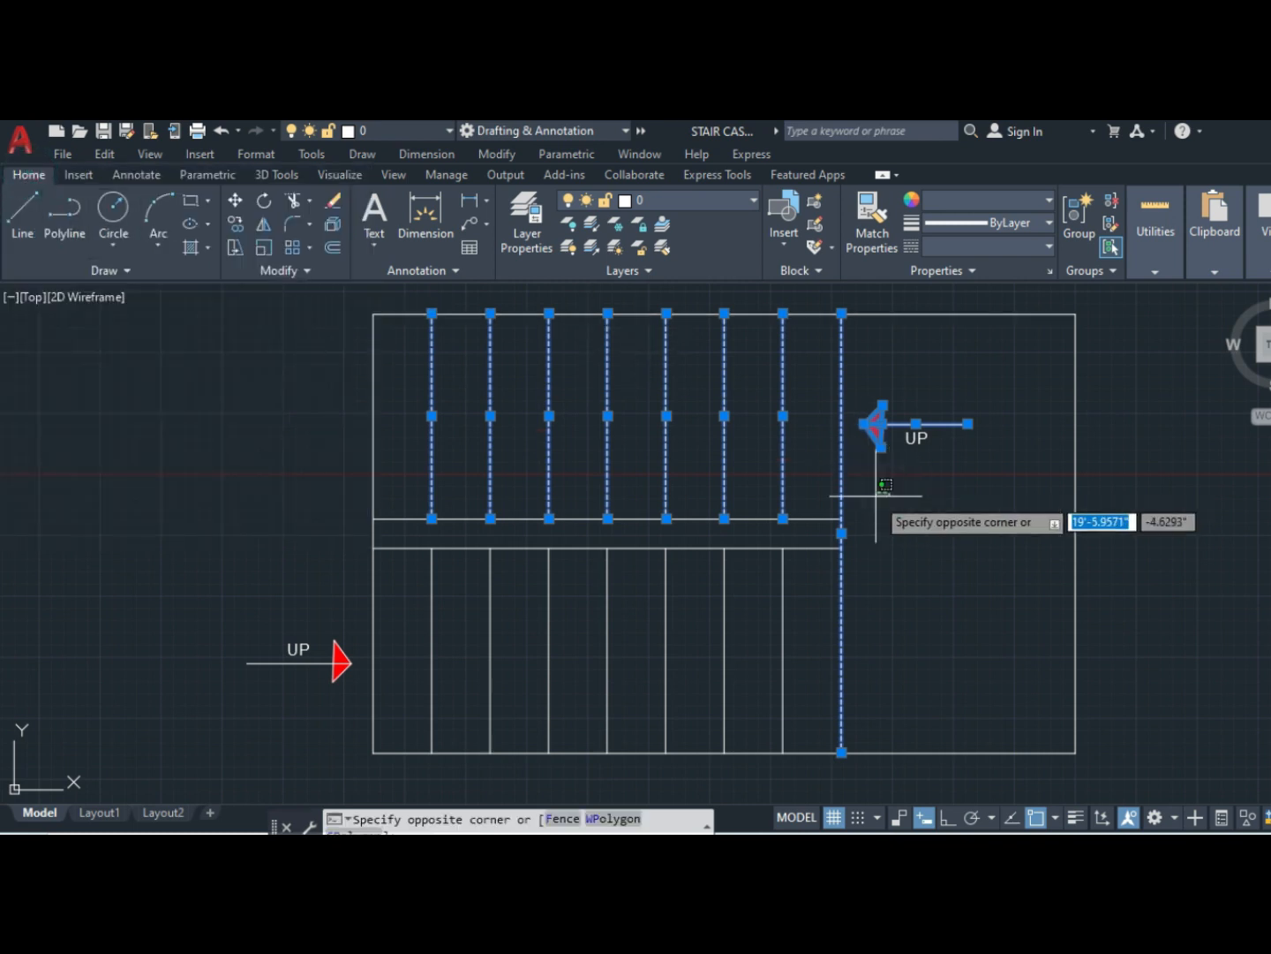
key("Escape")
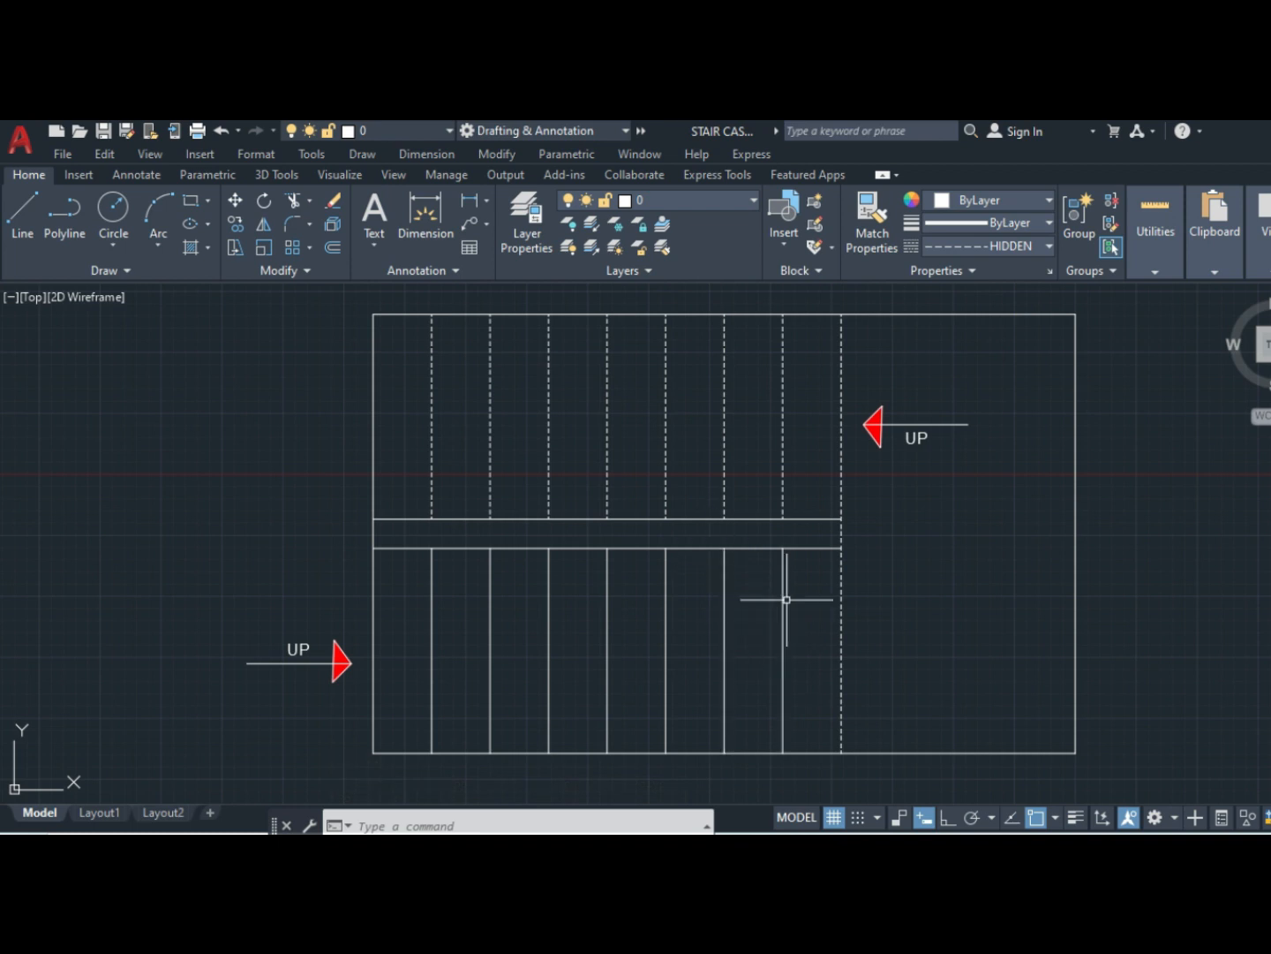
- Make Continuous the current linetype and draw a diagonal line from the sixth lower-flight tread's upper end to the landing edge line's lower end
left_click(1049, 246)
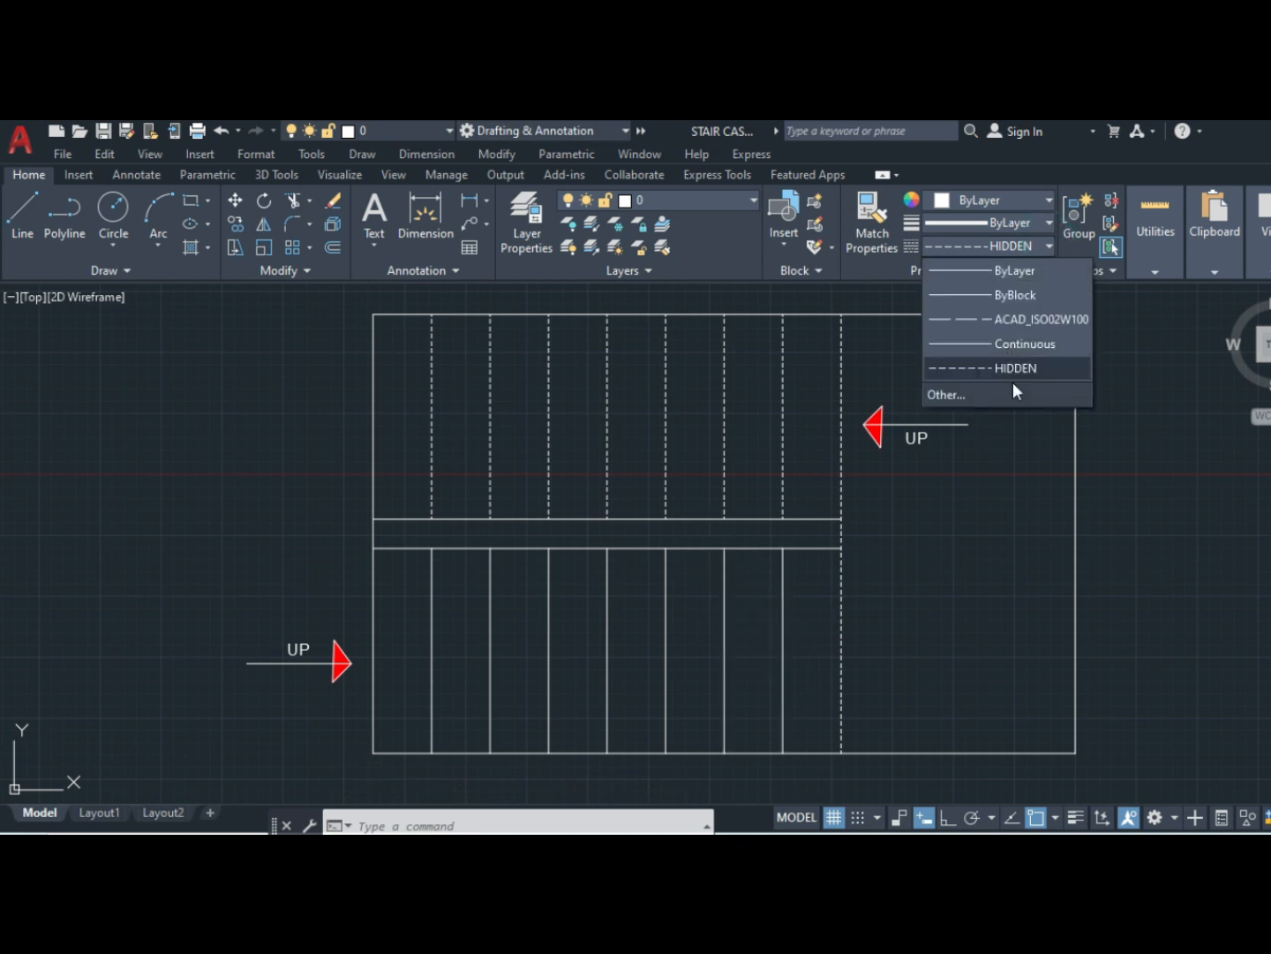
left_click(1026, 344)
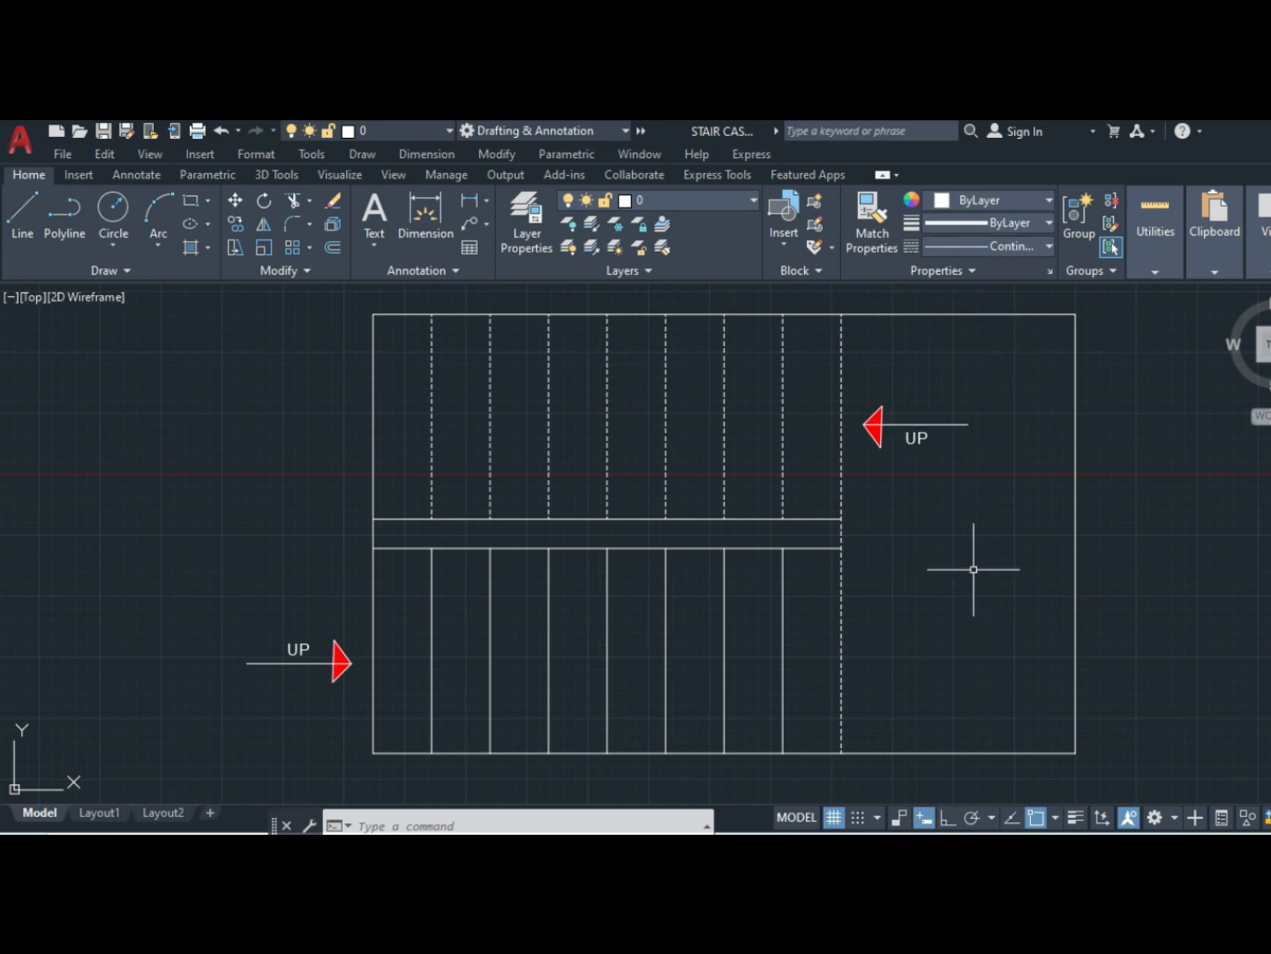
type("l")
key("Return")
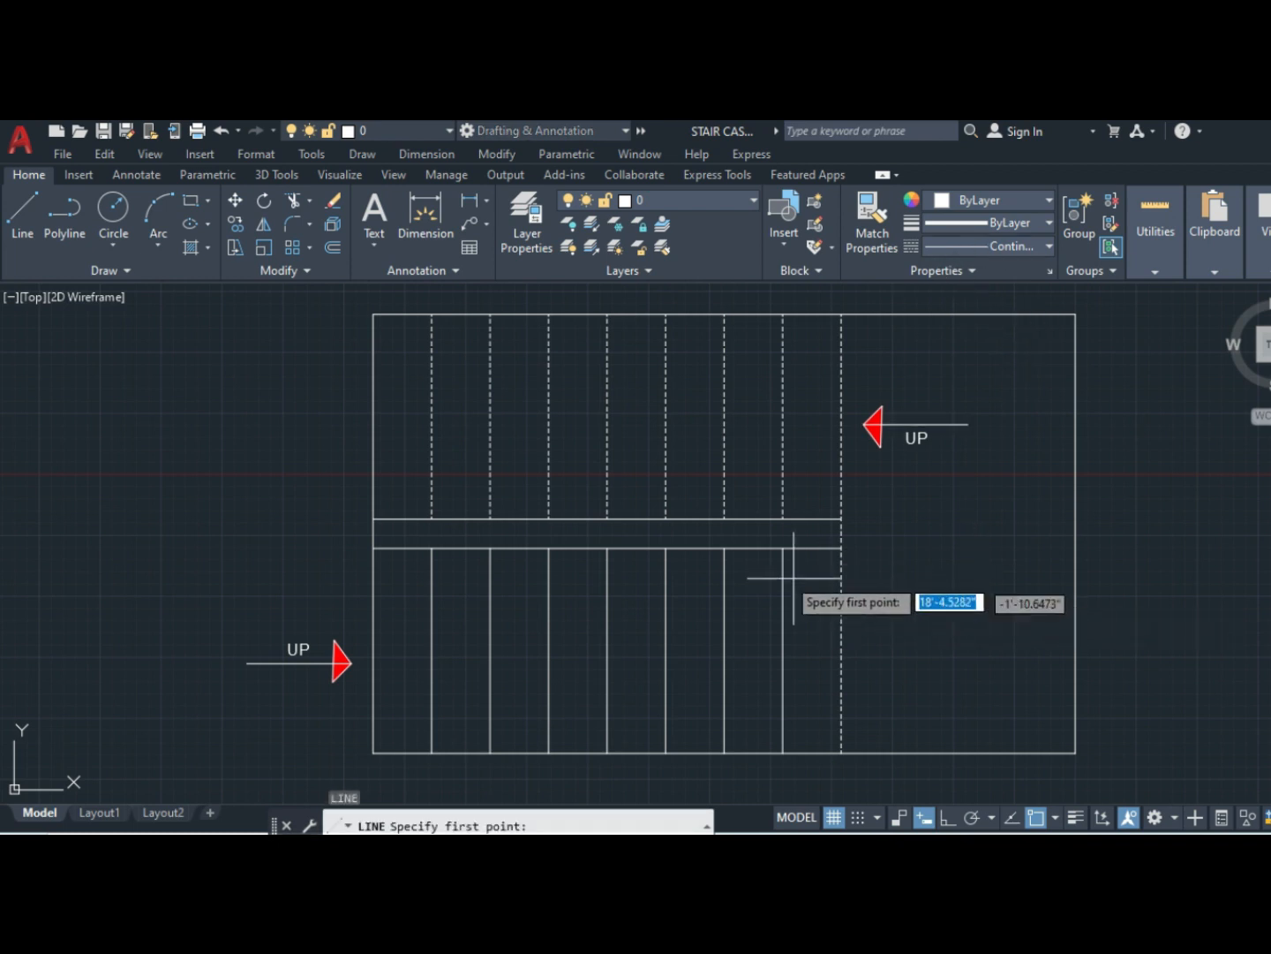
left_click(724, 548)
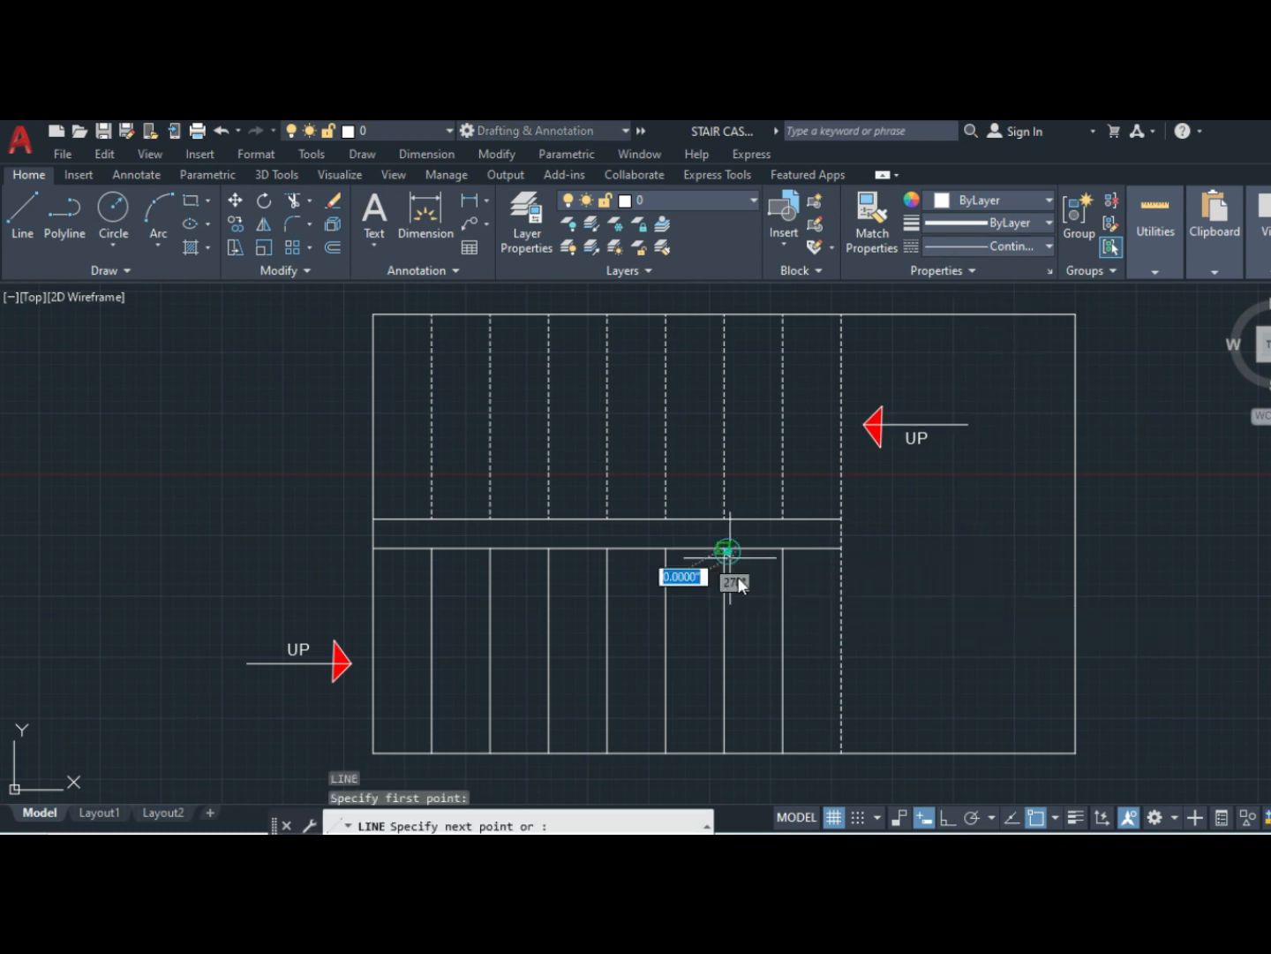
left_click(841, 753)
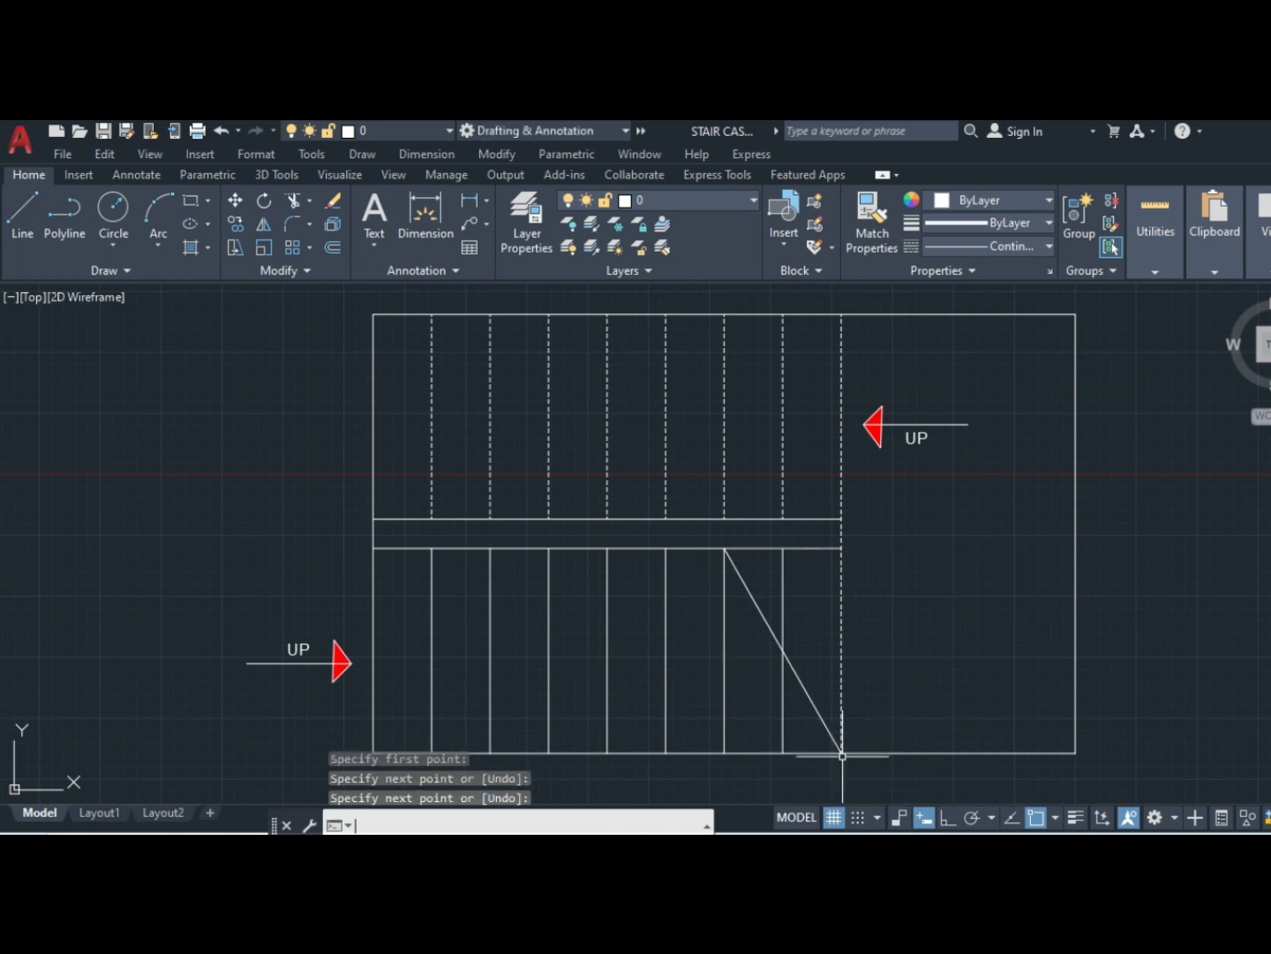
key("Return")
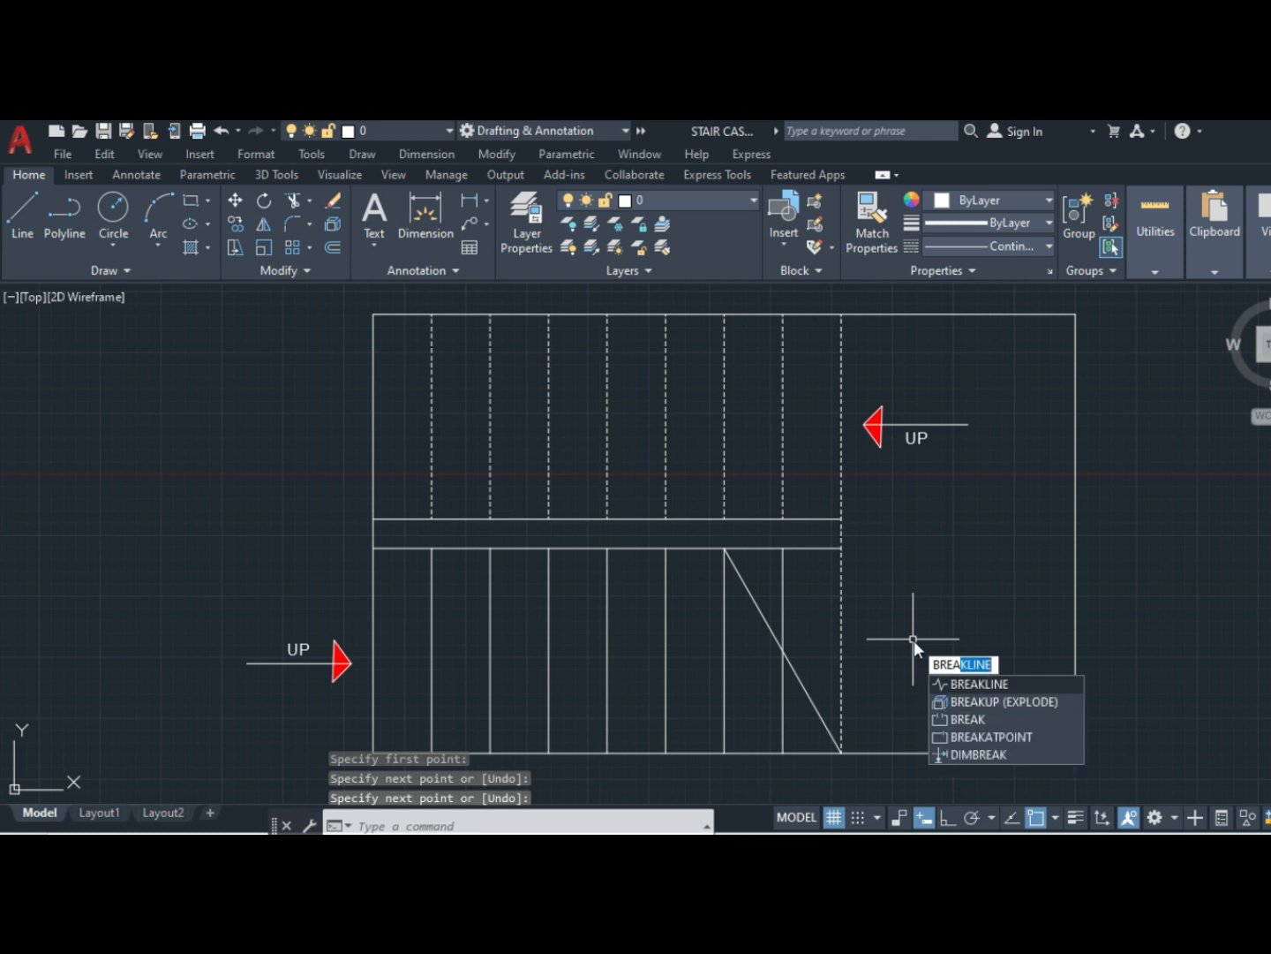
- Break the diagonal line twice with Endpoint snap turned off, opening a wide gap across its middle
left_click(976, 720)
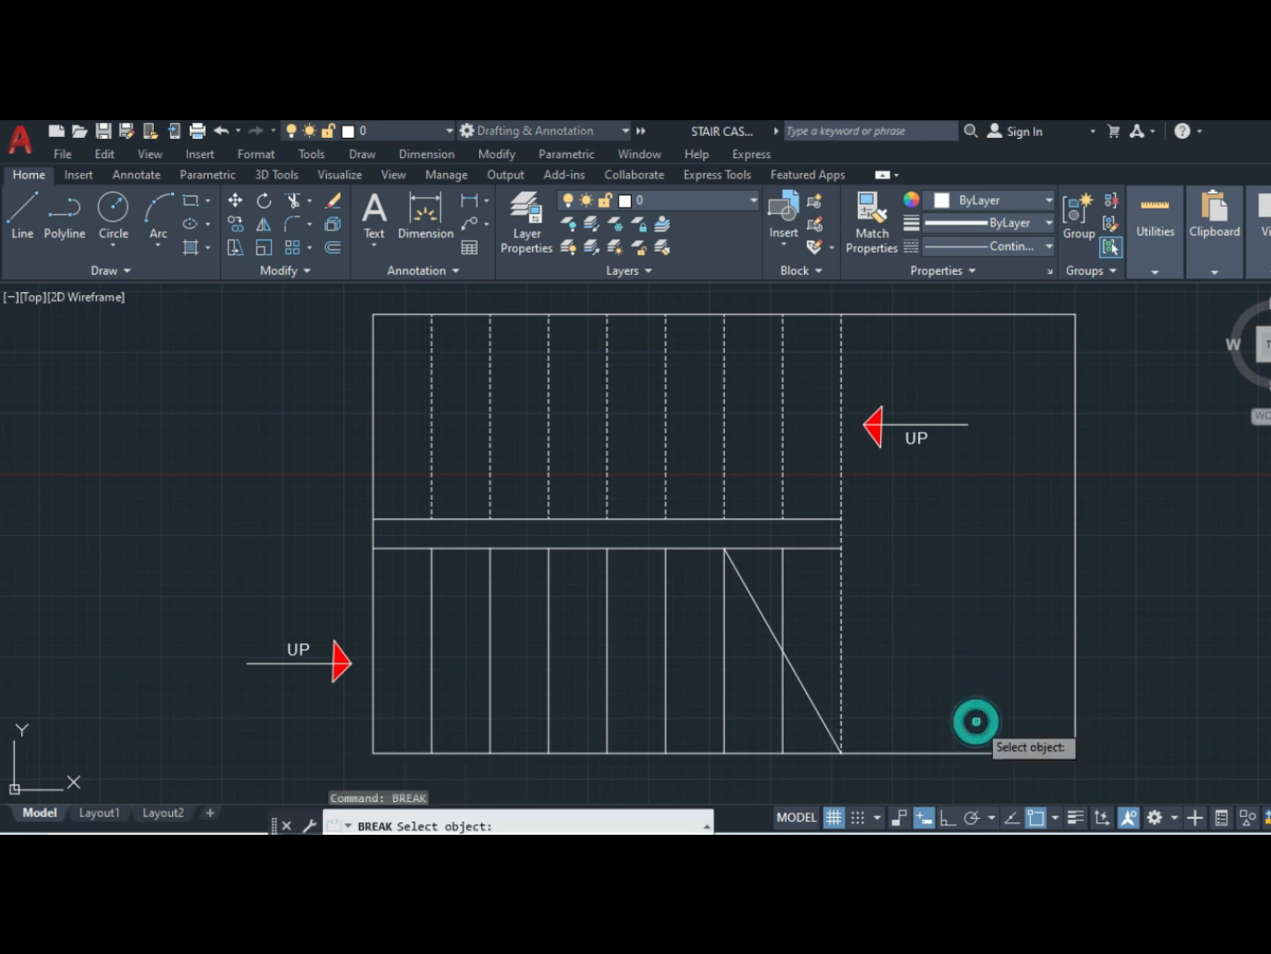
left_click(784, 655)
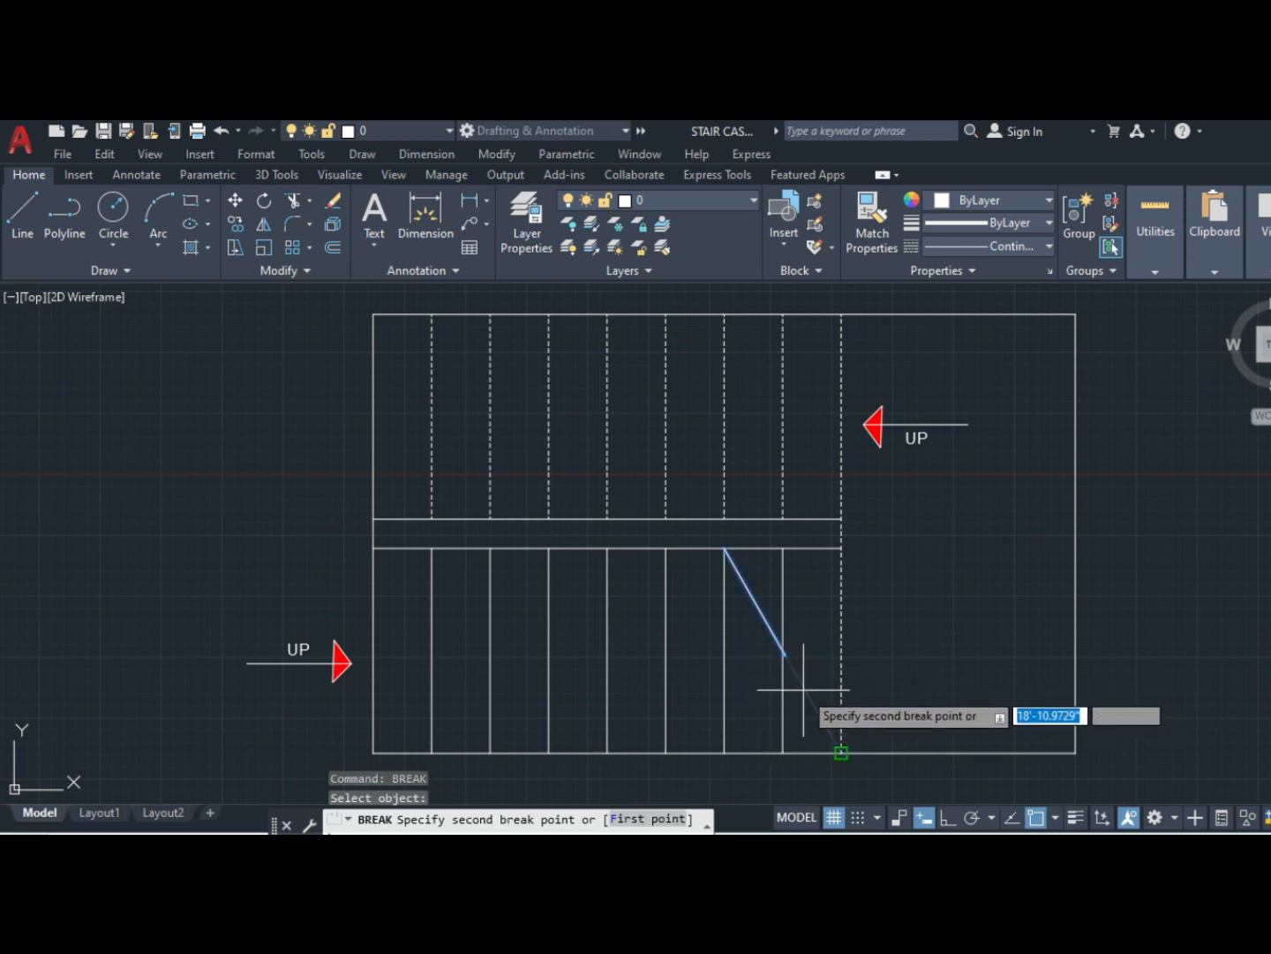
left_click(1055, 817)
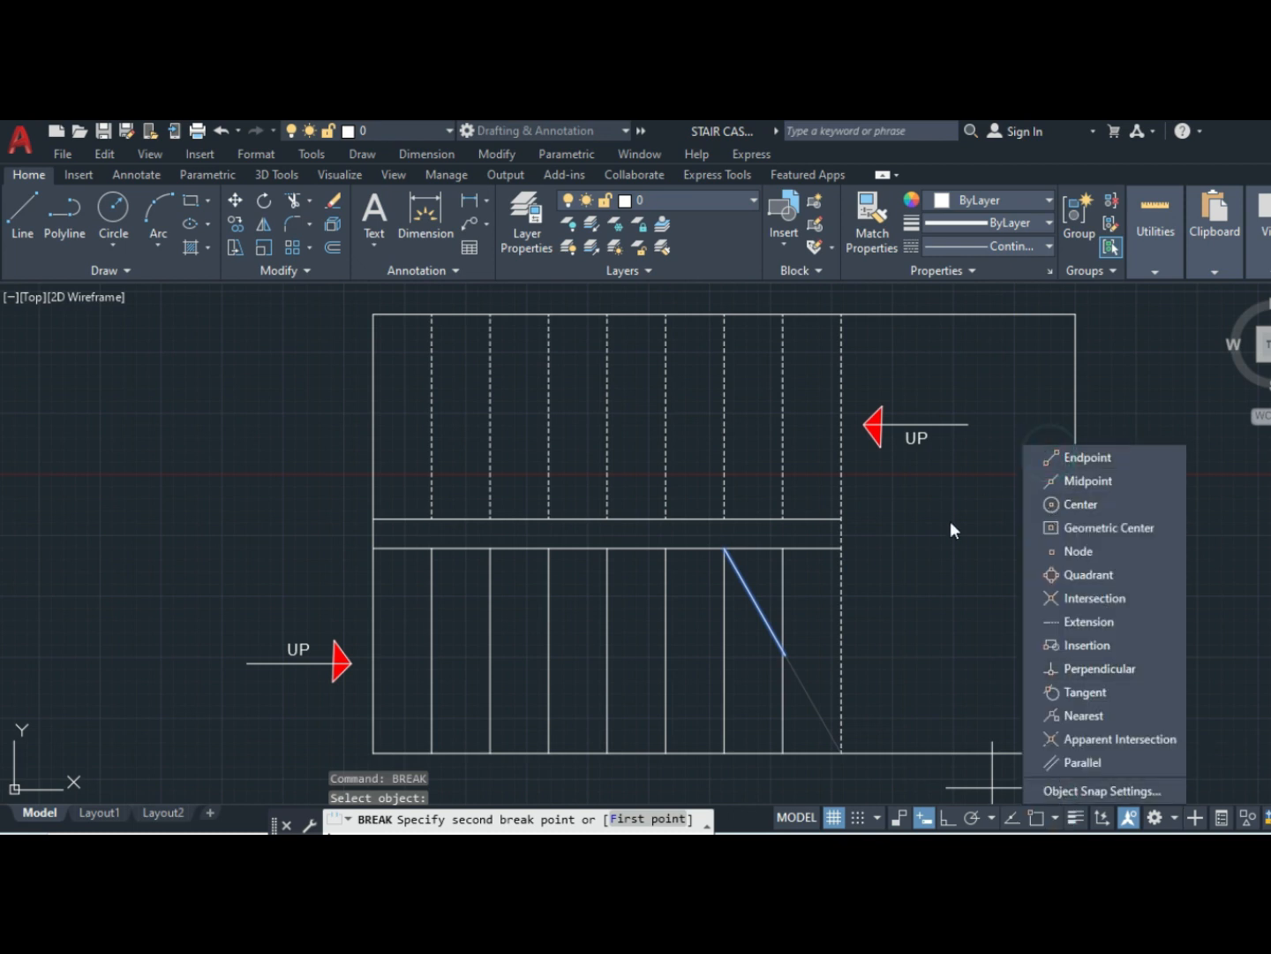
left_click(933, 562)
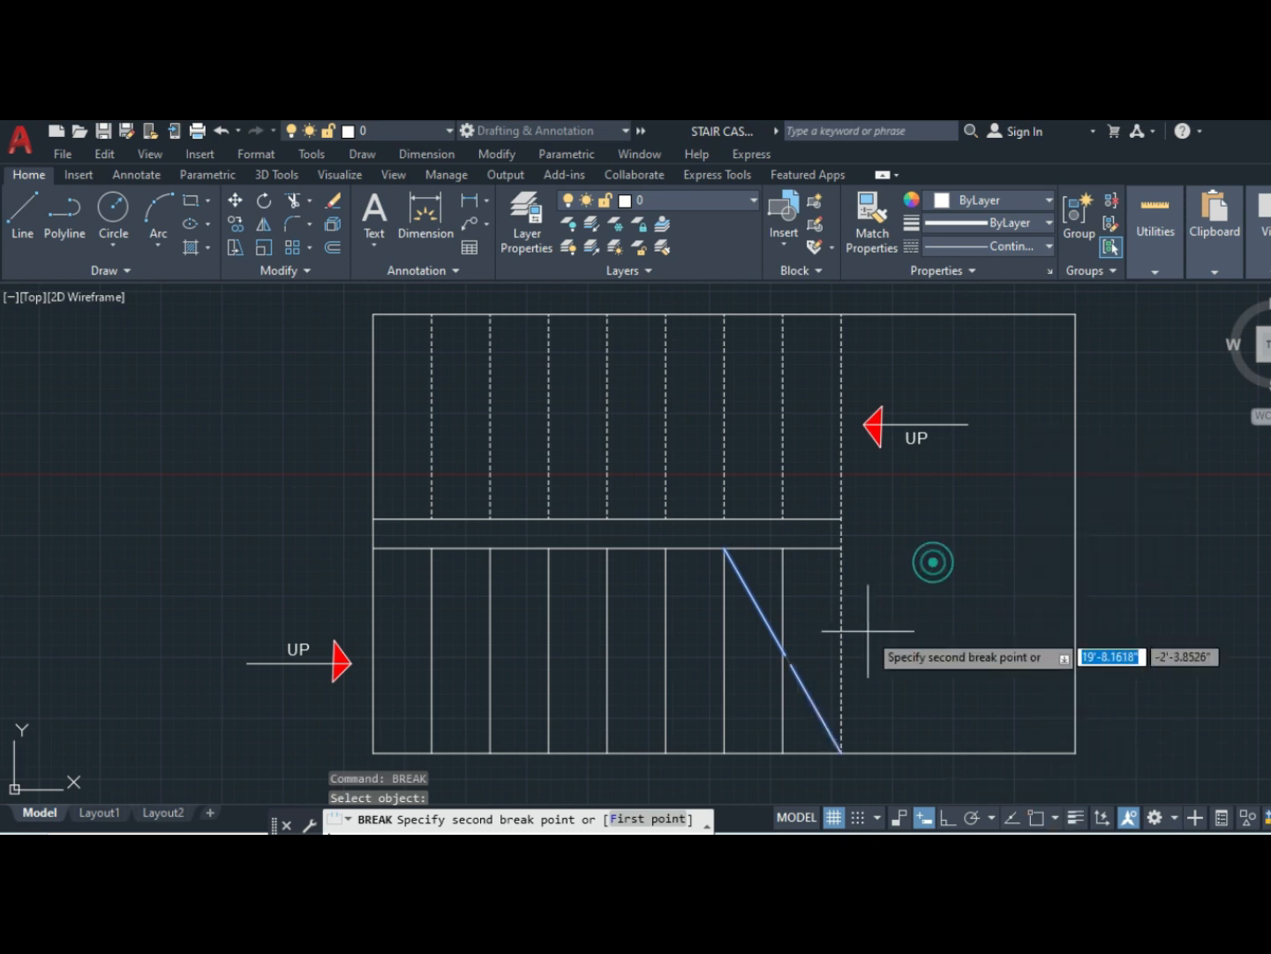
left_click(800, 687)
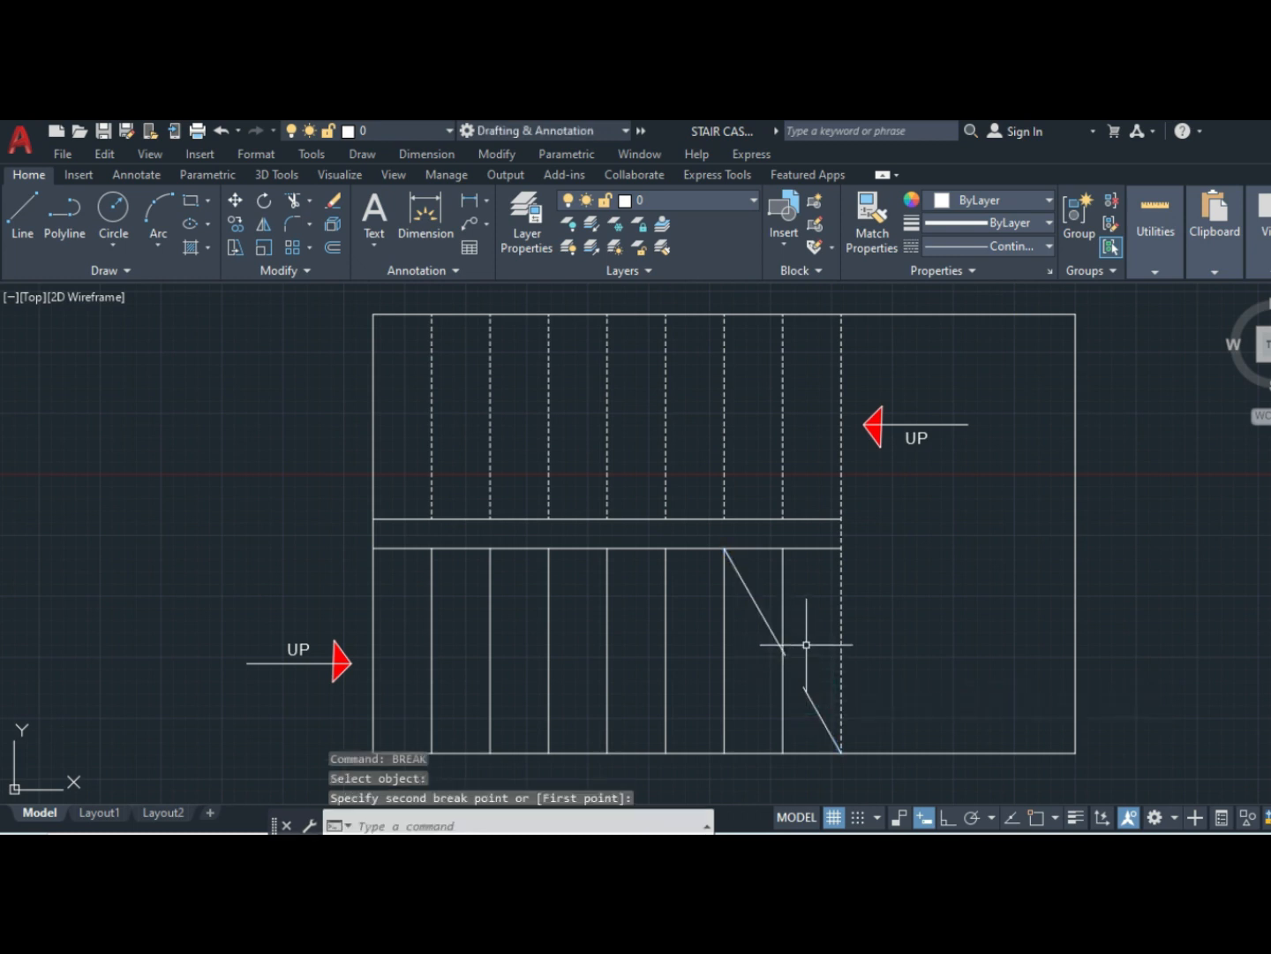
key("Return")
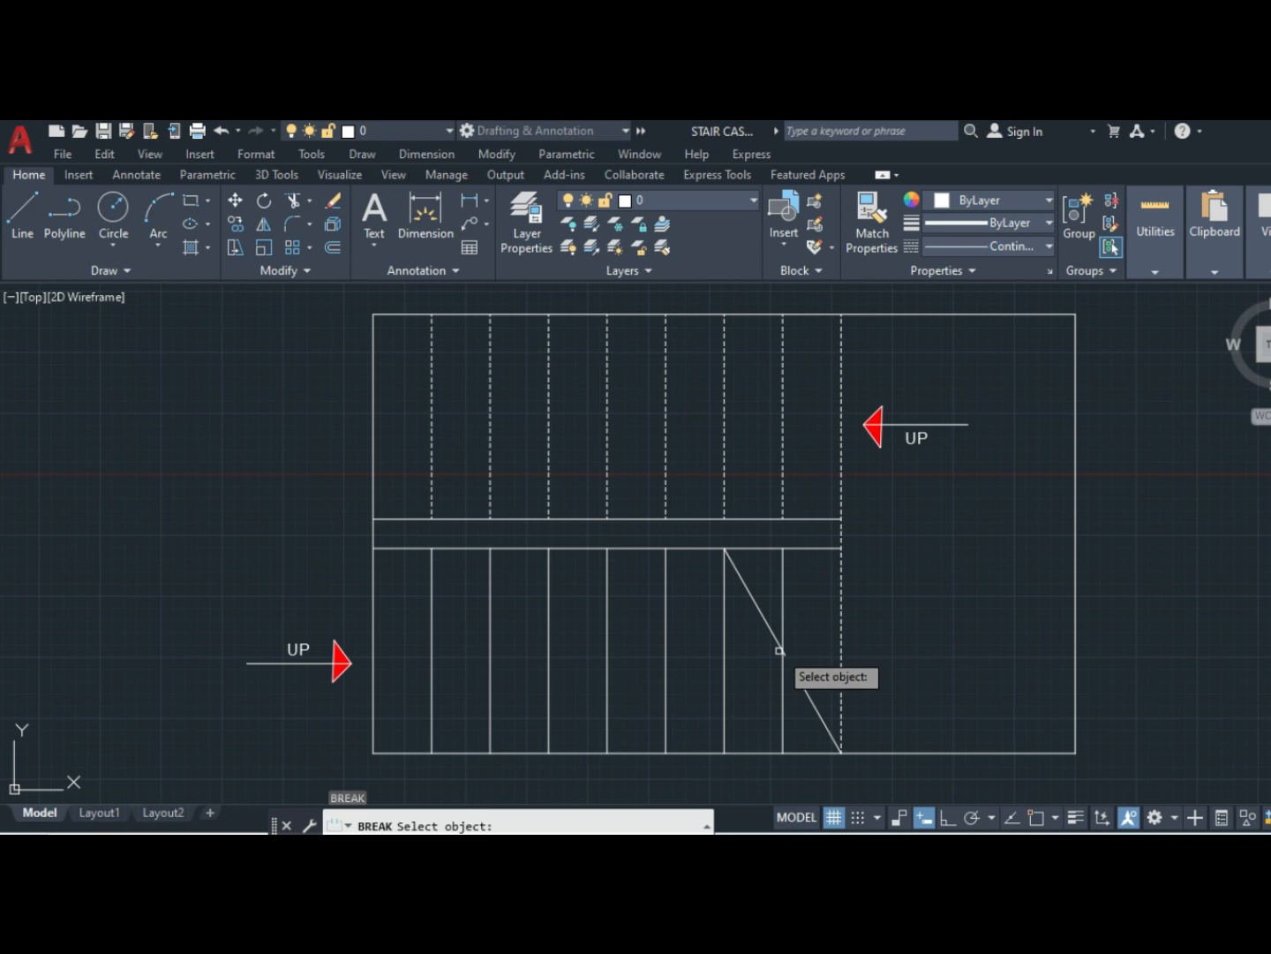
left_click(784, 653)
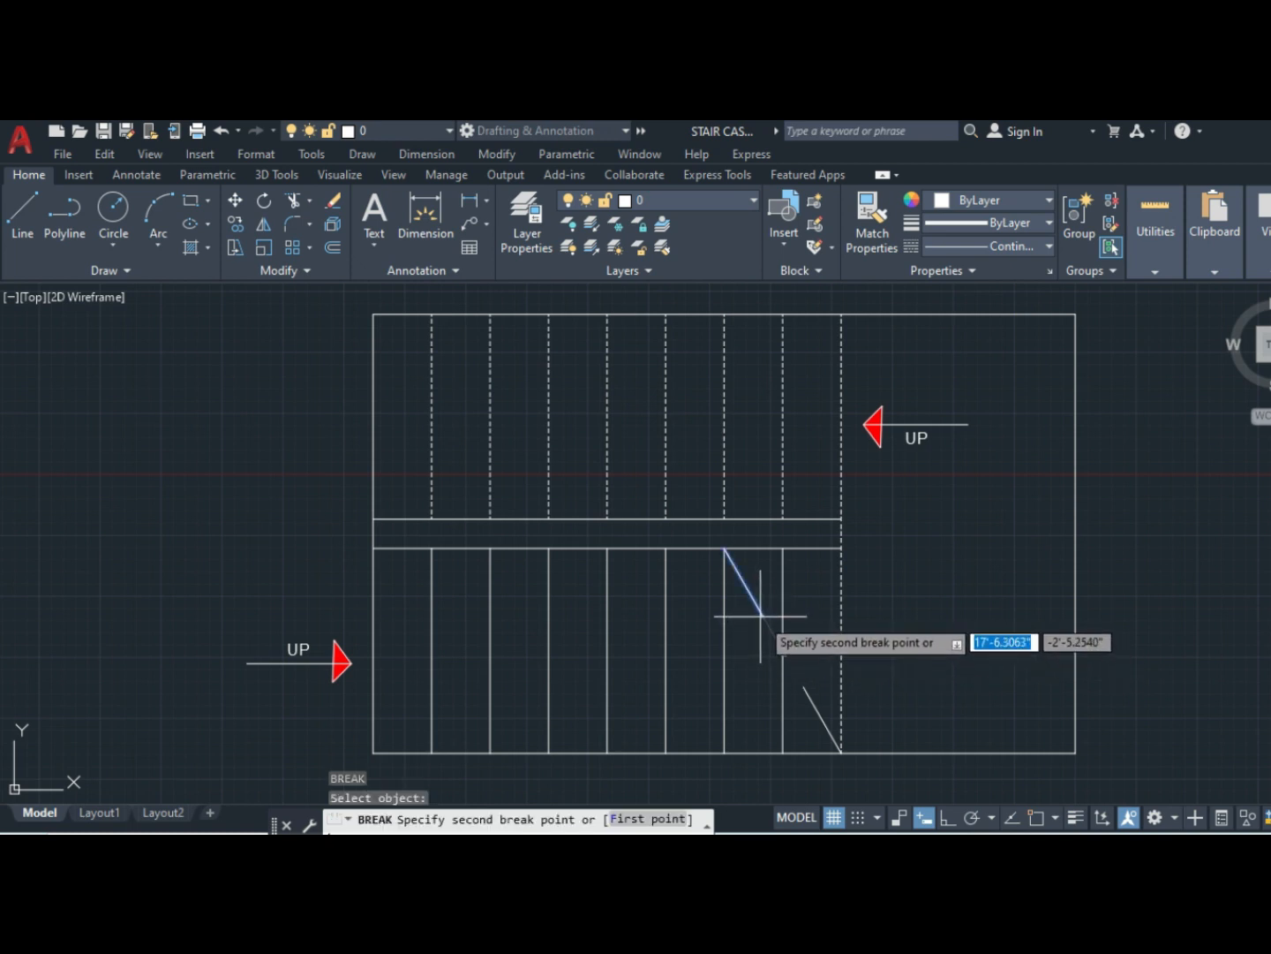
left_click(760, 615)
key("Return")
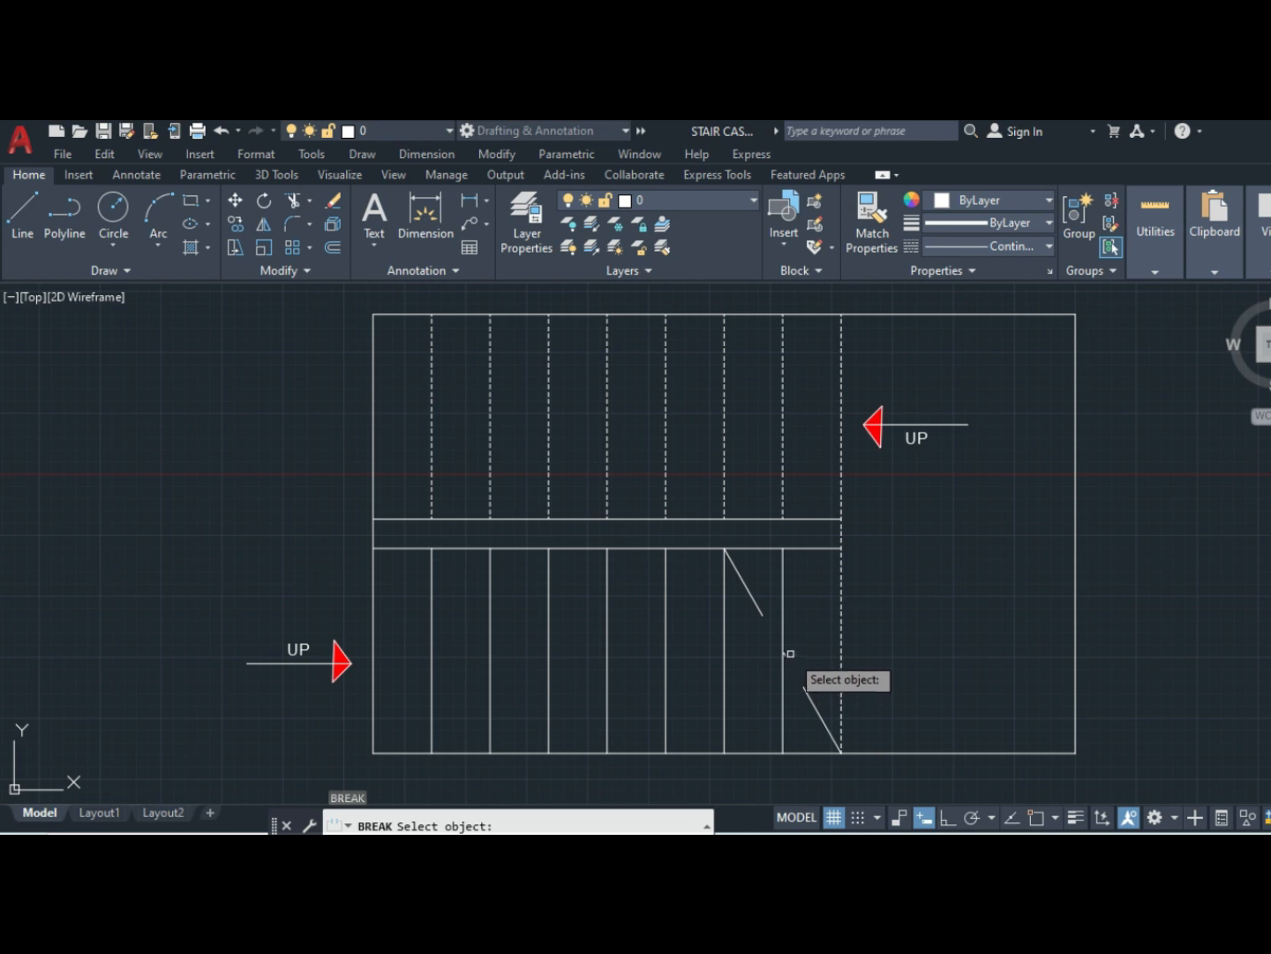
key("Escape")
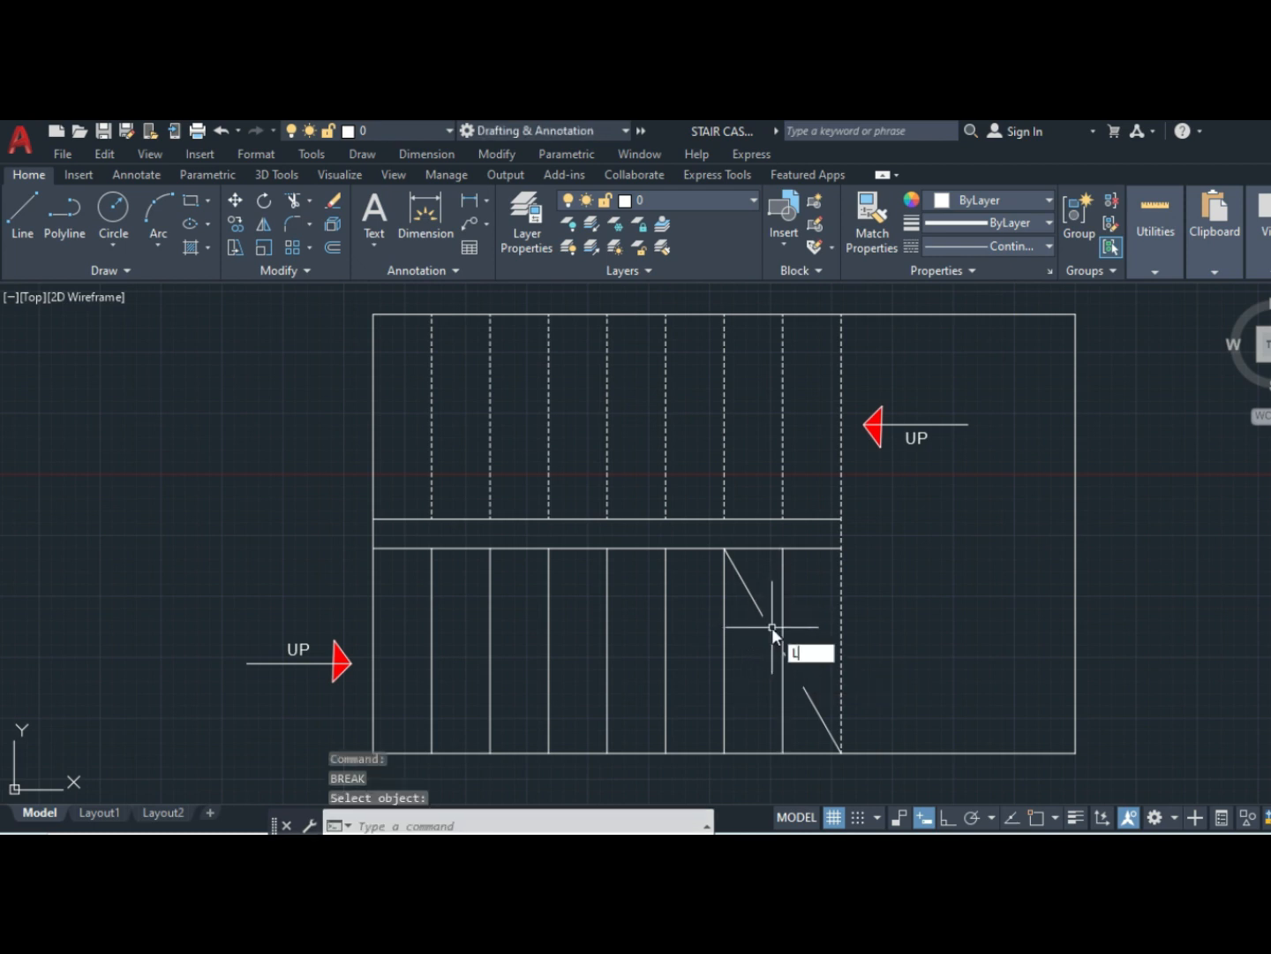
- Turn Endpoint snap on and draw a three-segment zigzag joining the broken diagonal's two inner ends
type("L")
key("Return")
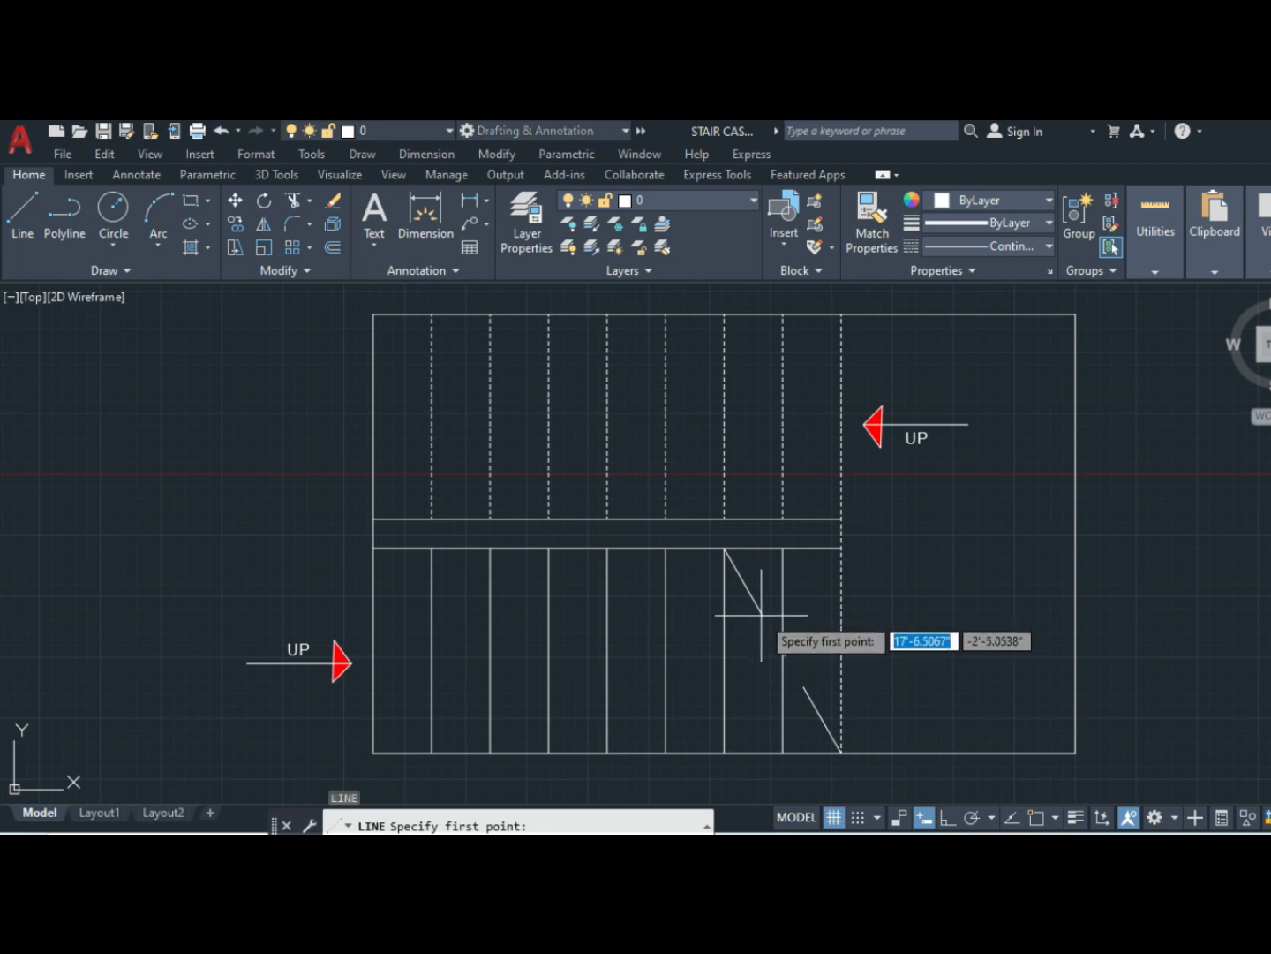
left_click(1056, 820)
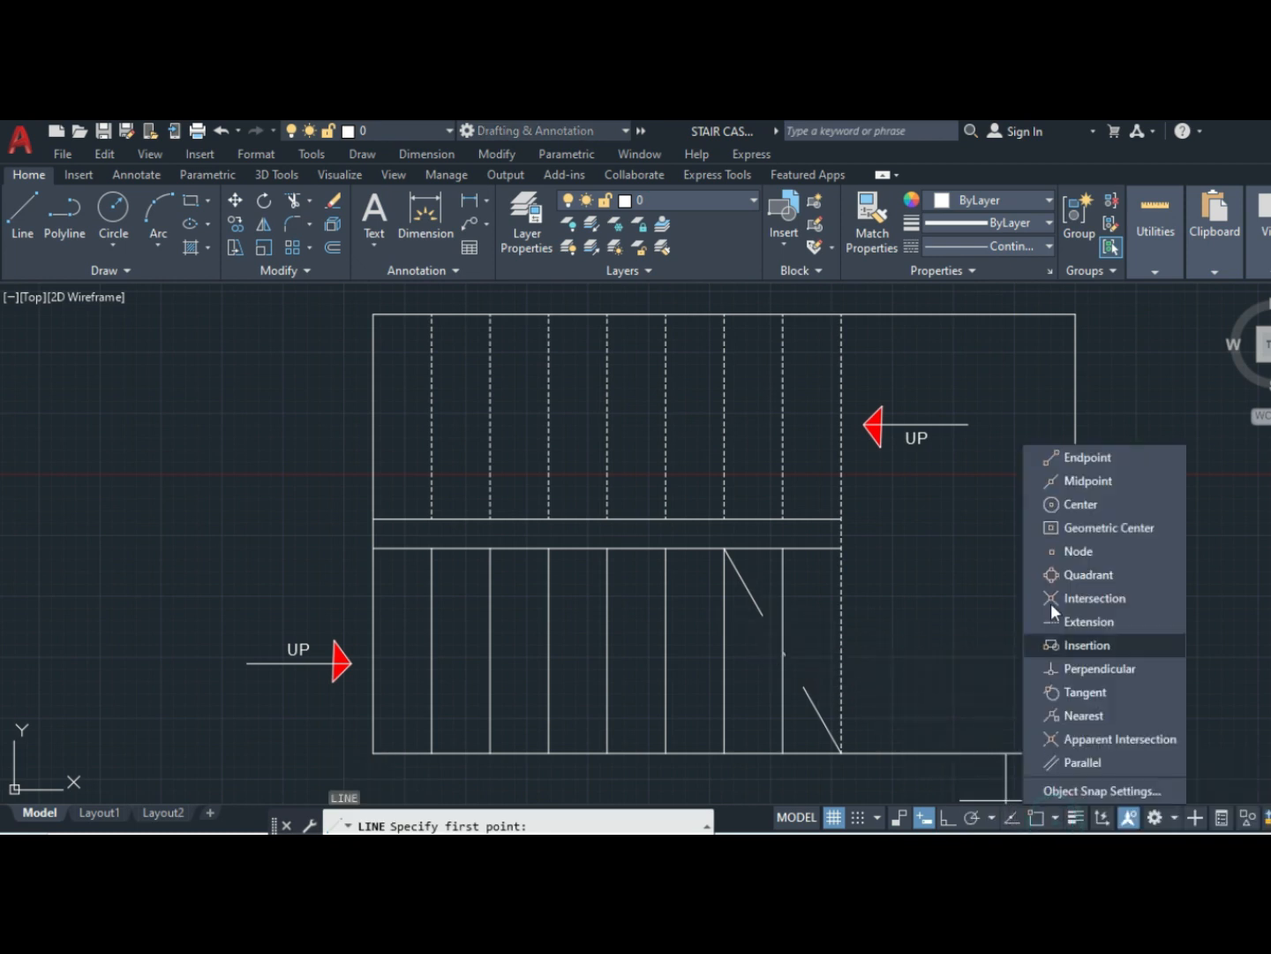
left_click(1051, 456)
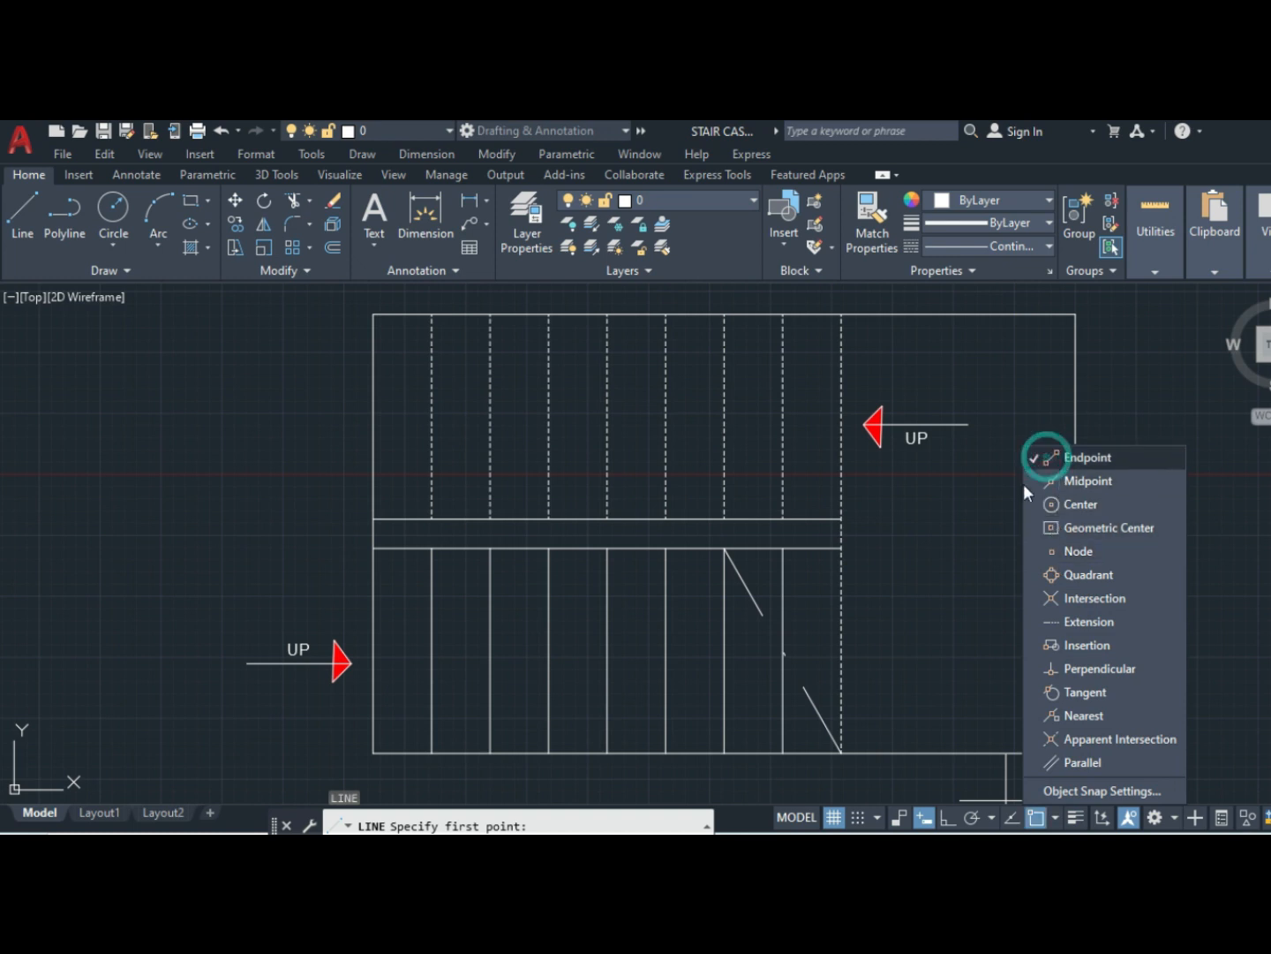
left_click(763, 614)
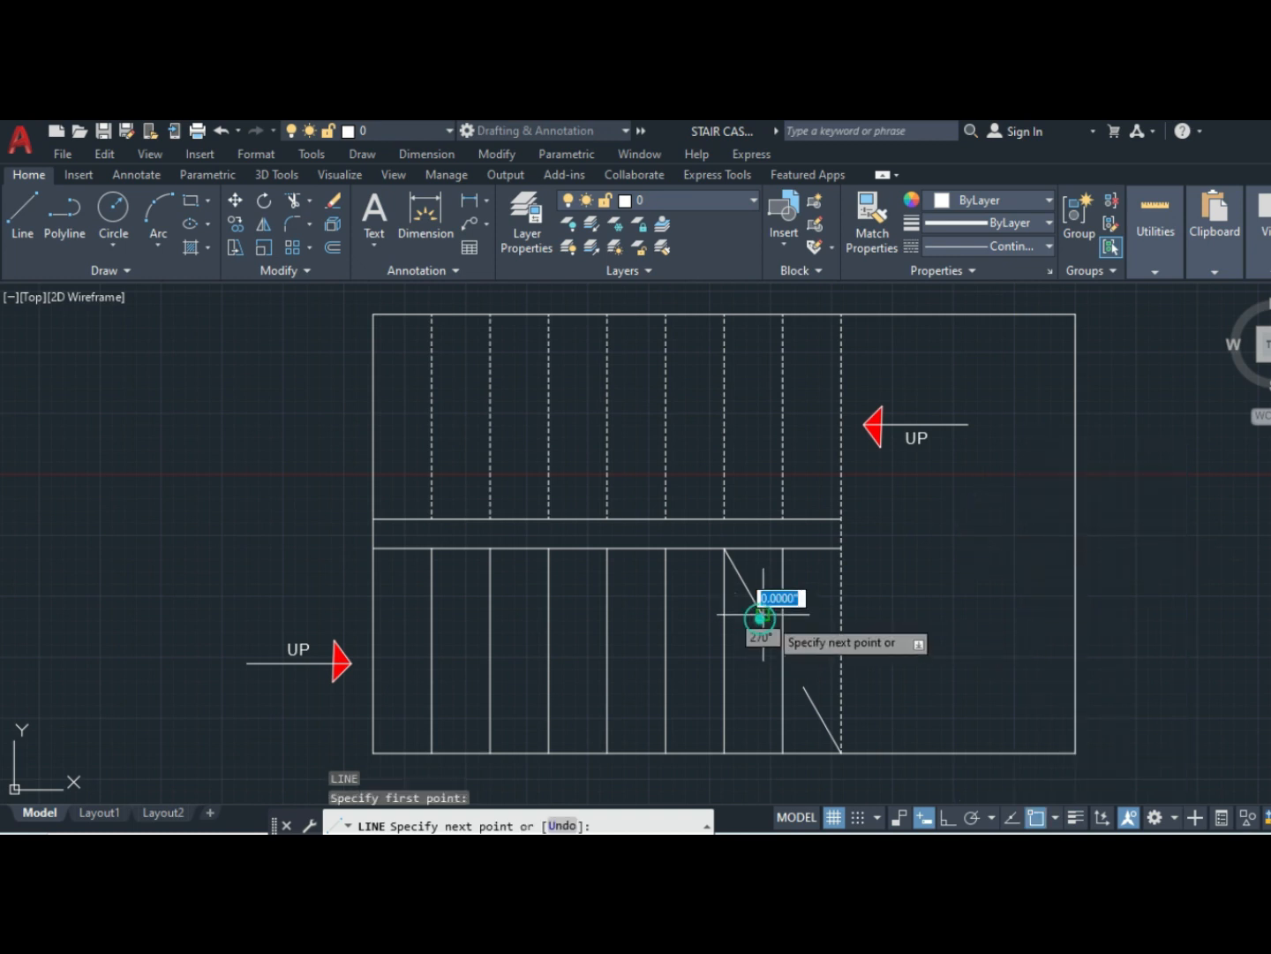
left_click(809, 608)
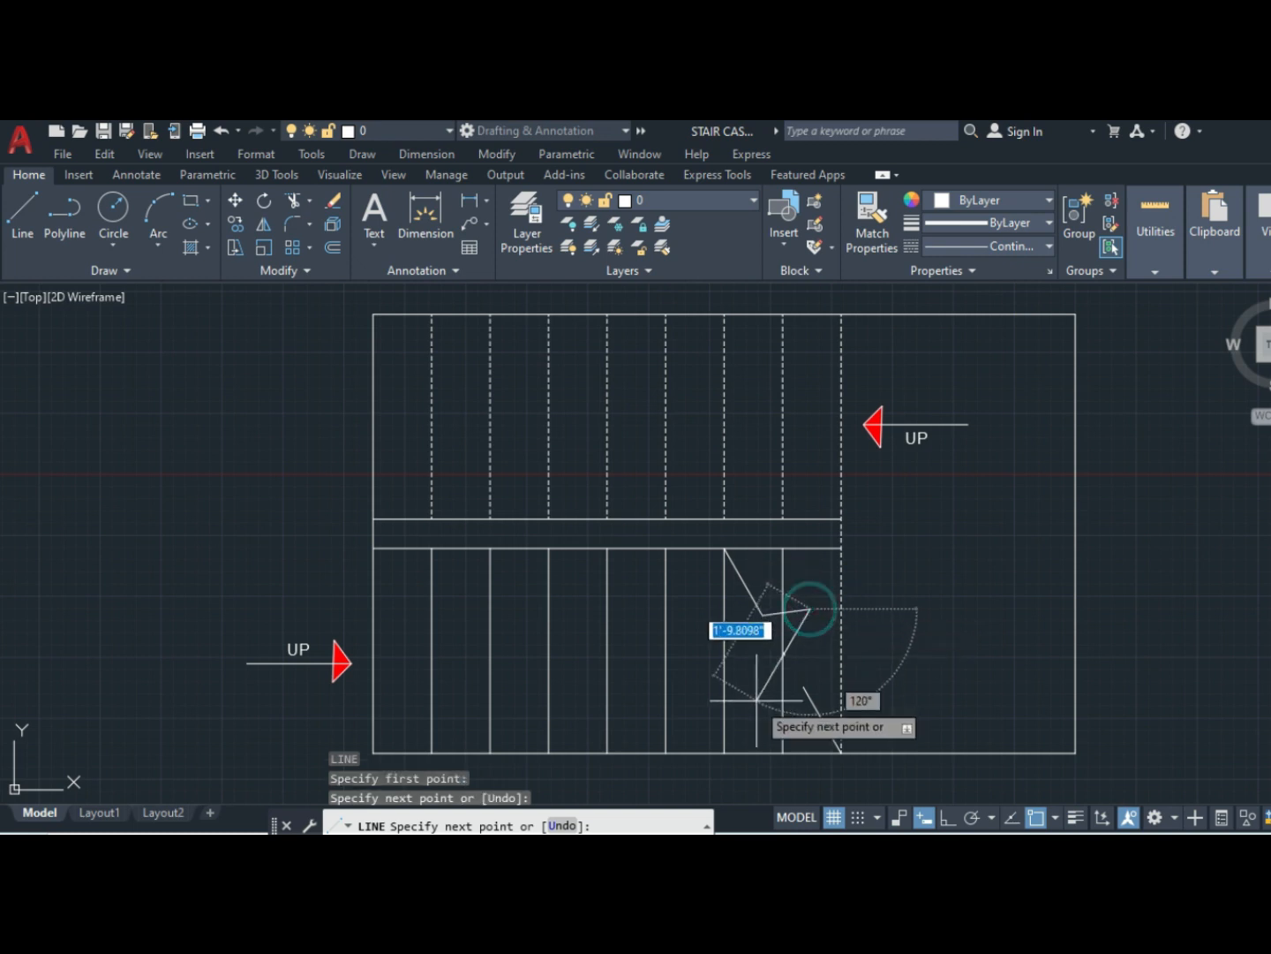
left_click(769, 662)
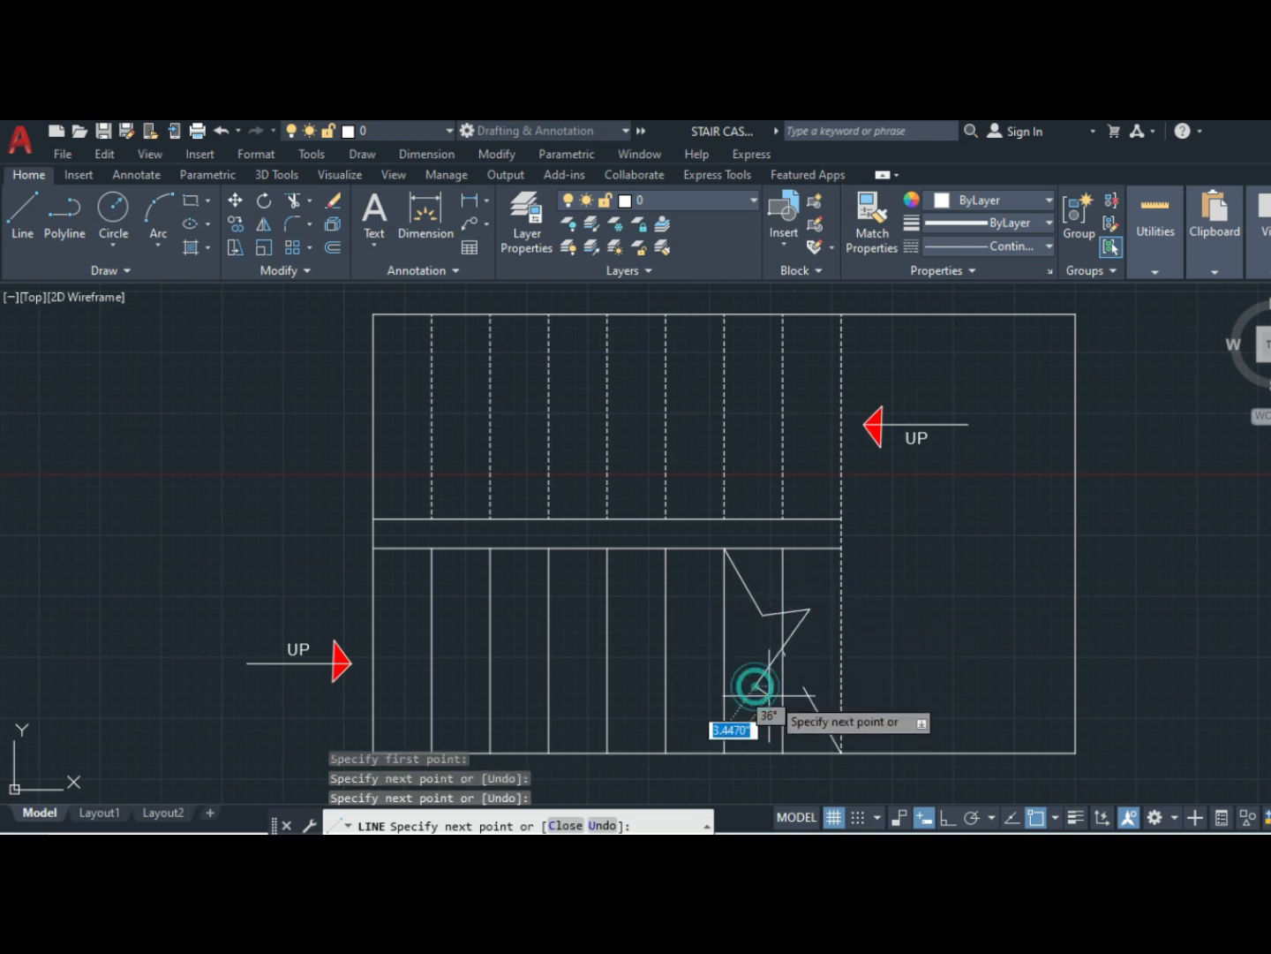
left_click(755, 686)
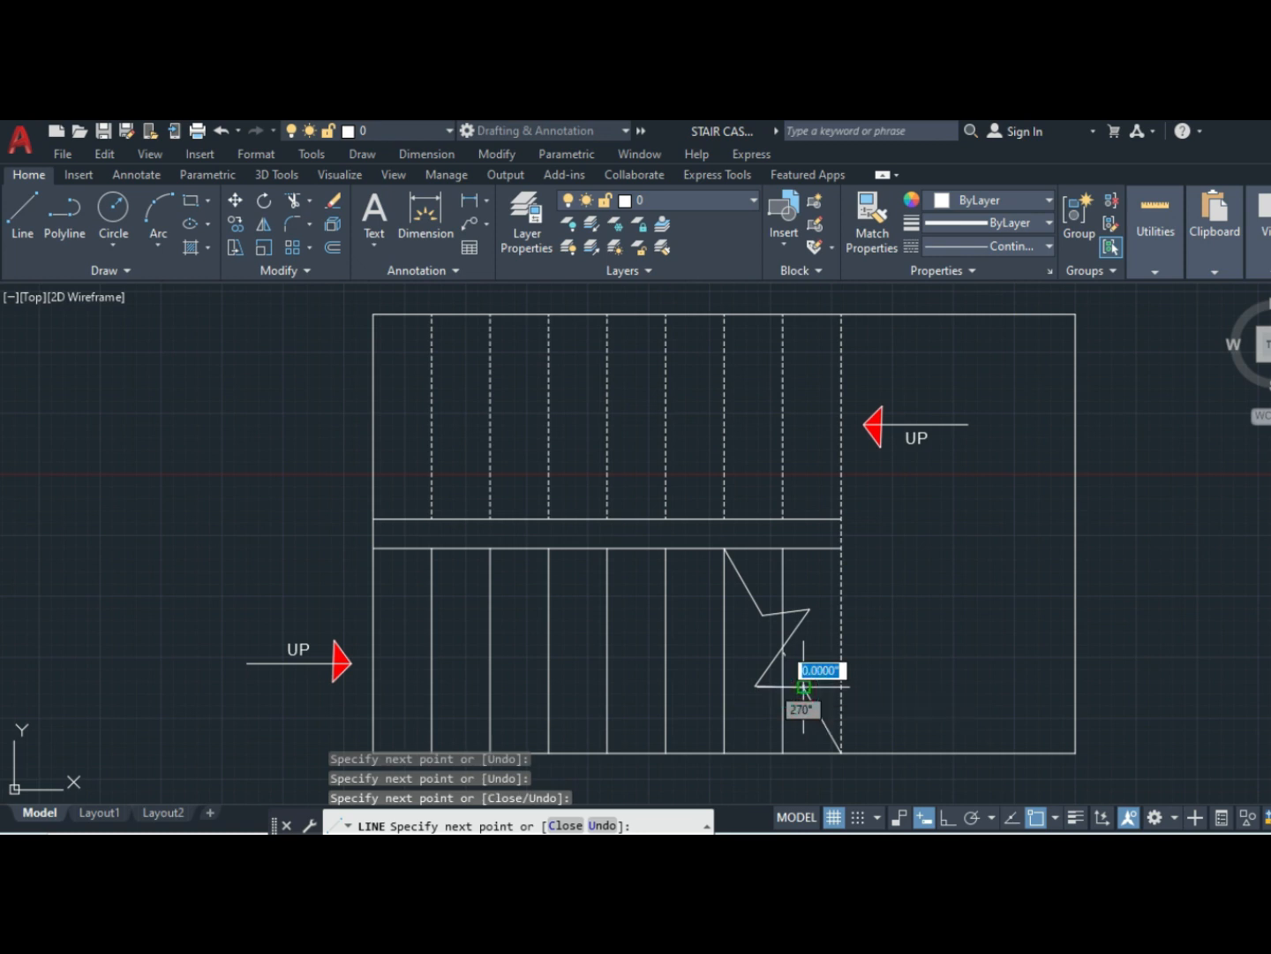
left_click(803, 687)
key("Return")
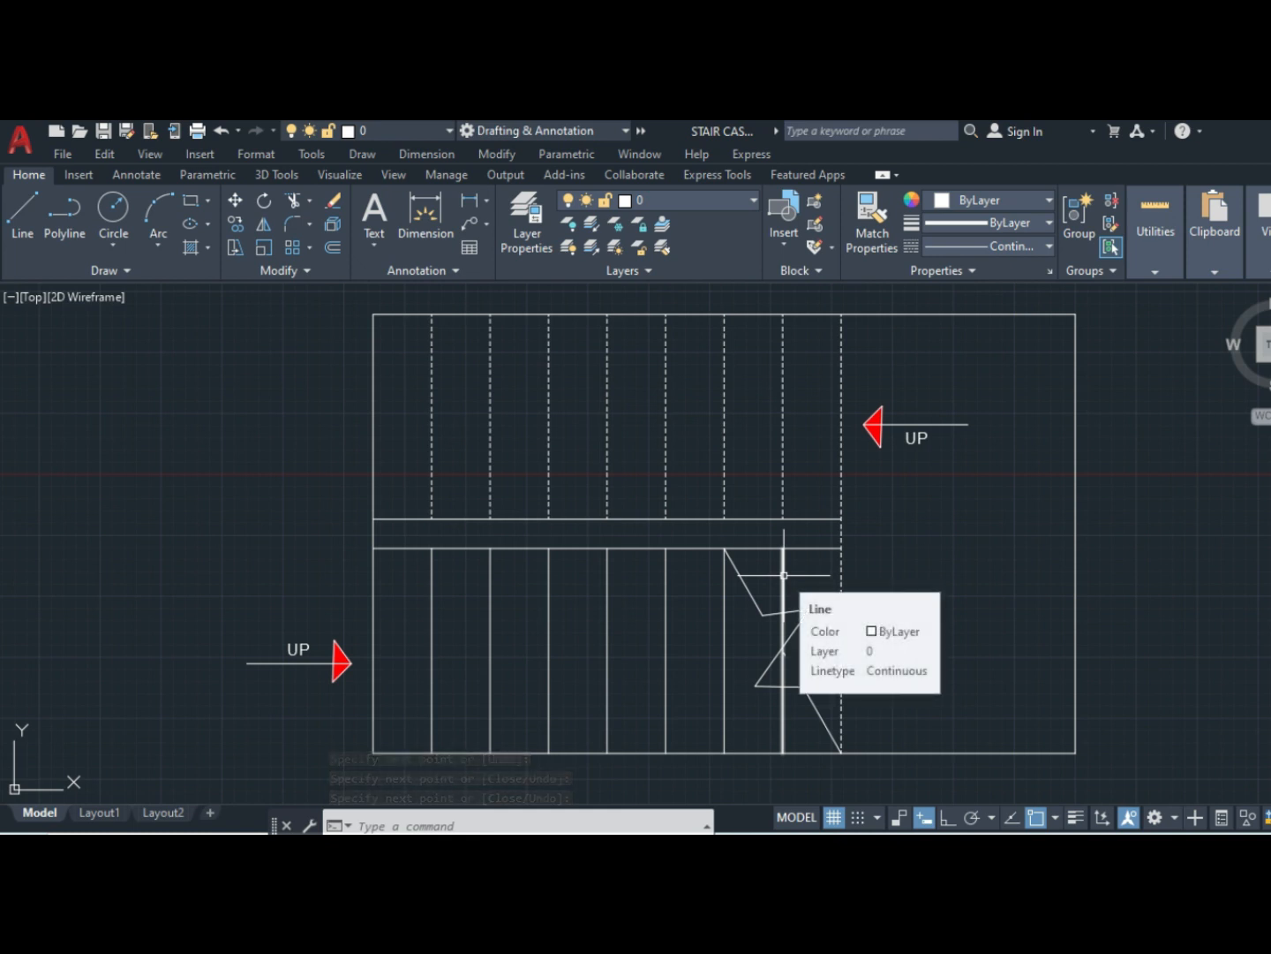
- Change the lower flight's last tread line before the landing to the HIDDEN linetype with a linetype scale of 4
left_click(783, 575)
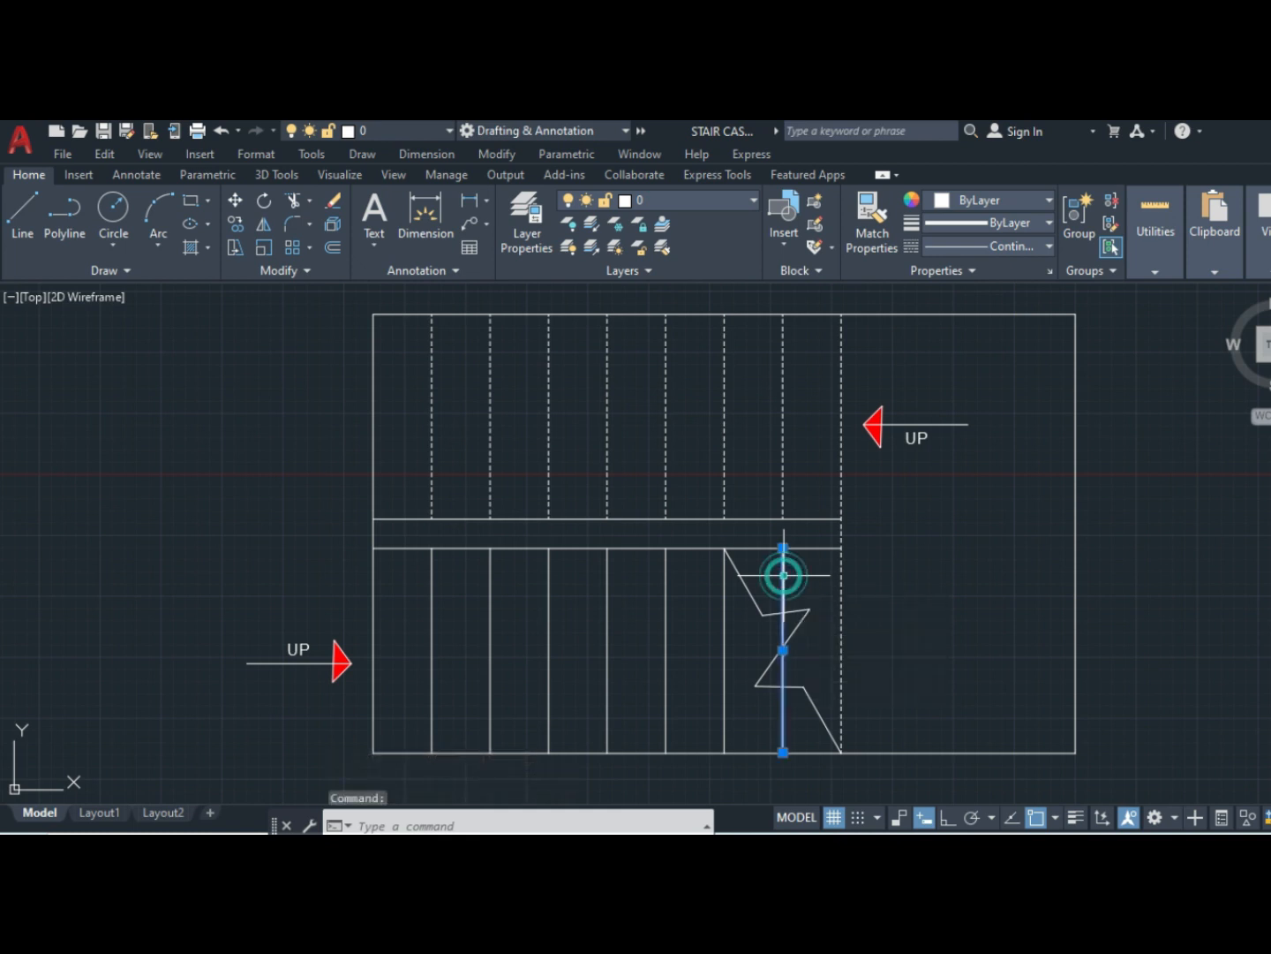
left_click(1048, 246)
left_click(1040, 369)
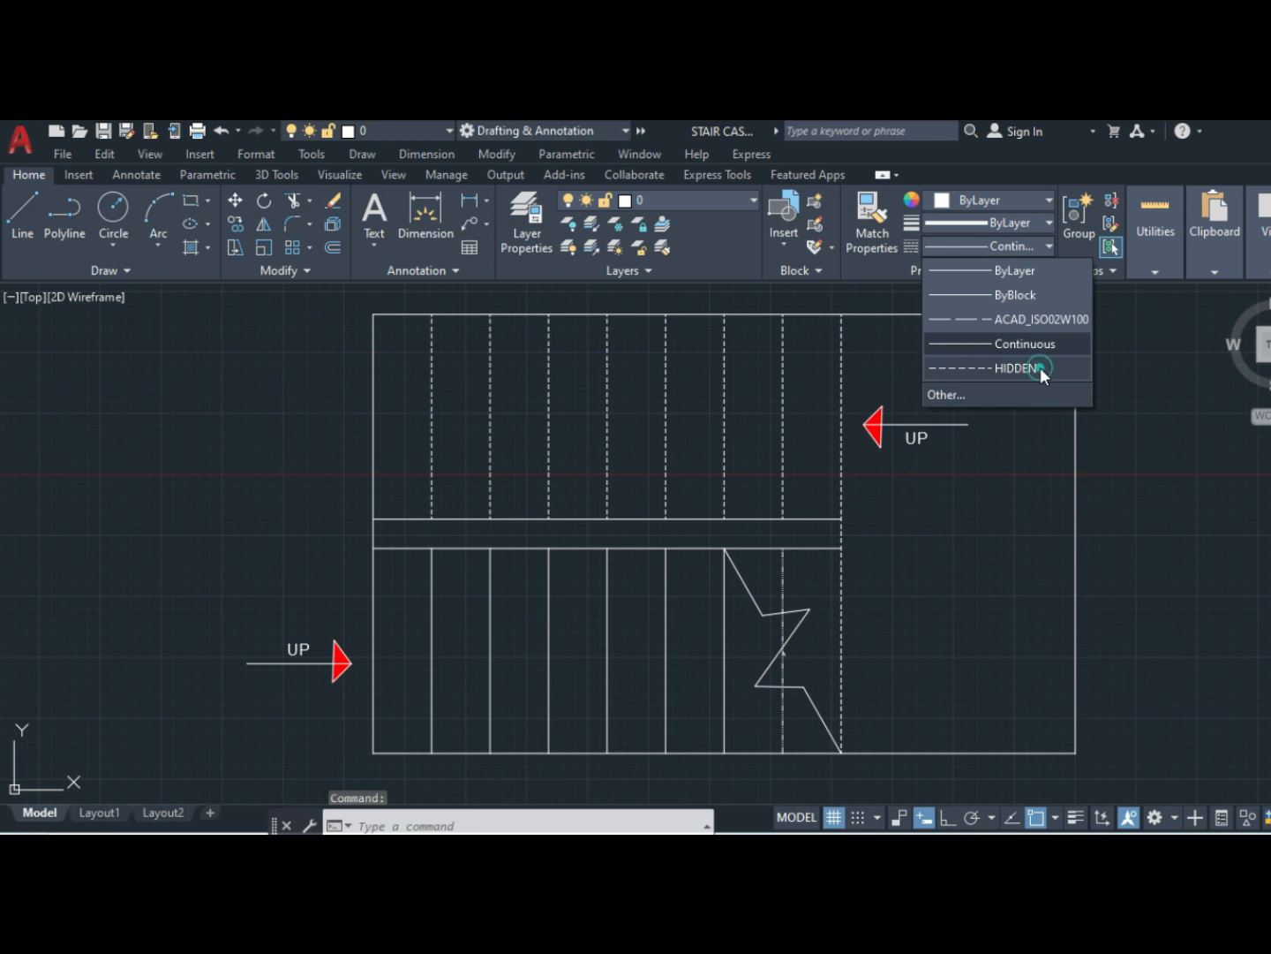
right_click(782, 602)
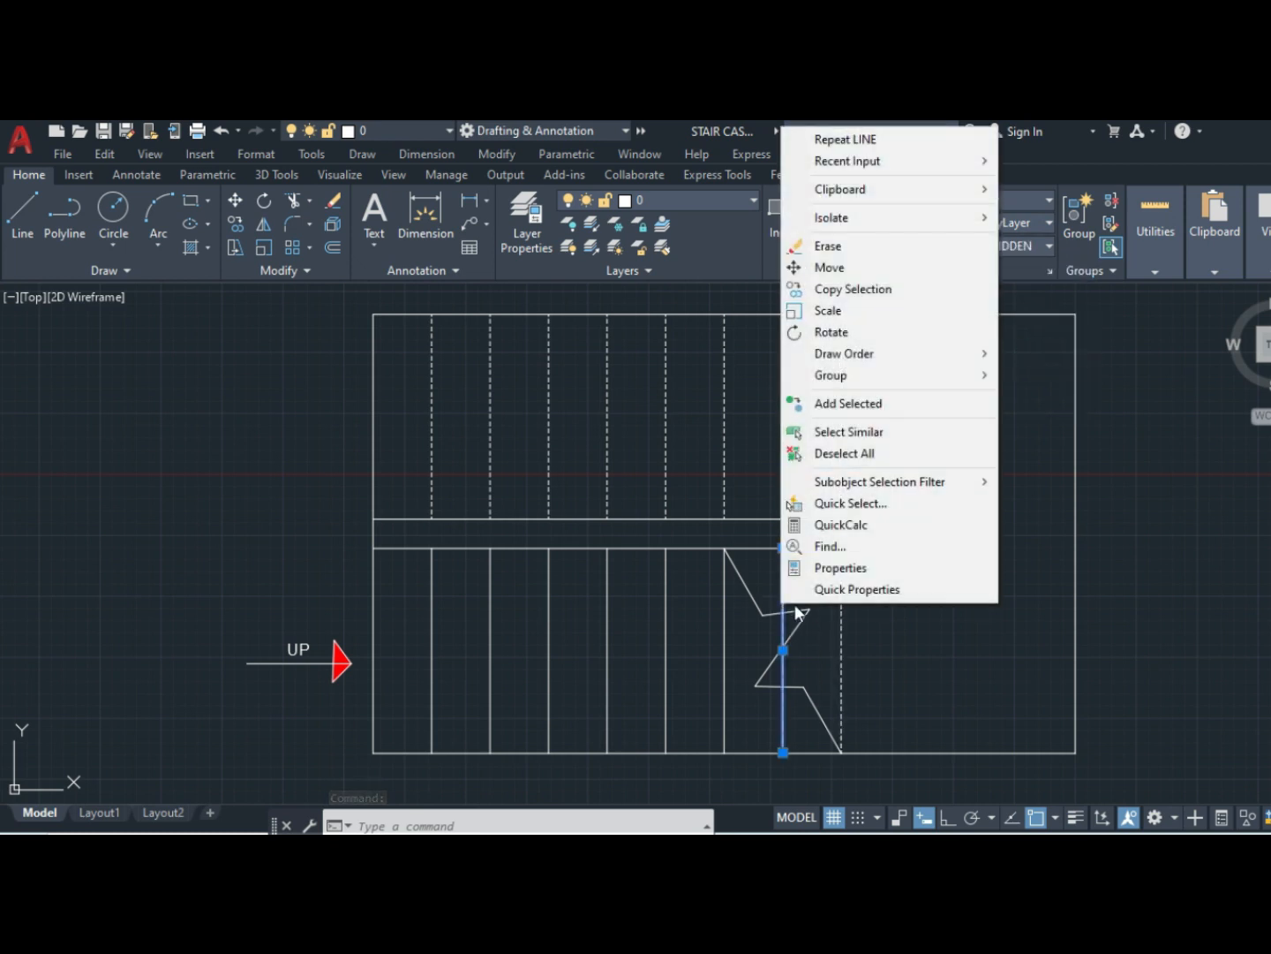
left_click(843, 568)
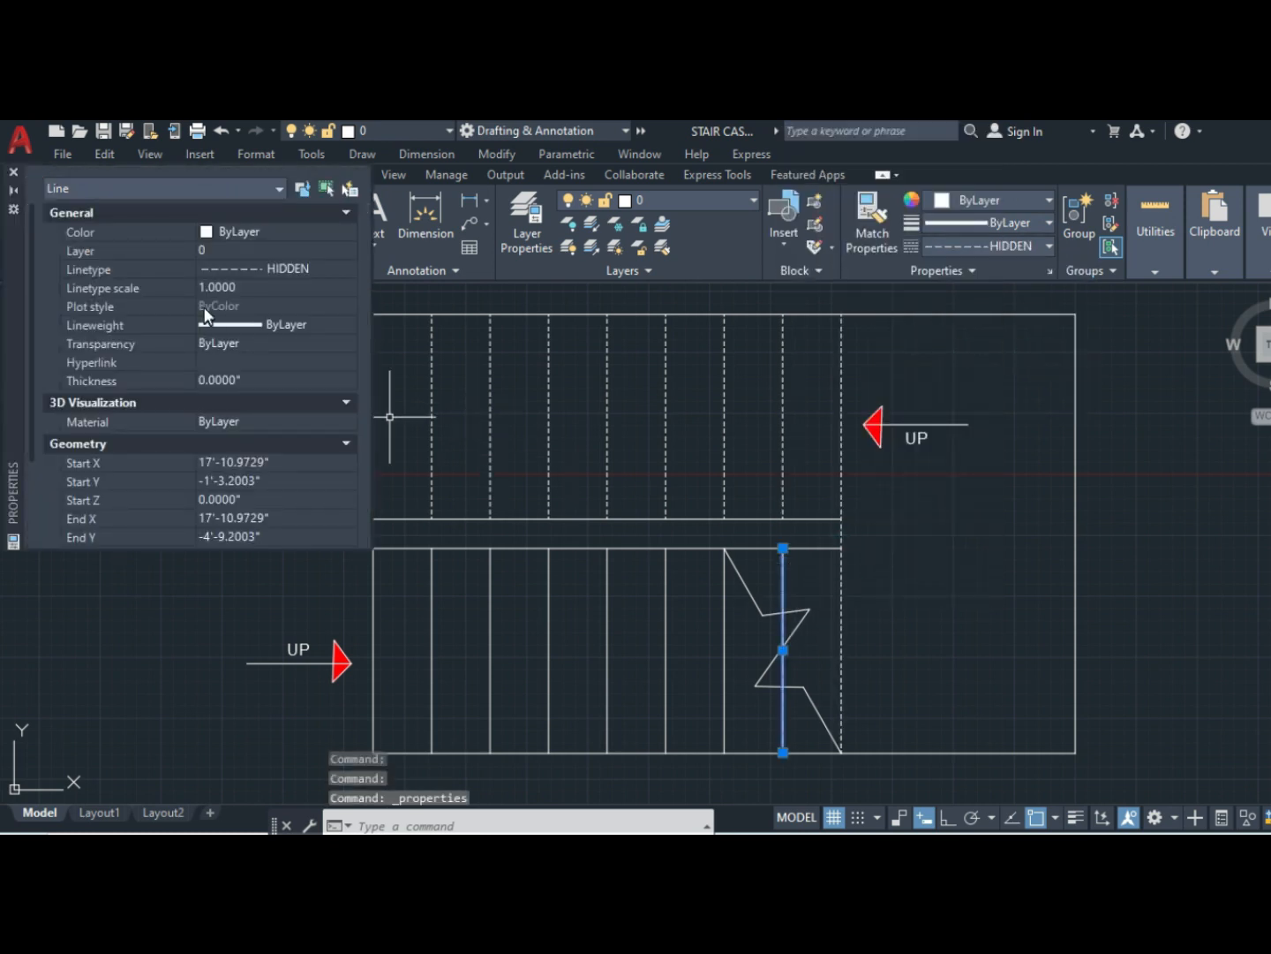
left_click(213, 287)
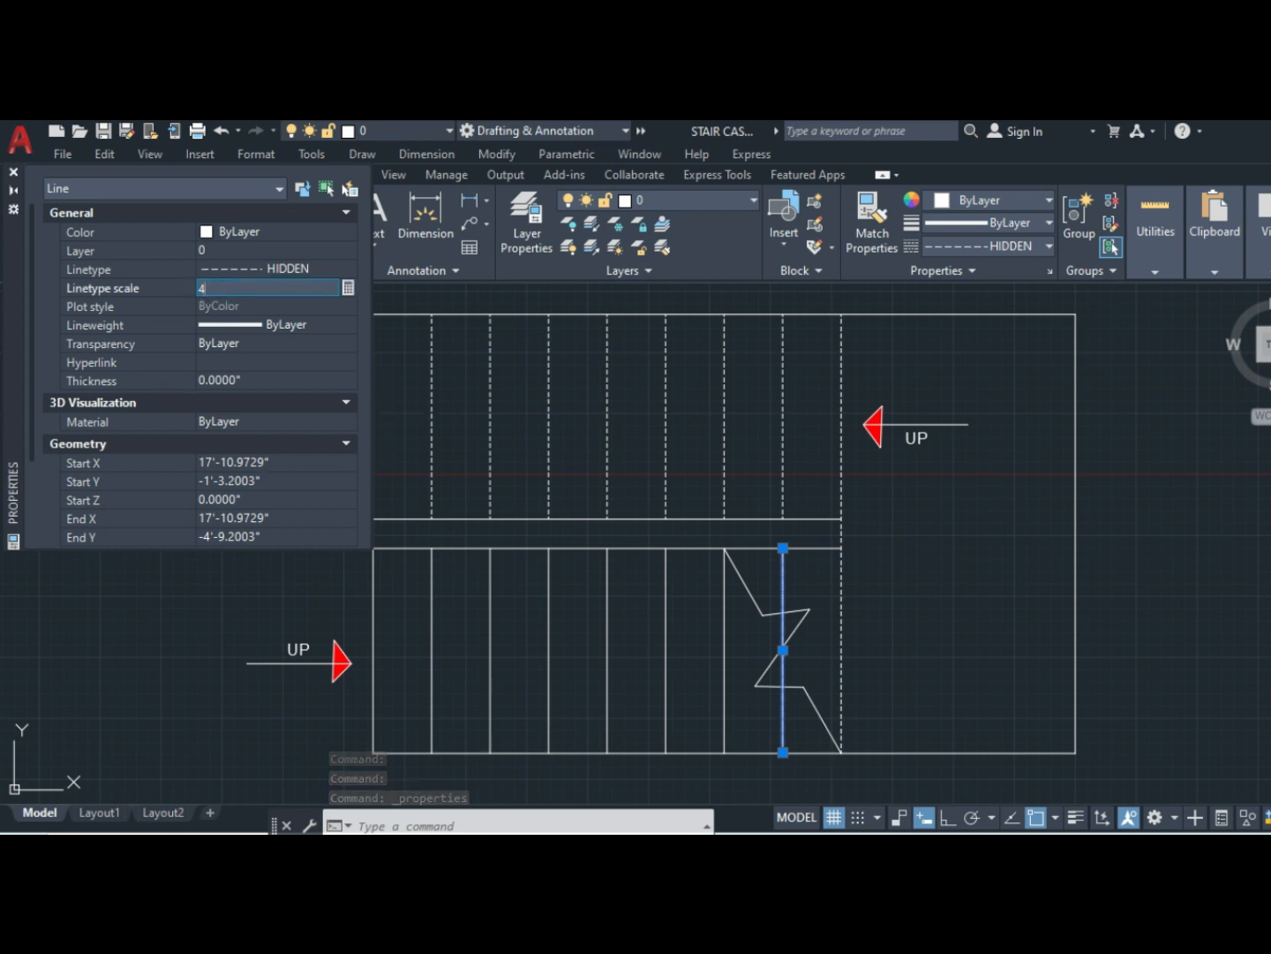
type("4")
key("Return")
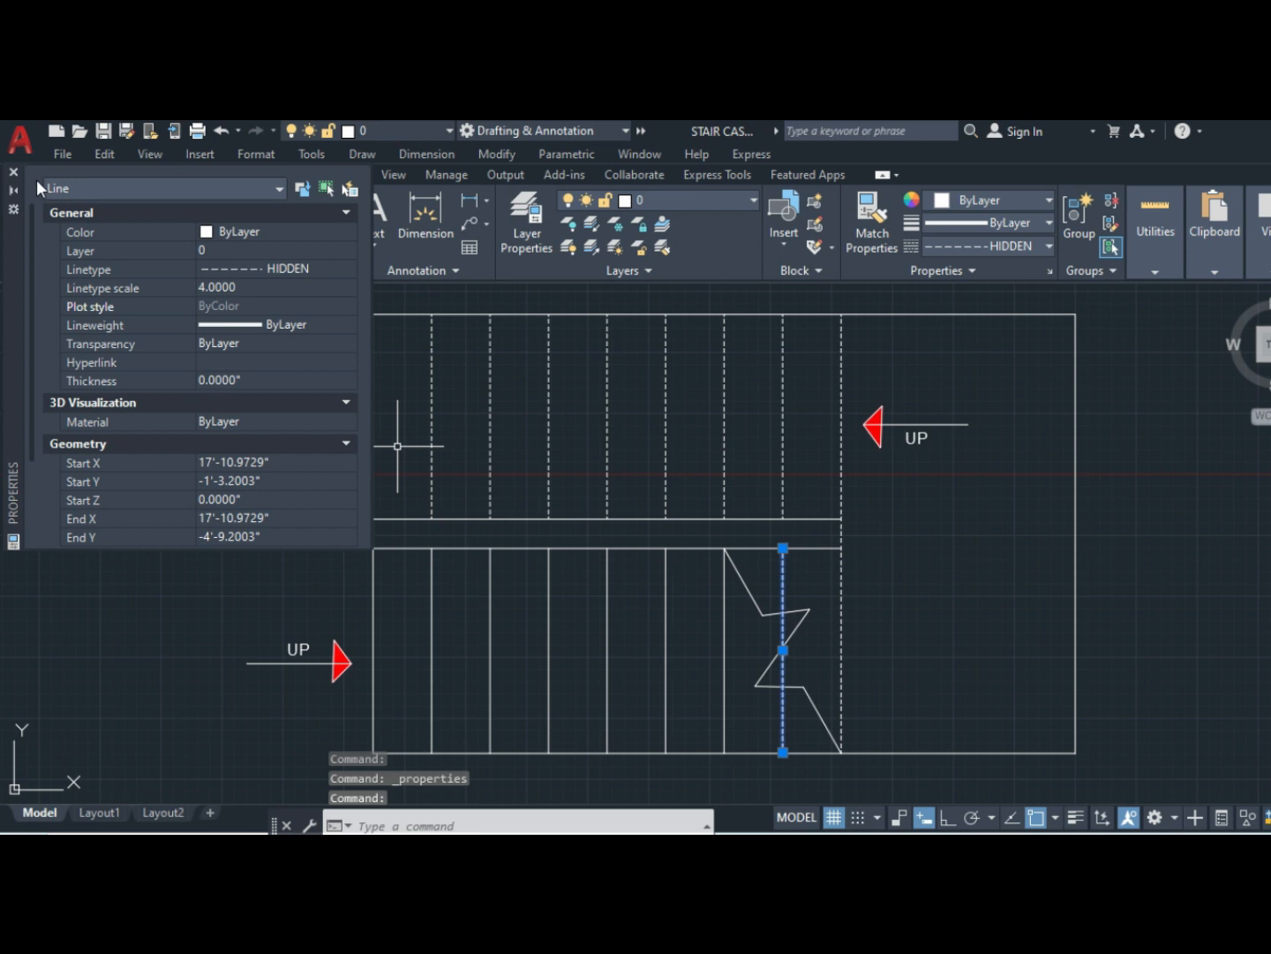
left_click(13, 173)
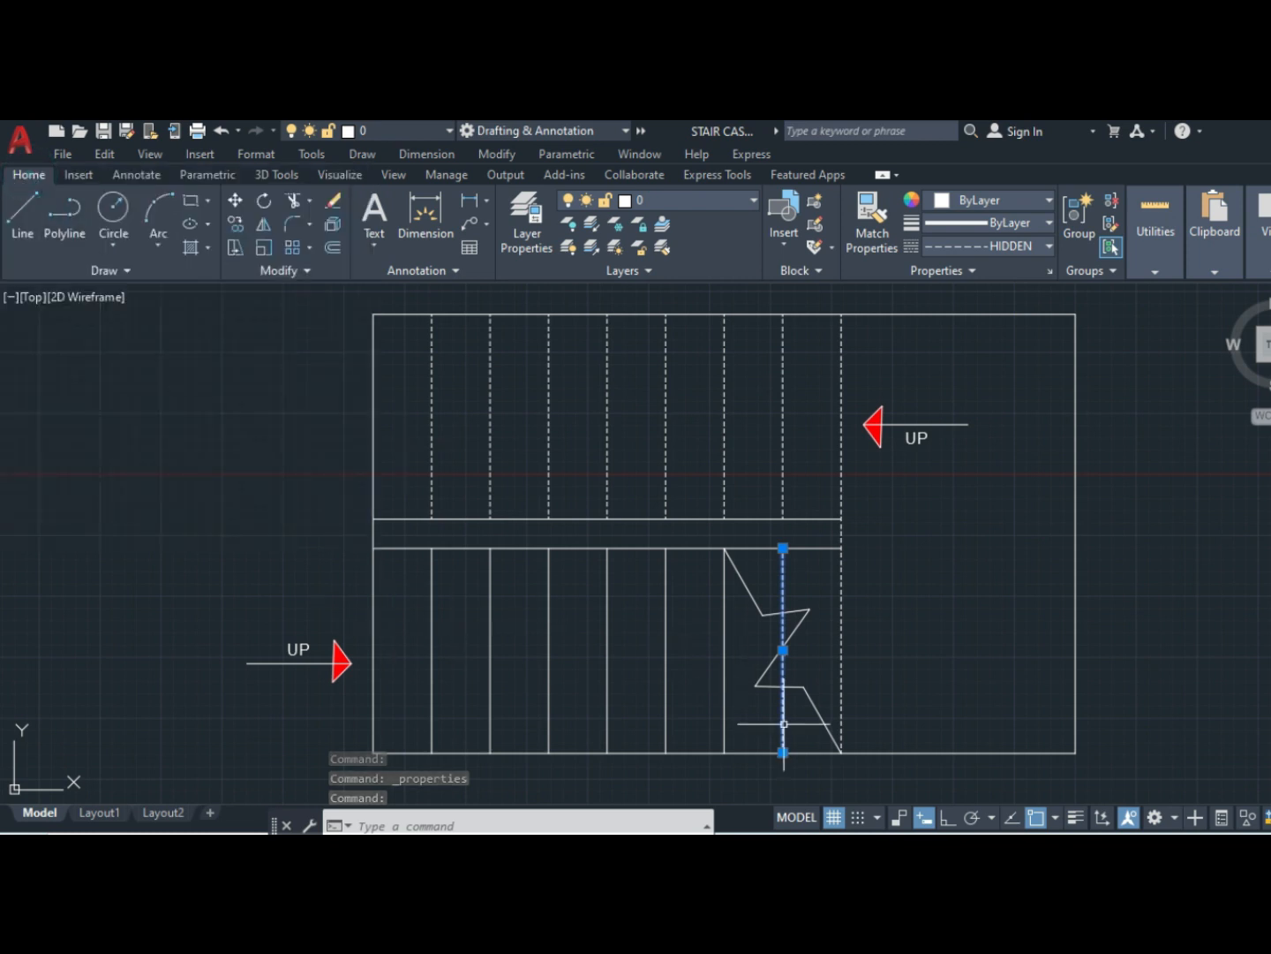
left_click(801, 684)
key("Escape")
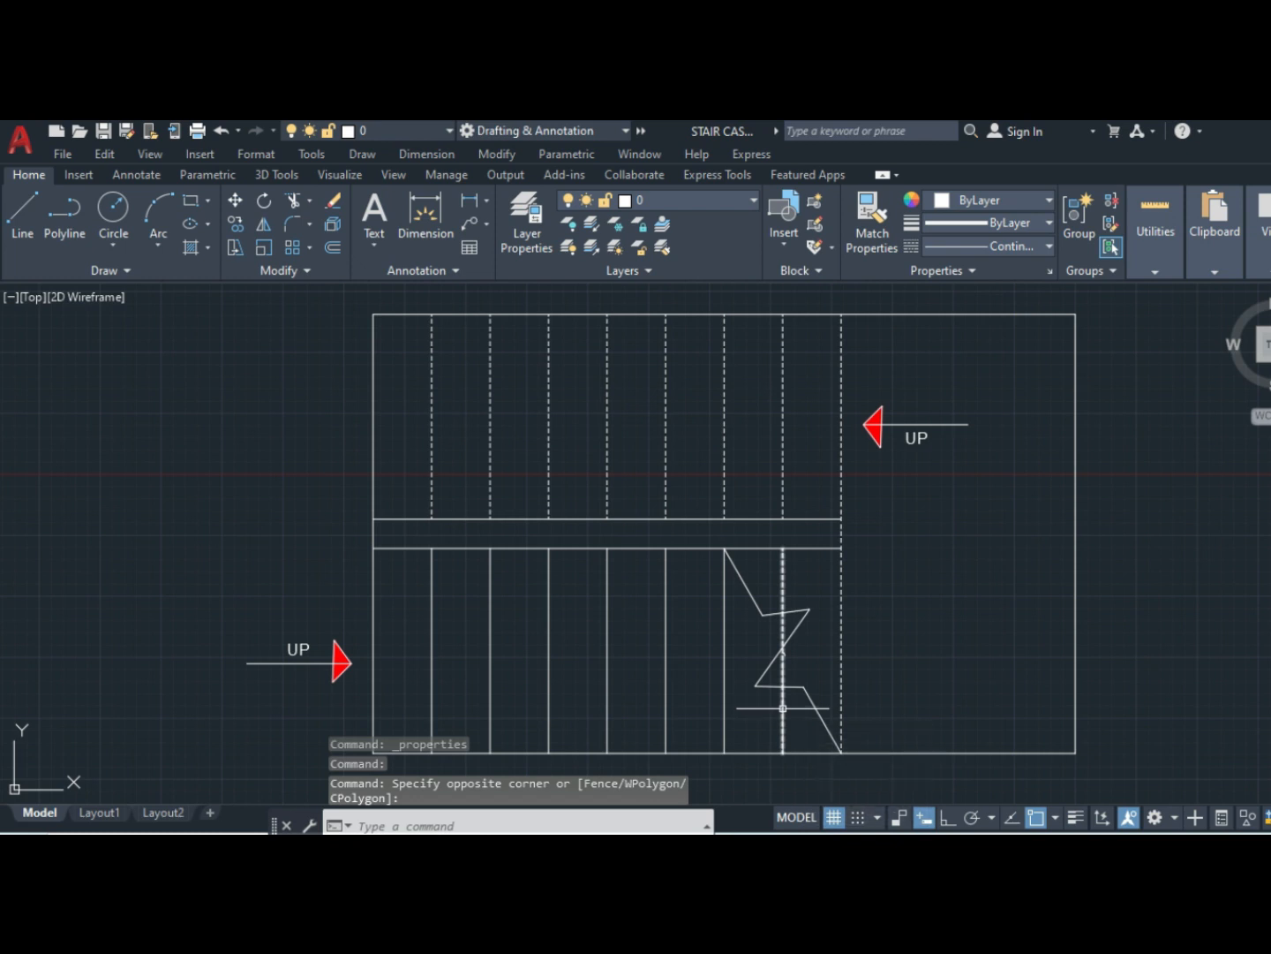
- Trim the part of the hidden lower-flight tread line that lies below the zigzag break line
type("tr")
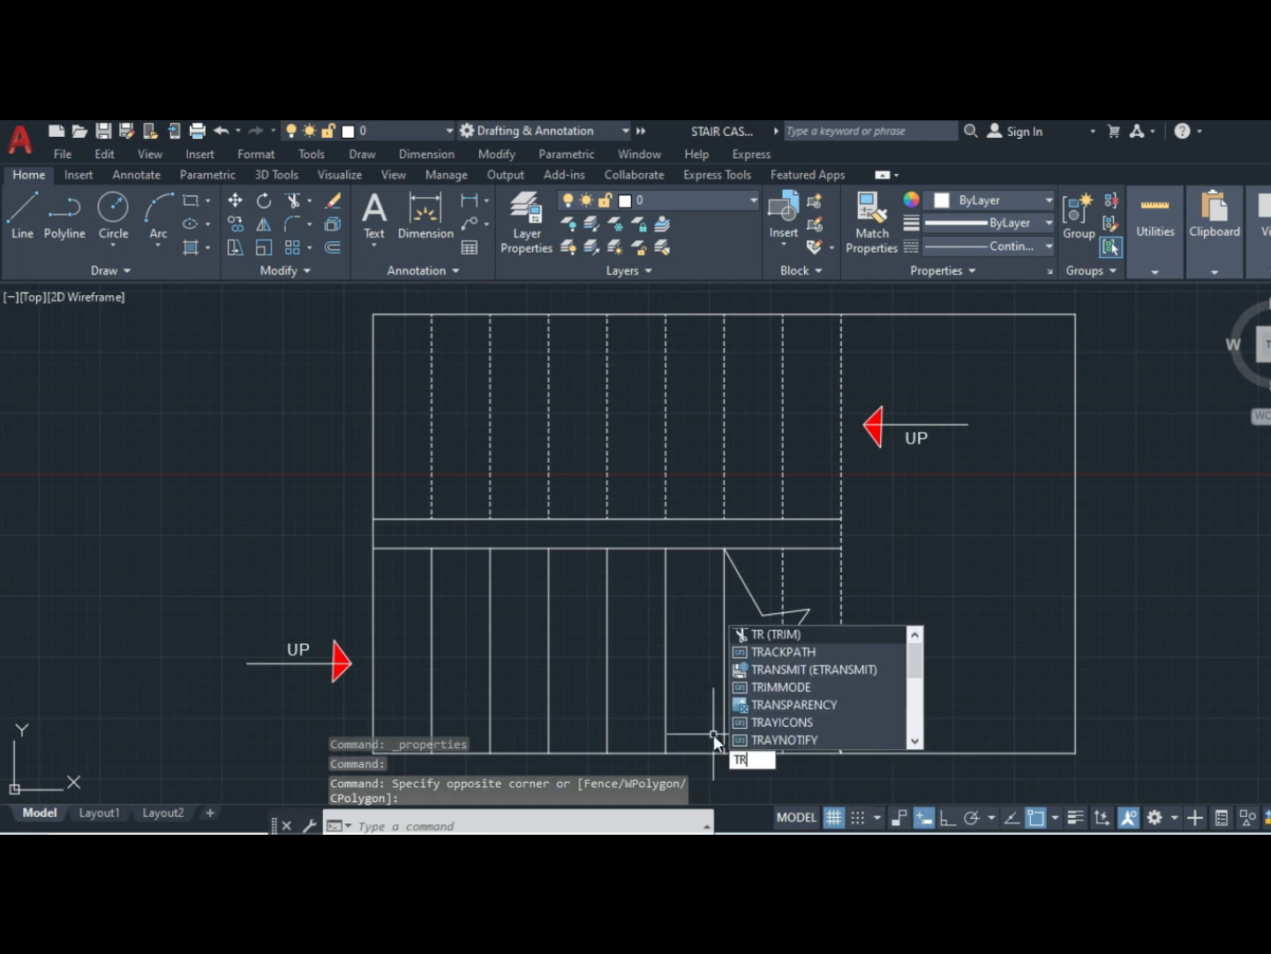
key("Return")
left_click(785, 712)
key("Return")
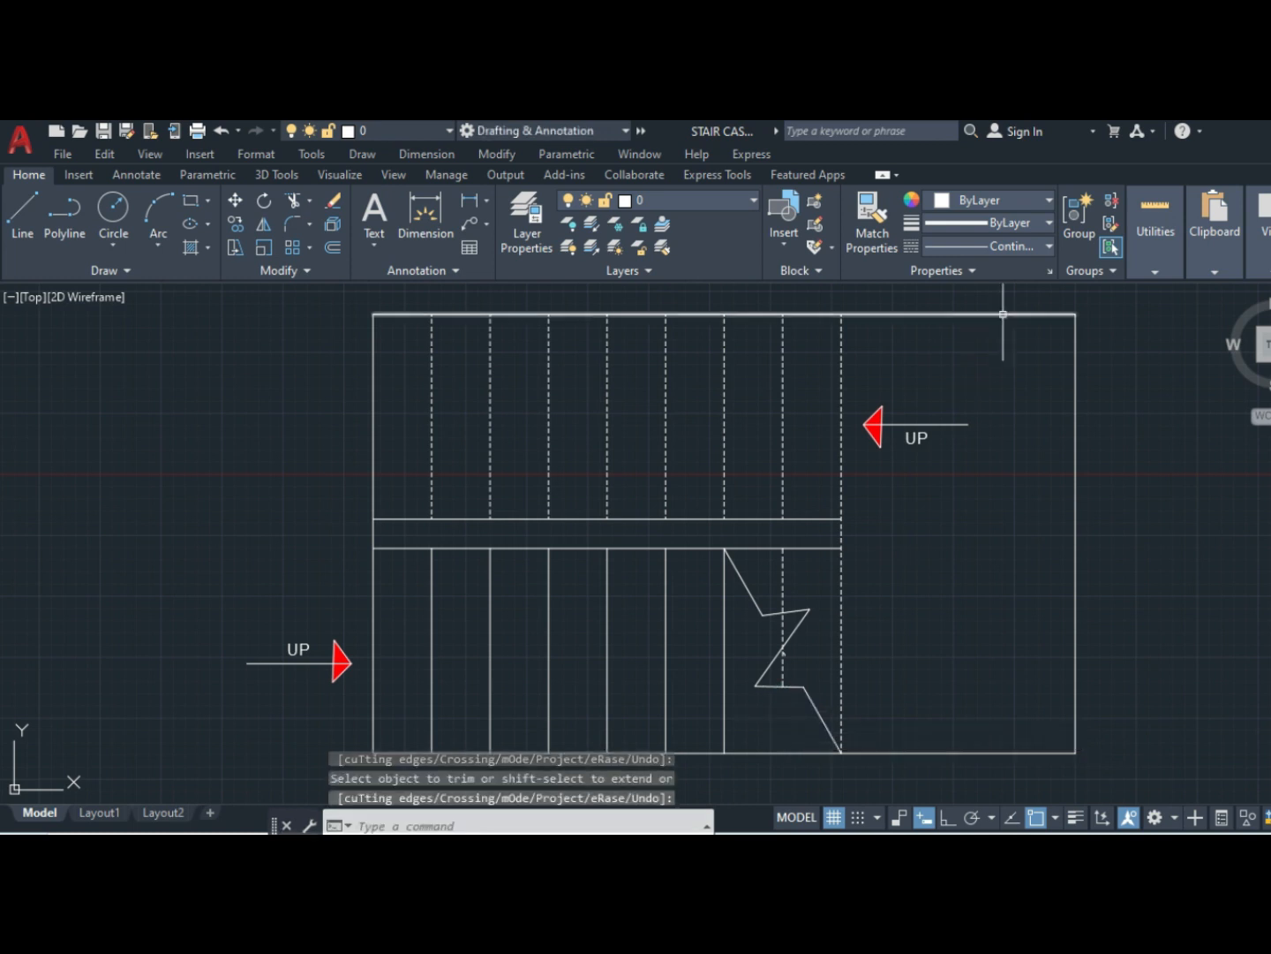
- Draw a Continuous vertical line with Ortho on, from the zigzag's lower segment along the last lower-flight tread to just past the outer edge
left_click(1051, 242)
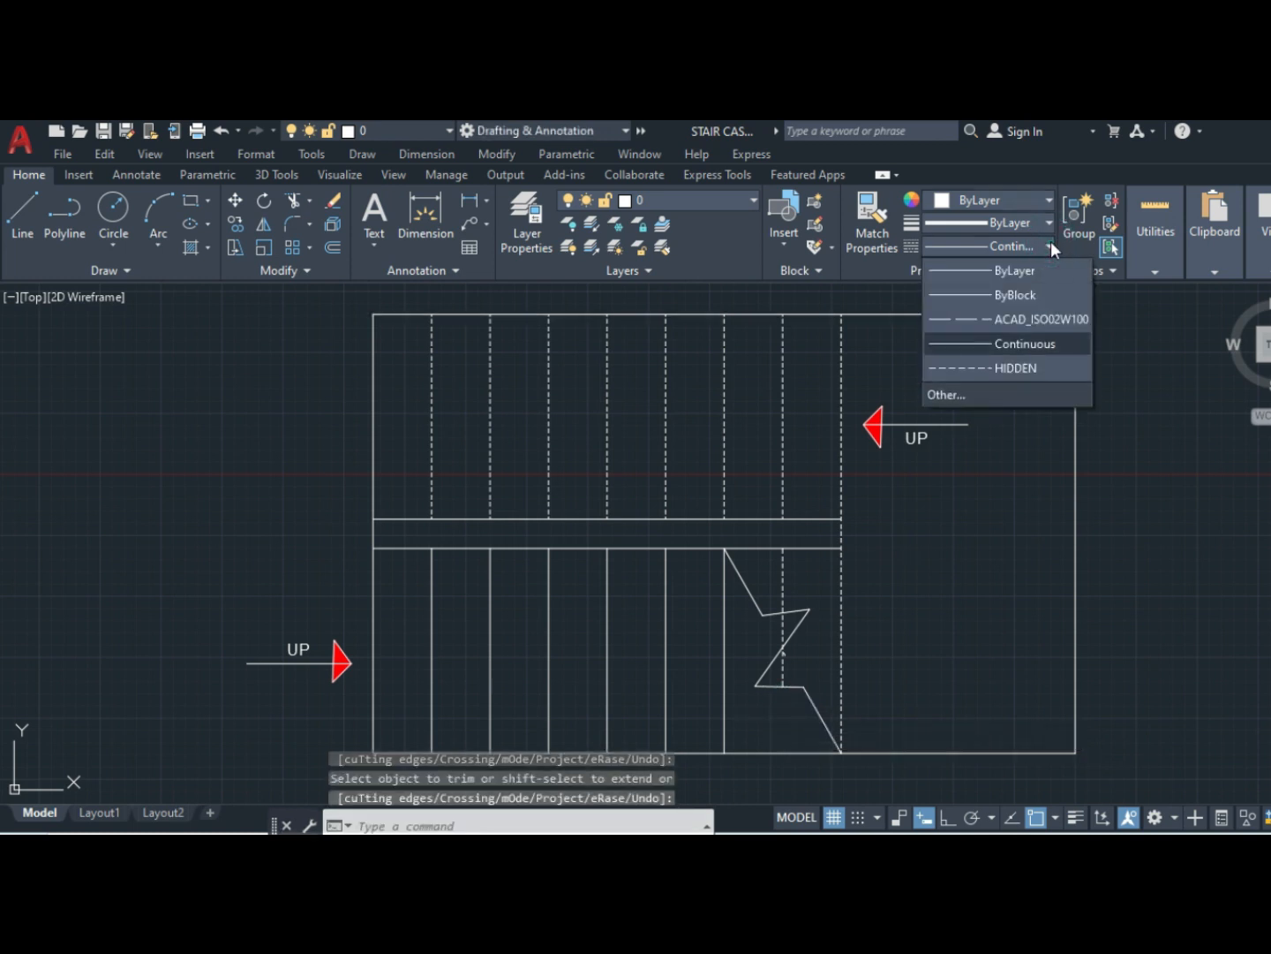
left_click(1031, 342)
type("l")
key("Return")
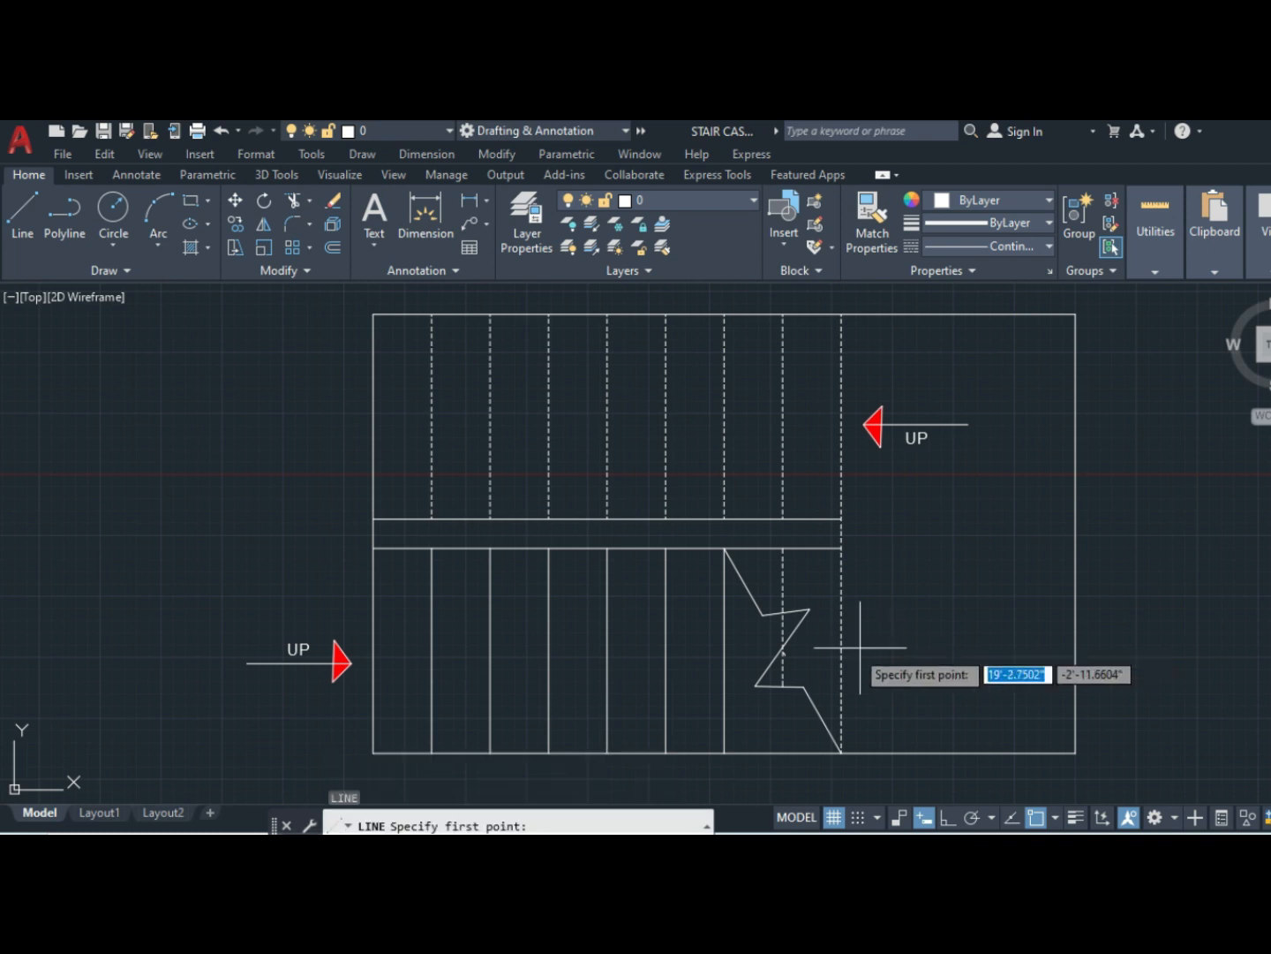
left_click(782, 686)
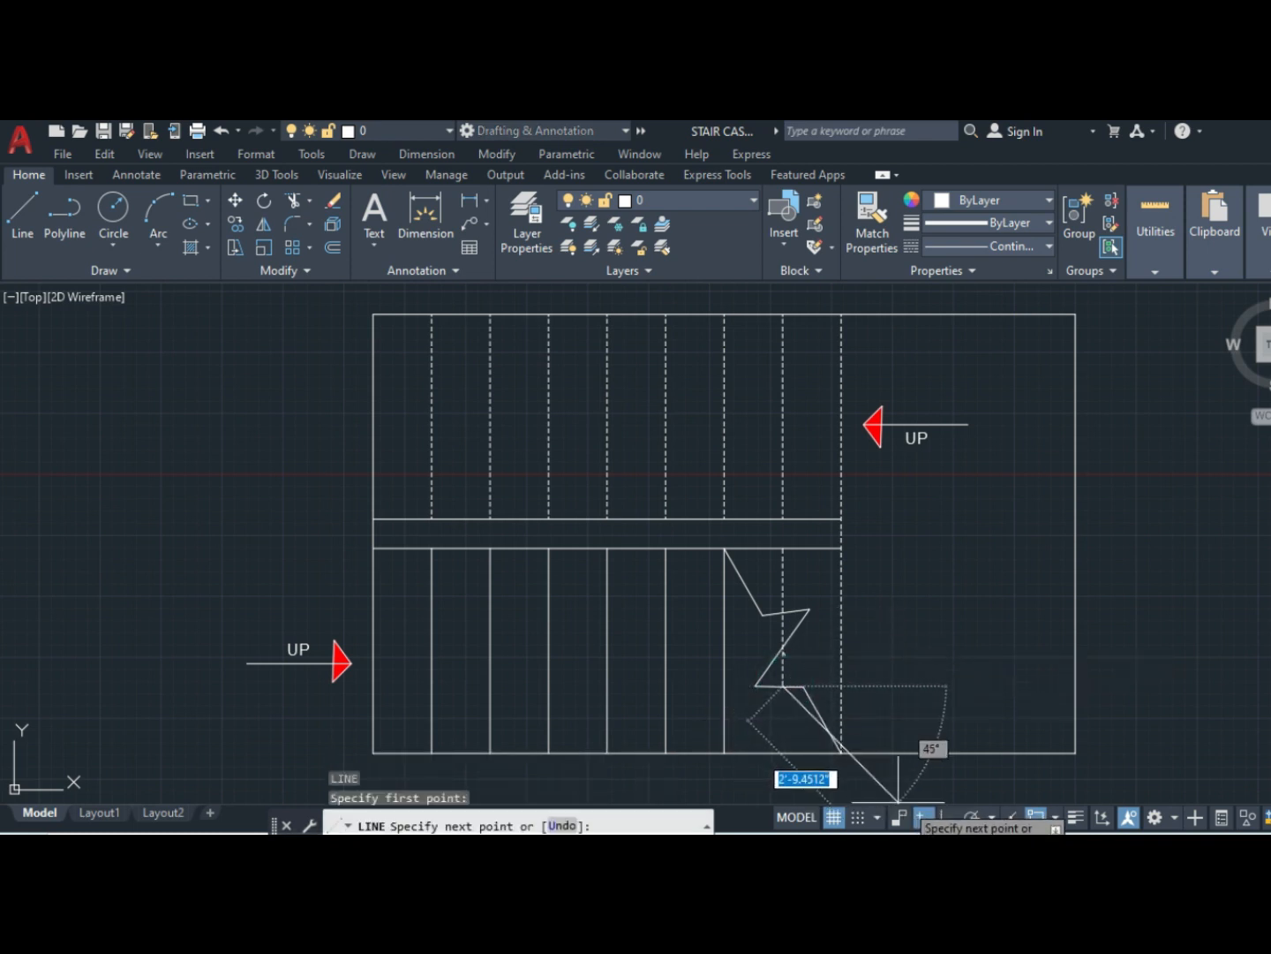
left_click(947, 824)
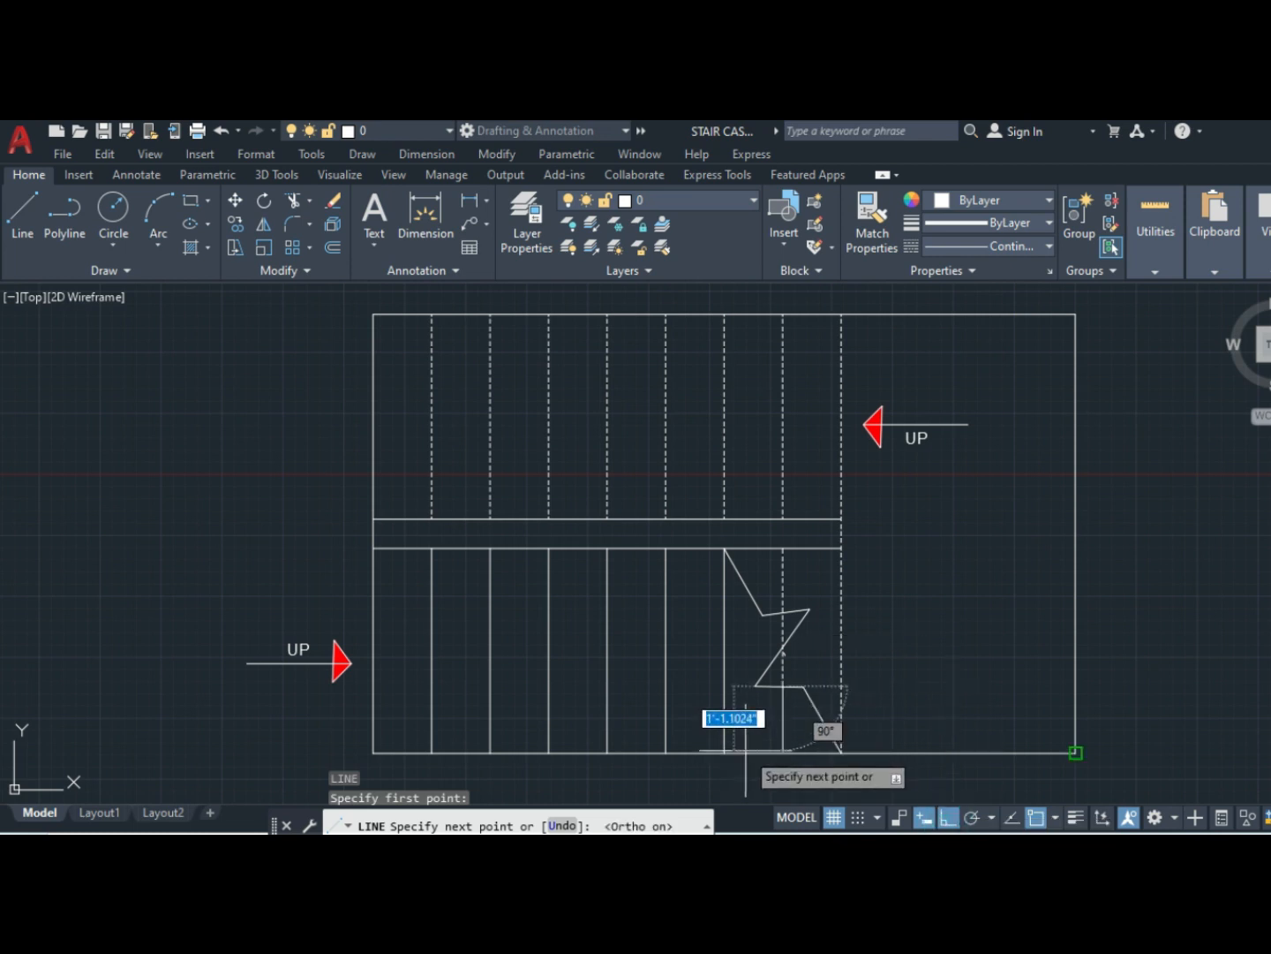
left_click(780, 765)
key("Return")
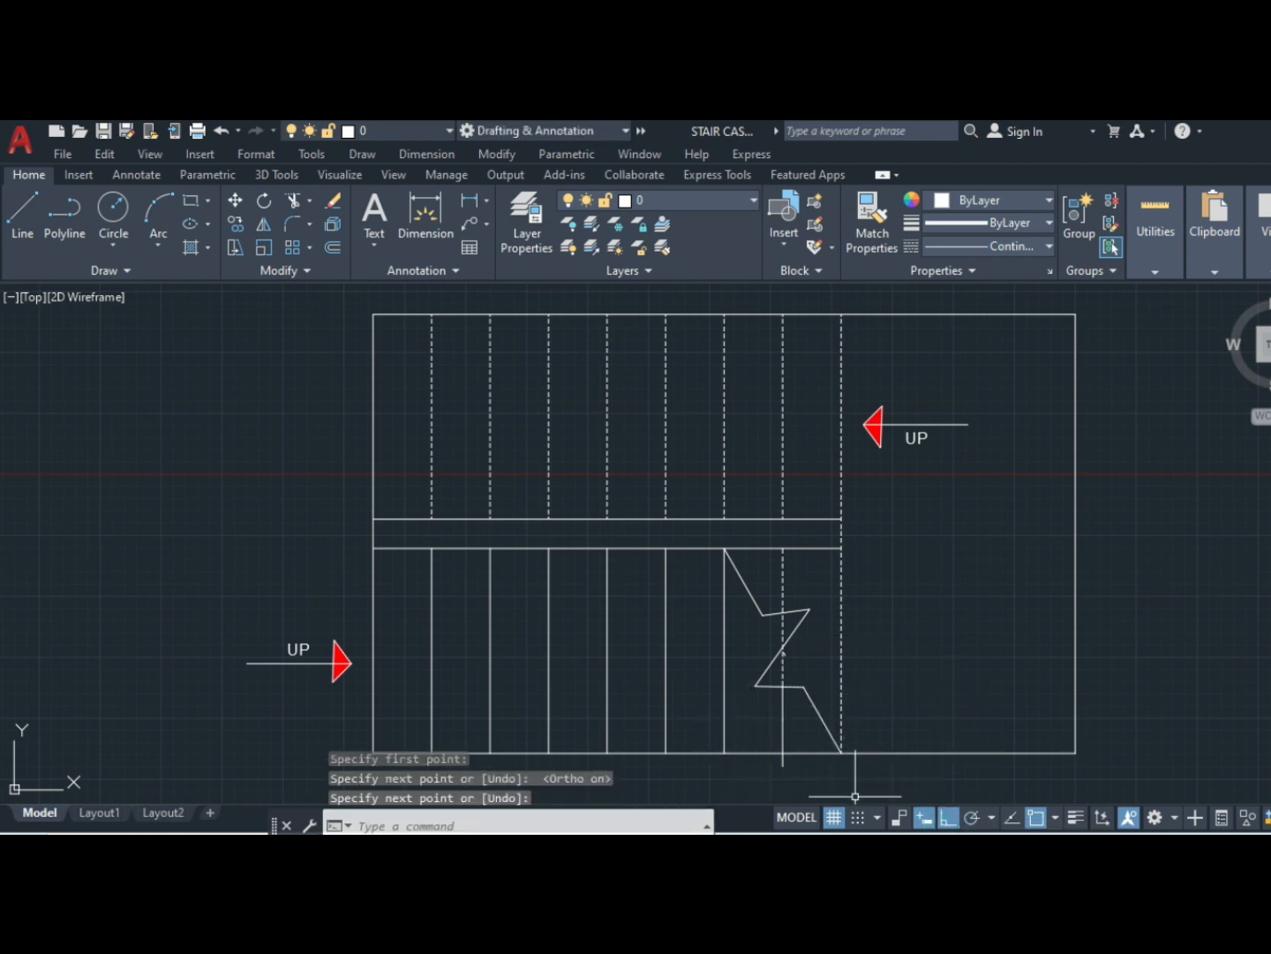
- Trim the end of the new tread line that overruns the lower flight's outer edge
key("Return")
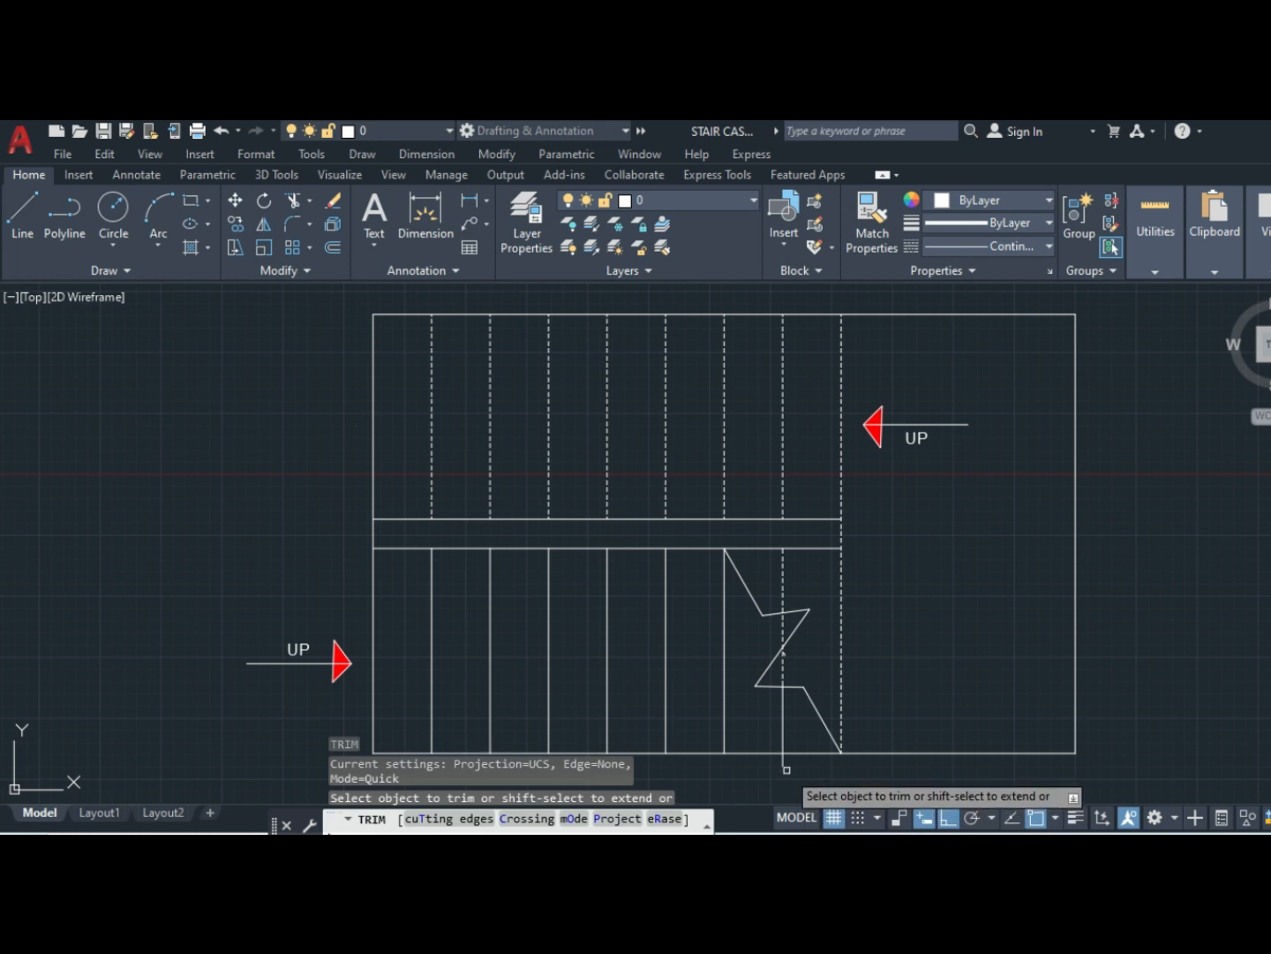
left_click(780, 758)
left_click(784, 657)
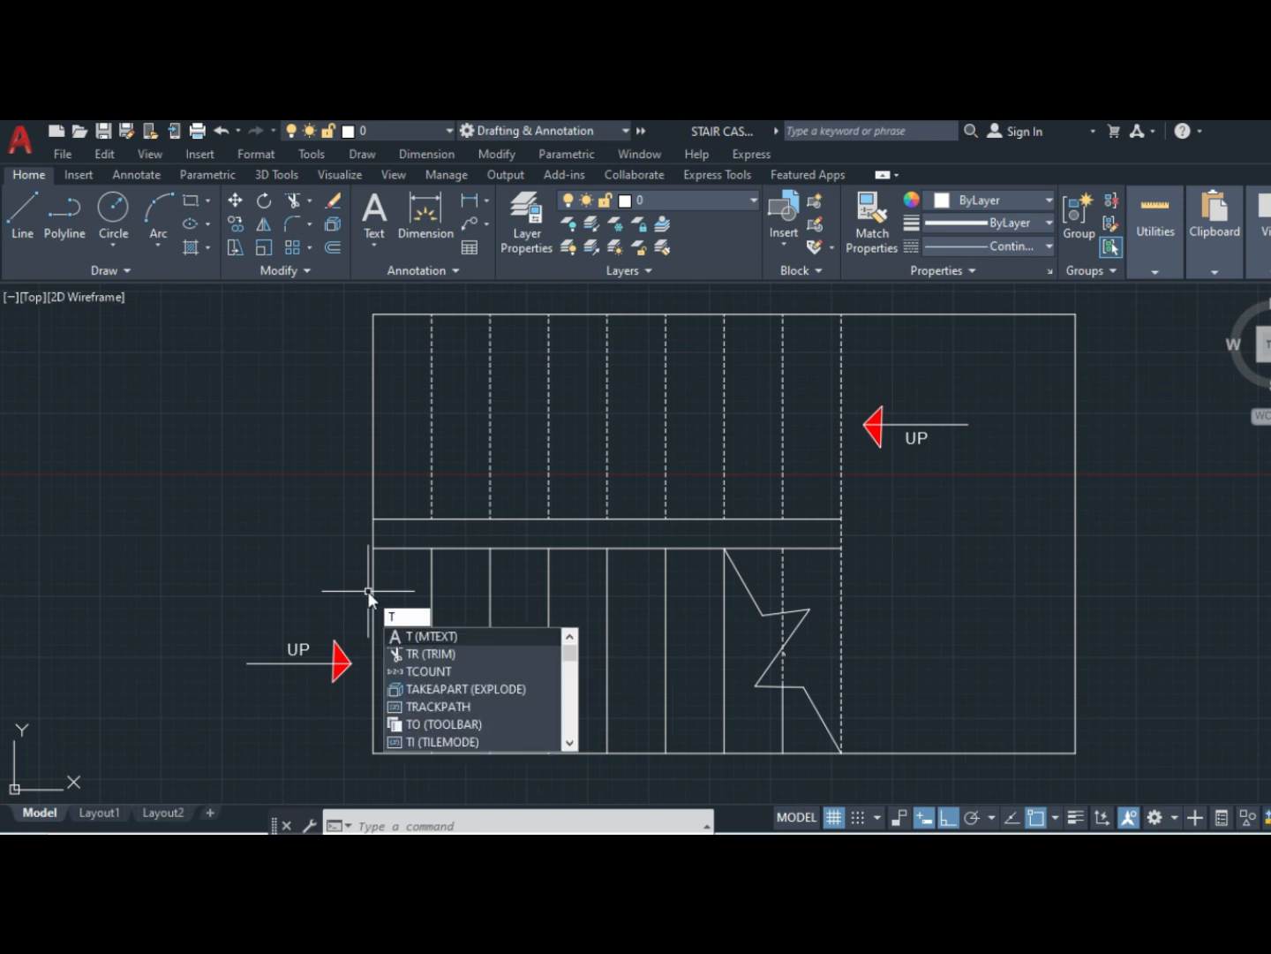
- Add the multiline text 1 near the inner end of the lower flight's first tread
key("Return")
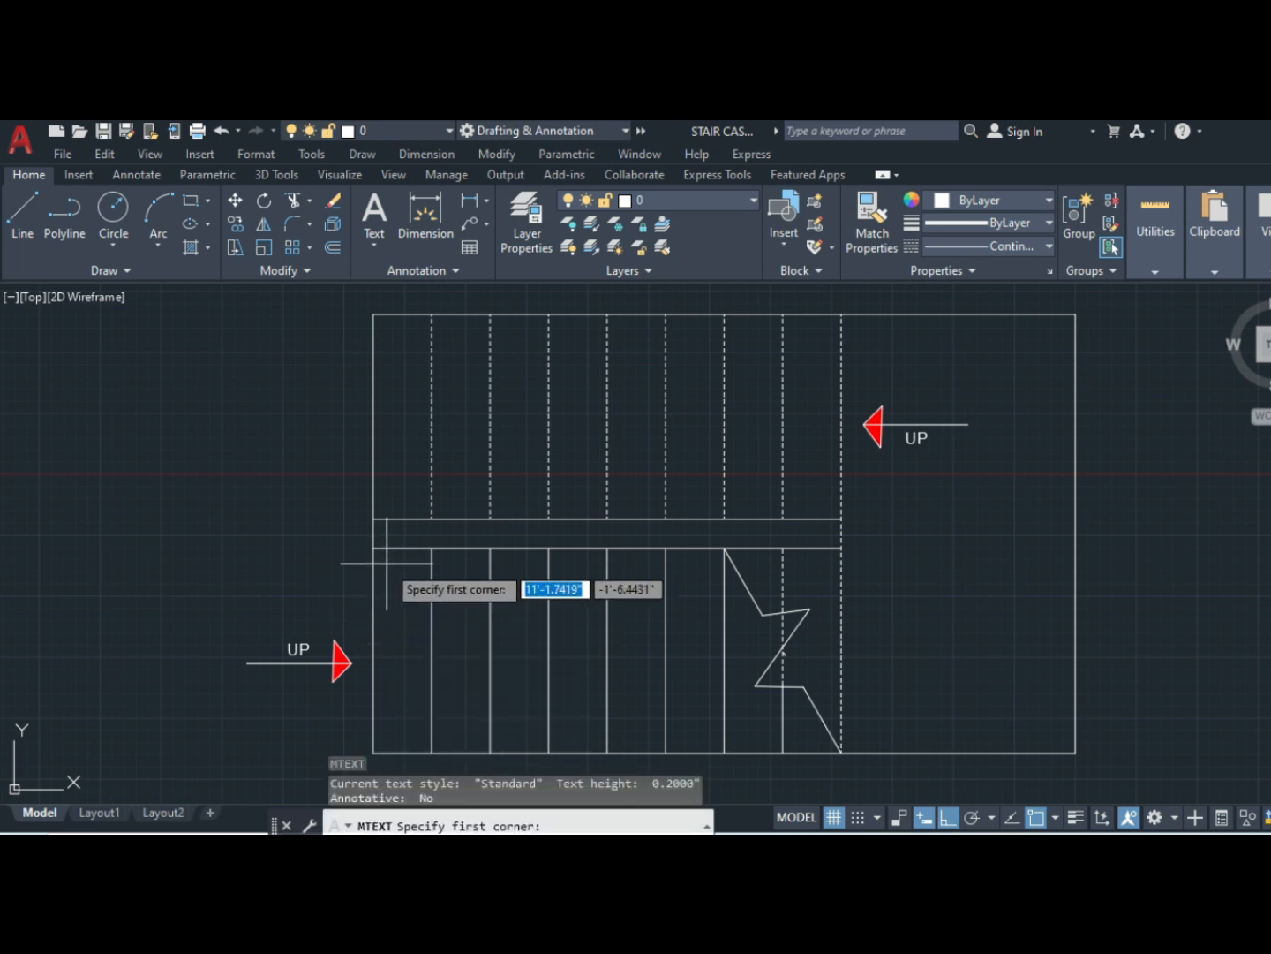
left_click(389, 563)
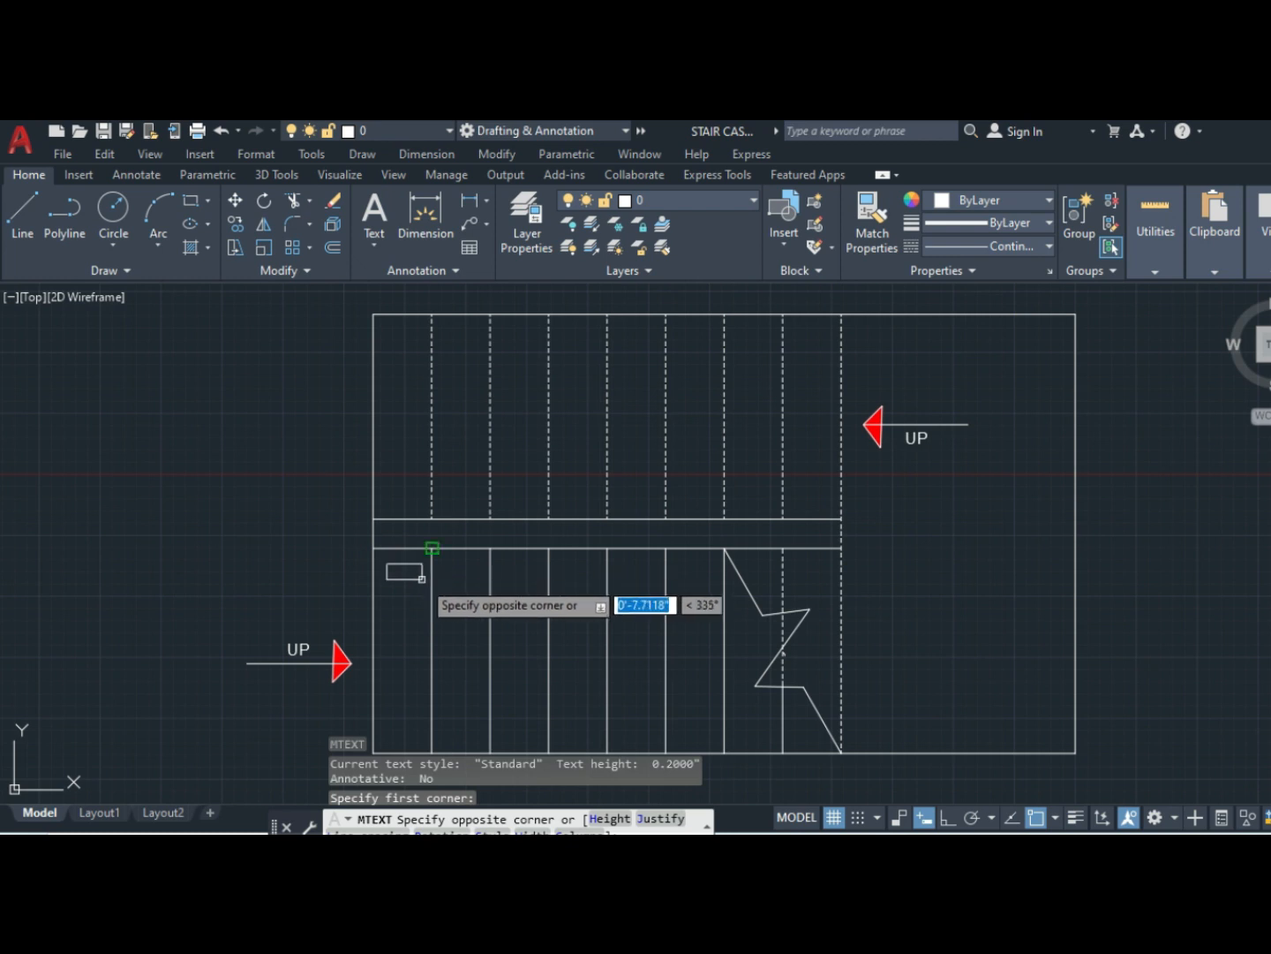
left_click(422, 591)
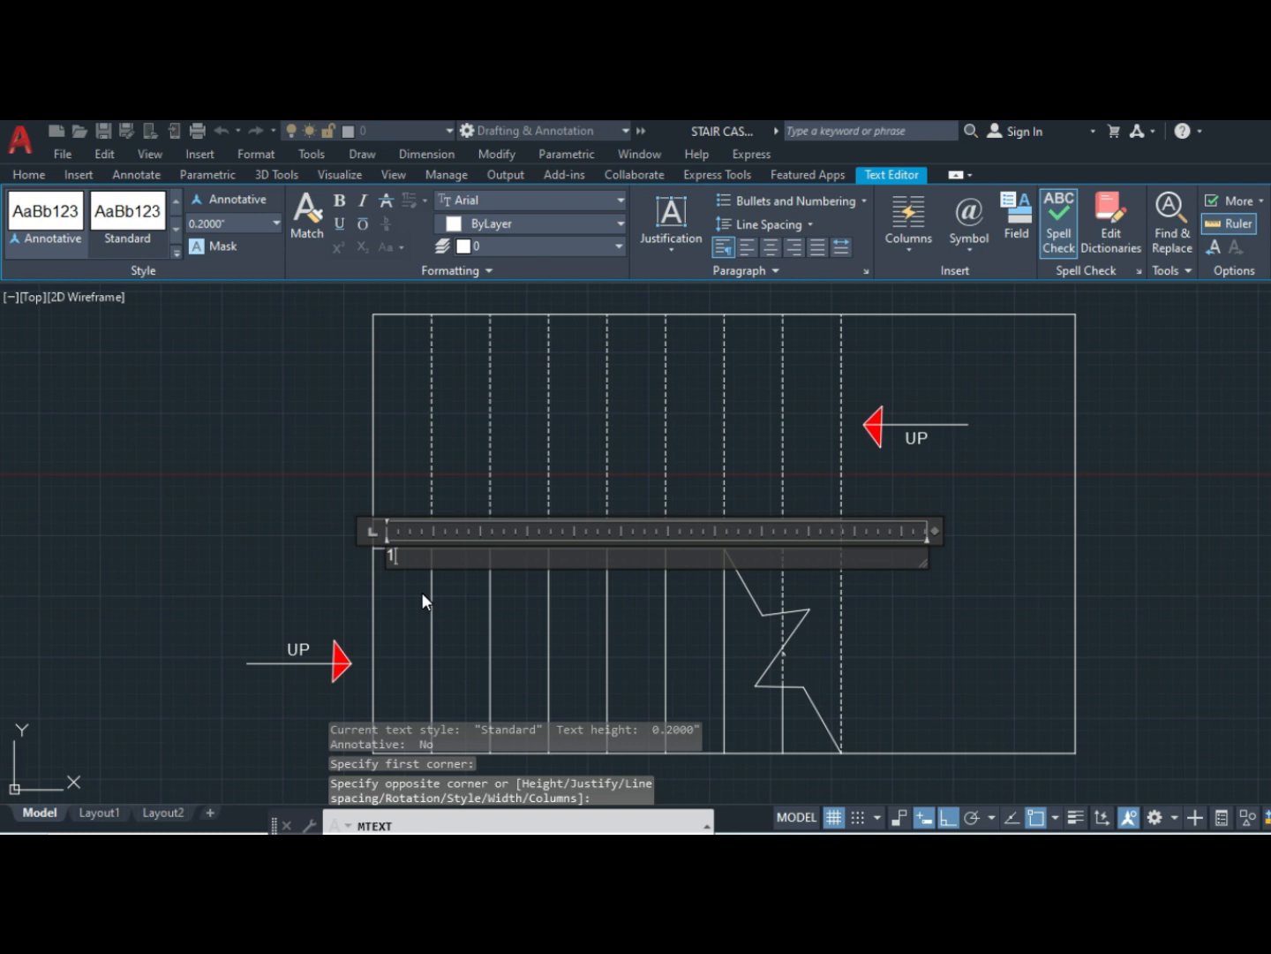
left_click(412, 604)
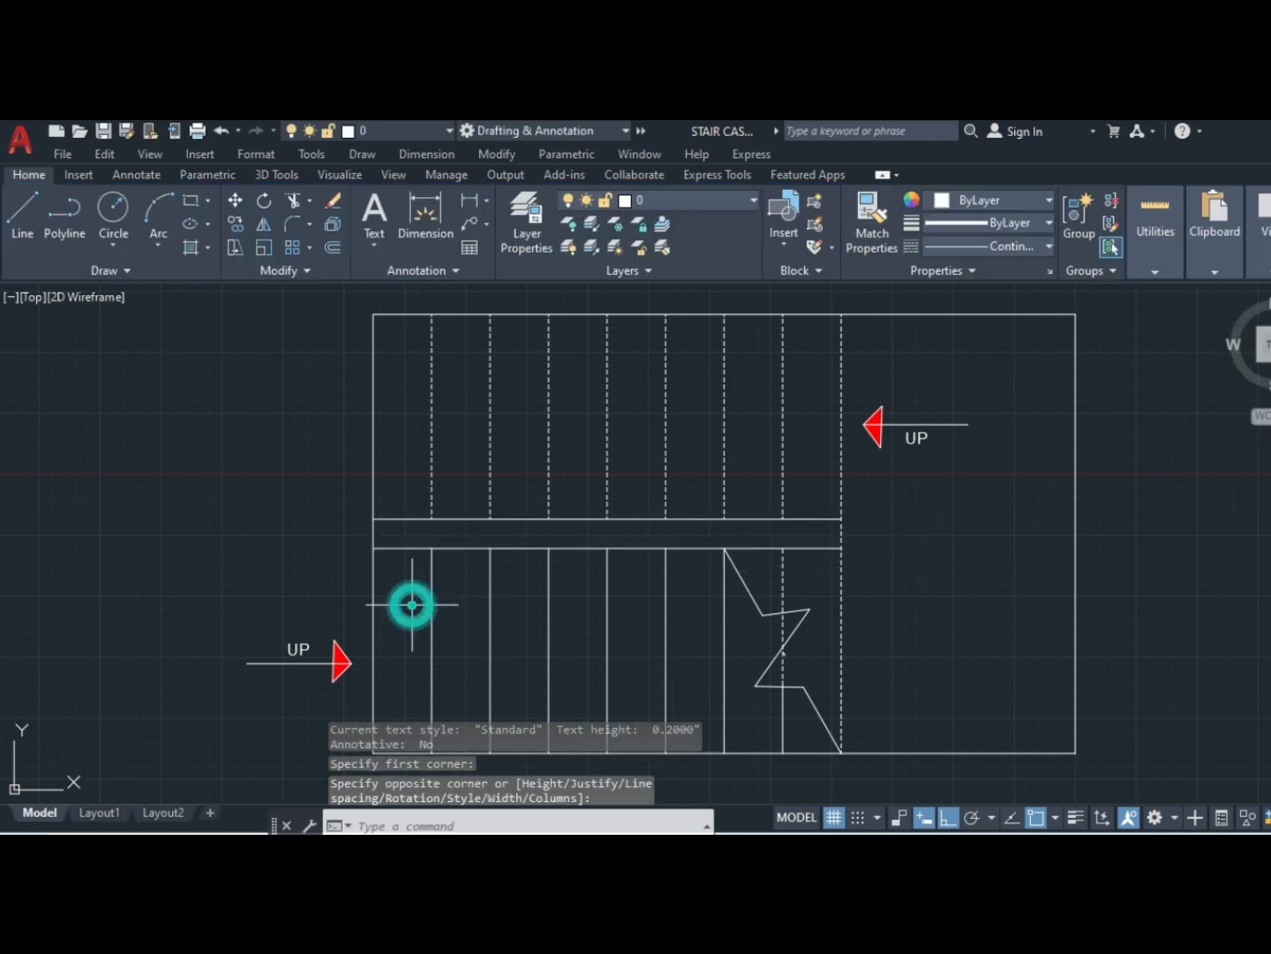
- Scale up the number 1 text freehand, using a base point on the text itself
scroll(407, 580, "up", 6)
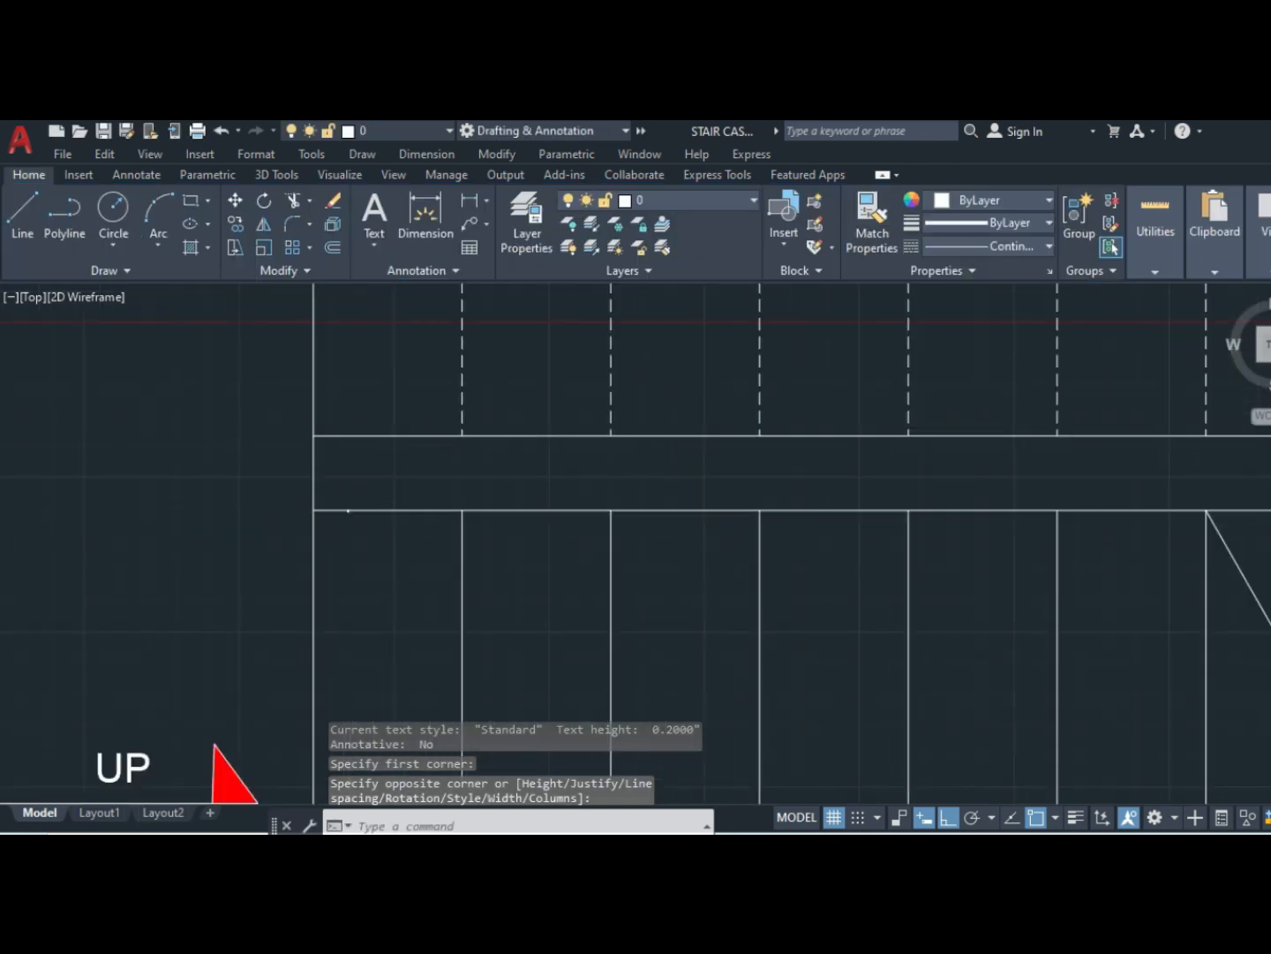
scroll(306, 466, "up", 2)
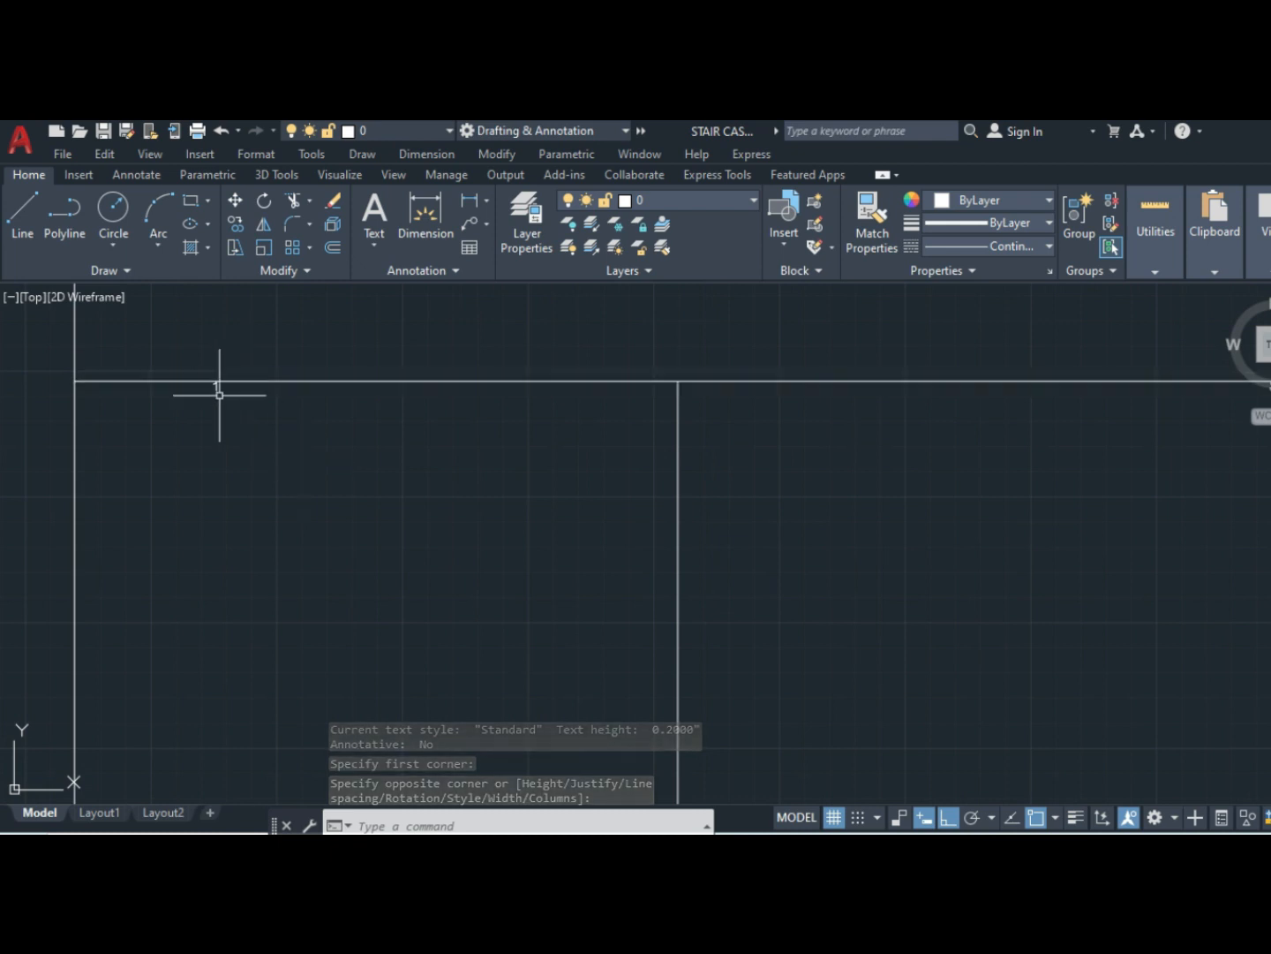
left_click(218, 386)
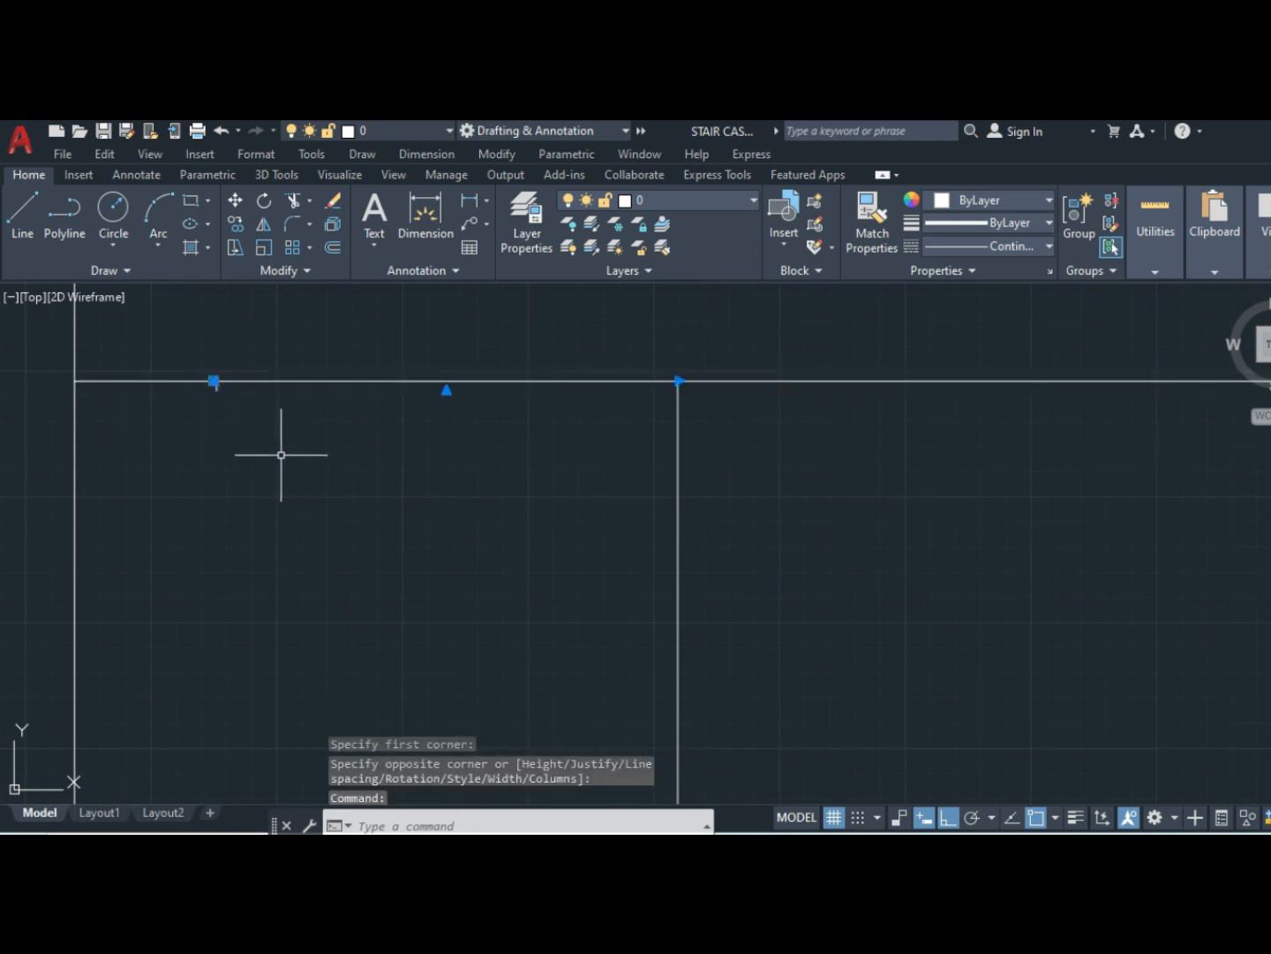
type("SC")
key("Return")
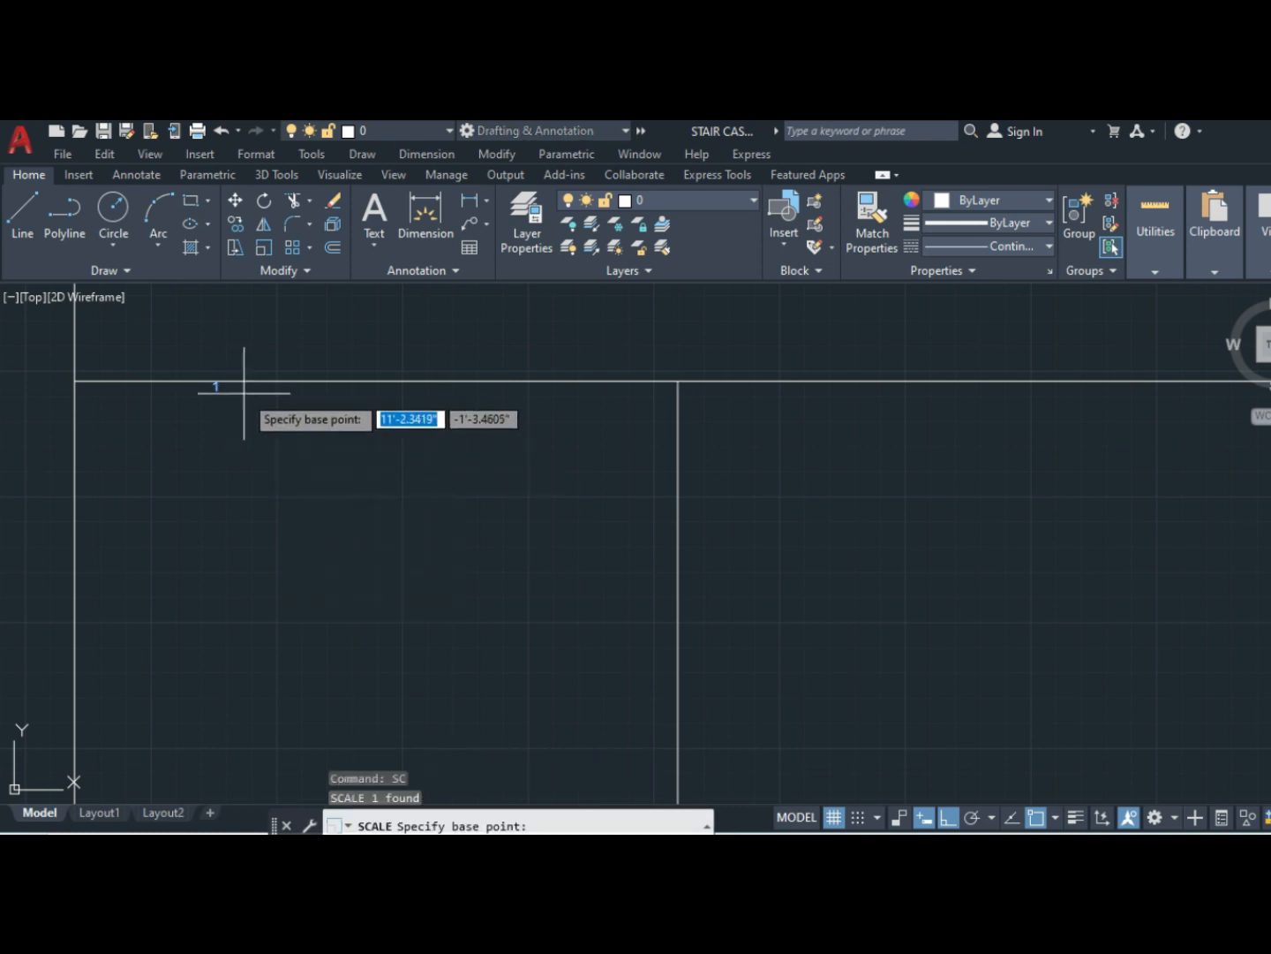
left_click(216, 386)
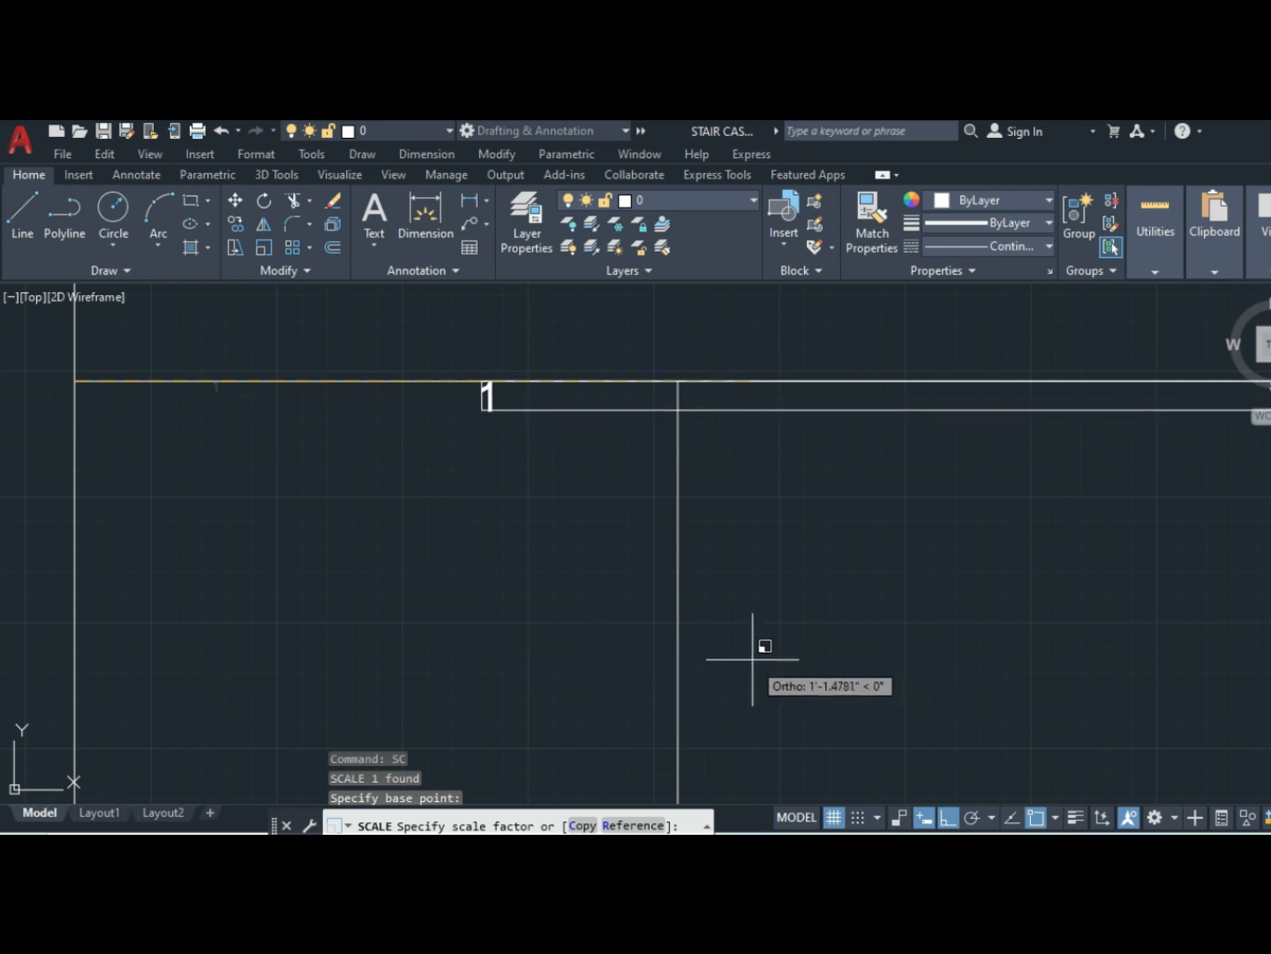
left_click(877, 593)
- Move the enlarged number 1 with Ortho off to the middle of the first tread's width, slightly below the tread's upper edge
left_click(608, 389)
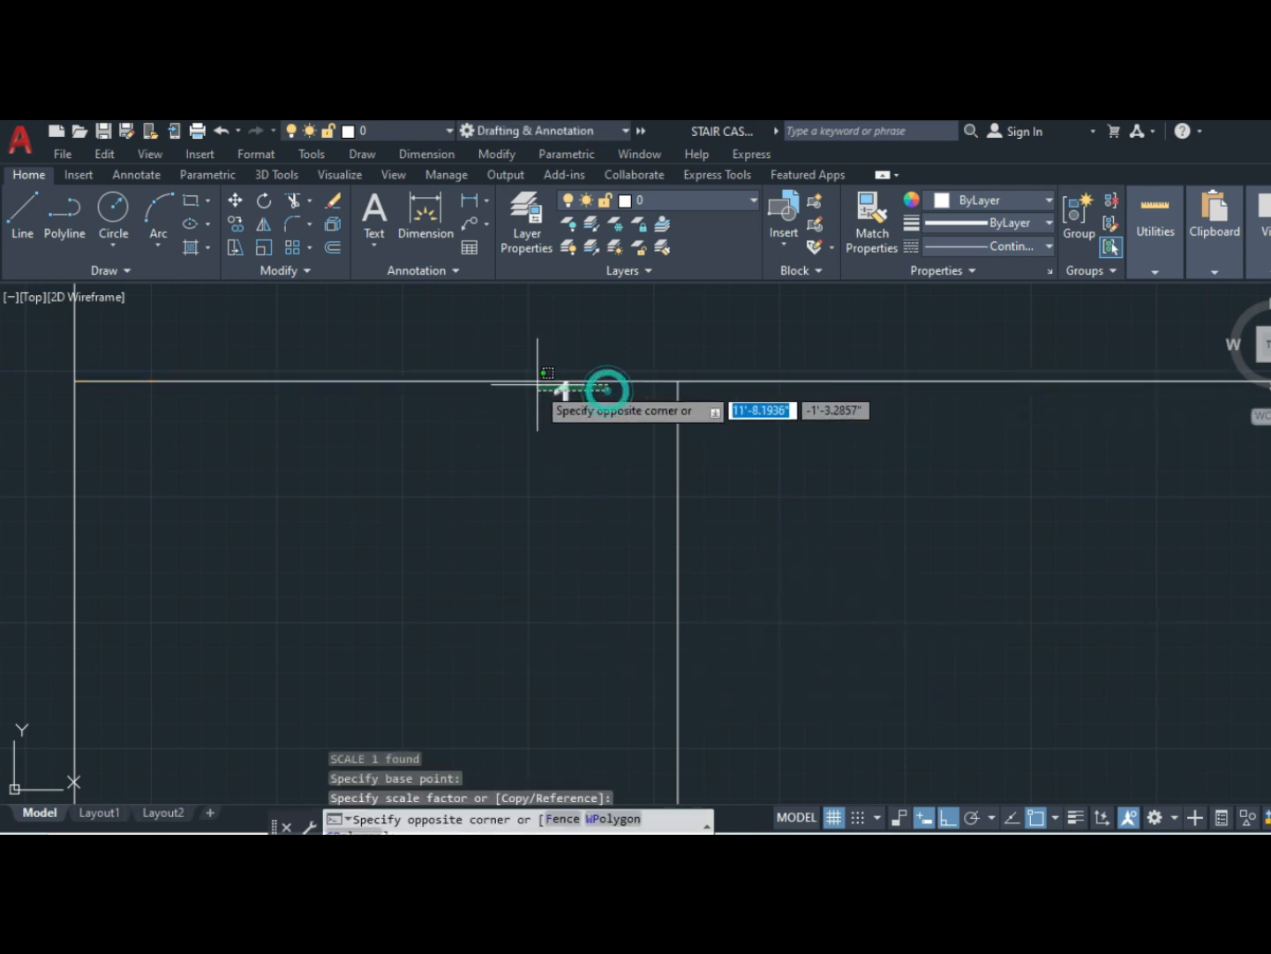
left_click(519, 402)
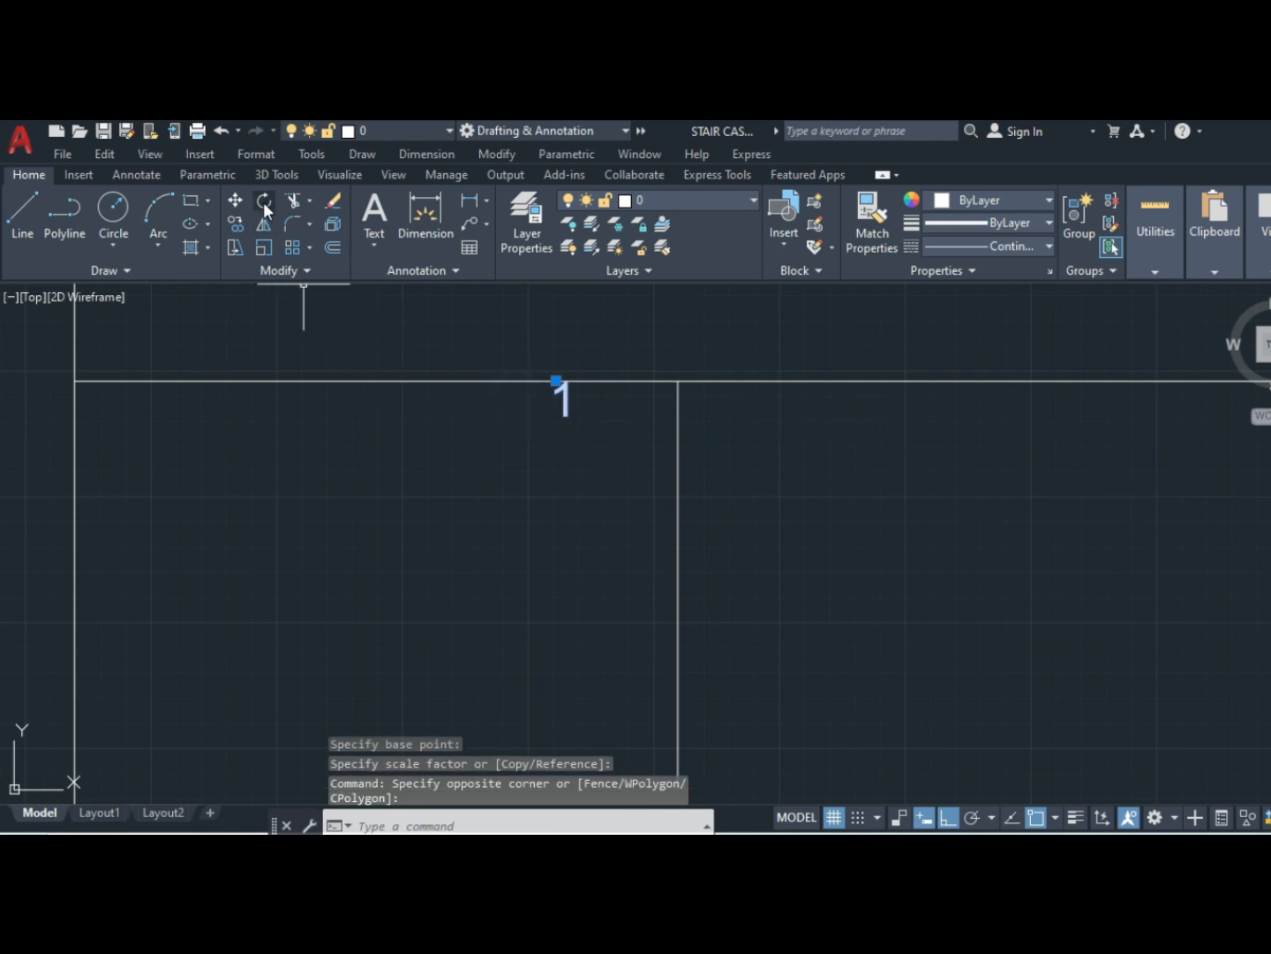
left_click(235, 203)
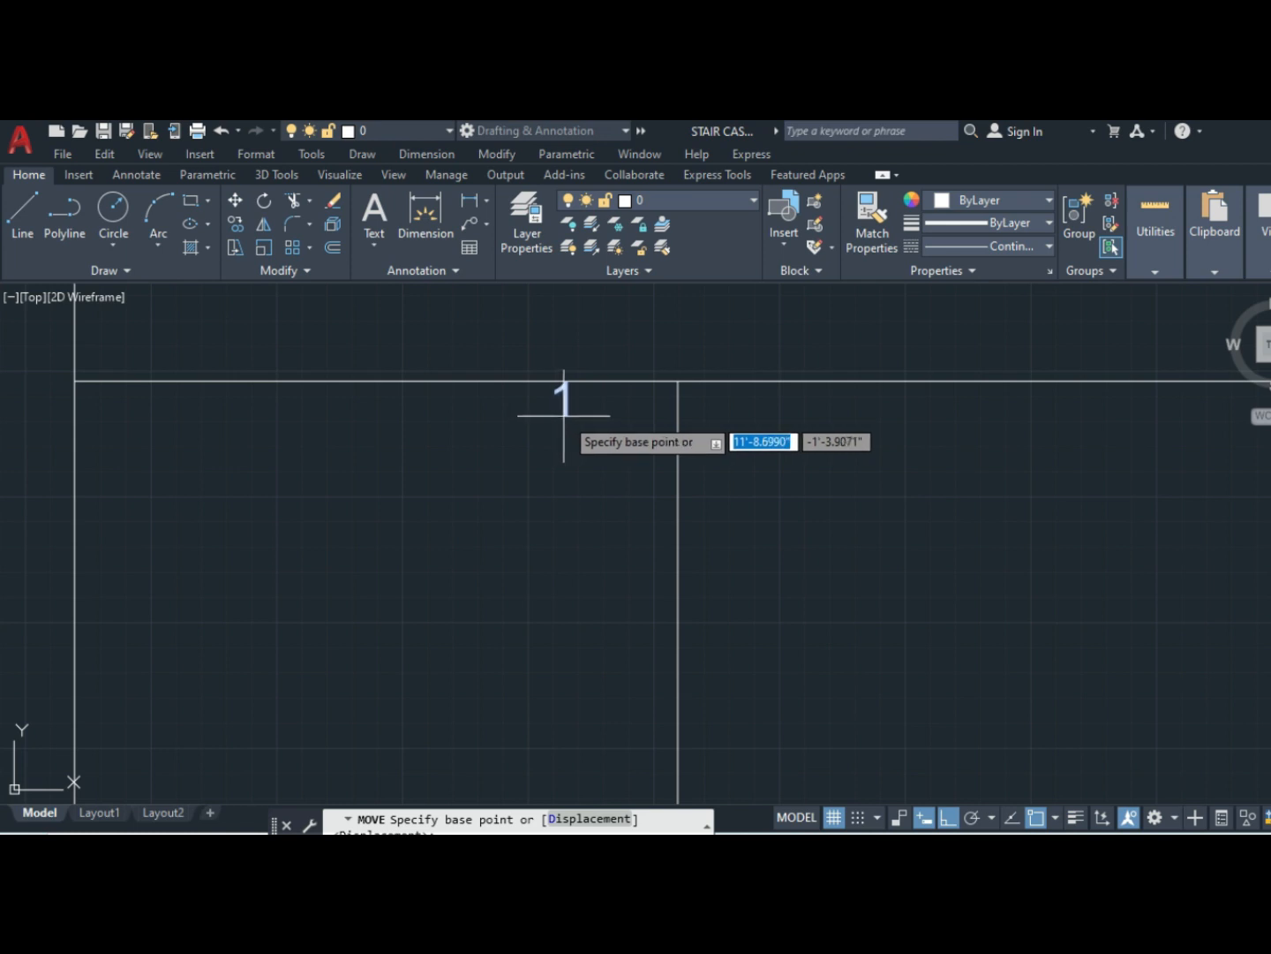
left_click(560, 408)
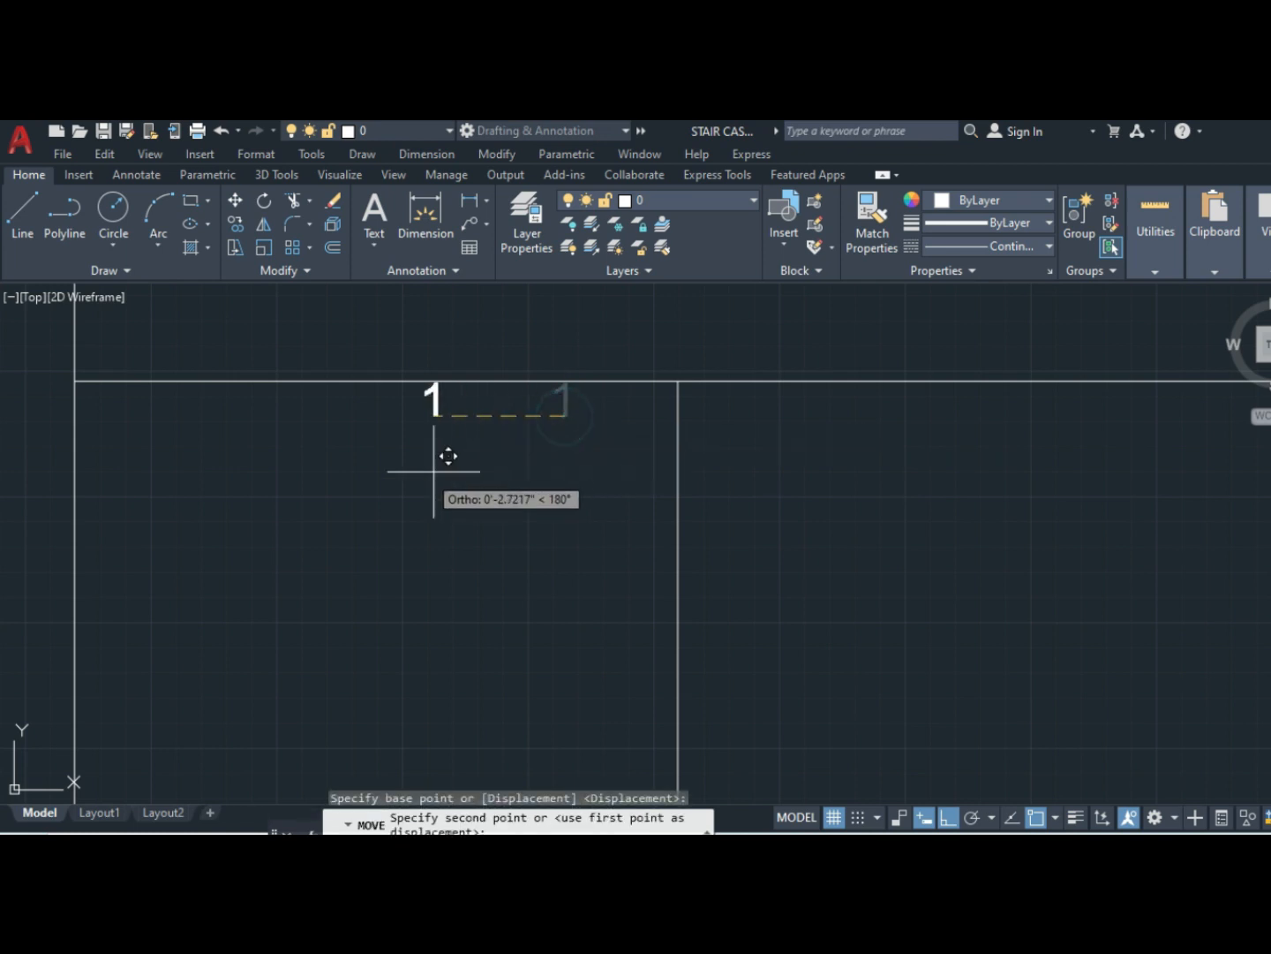
left_click(948, 816)
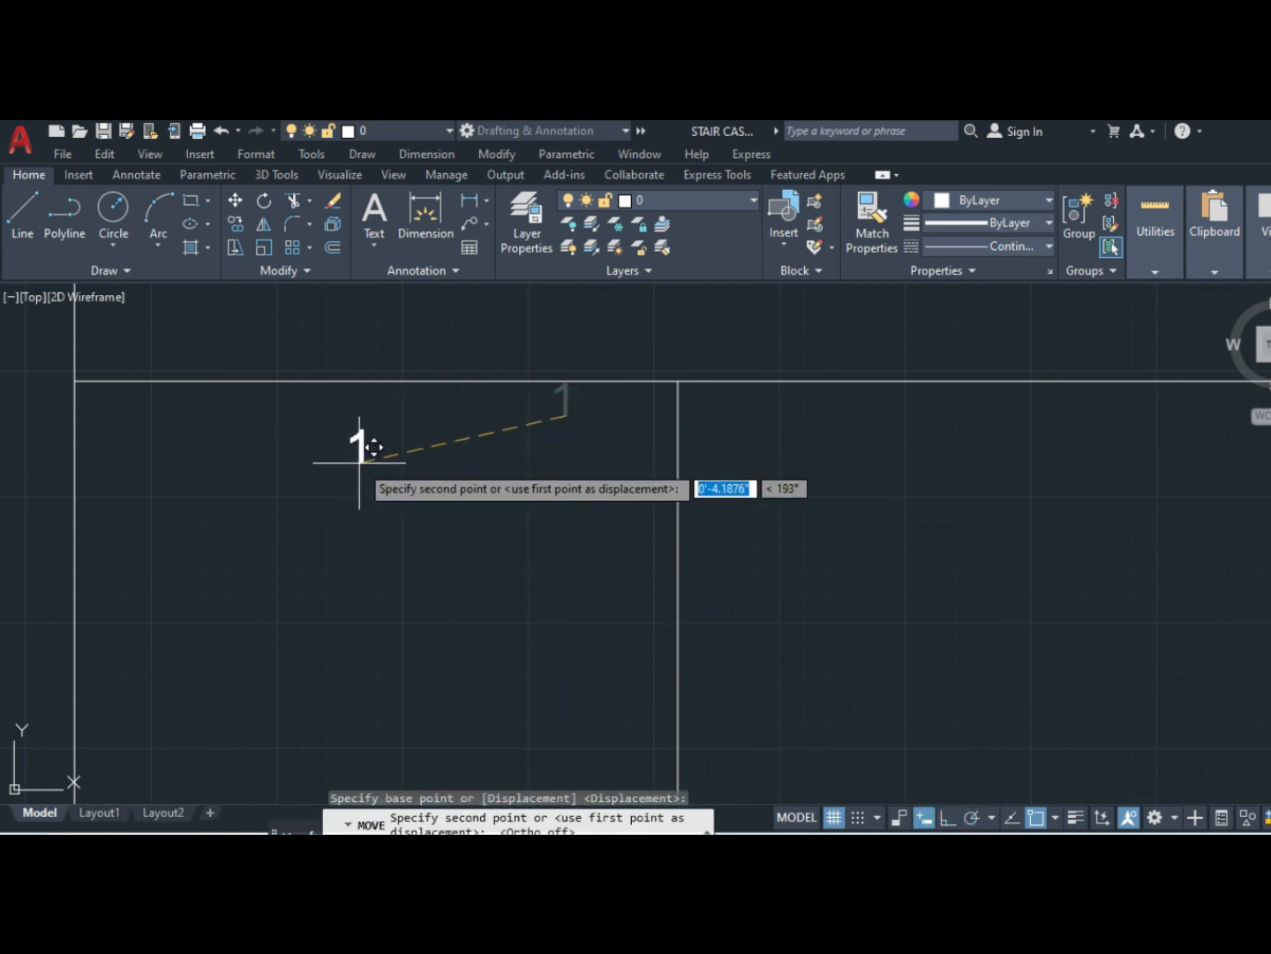
left_click(362, 484)
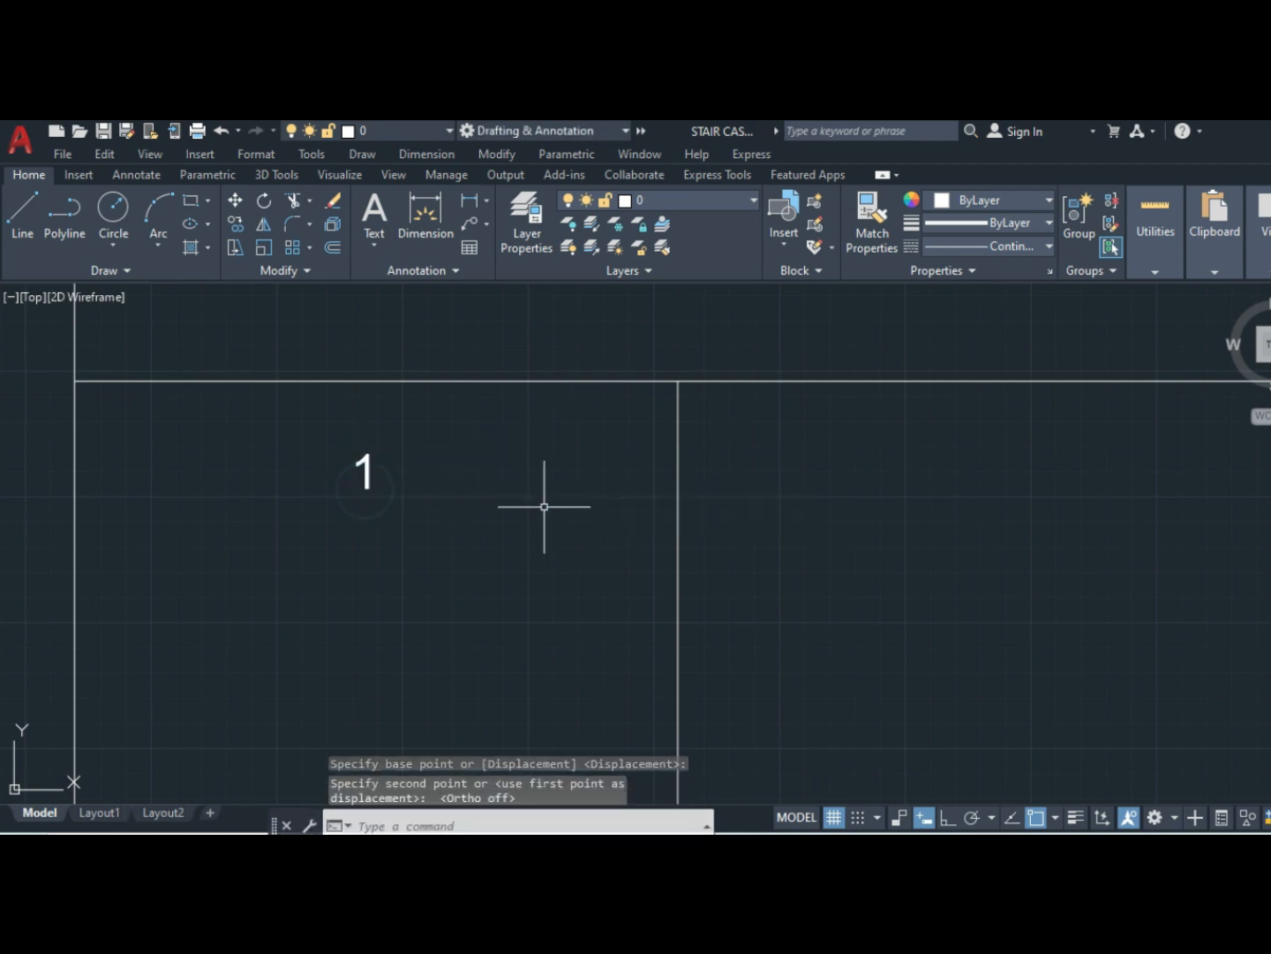
- Array the number 1 along the lower flight as a rectangular array of 9 columns and 1 row, with 1' between columns
scroll(250, 574, "down", 5)
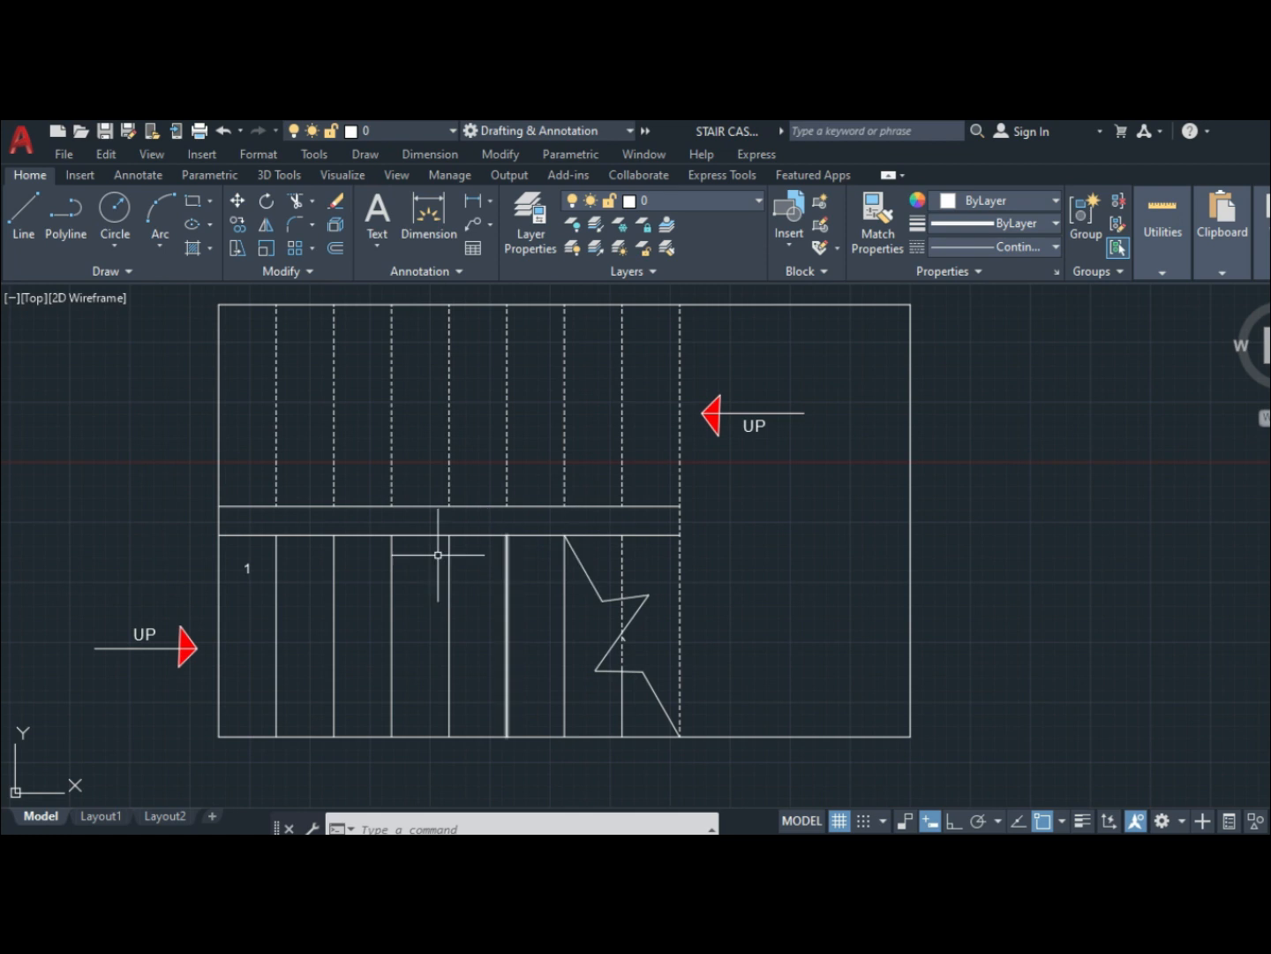
left_click(251, 566)
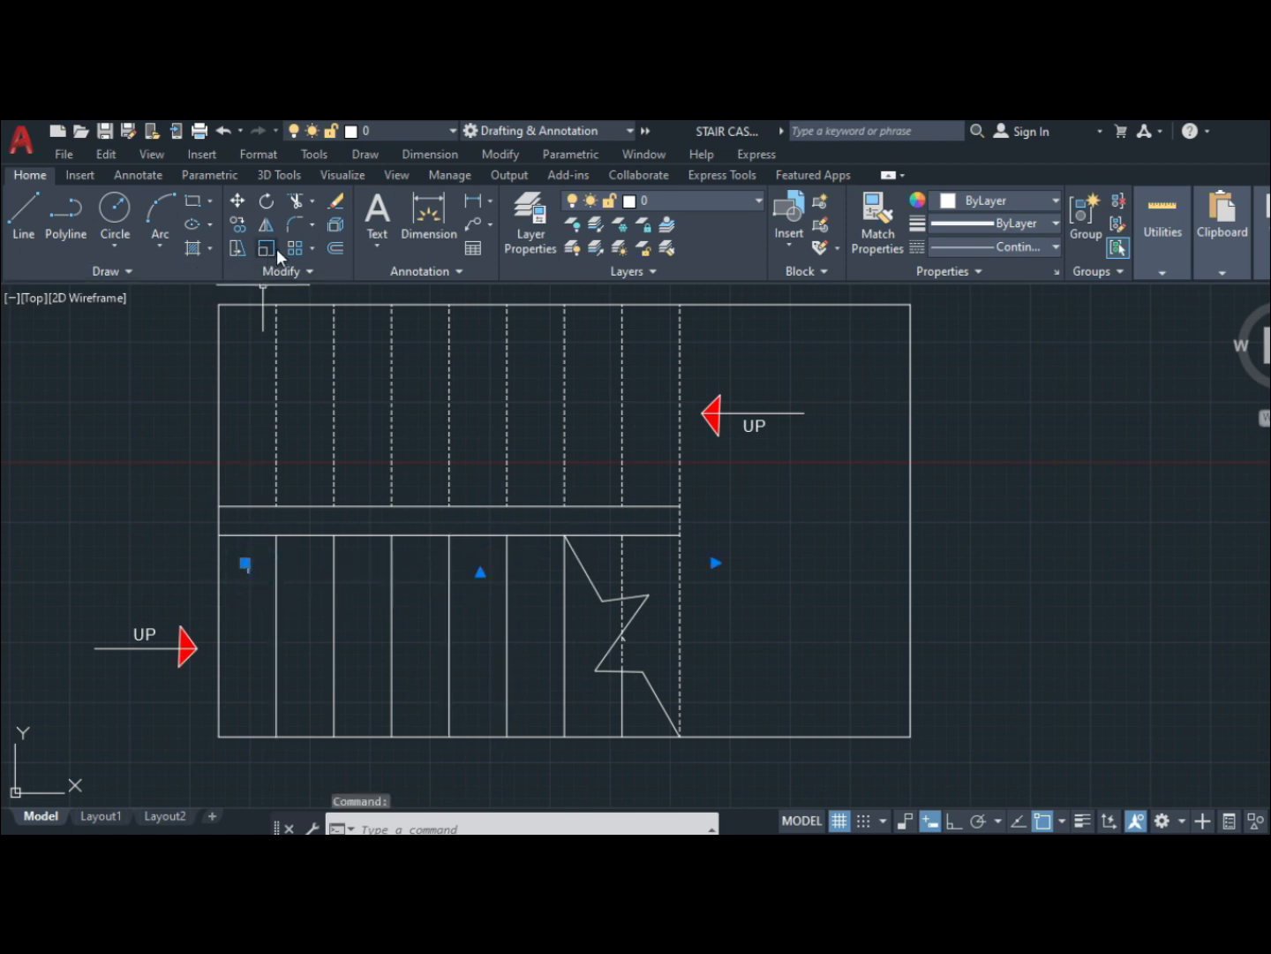
left_click(301, 247)
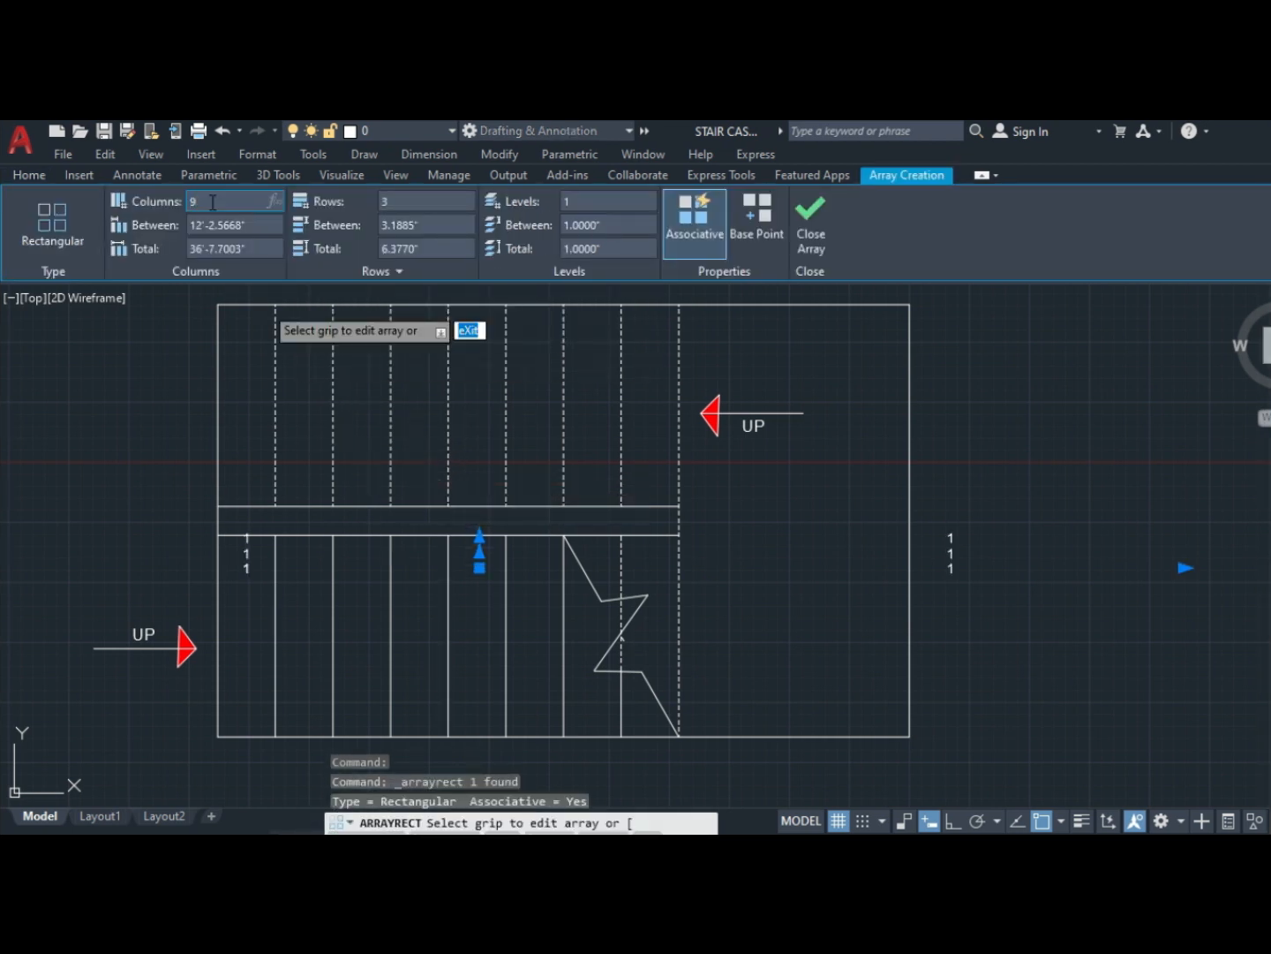
left_click(400, 198)
left_click(217, 199)
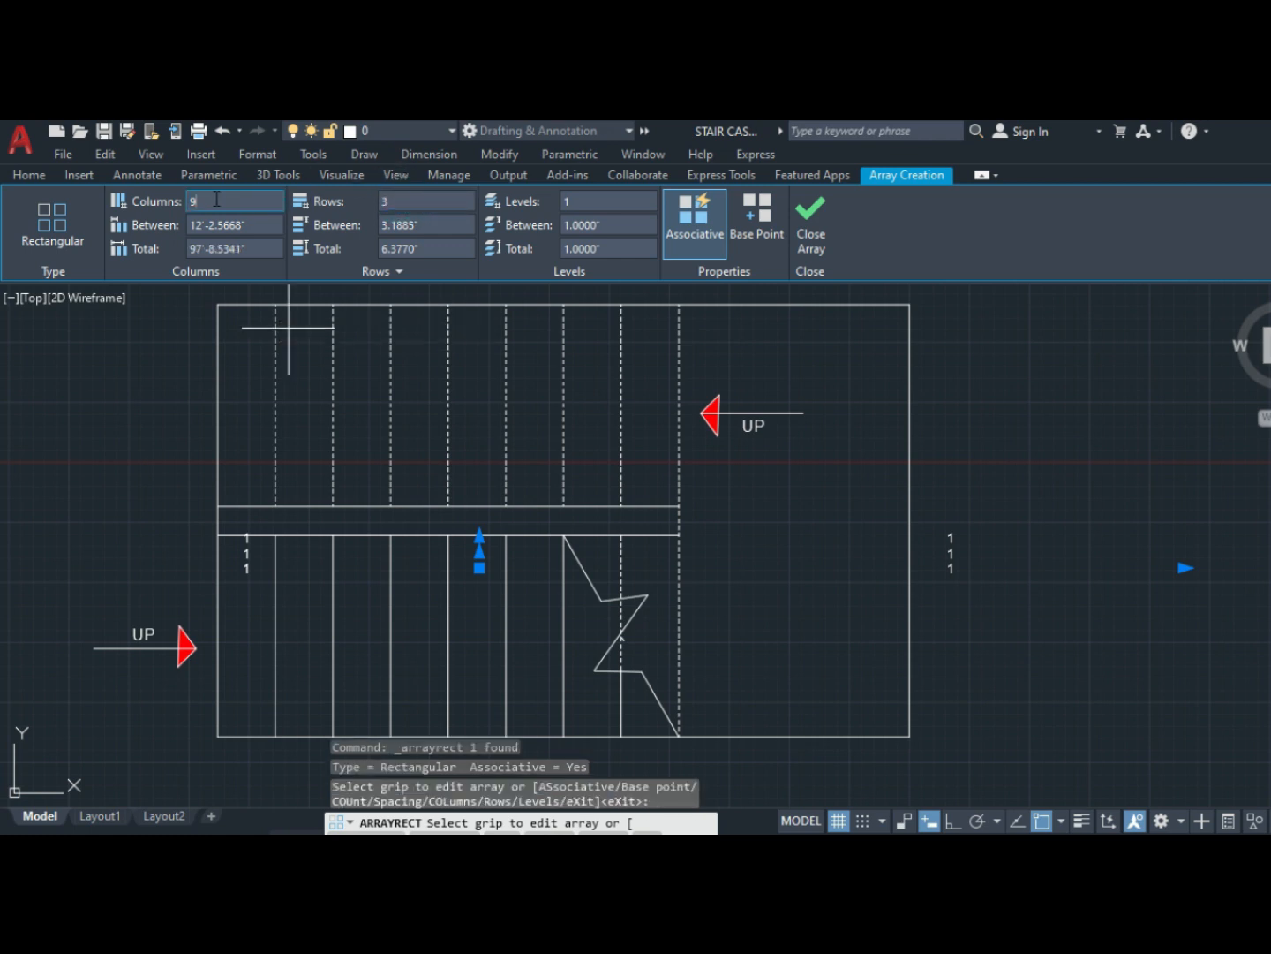
left_click(412, 204)
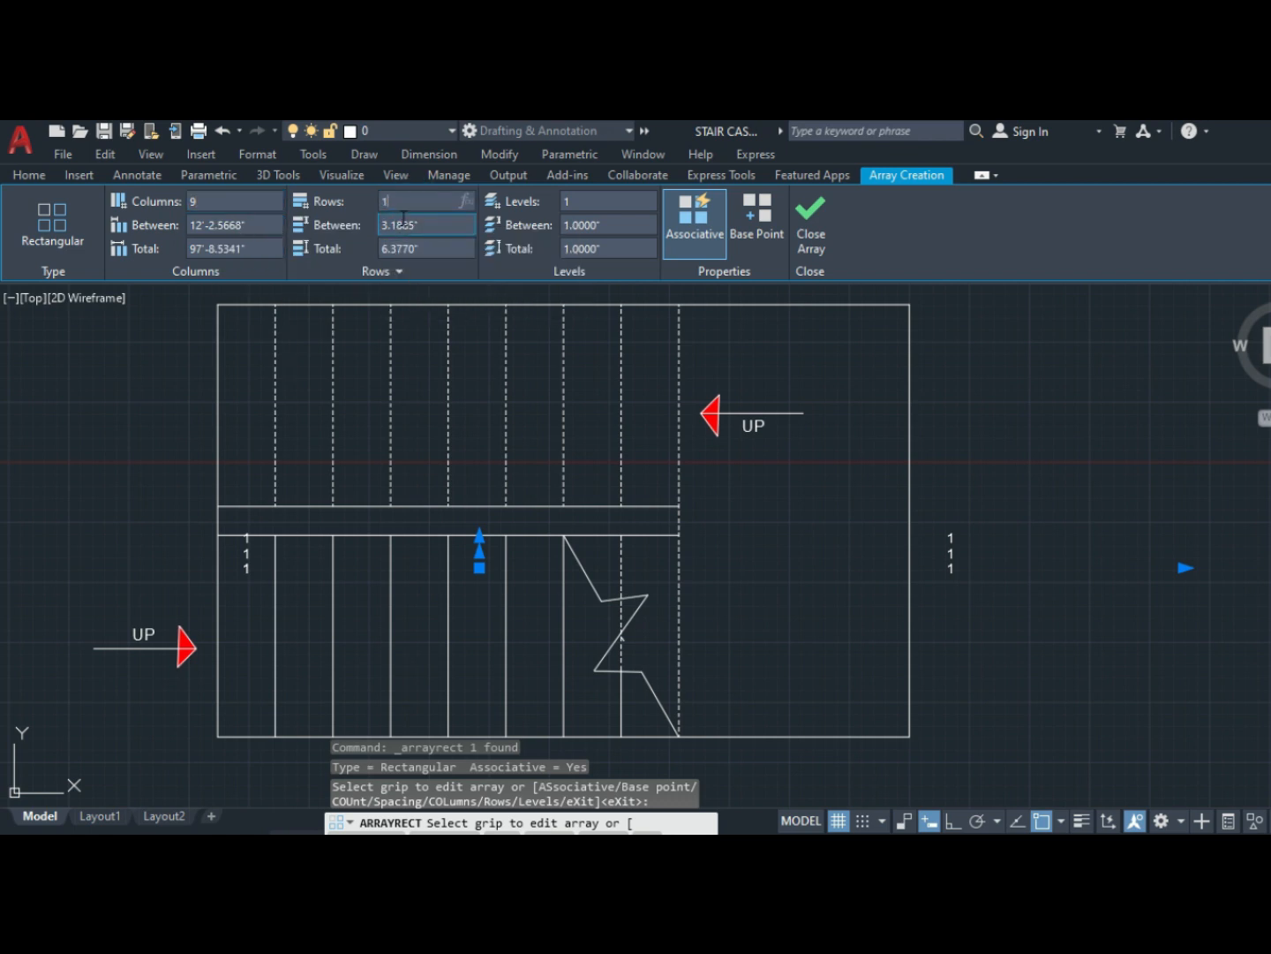
left_click(240, 226)
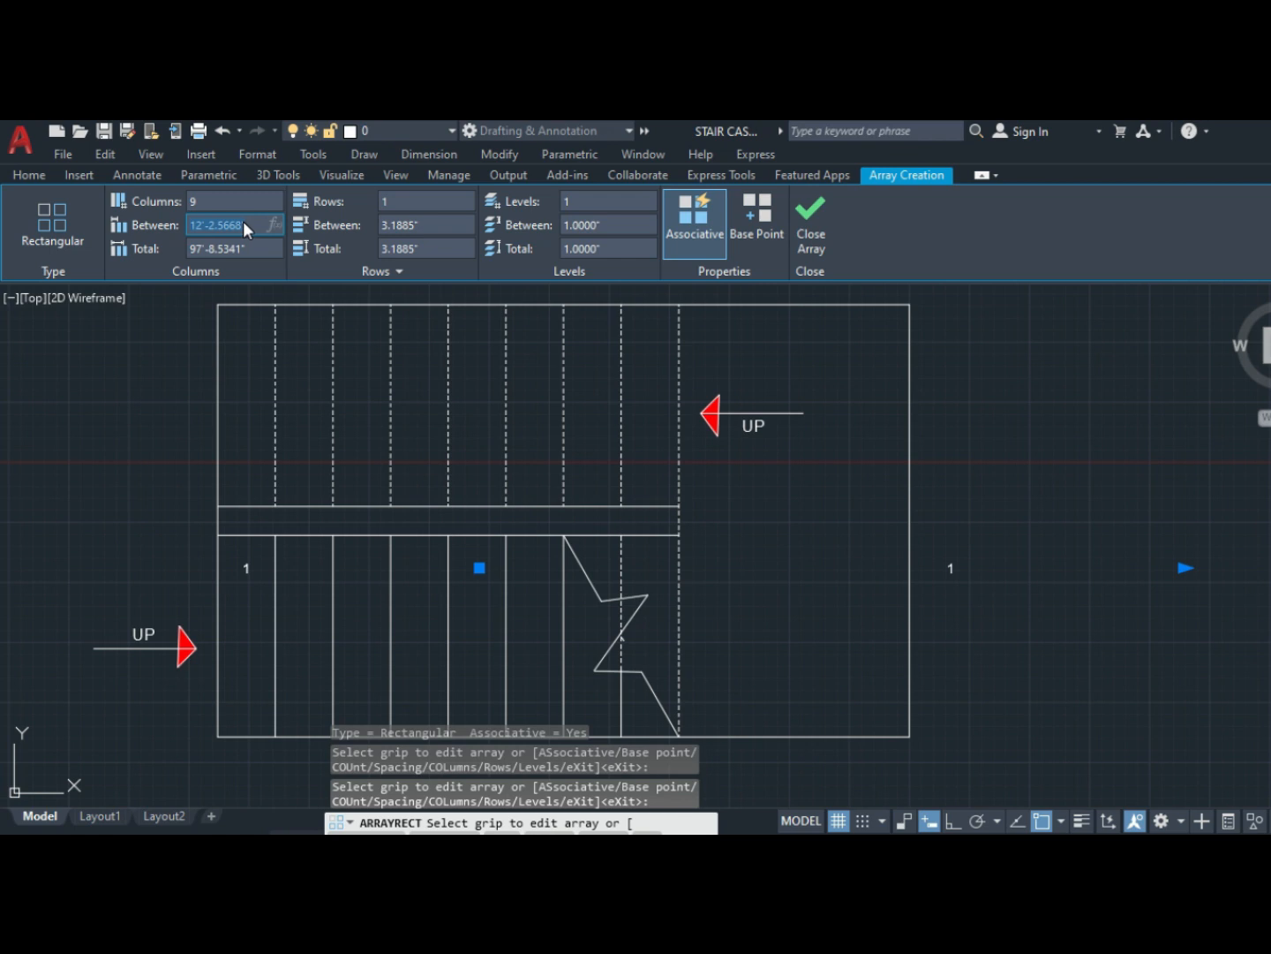
type("1")
key("Return")
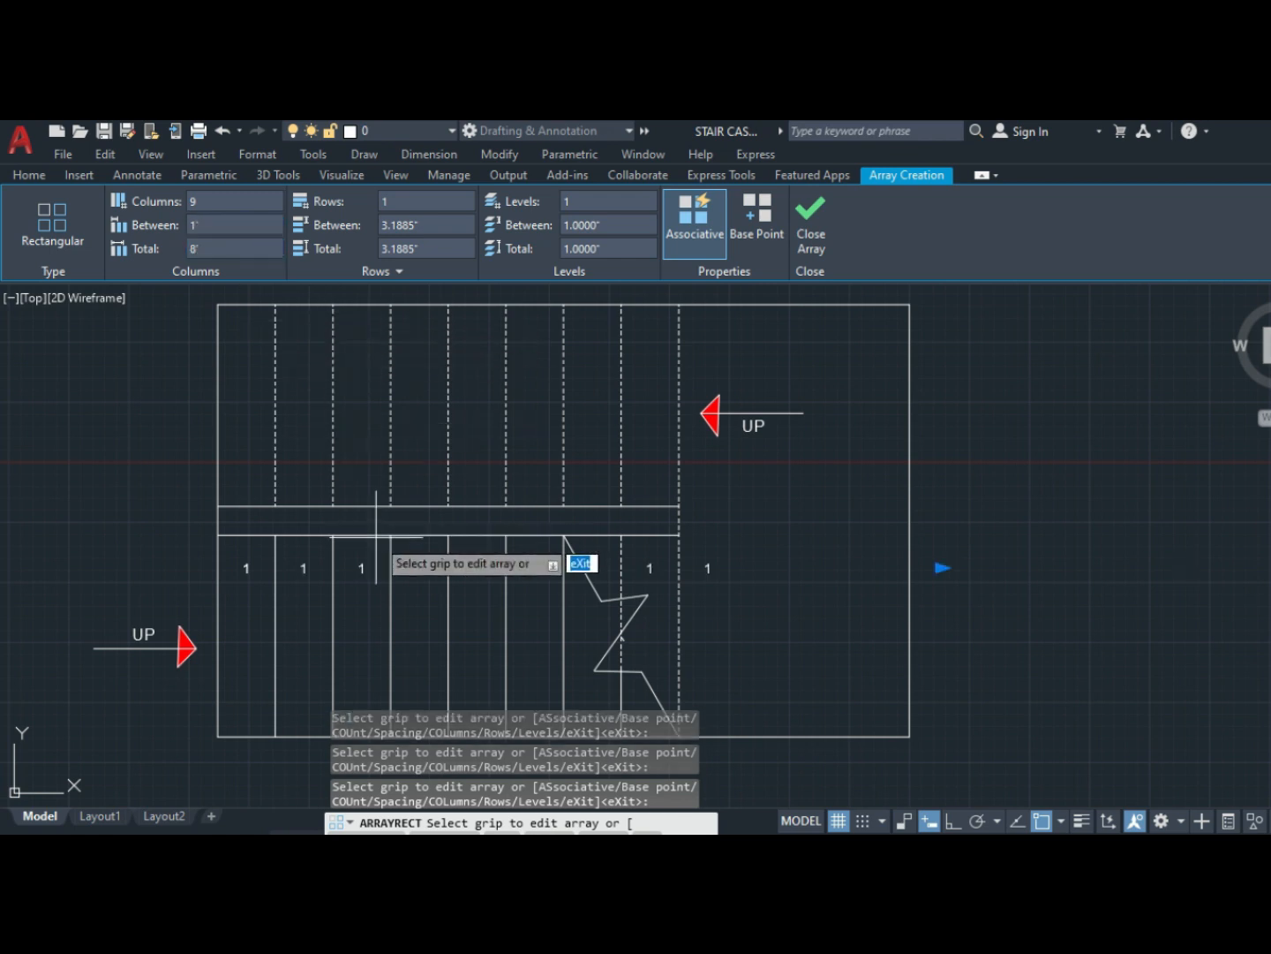
key("Return")
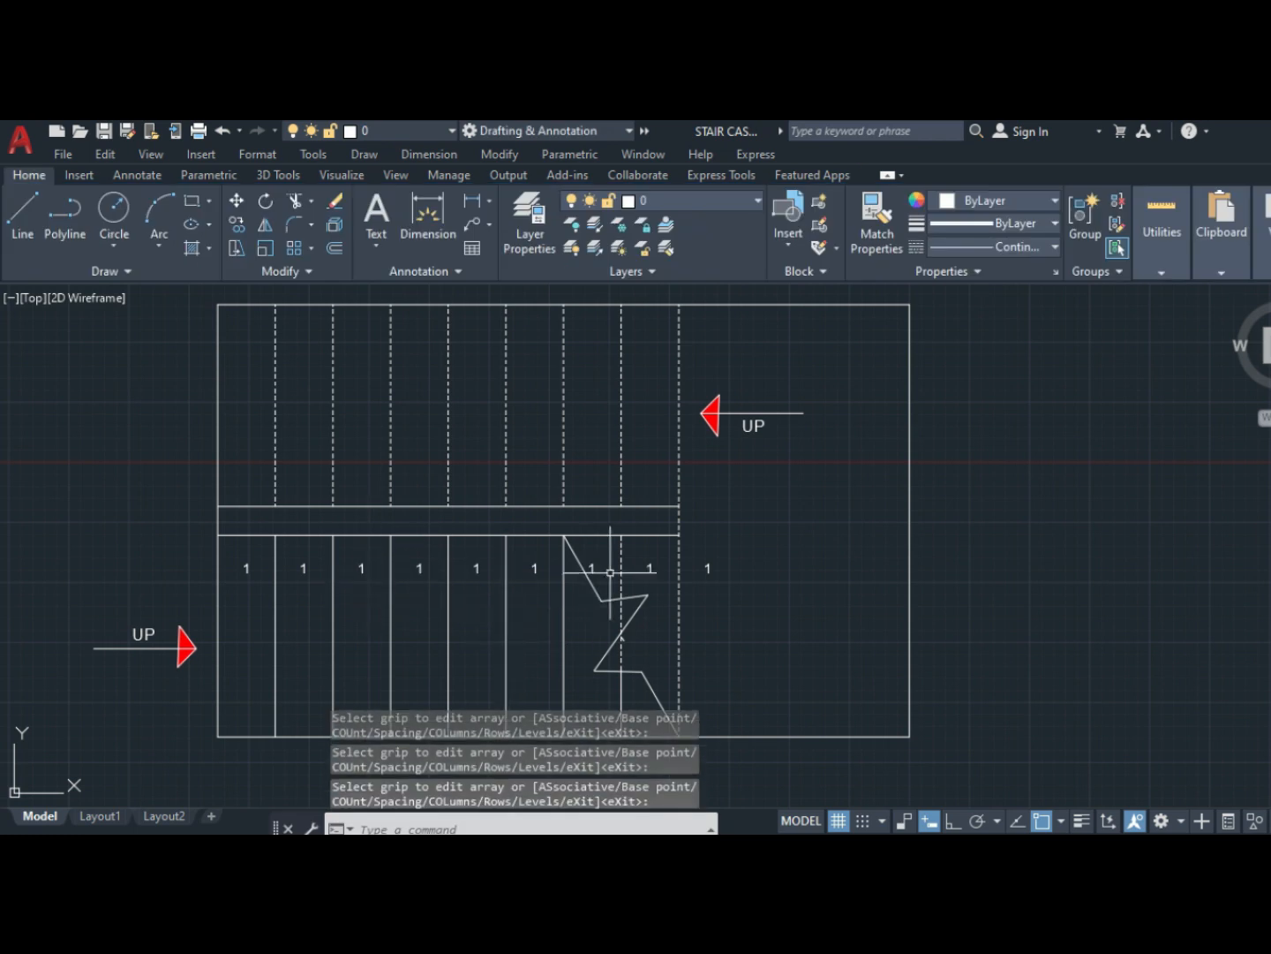
- Copy the row of tread numbers from the lower flight straight up to near the outer edge of the upper flight
left_click(245, 568)
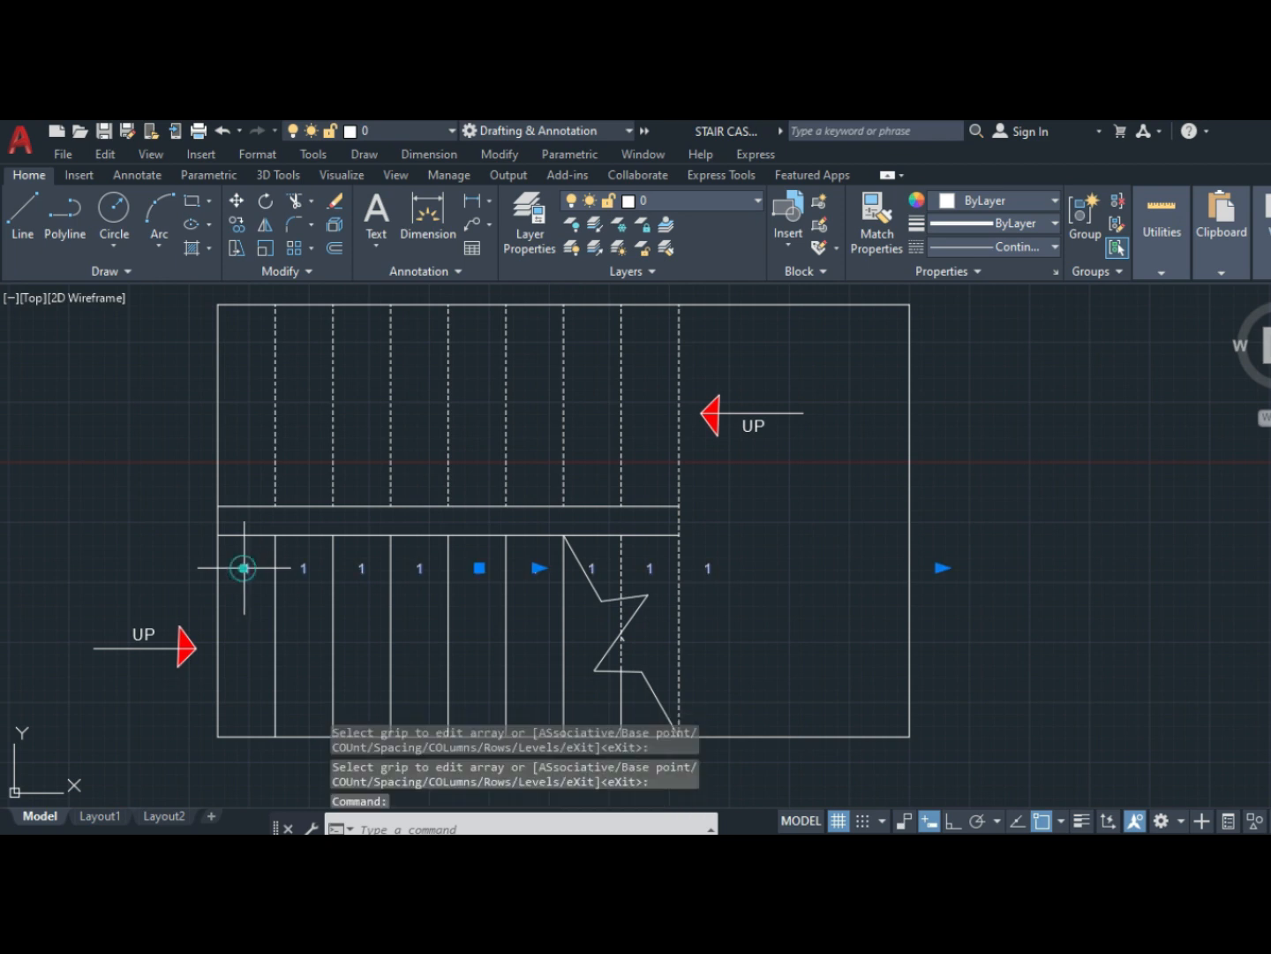
type("CO")
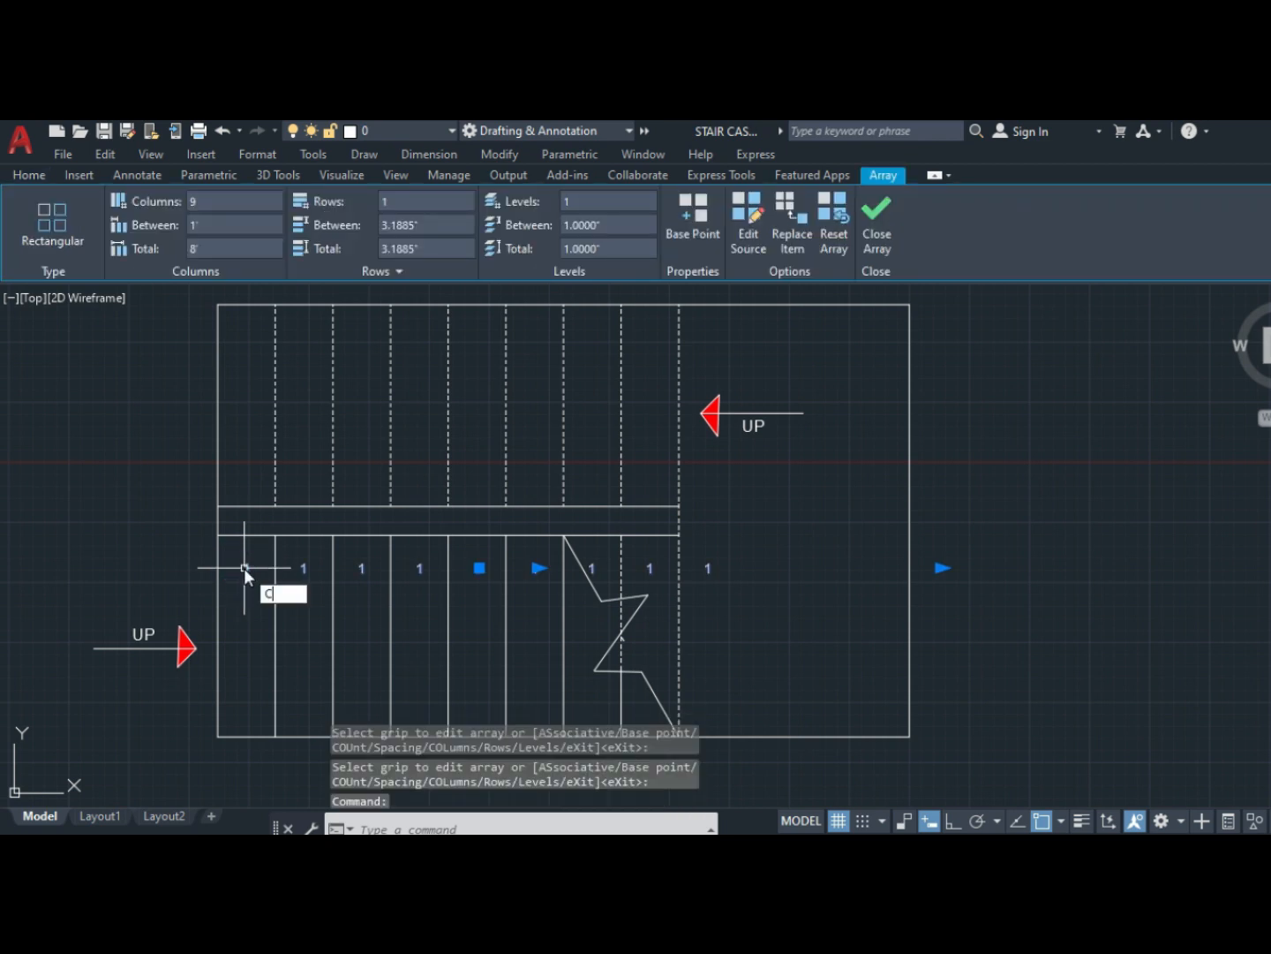
key("Return")
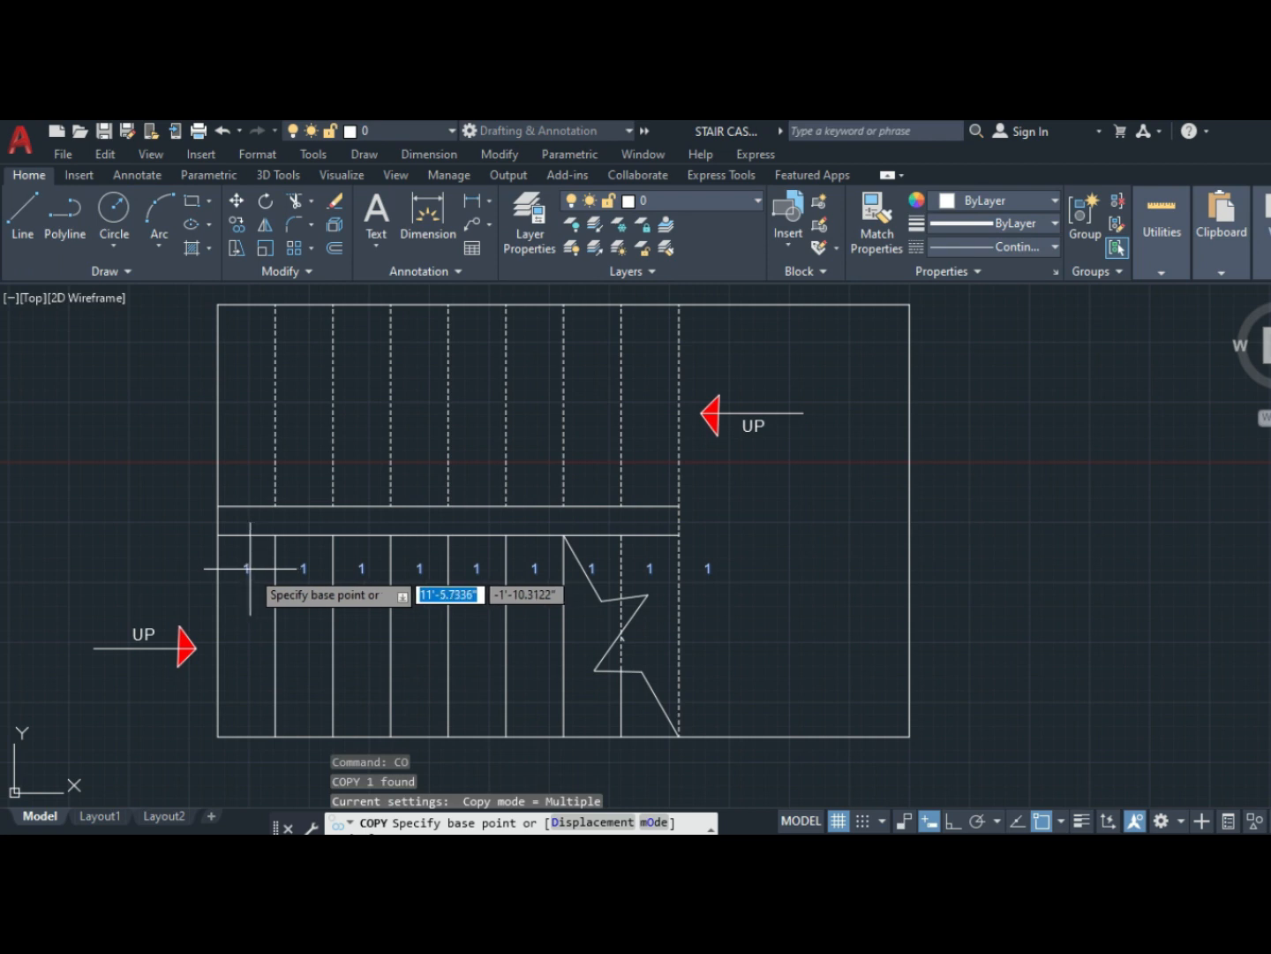
left_click(248, 567)
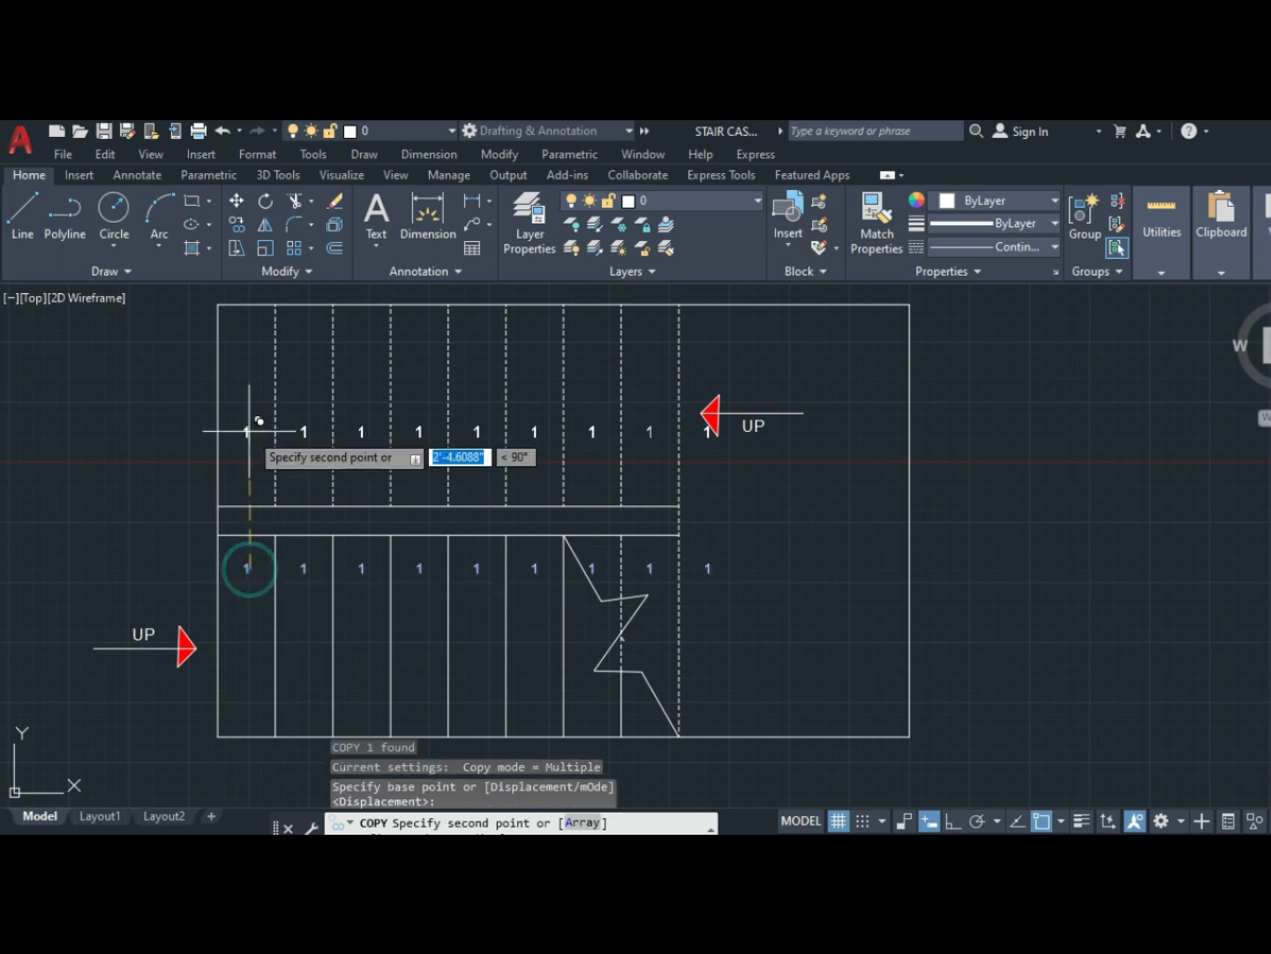
left_click(251, 337)
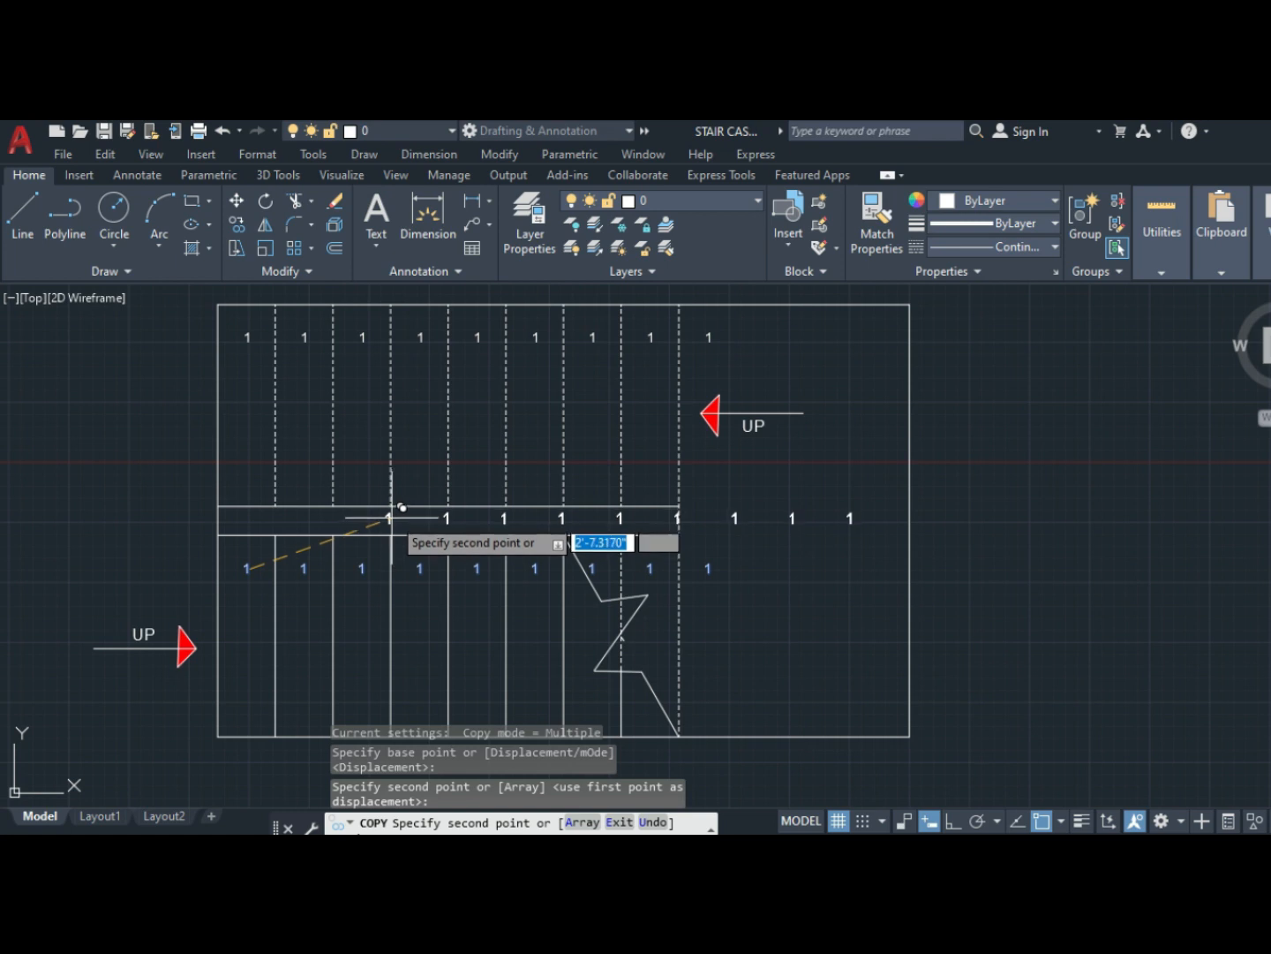
- Explode the lower flight's array of tread numbers into individual texts
key("Return")
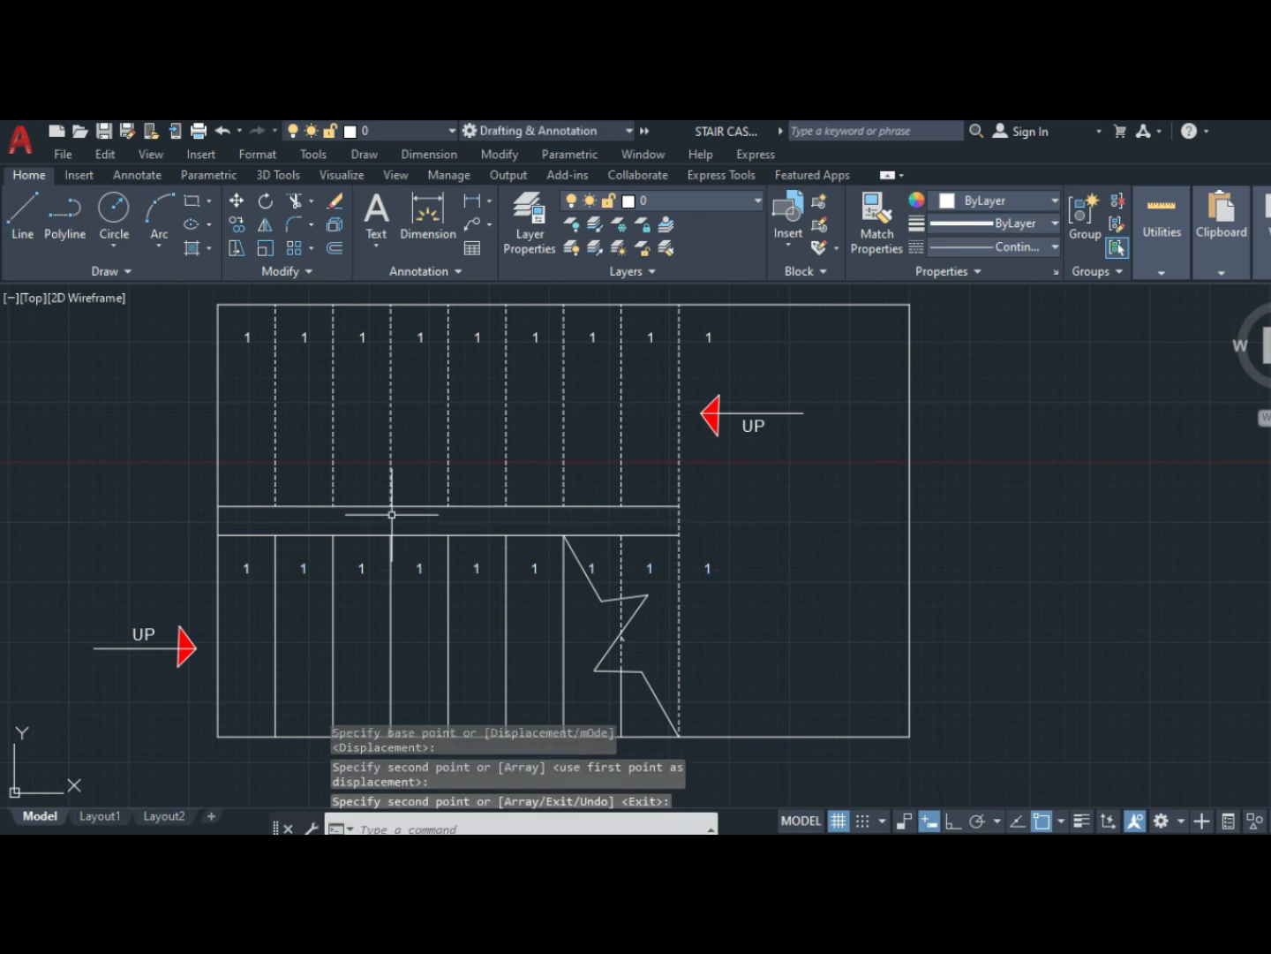
left_click(305, 568)
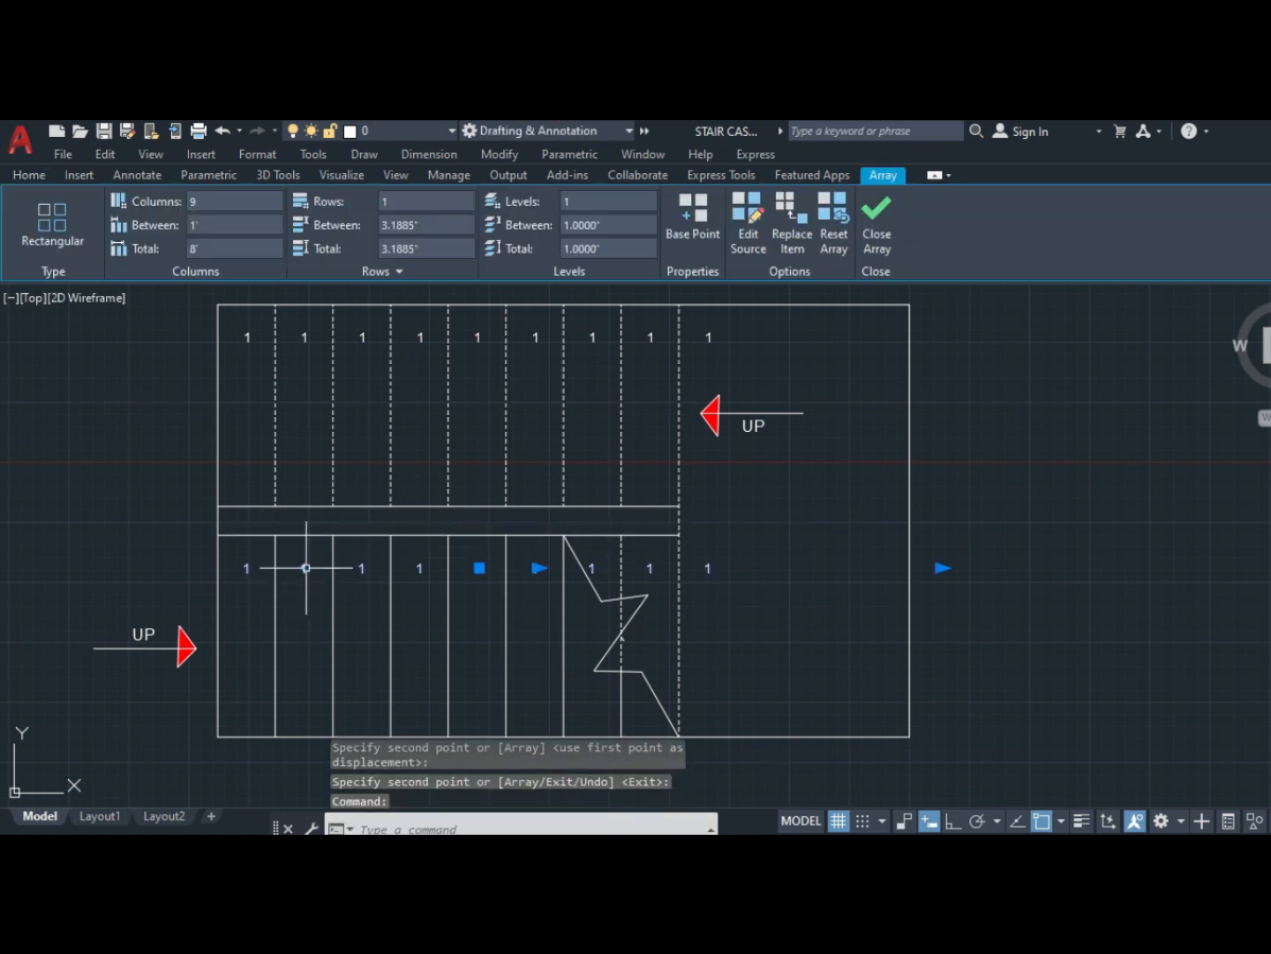
key("Escape")
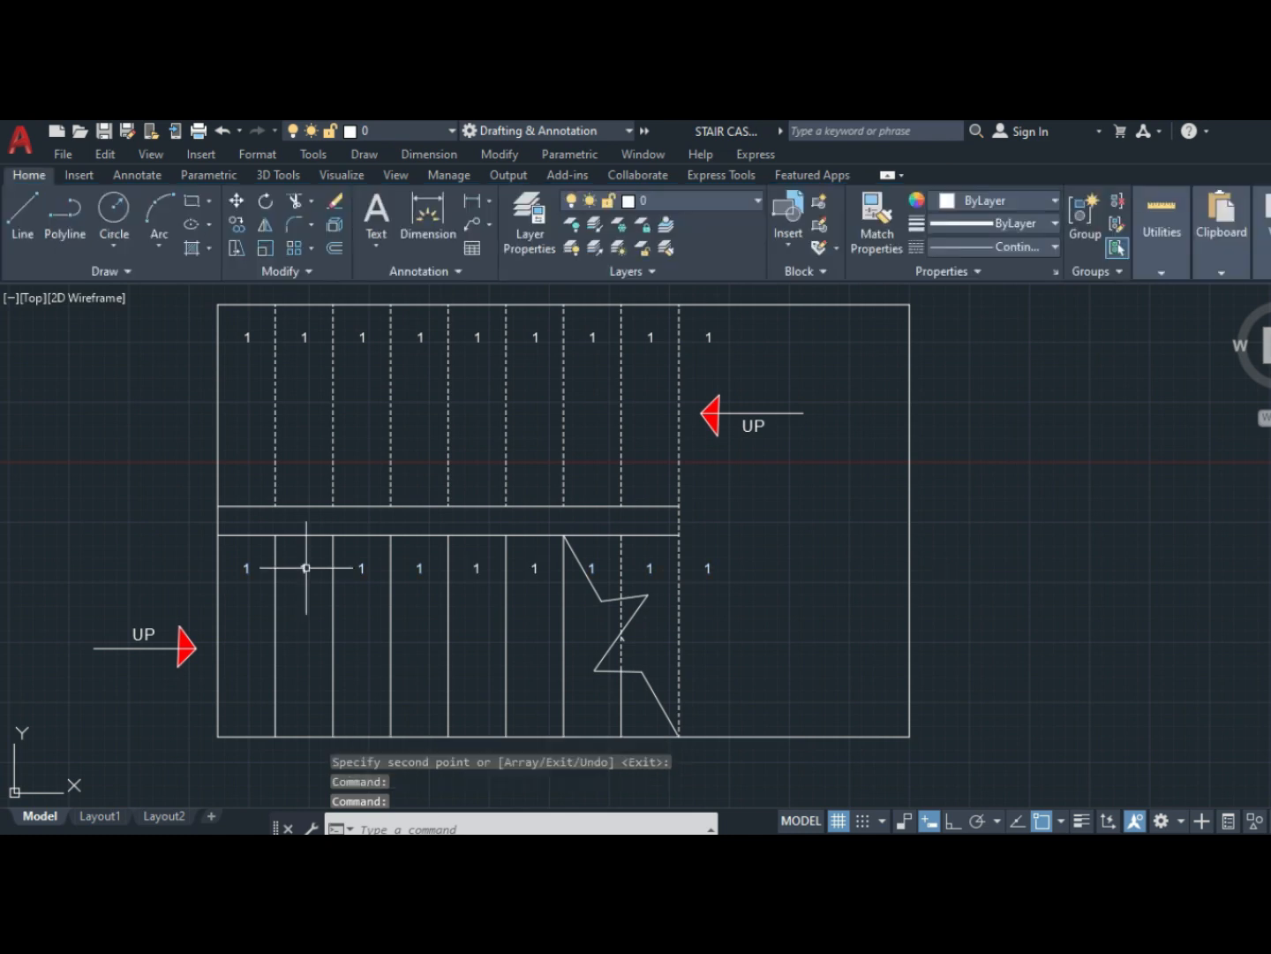
left_click(306, 567)
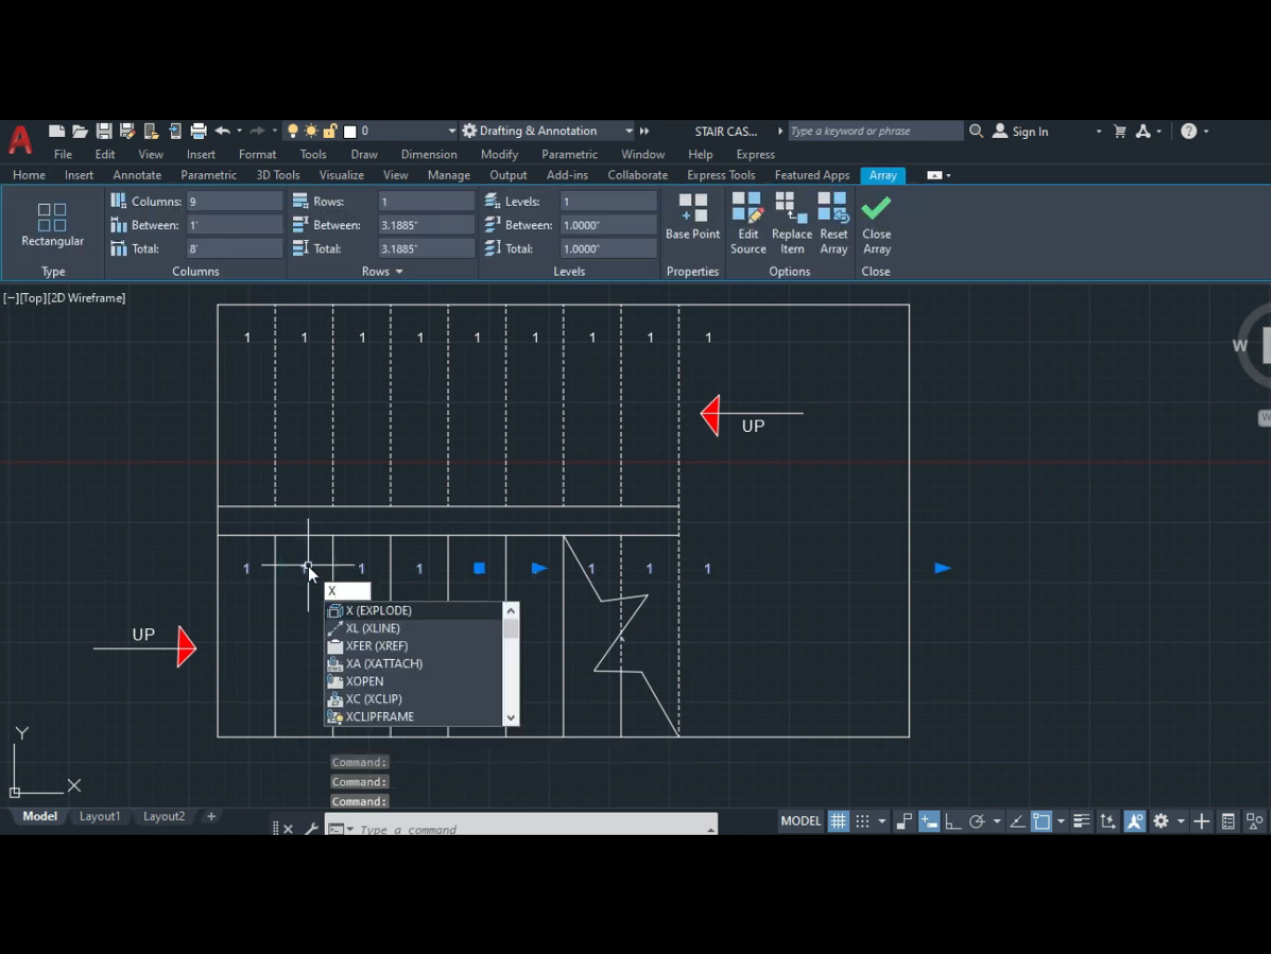
key("Return")
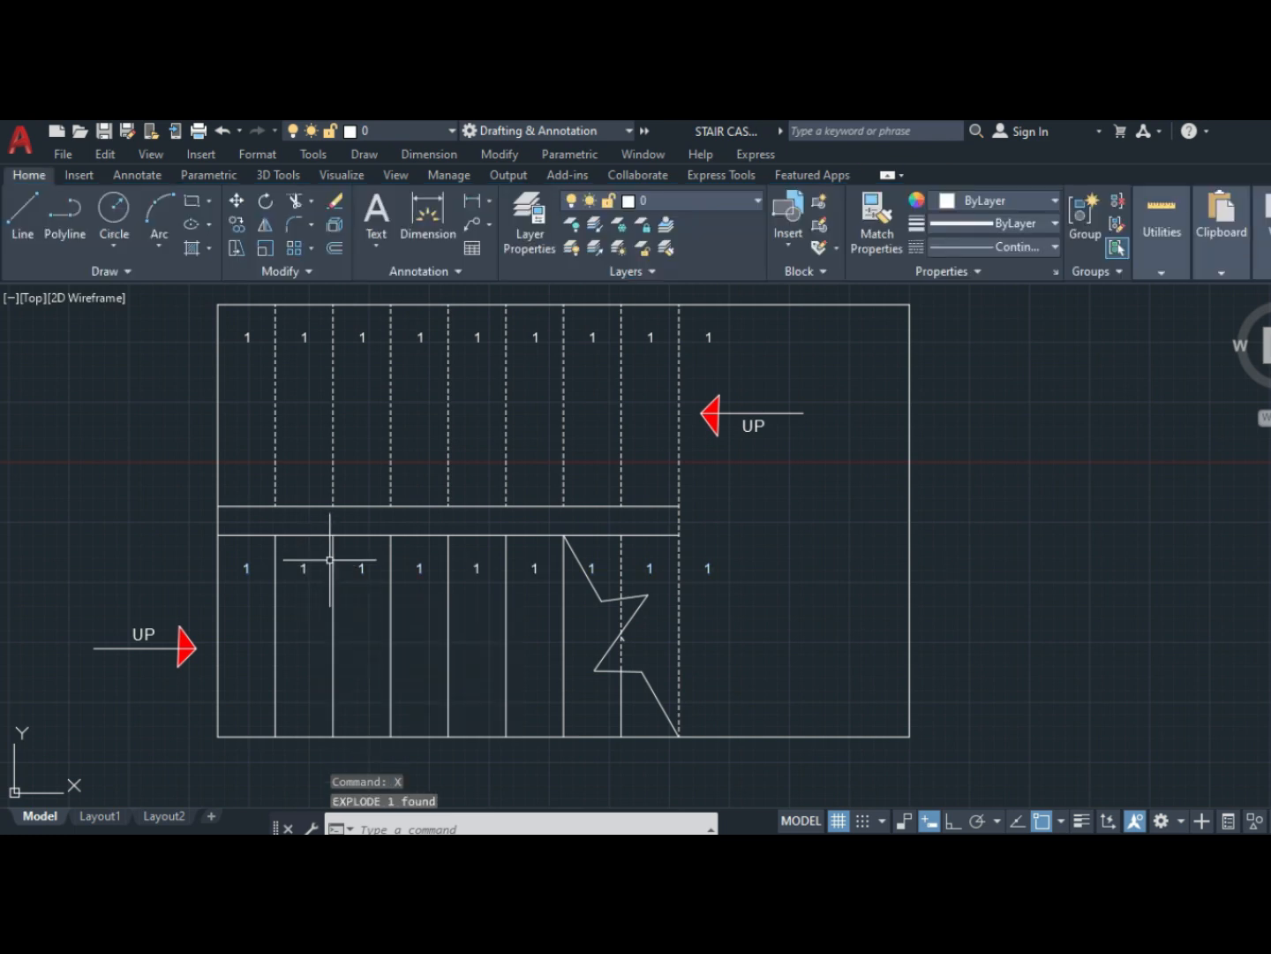
- Explode the upper flight's array of tread numbers and delete its last number, which lies on the landing
left_click(426, 332)
left_click(422, 337)
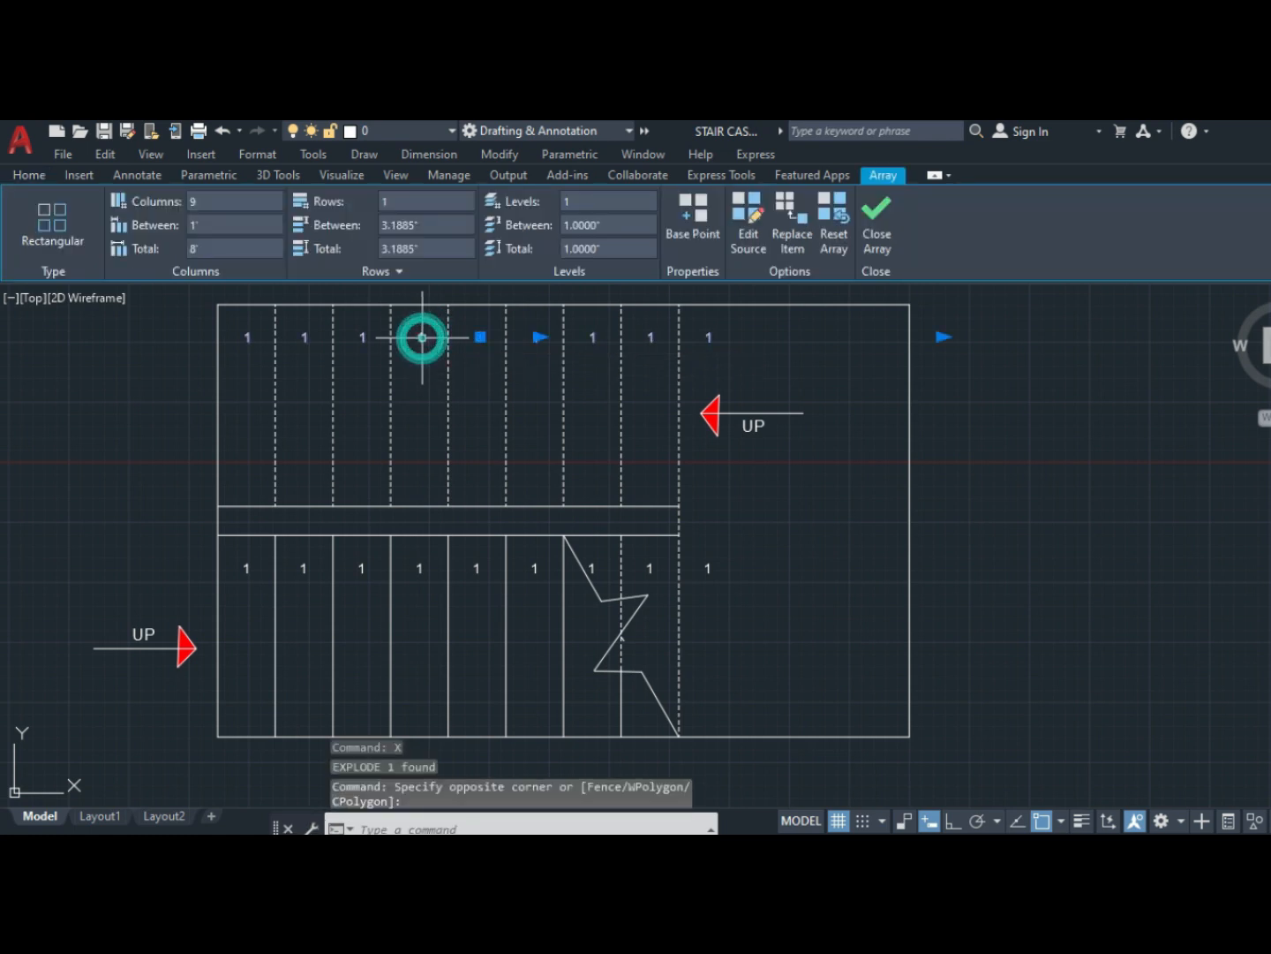
type("x")
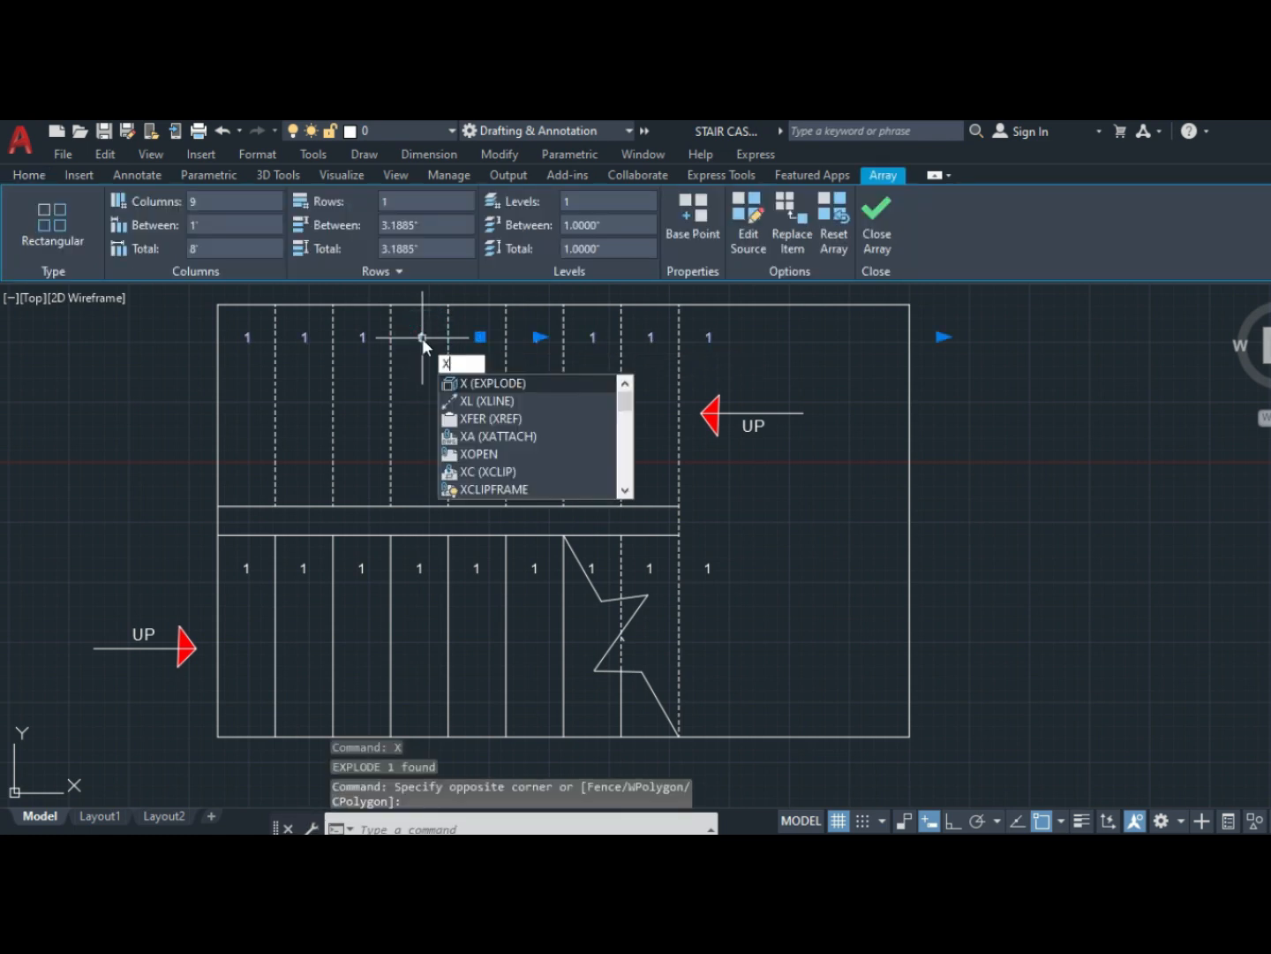
key("Return")
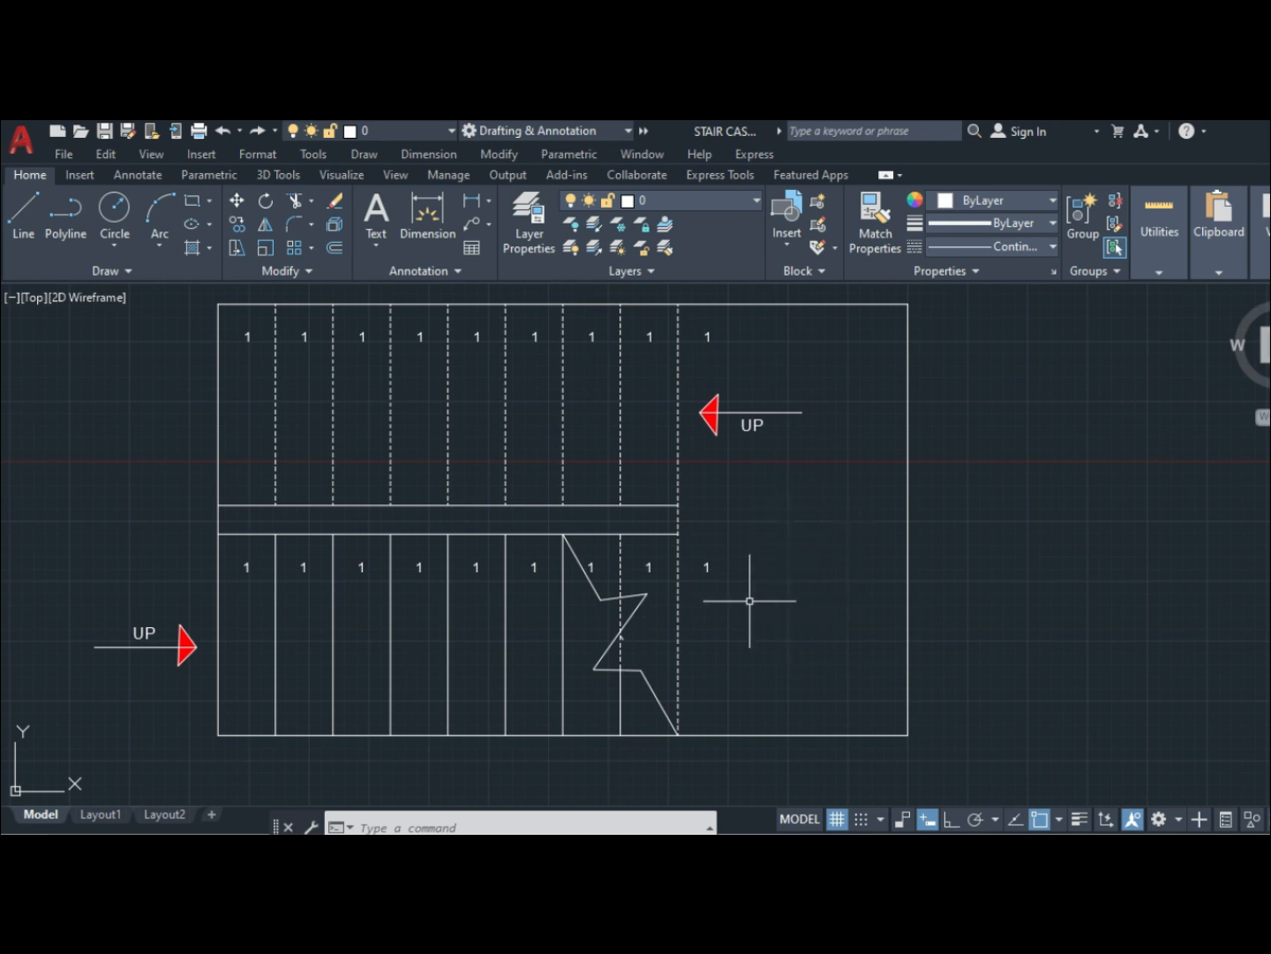
left_click(712, 337)
key("Delete")
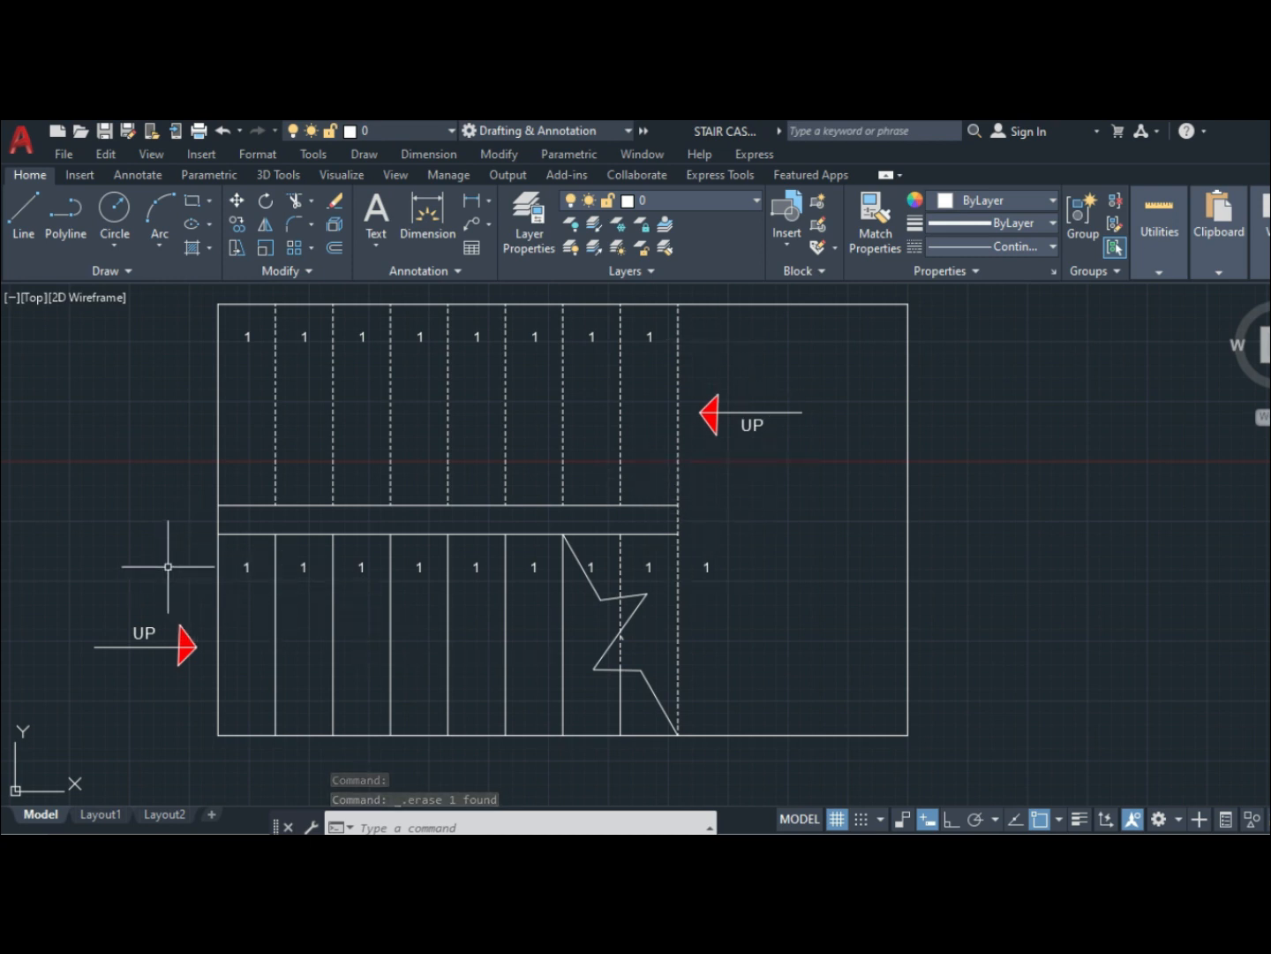
- Renumber the texts with TCOUNT using Select-order, start and increment 1,1 and Overwrite, picking the lower row left to right and the upper row right to left
type("TCOUNT")
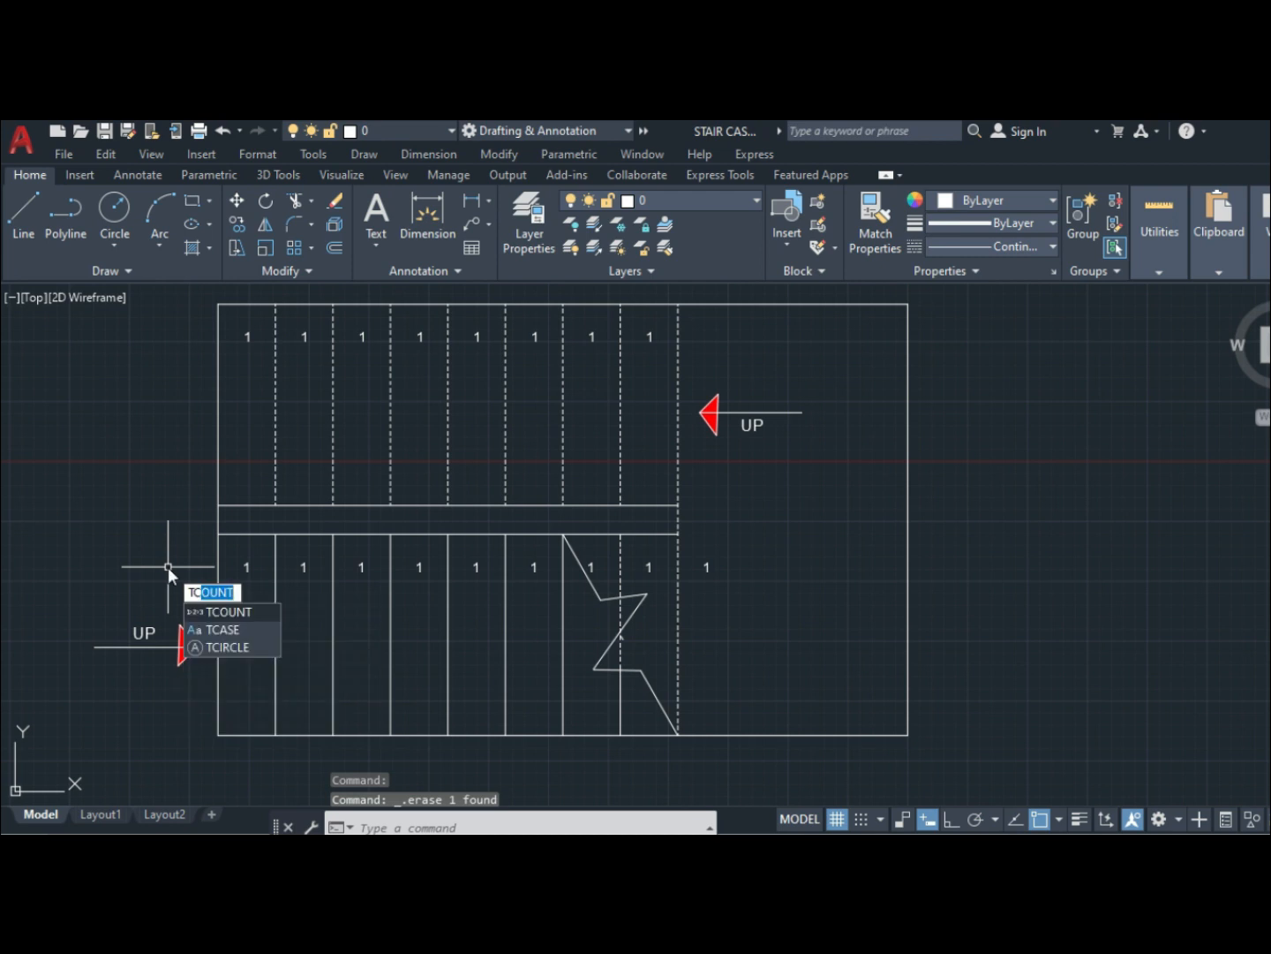
key("Return")
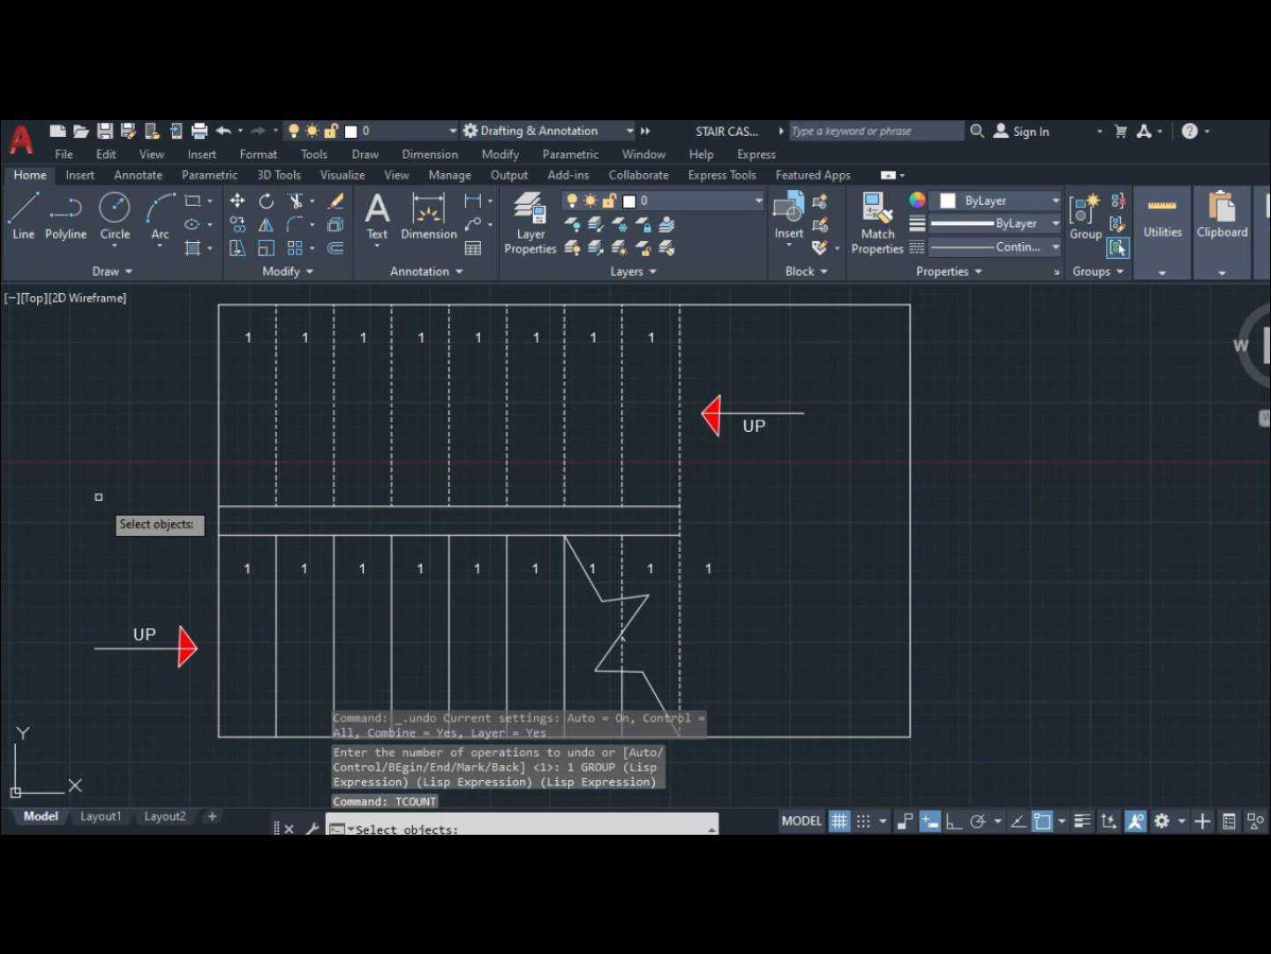
left_click(247, 568)
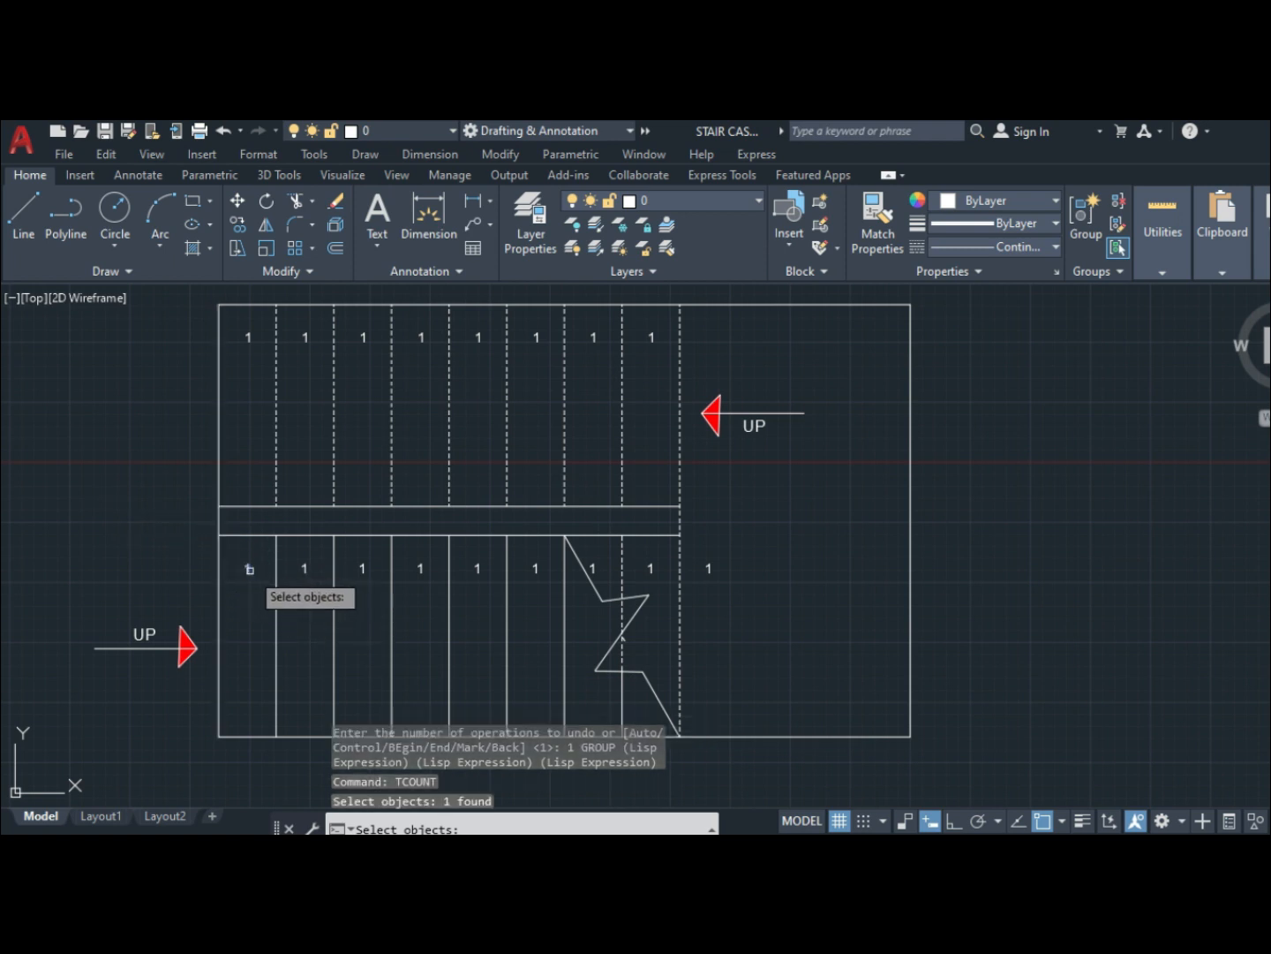
left_click(304, 569)
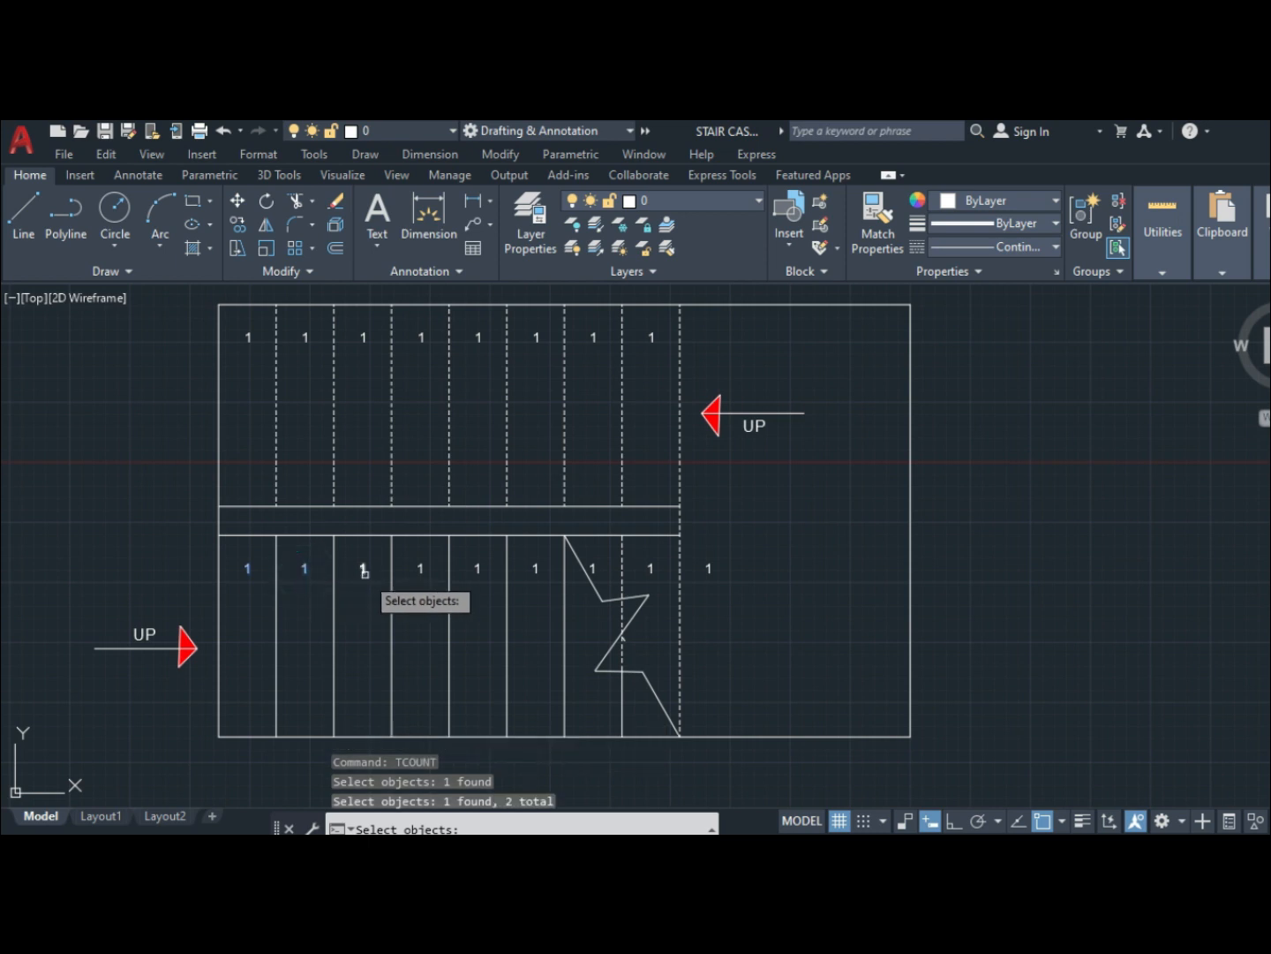
left_click(363, 570)
left_click(428, 565)
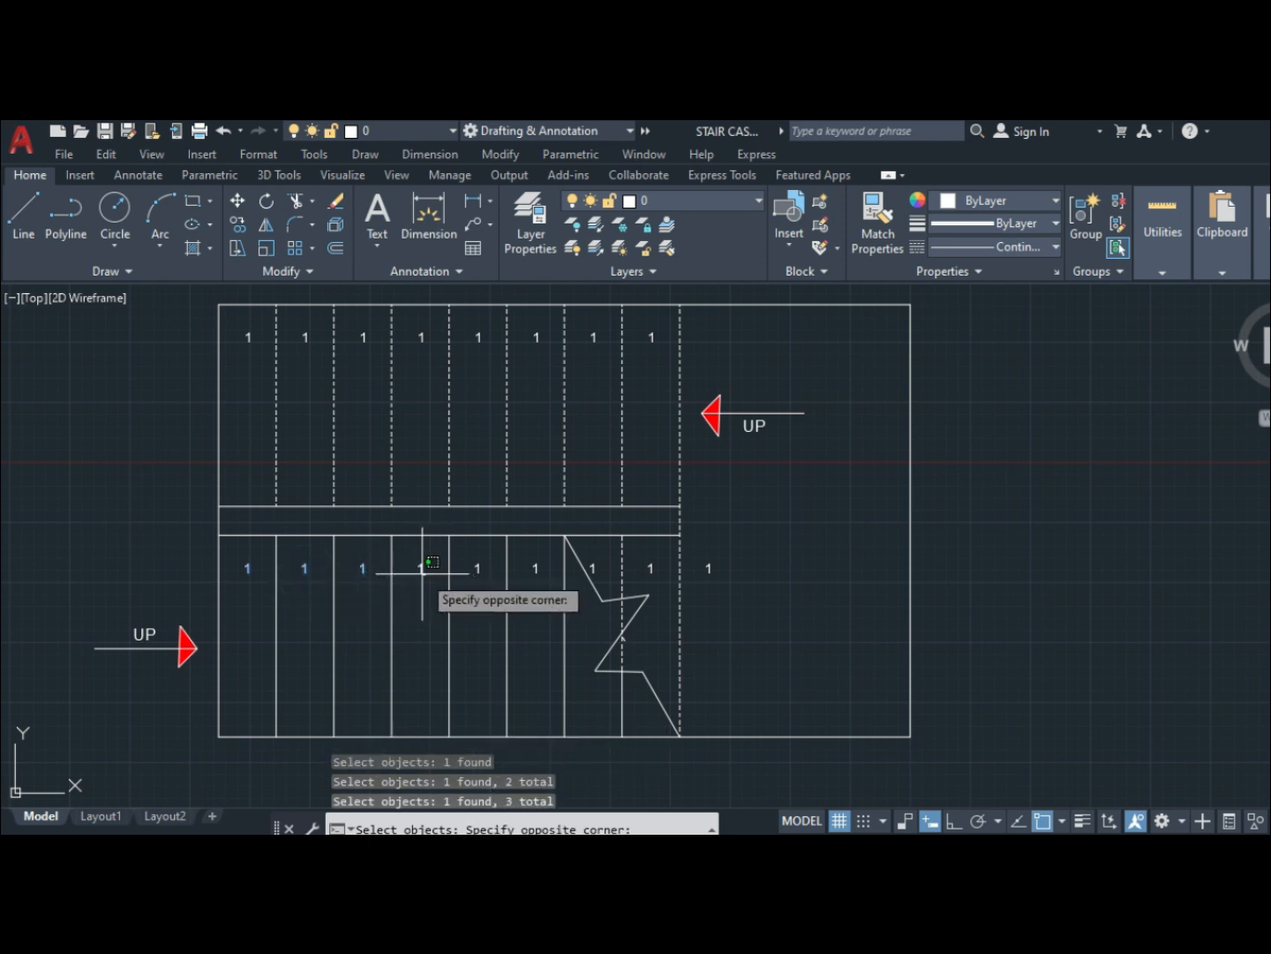
left_click(416, 574)
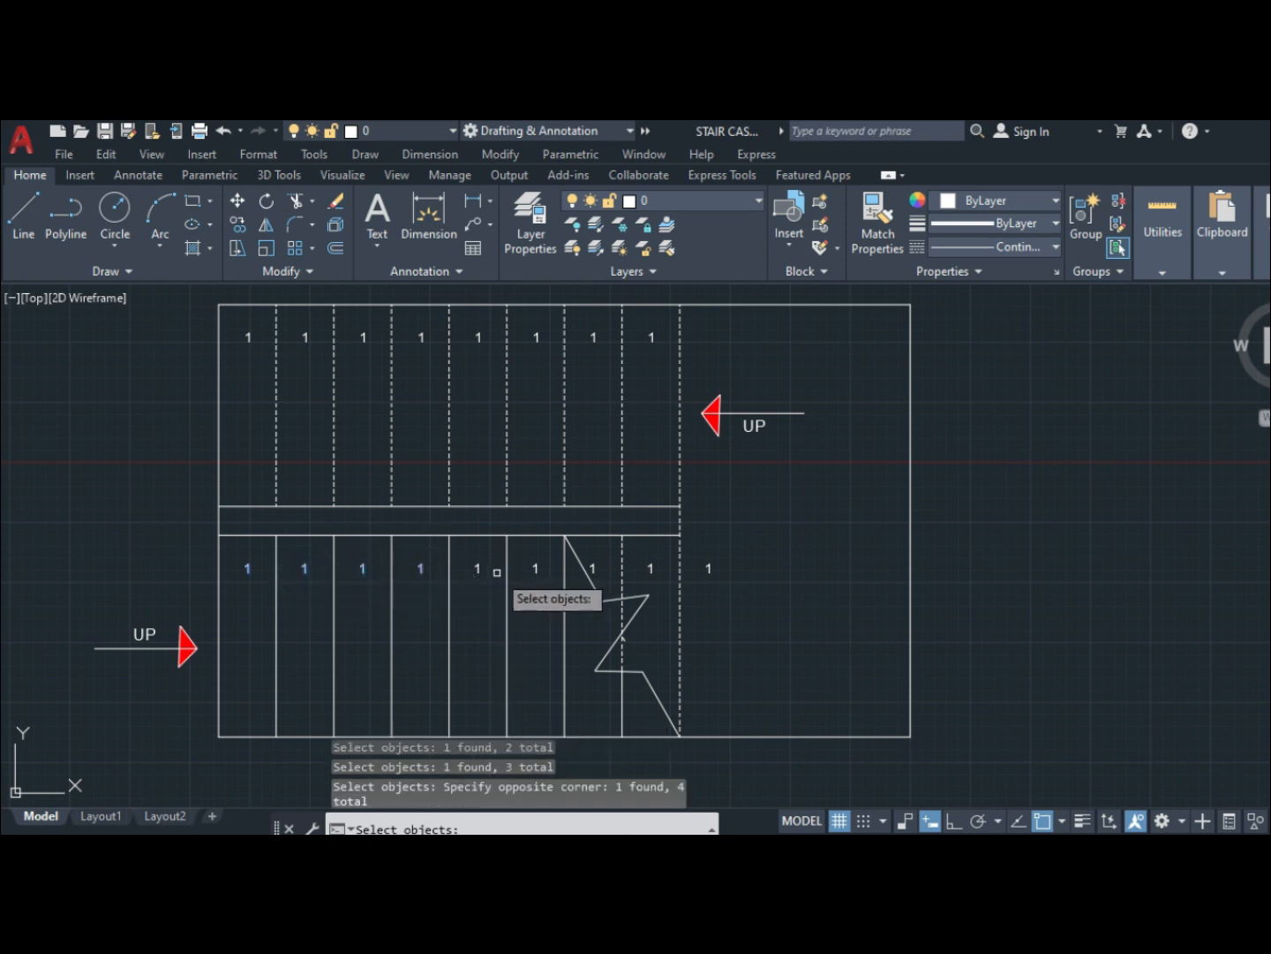
left_click(475, 567)
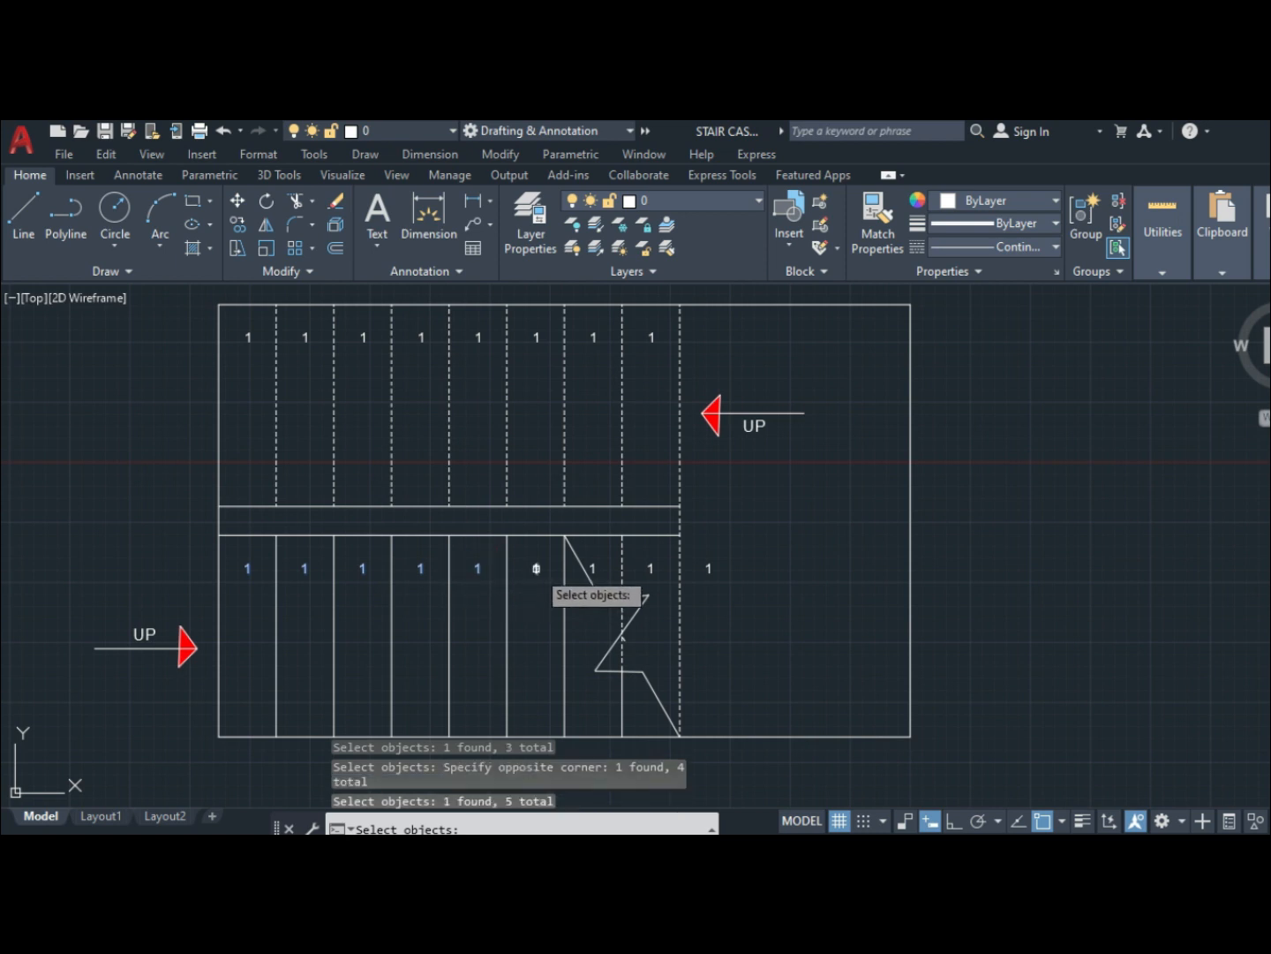
left_click(536, 567)
left_click(594, 568)
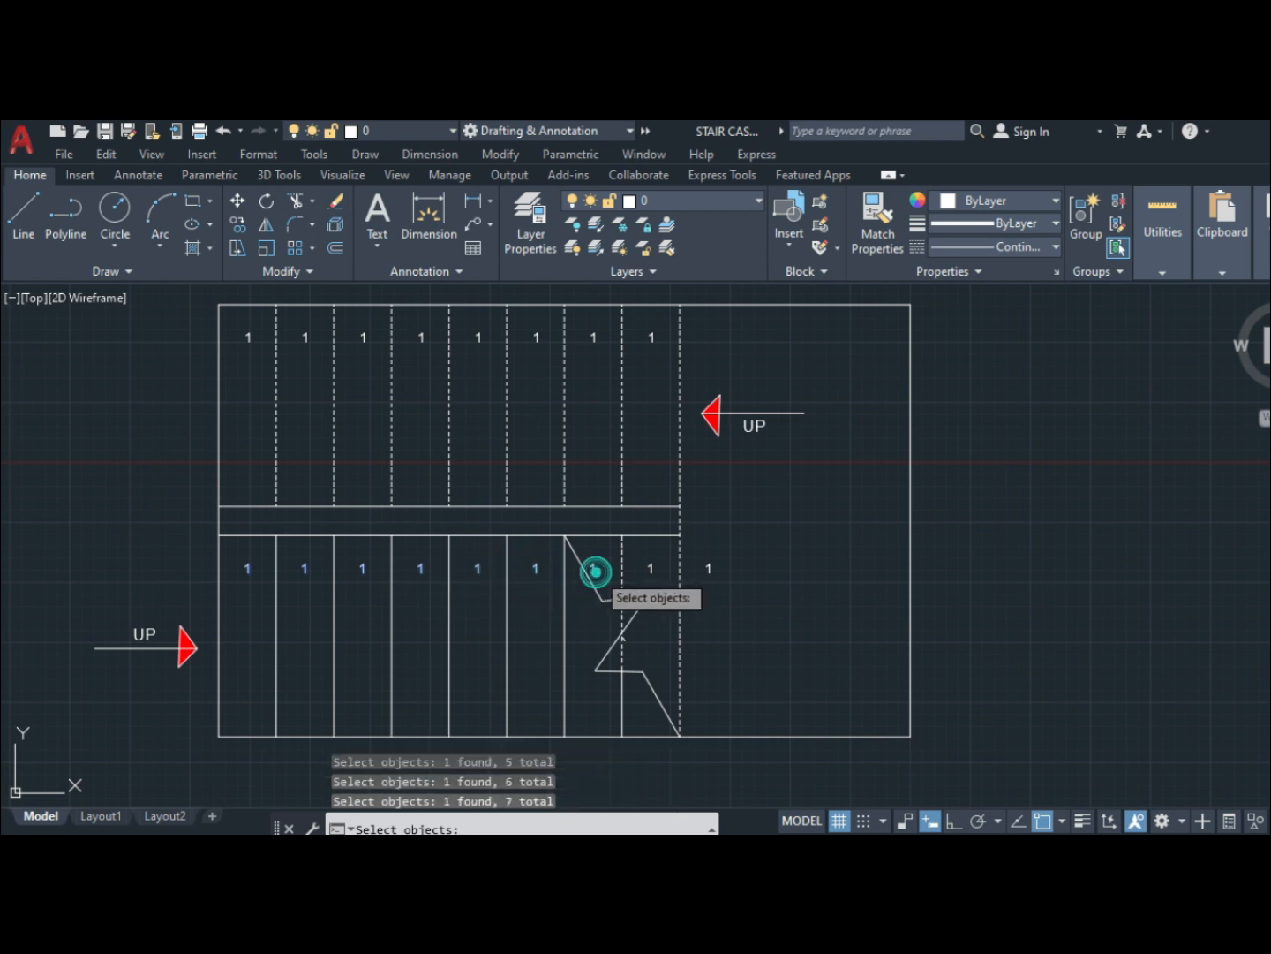
left_click(650, 569)
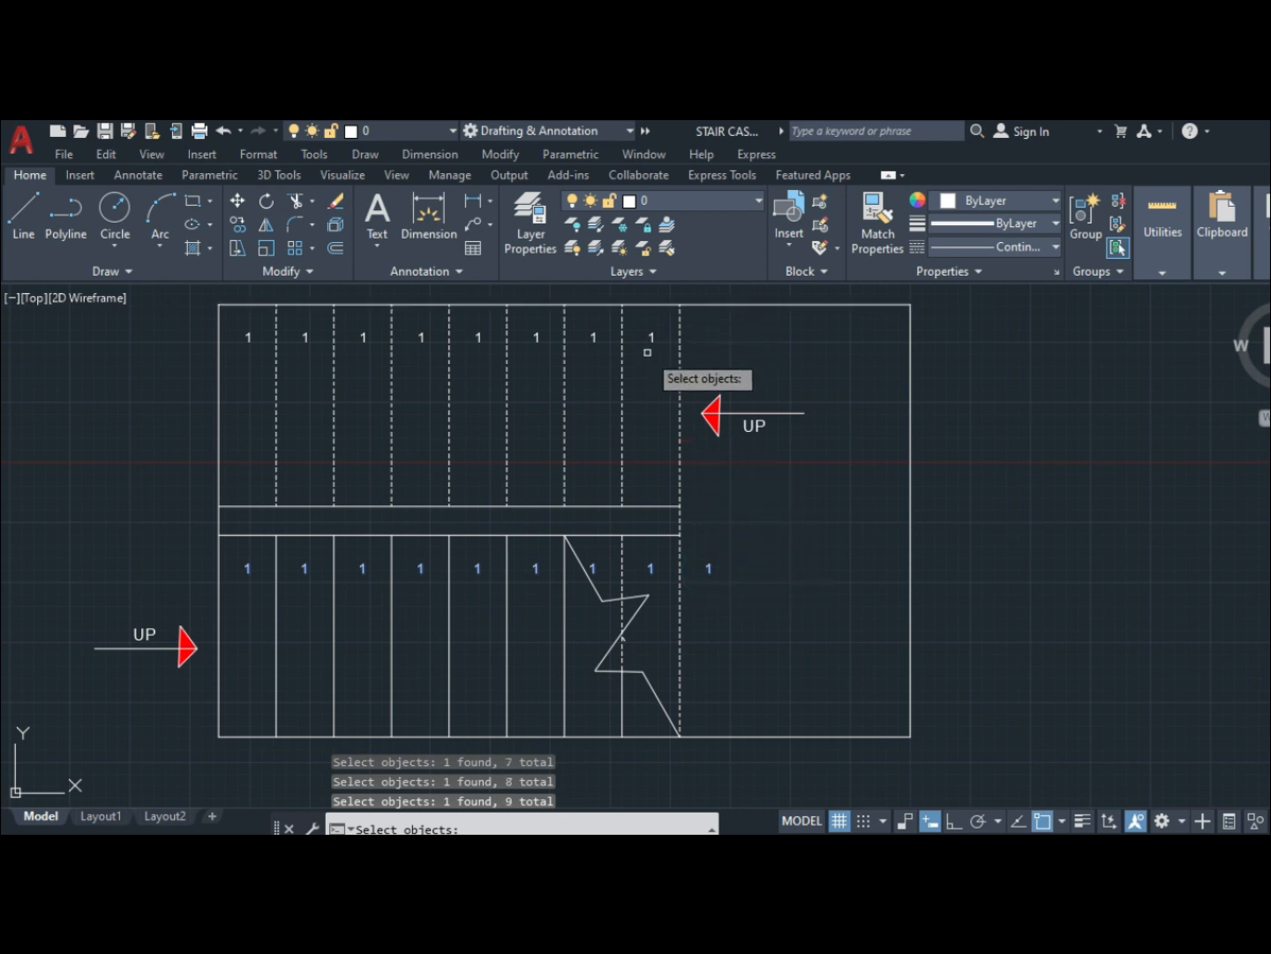
left_click(593, 337)
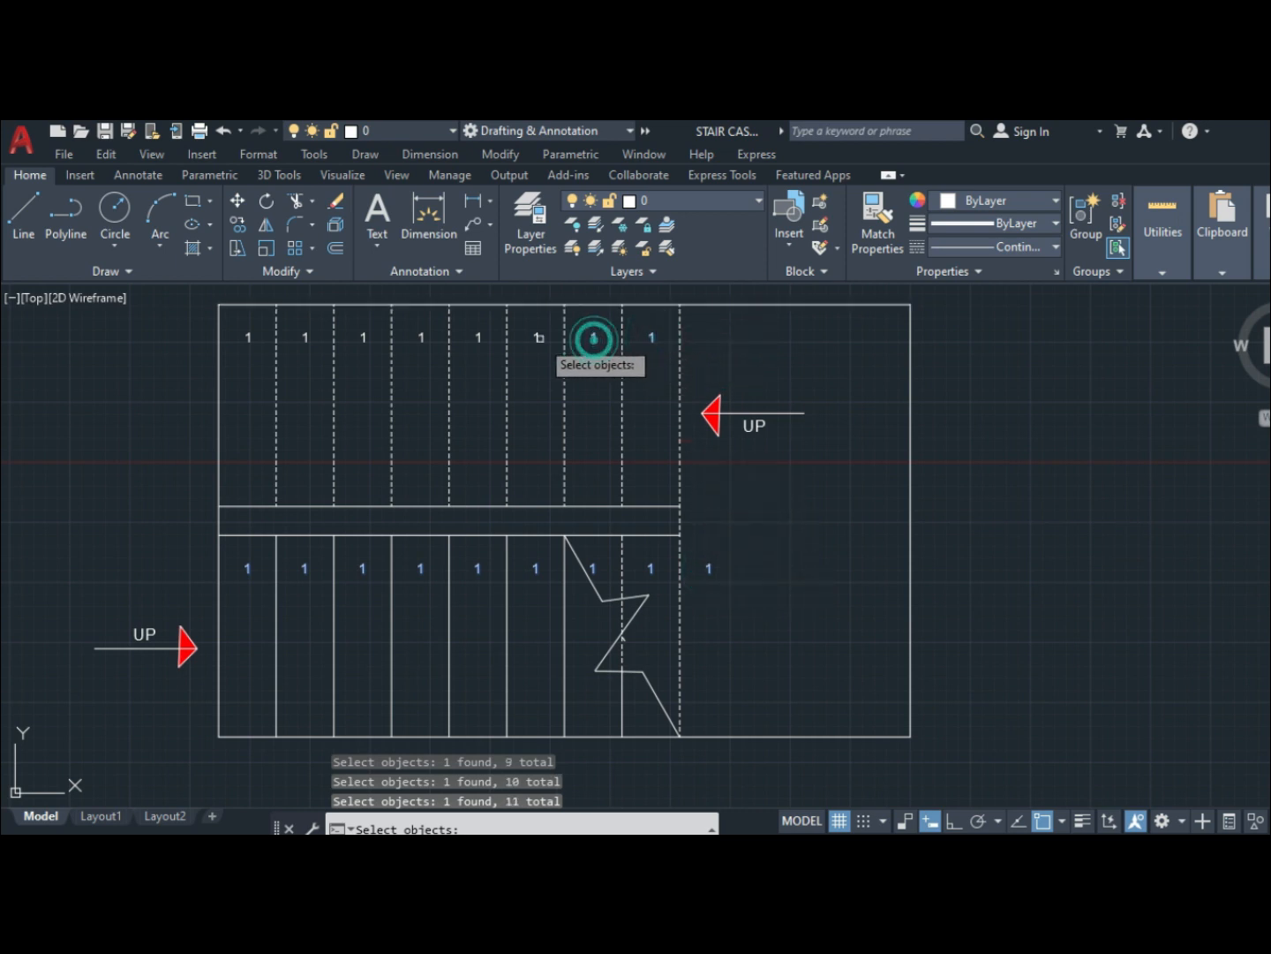
left_click(530, 338)
left_click(477, 338)
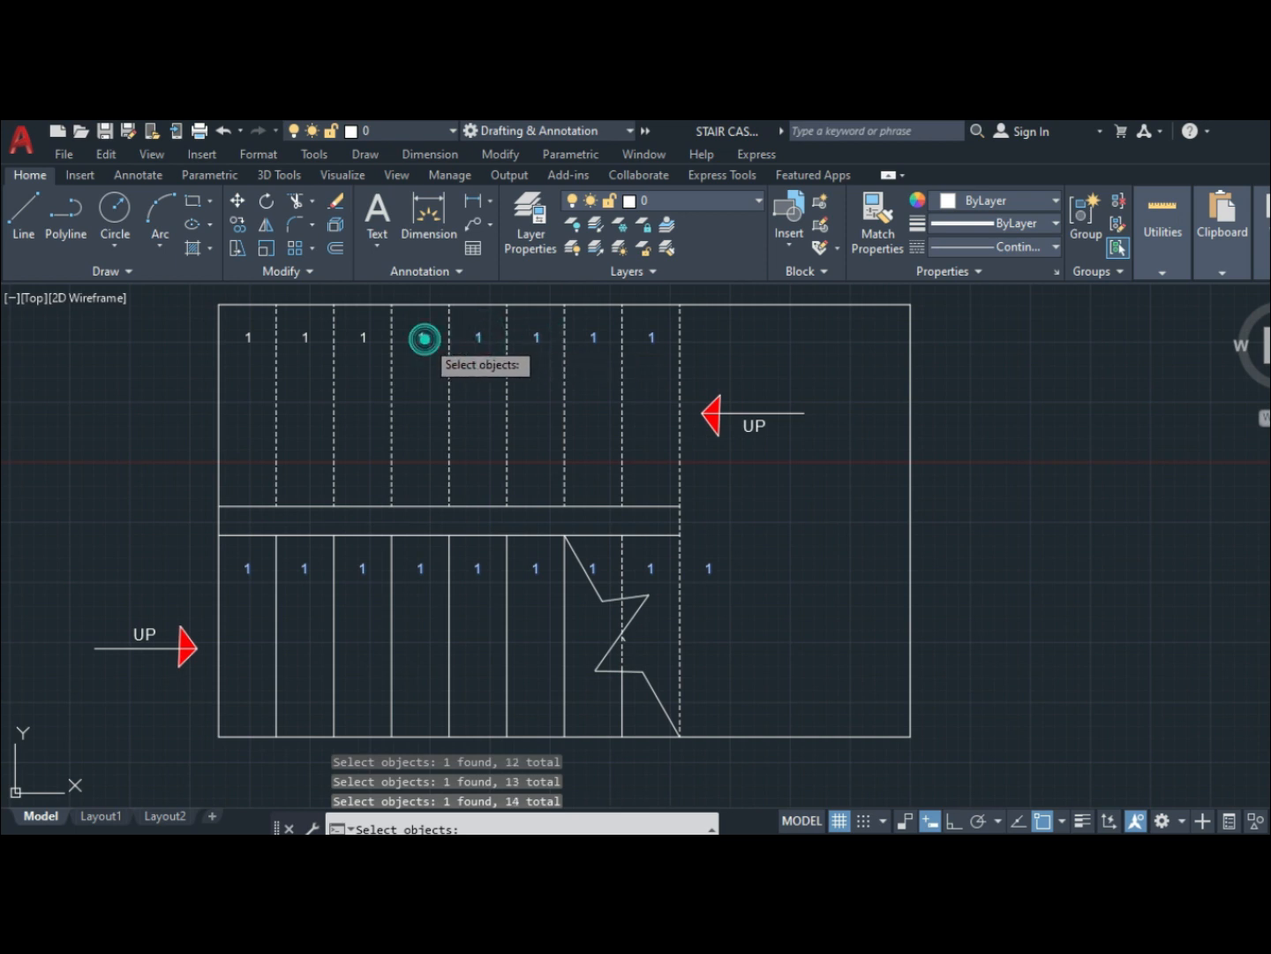
left_click(363, 336)
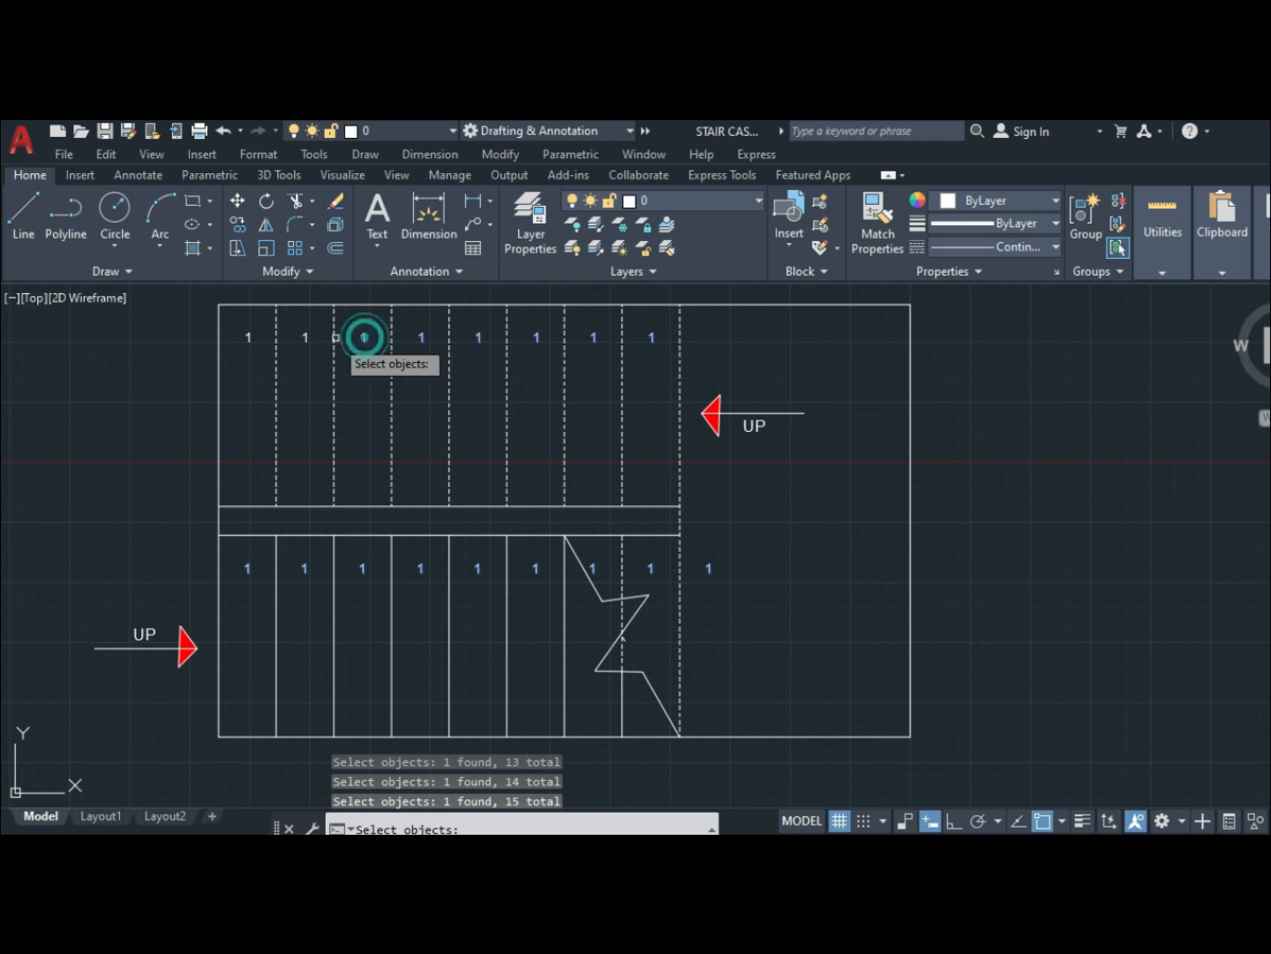
left_click(305, 337)
left_click(248, 338)
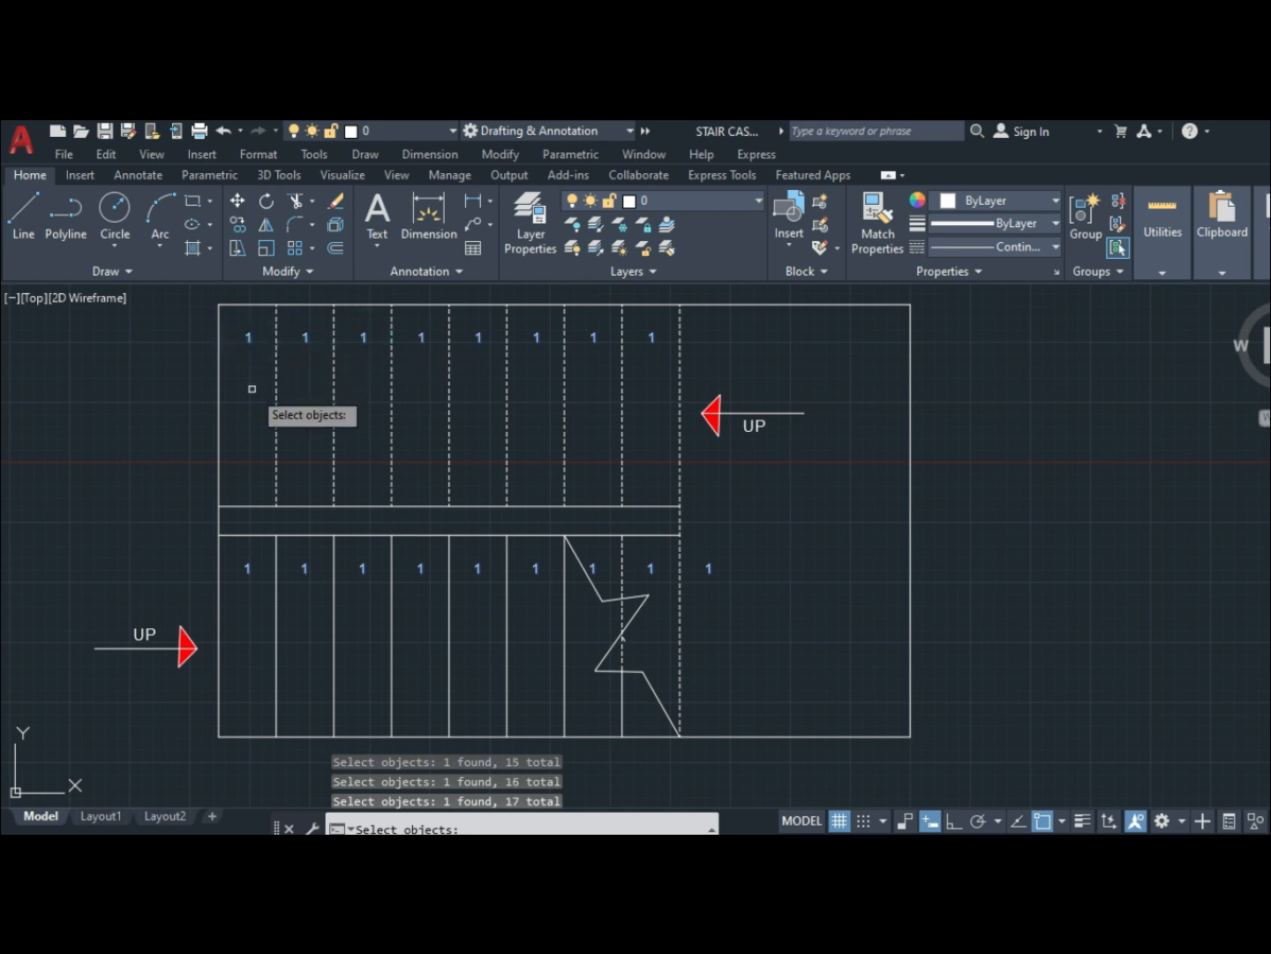
key("Return")
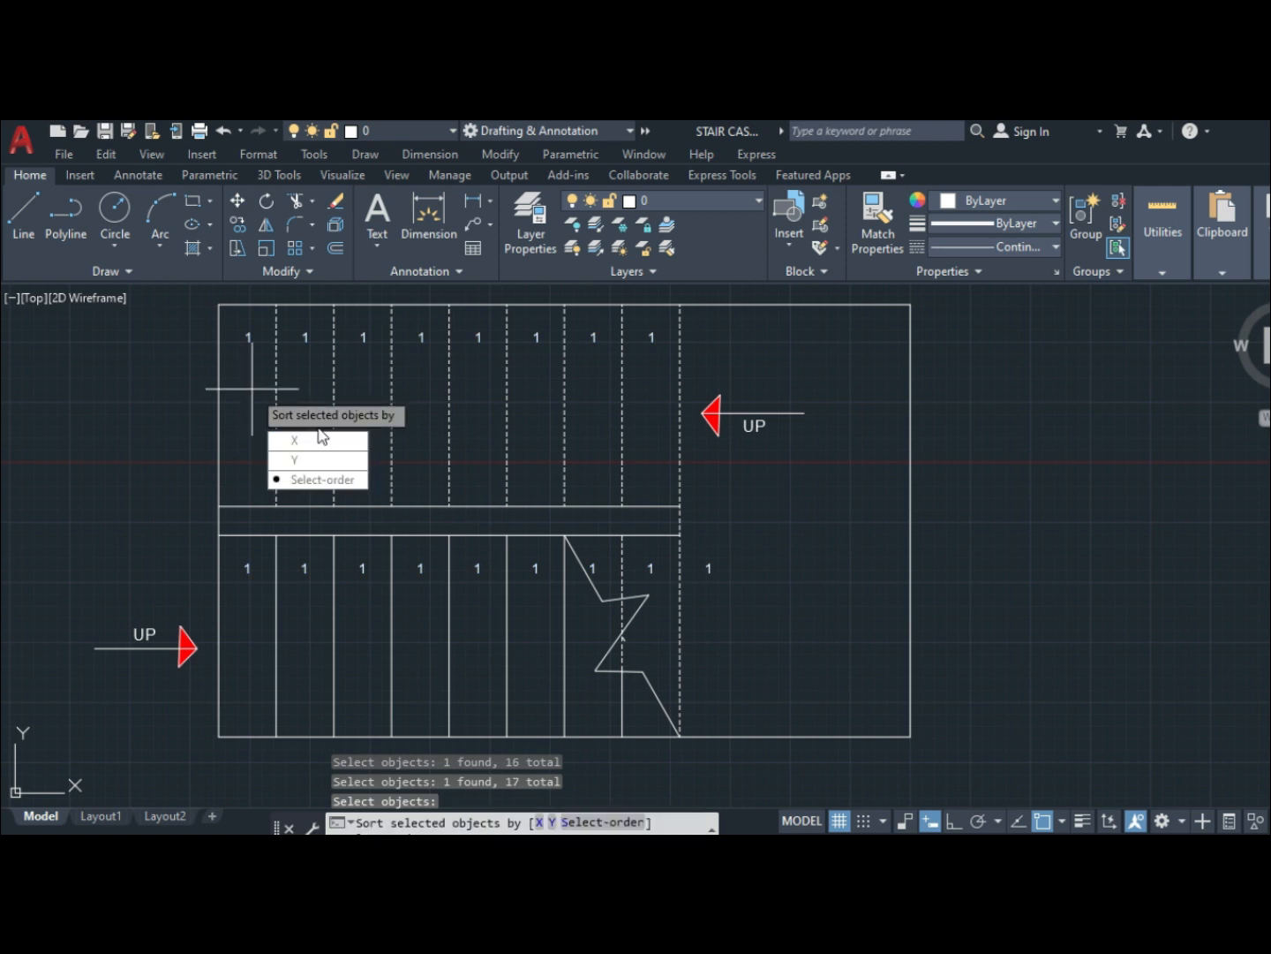
left_click(325, 480)
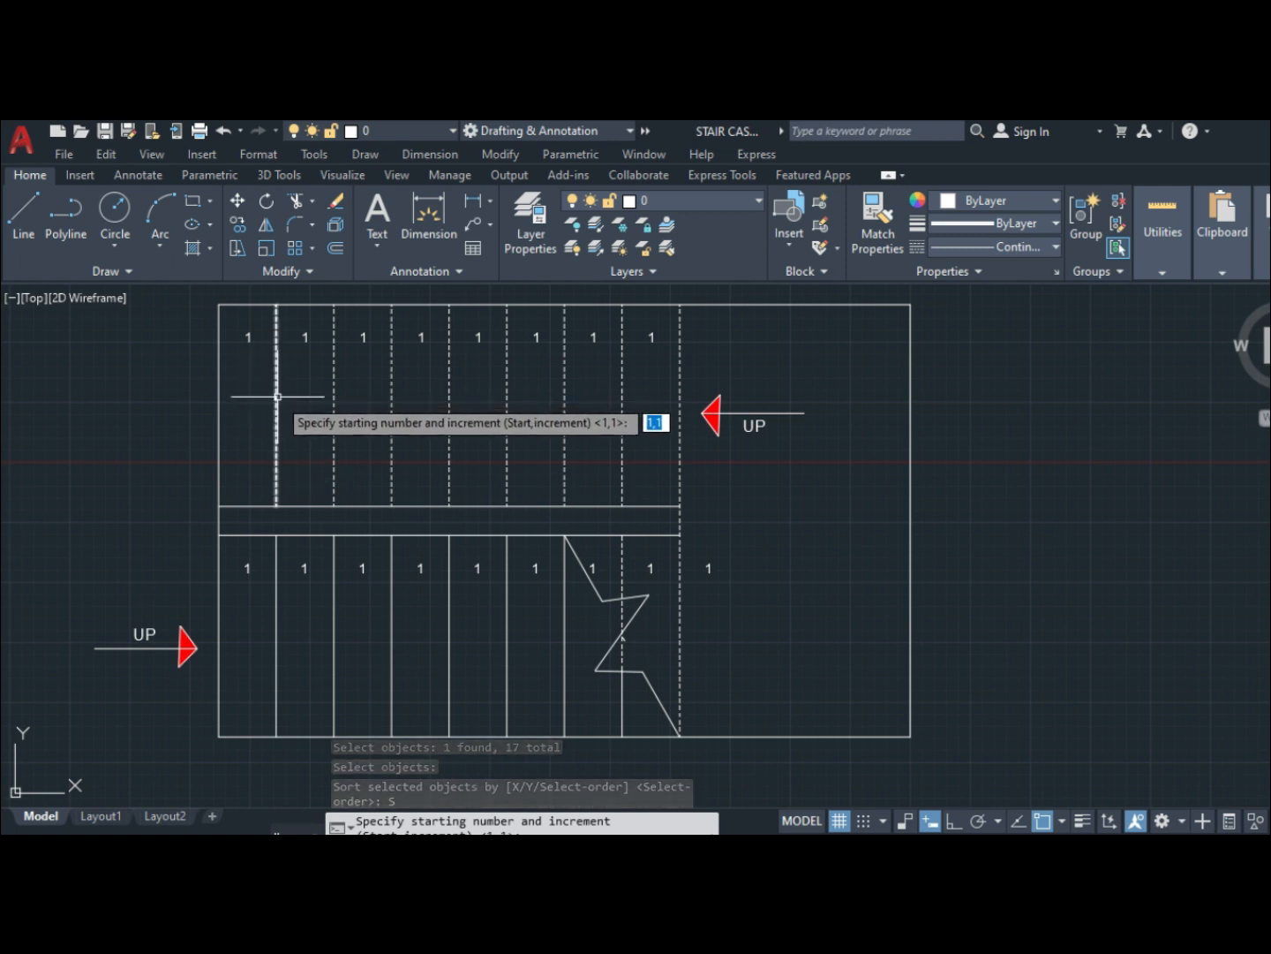
key("Return")
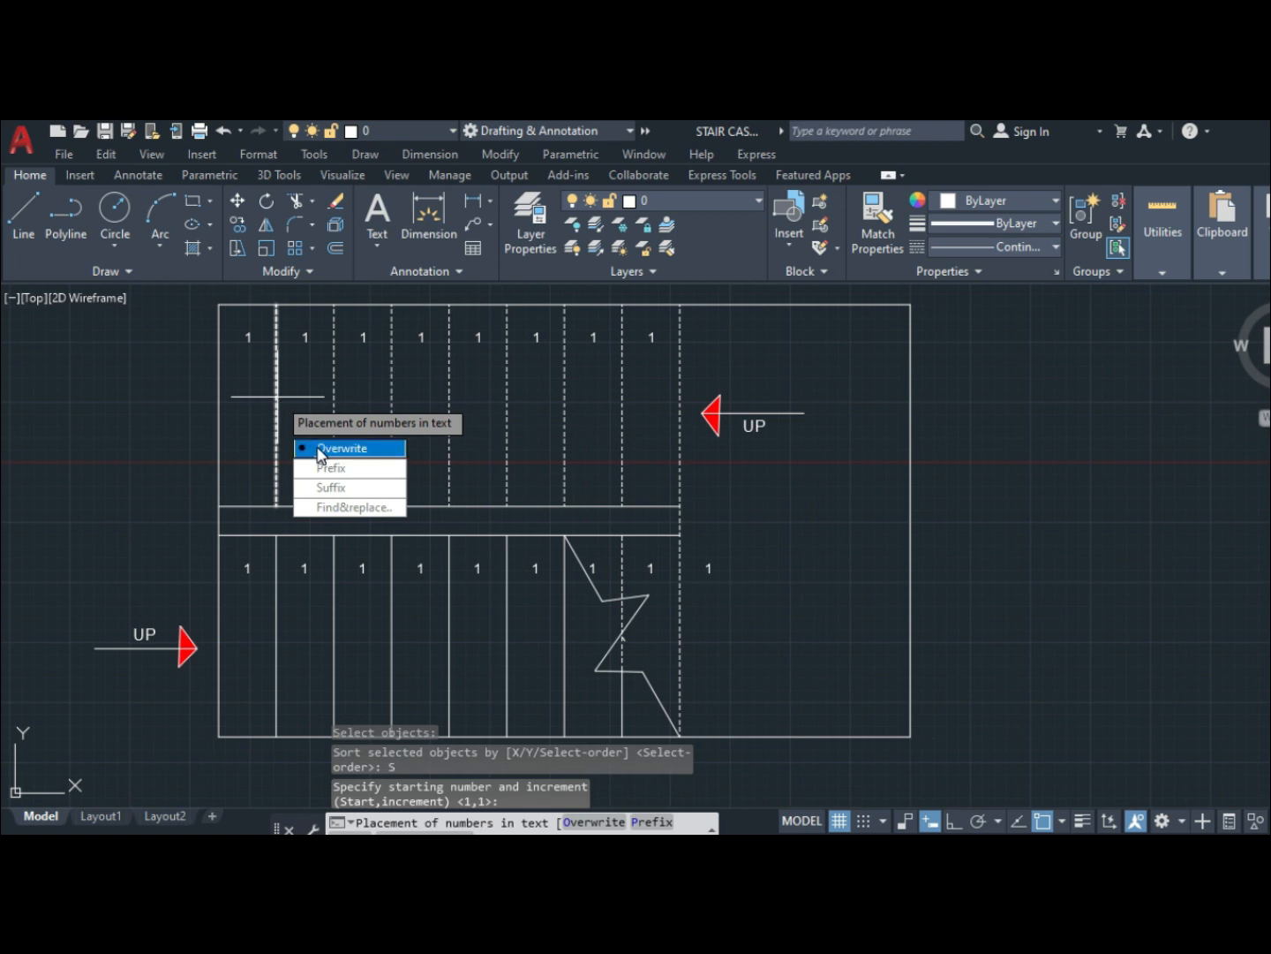
left_click(319, 452)
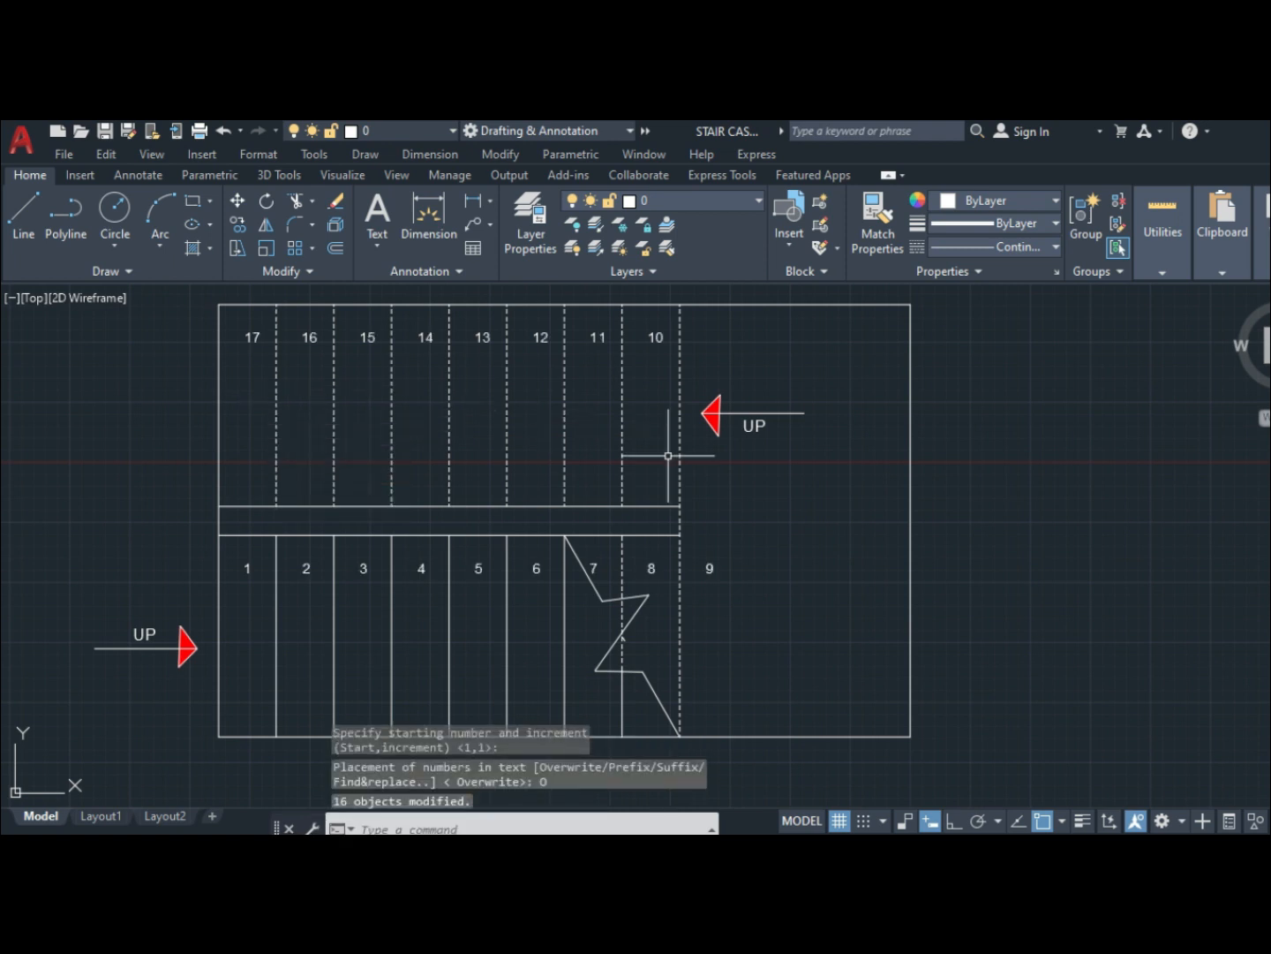